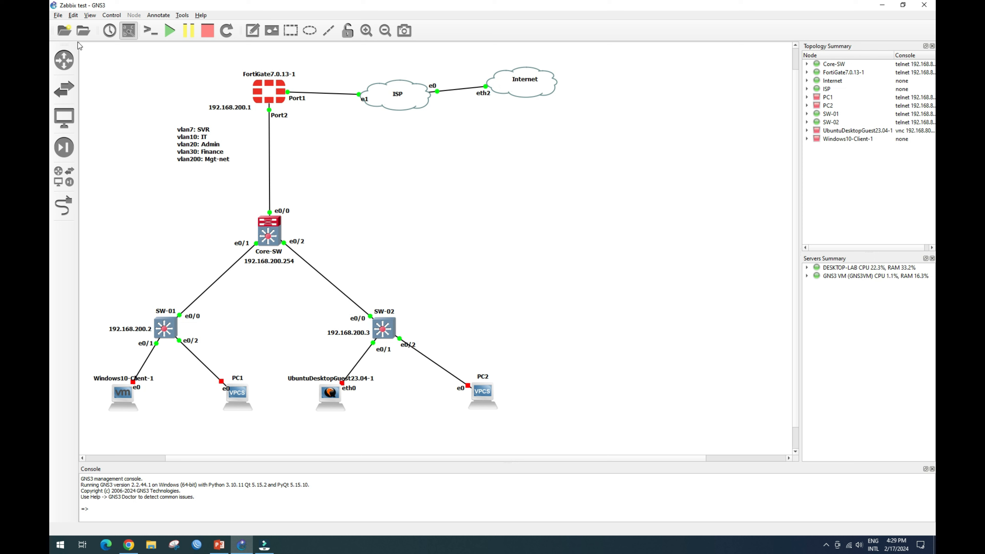
Add Ubuntu-22.04-svr as a local VMware VM template in Preferences.
click(58, 16)
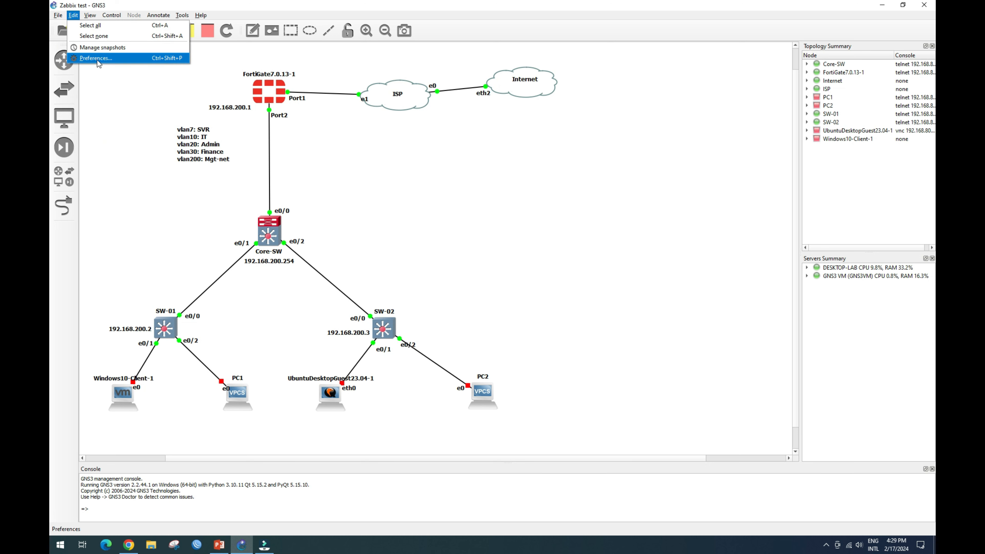
click(98, 59)
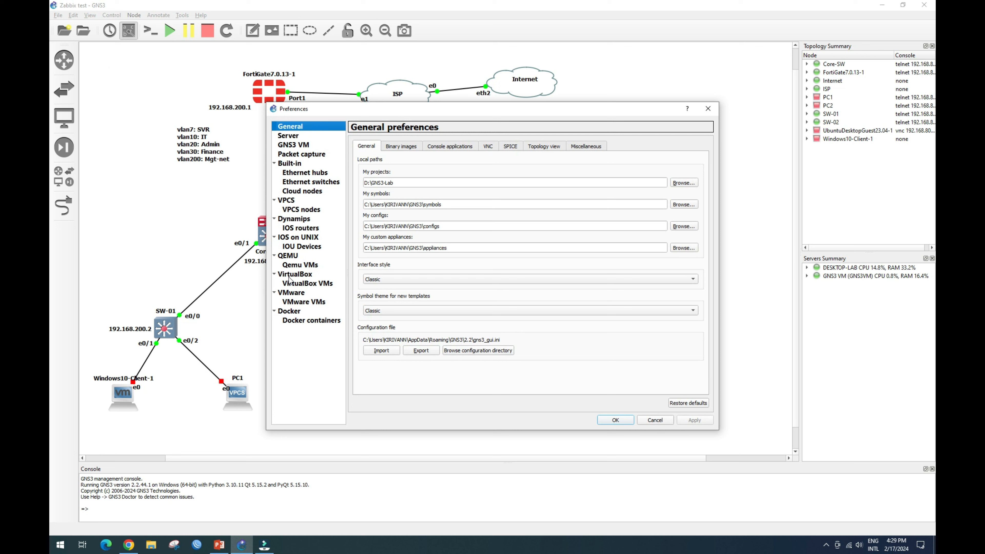
click(300, 302)
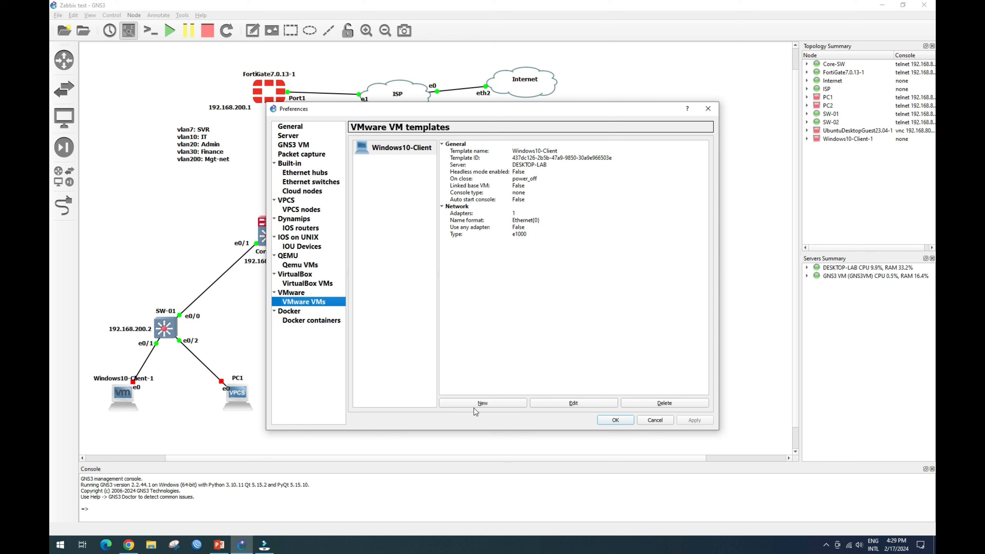
click(482, 404)
click(602, 369)
click(419, 211)
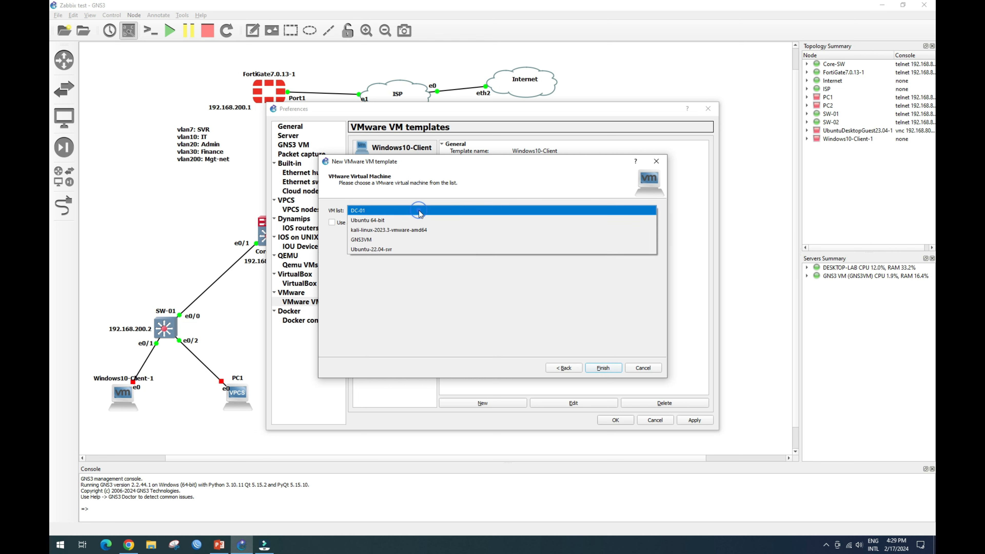
click(381, 250)
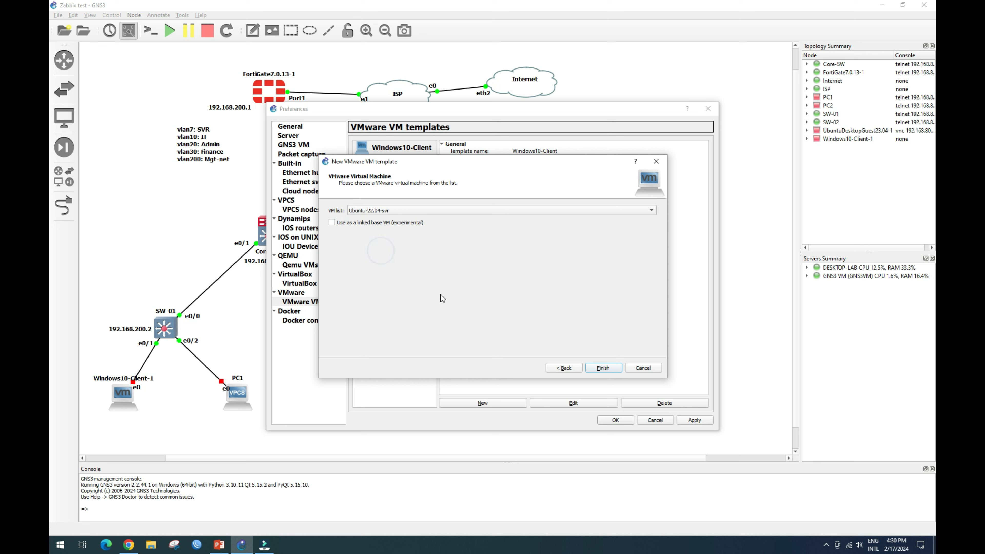
click(604, 368)
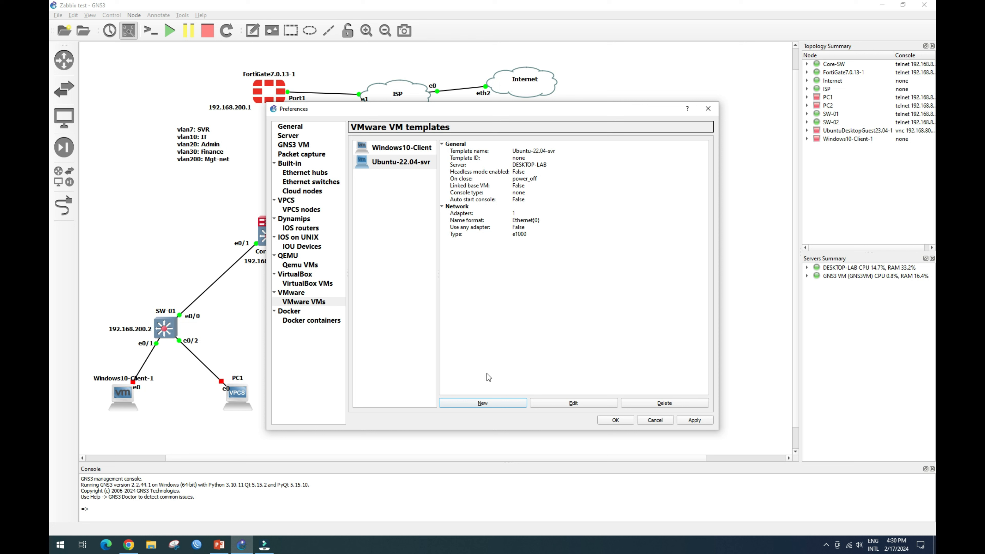
Add a DC-01 VMware VM template, then apply and close Preferences.
click(497, 402)
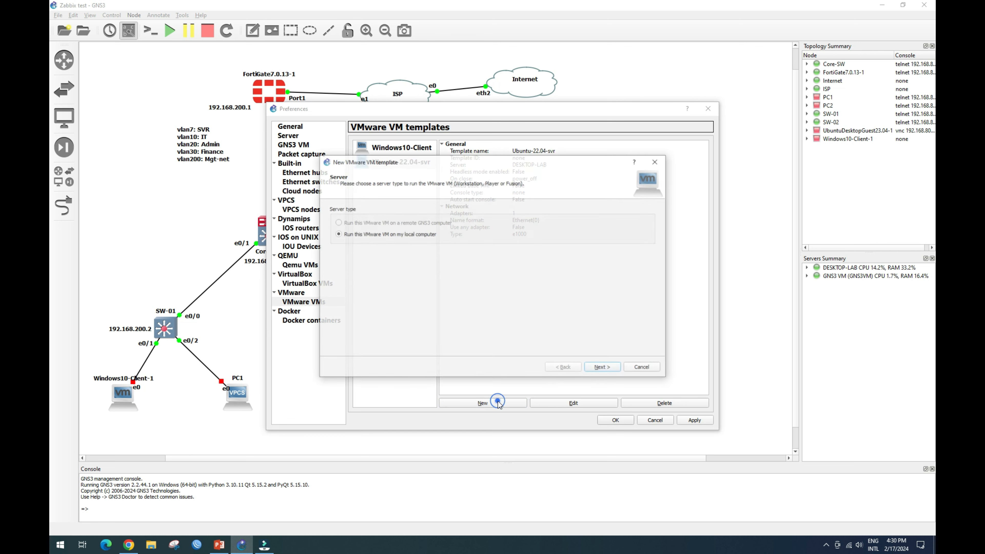
click(605, 369)
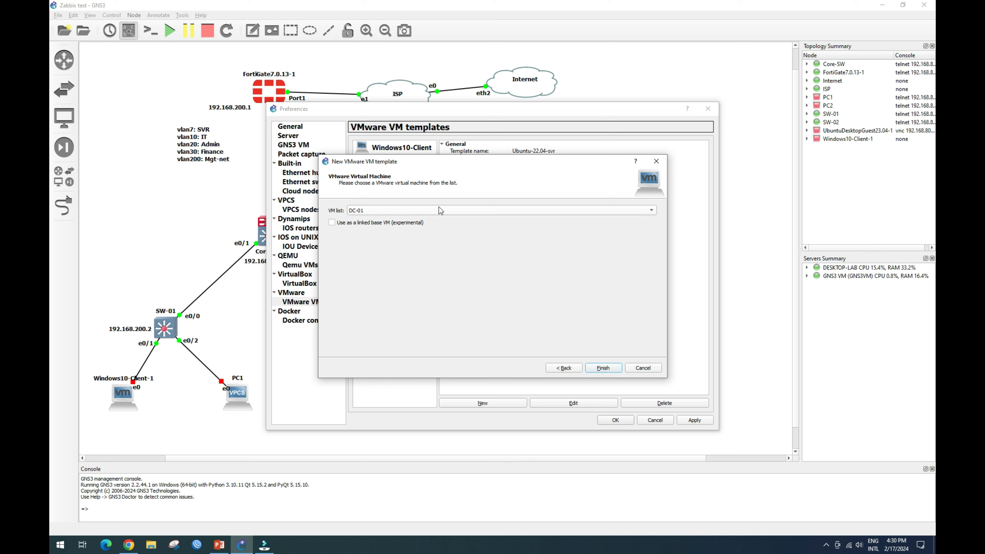
click(605, 369)
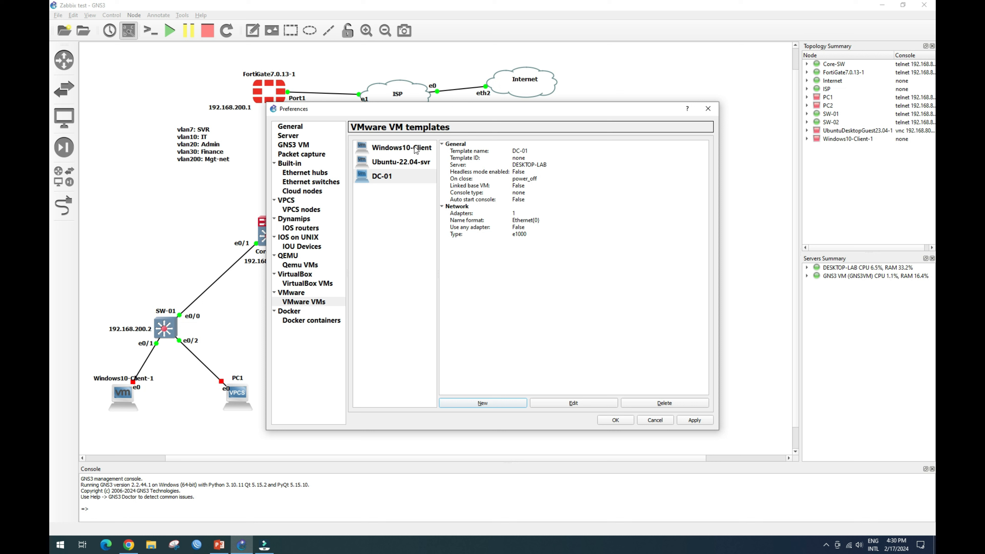
click(701, 422)
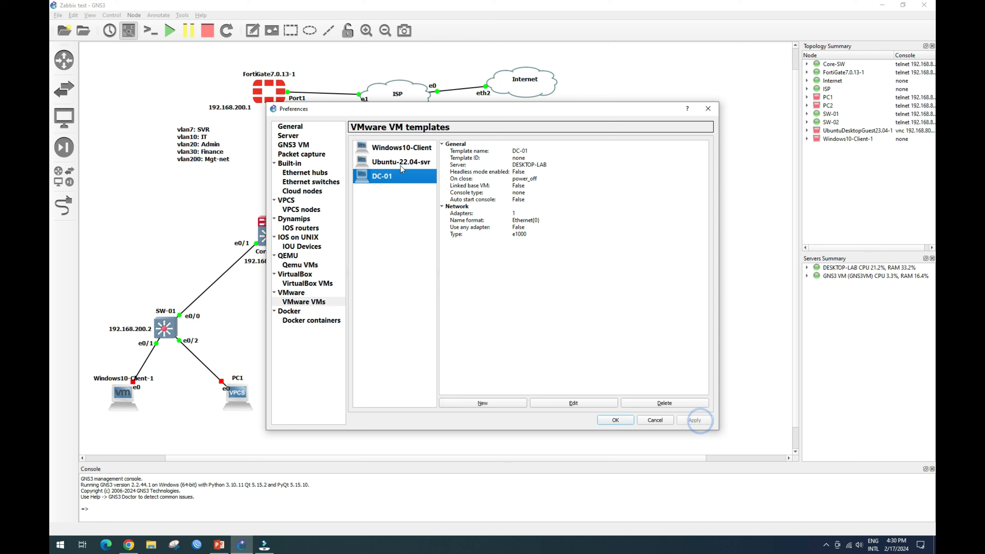
click(616, 421)
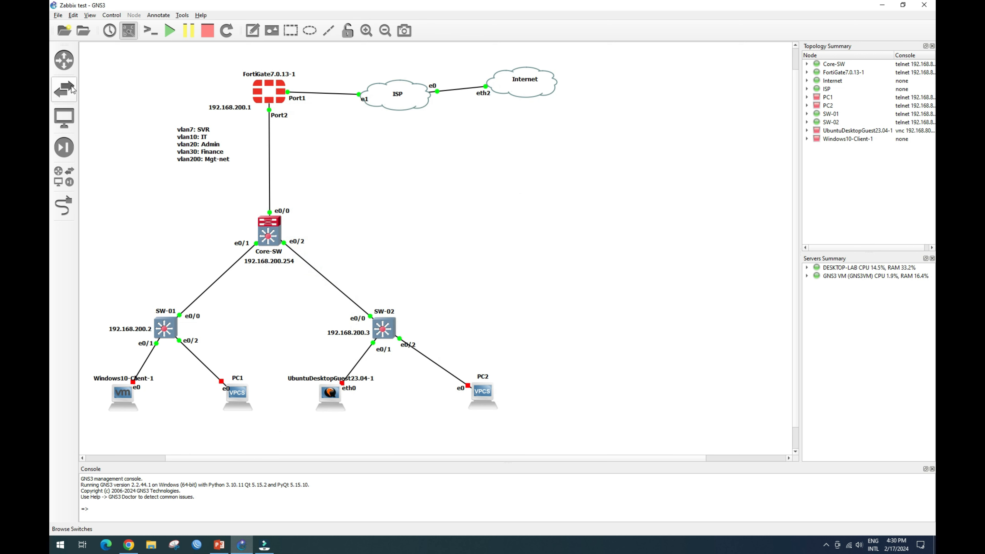
Drop Ubuntu-22.04-svr-1 left of Core-SW and DC-01-1 right of it from End devices.
click(65, 118)
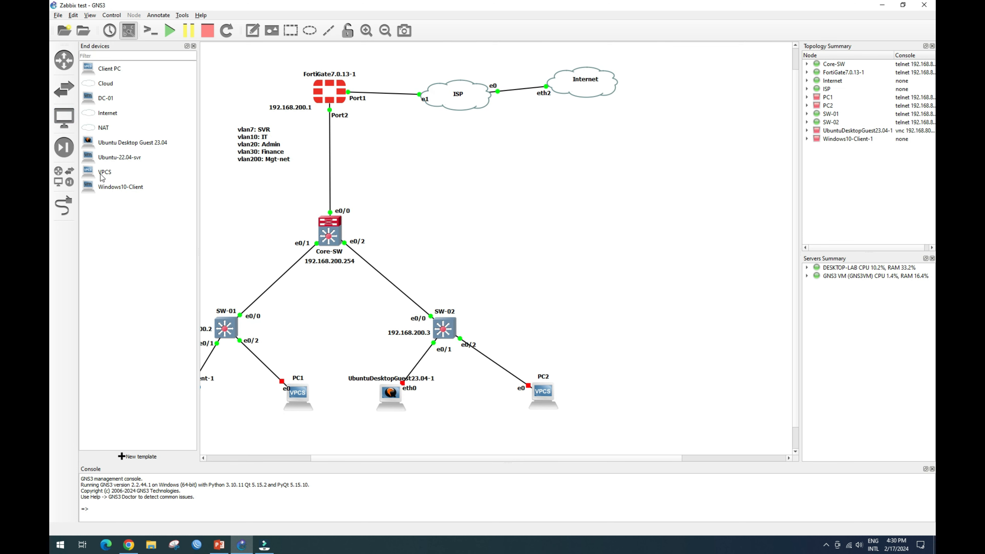
drag(93, 157, 255, 213)
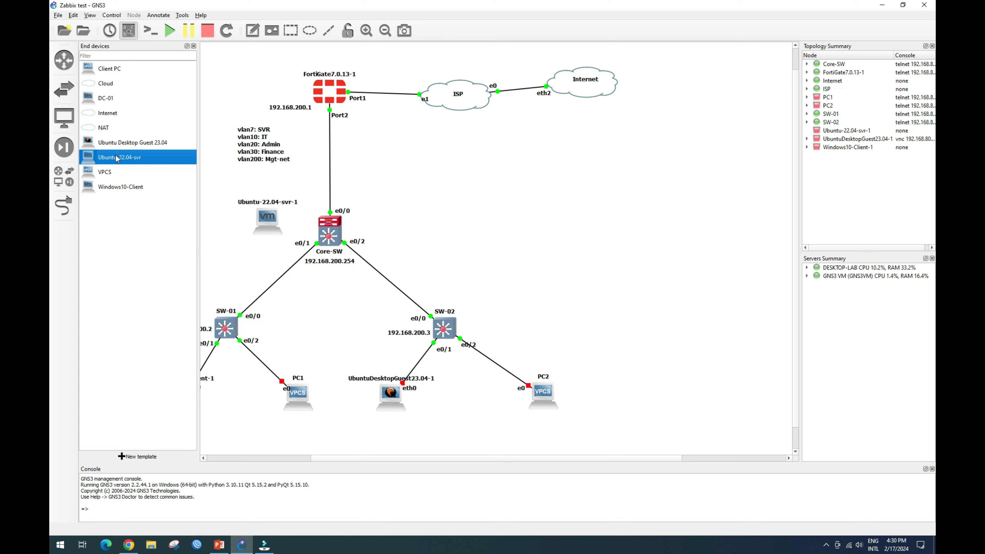
drag(97, 102, 523, 249)
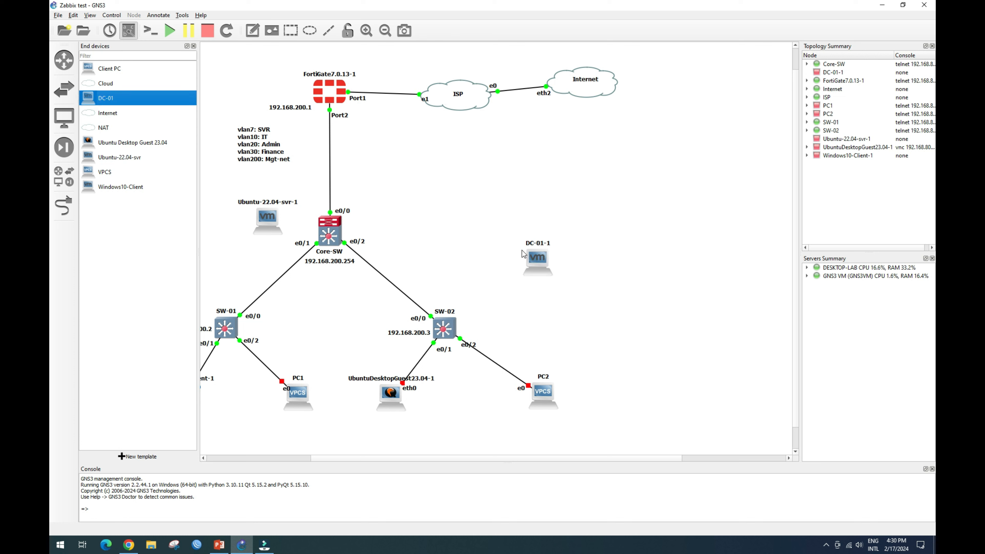
click(193, 46)
click(205, 218)
drag(128, 226, 143, 217)
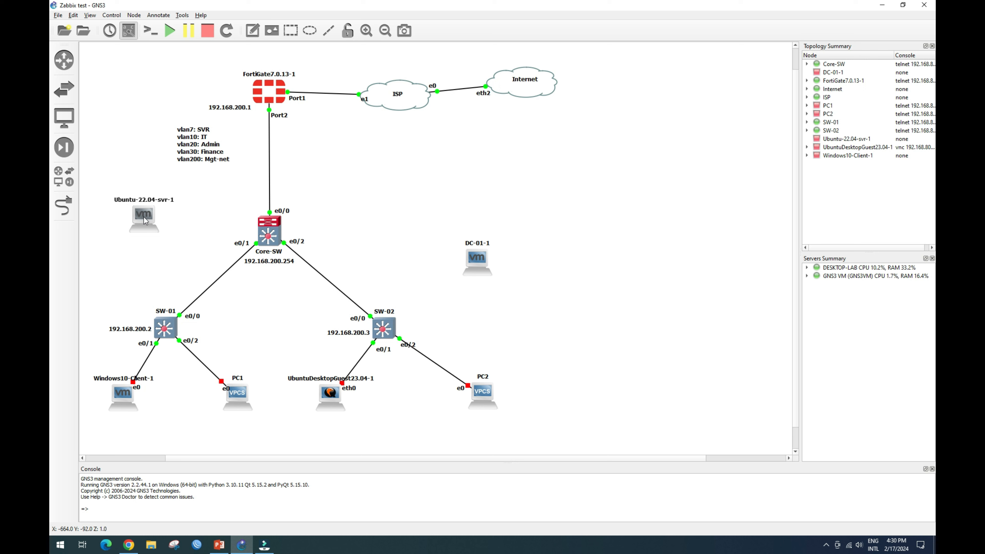
drag(480, 258, 453, 234)
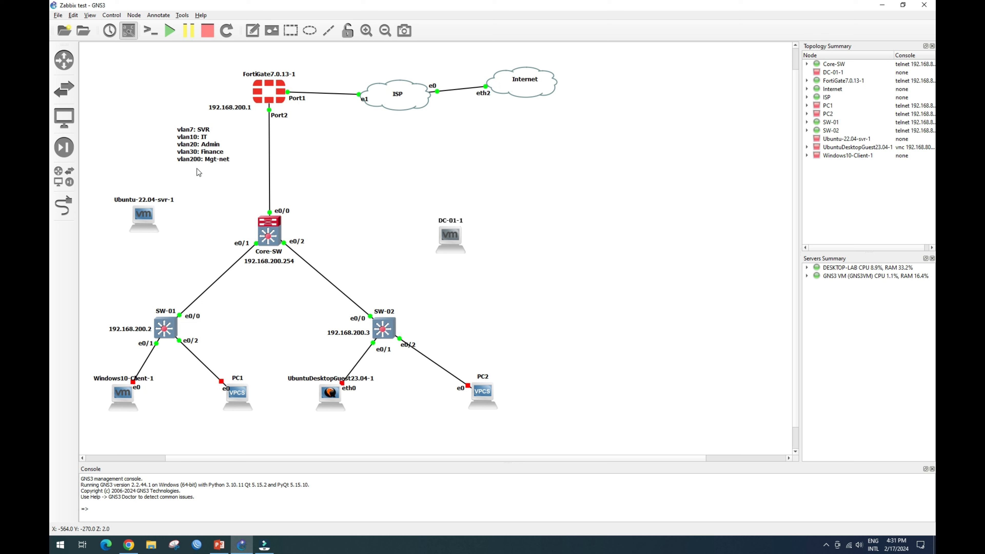
Link Ubuntu-22.04-svr-1 Ethernet0 to Core-SW Ethernet1/0.
click(64, 206)
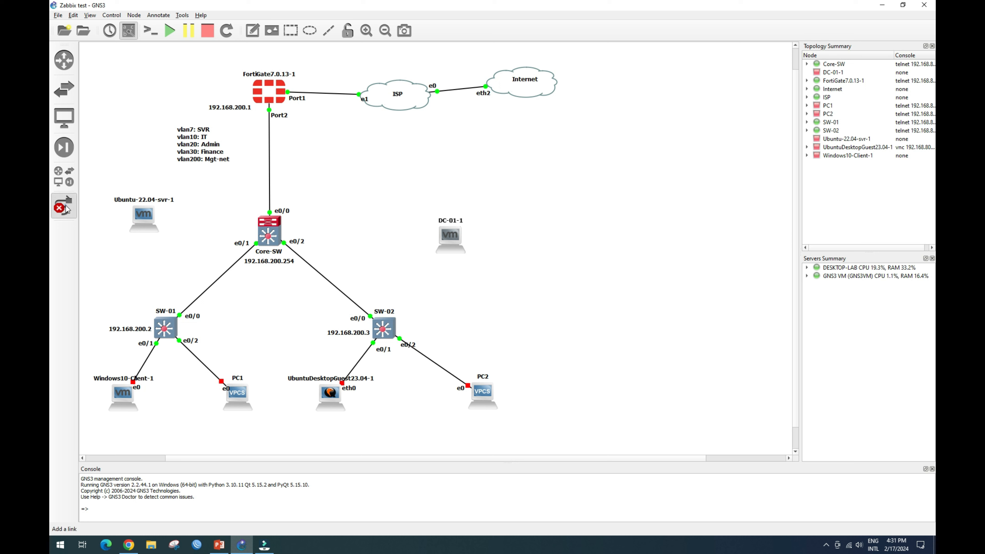
click(146, 219)
click(161, 224)
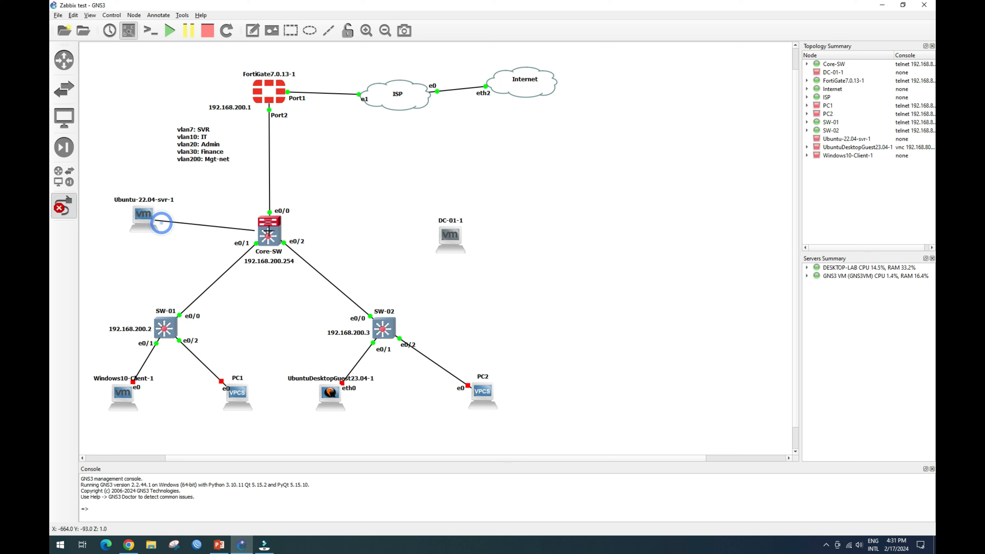
click(268, 235)
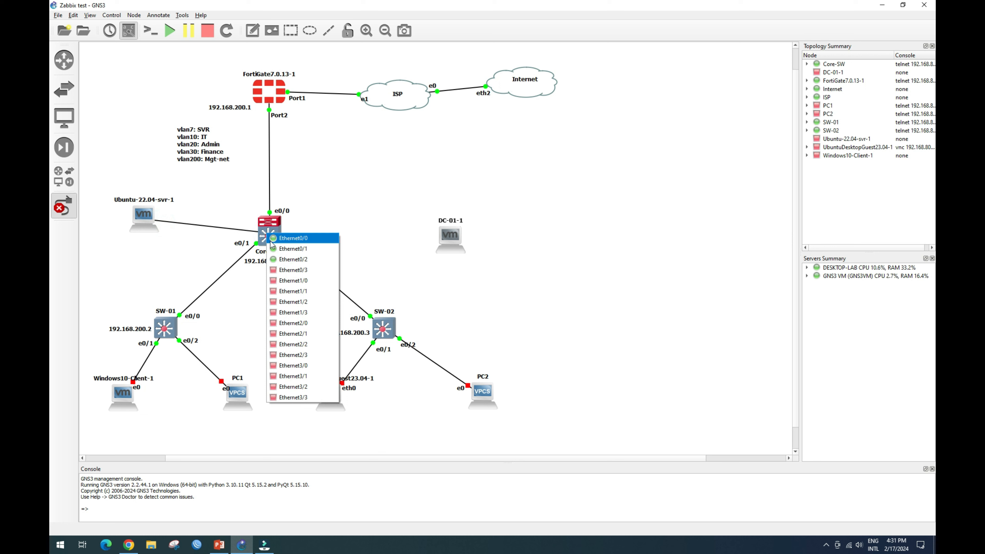
click(284, 280)
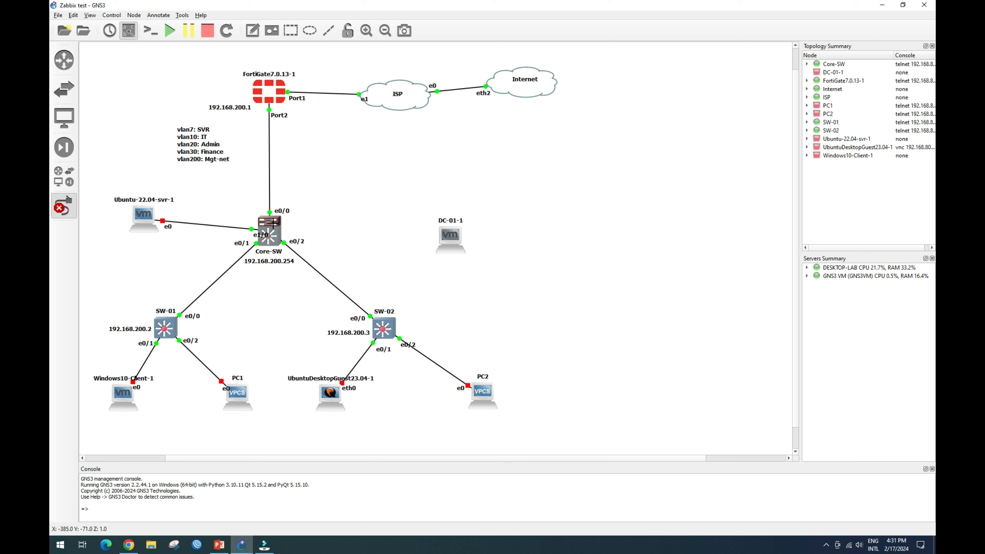
Link Core-SW Ethernet1/1 to DC-01-1 Ethernet0 and nudge Ubuntu-22.04-svr-1 further left.
click(272, 223)
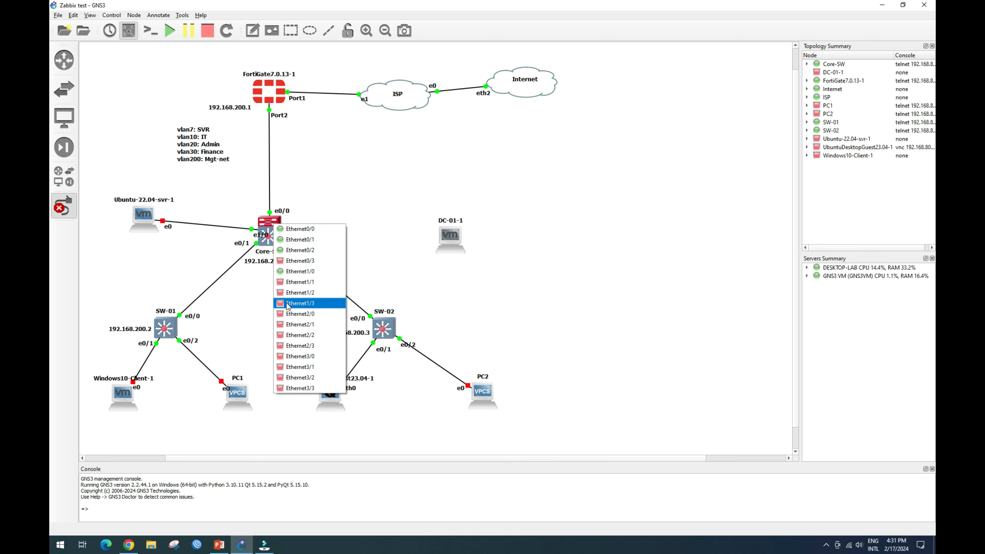
click(295, 250)
click(451, 237)
click(452, 238)
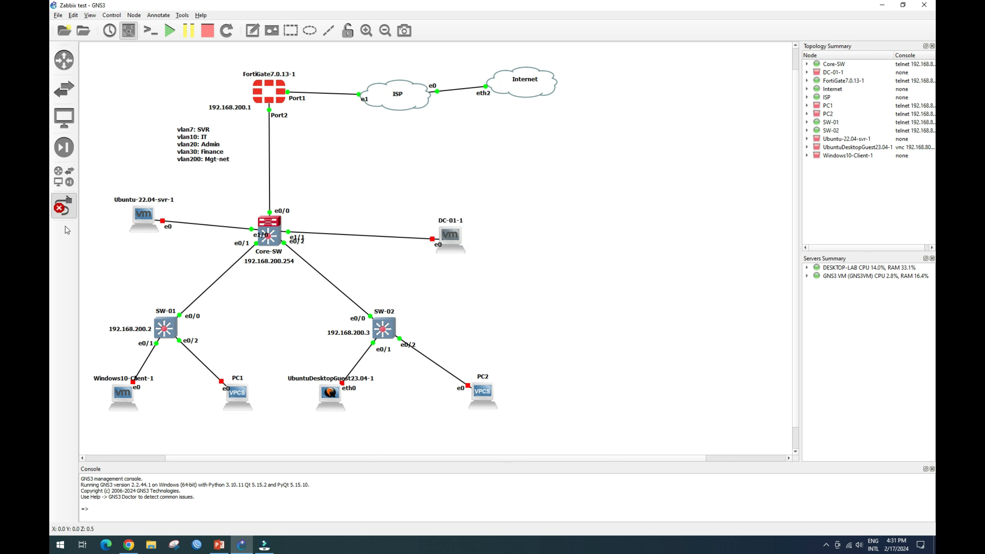
click(63, 206)
drag(149, 217, 136, 225)
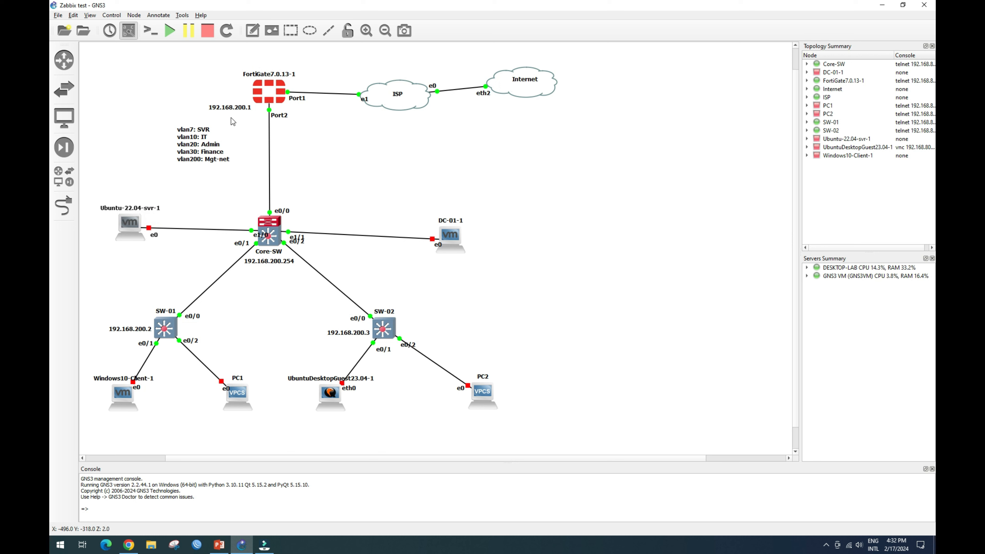
click(252, 30)
click(122, 254)
text(vla)
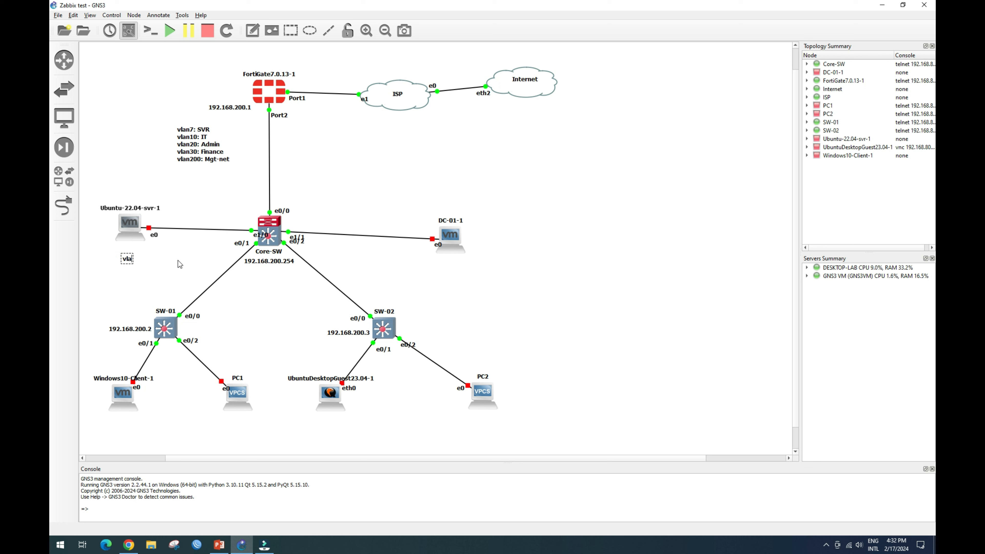
text(n200)
click(179, 261)
drag(133, 263, 129, 254)
click(187, 260)
click(258, 30)
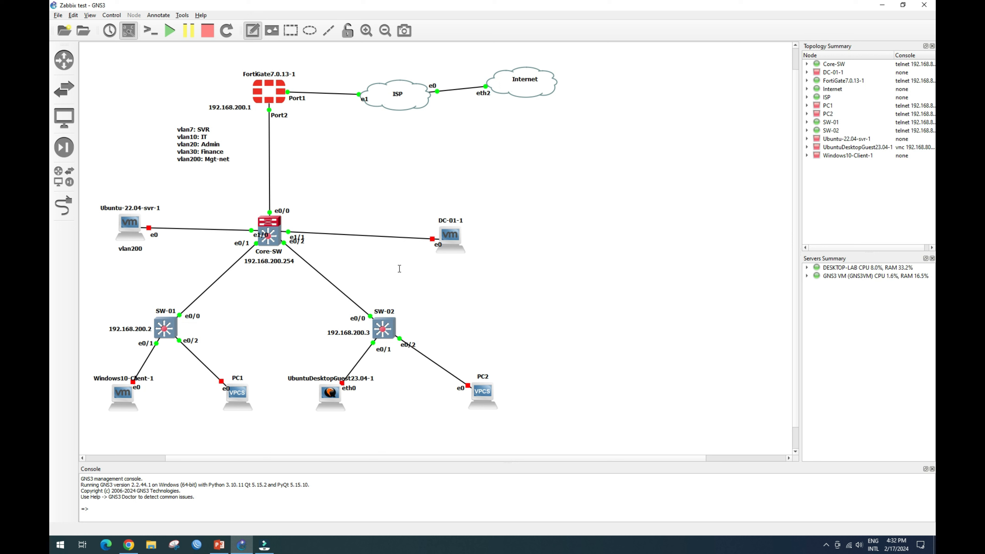
click(442, 265)
text(2)
key(BackSpace)
text(vlan7)
click(451, 291)
drag(454, 275, 456, 266)
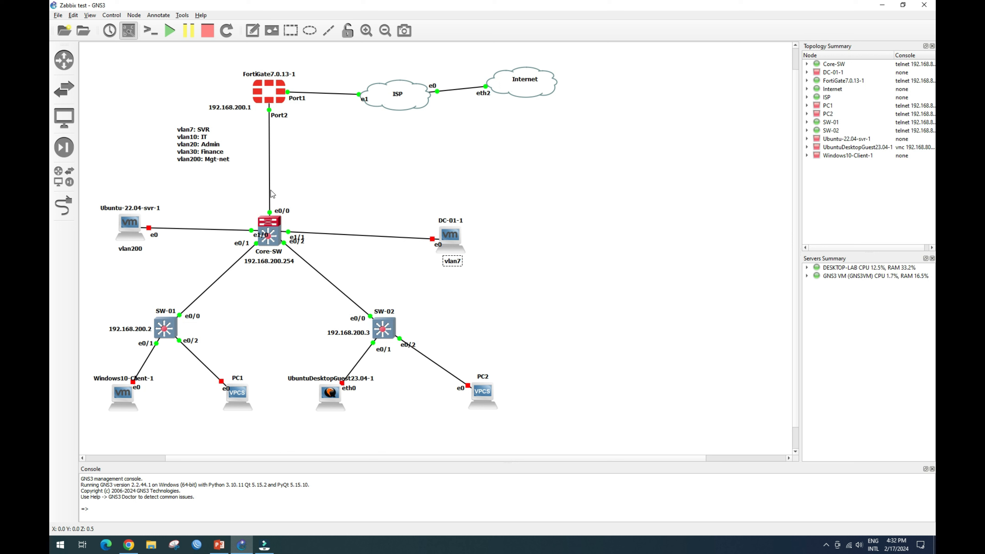
double_click(139, 249)
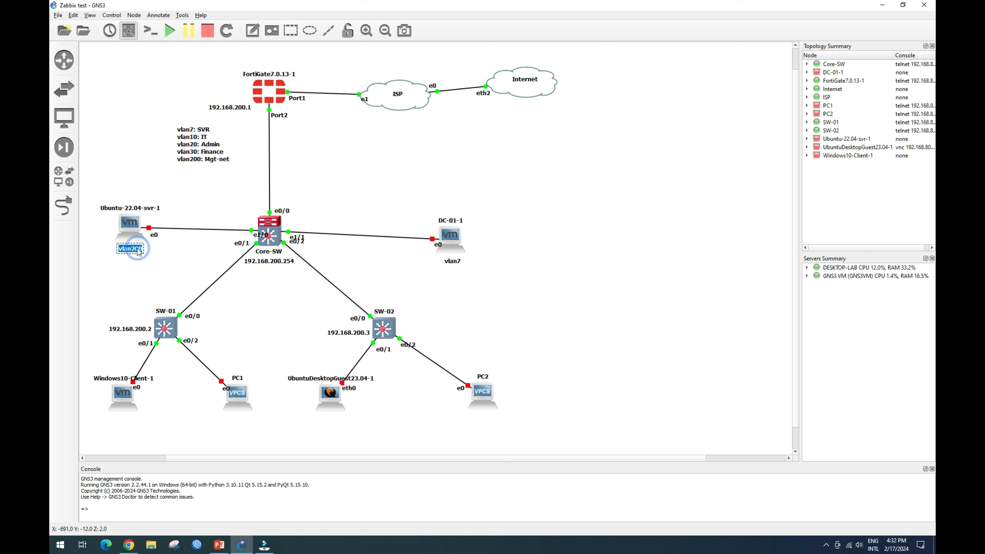
key(End)
key(BackSpace)
text(7)
click(165, 249)
drag(127, 251, 132, 253)
click(186, 257)
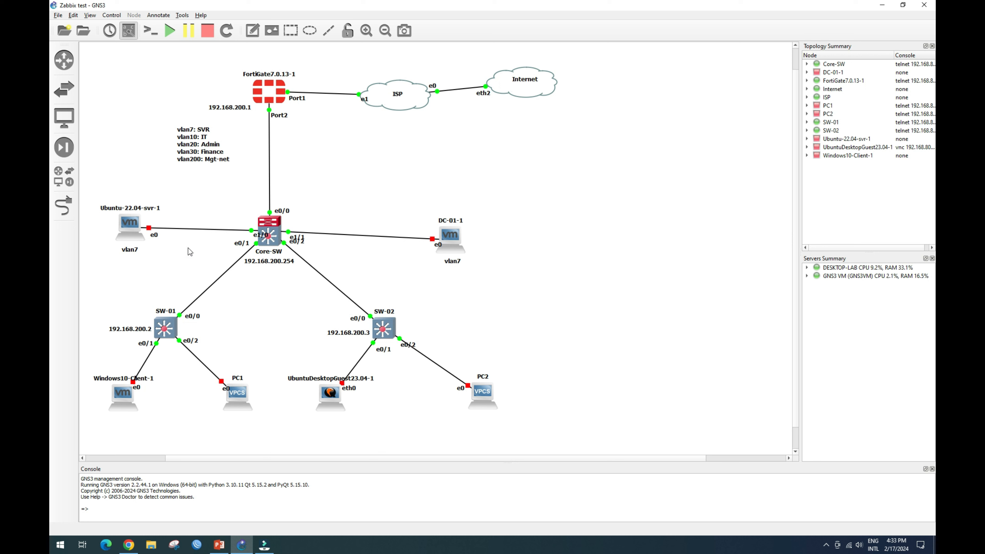
click(276, 88)
click(199, 126)
click(128, 546)
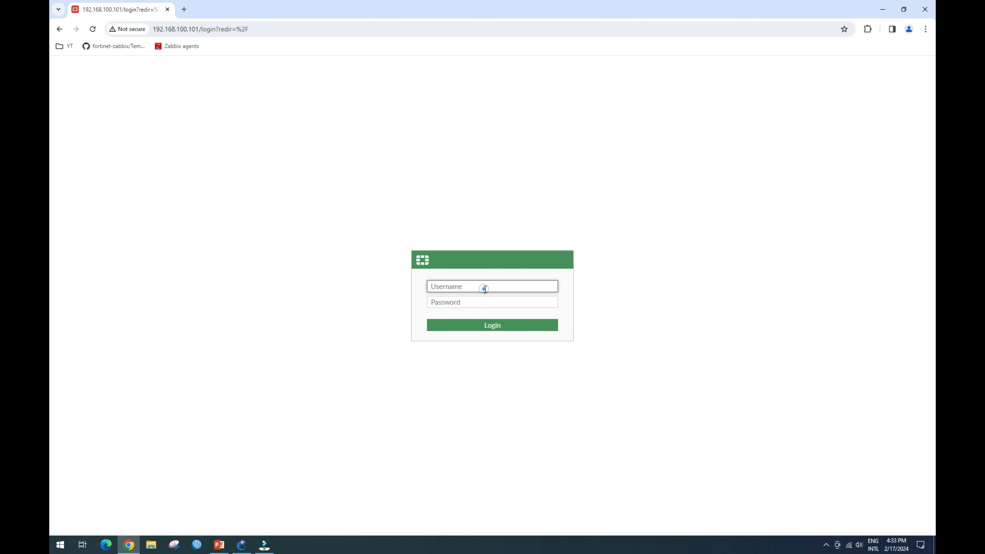
Log in to the FortiGate web GUI as admin with the account password.
text(admin)
key(Tab)
text(********)
key(Return)
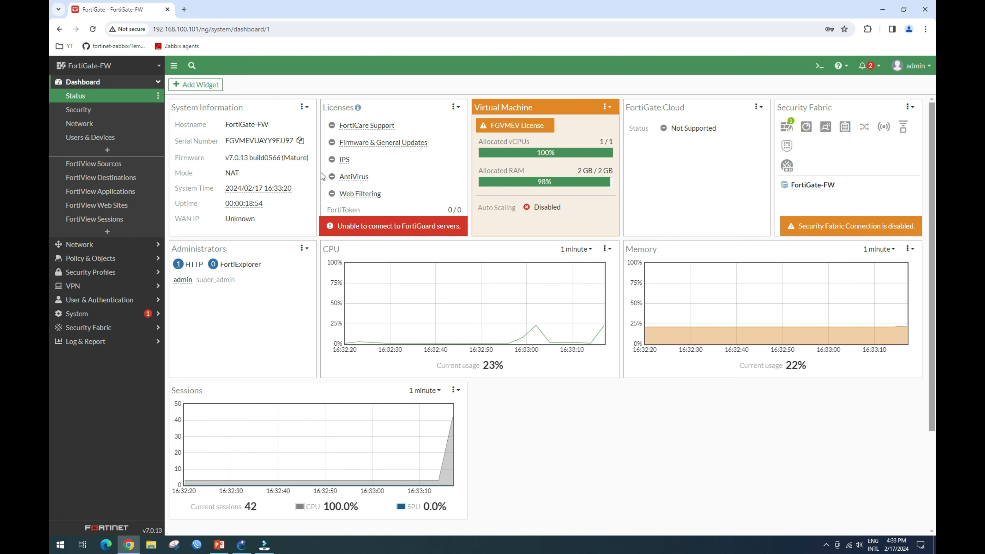
Show local-net (port2) VLAN sub-interfaces under Network > Interfaces, then tidy GNS3's e1/0 label.
click(99, 244)
click(99, 112)
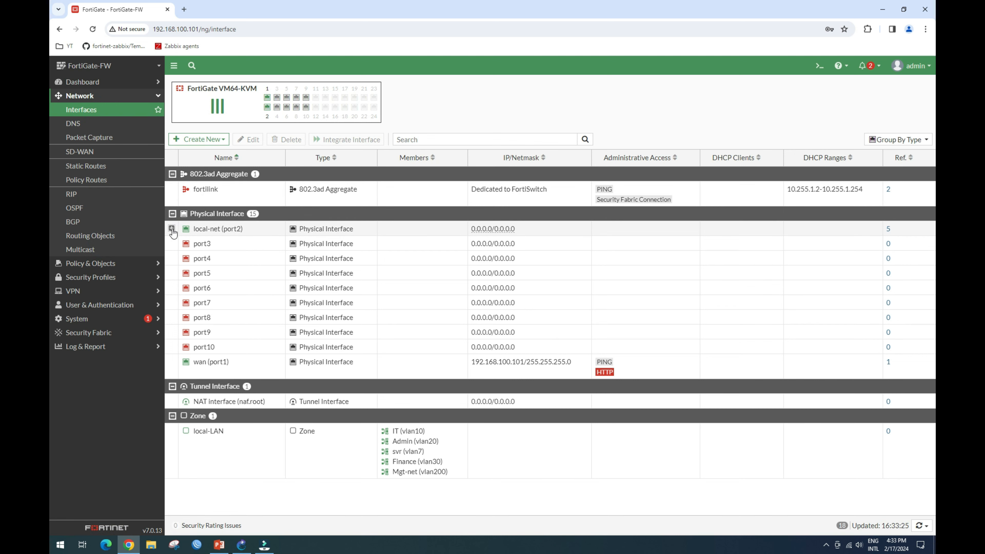
click(172, 229)
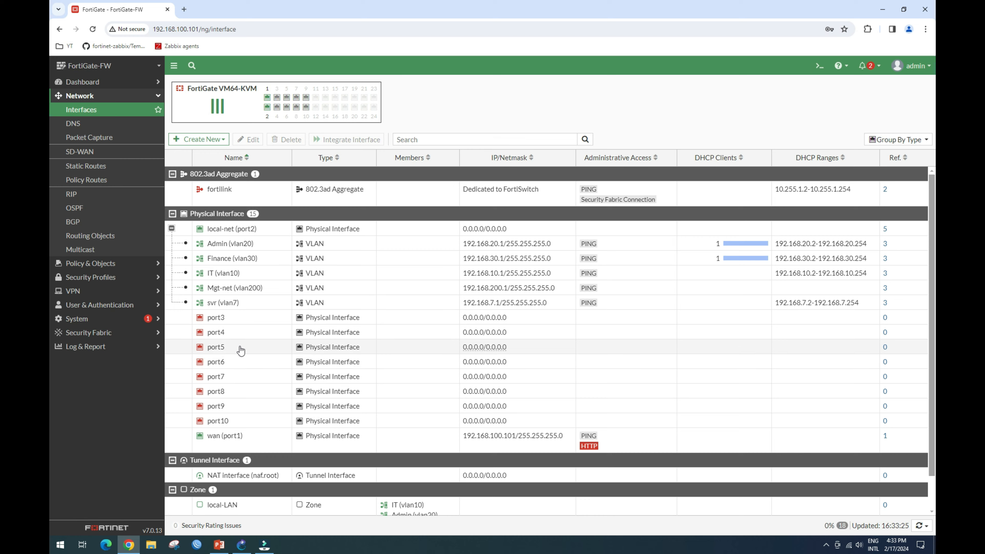
scroll(248, 349, down, 1)
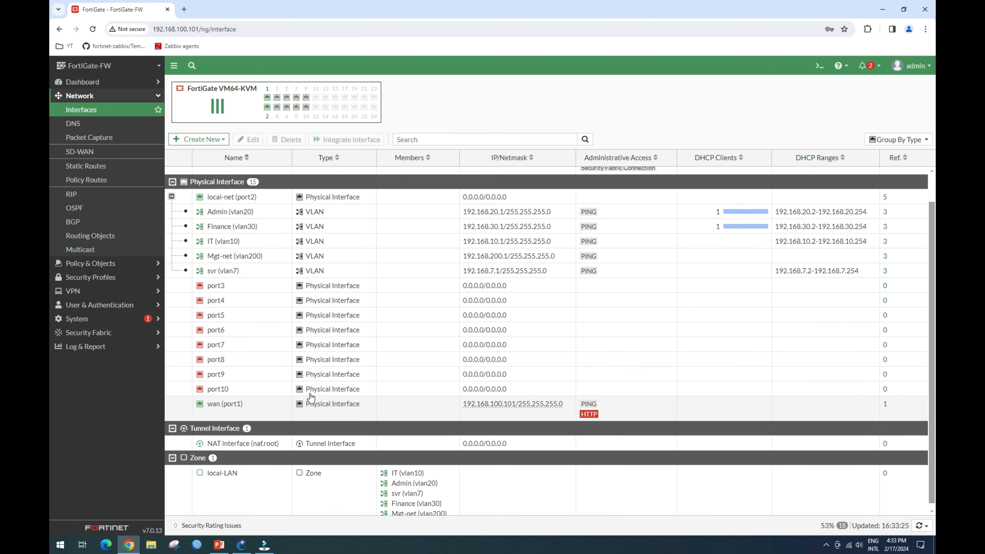
scroll(306, 389, up, 1)
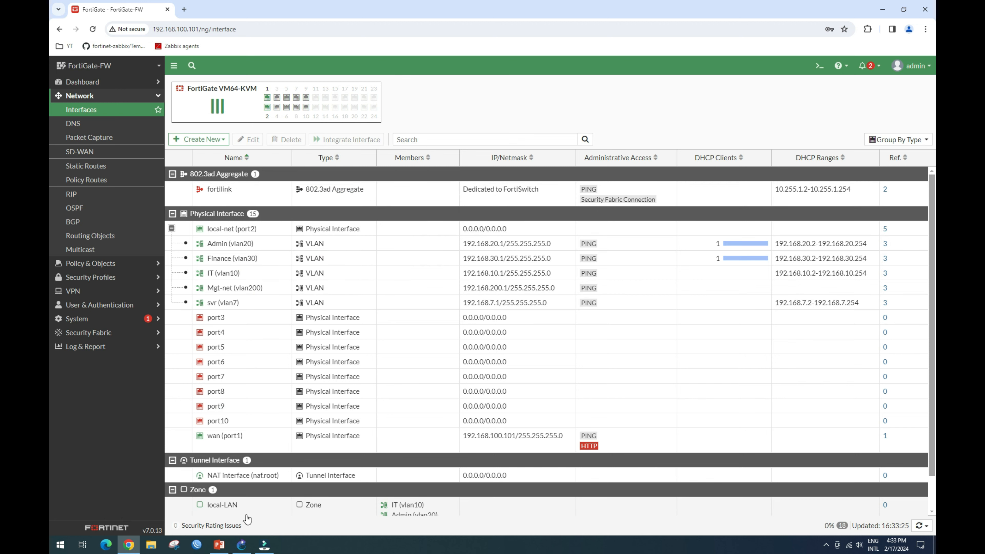
click(242, 545)
drag(261, 236, 241, 225)
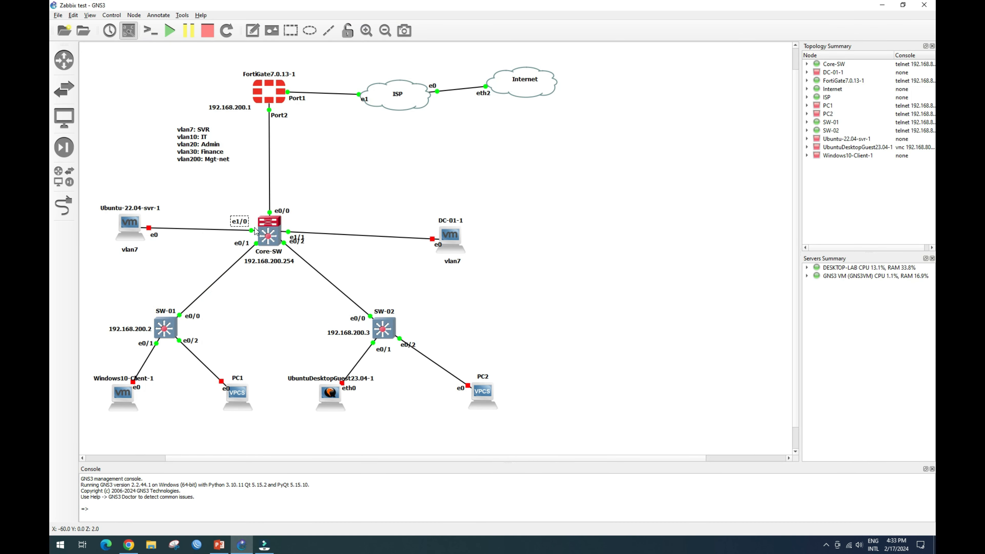
Run 'sh vlan brie' on Core-SW and highlight the svr, Admin and Mgt-net VLANs.
click(279, 233)
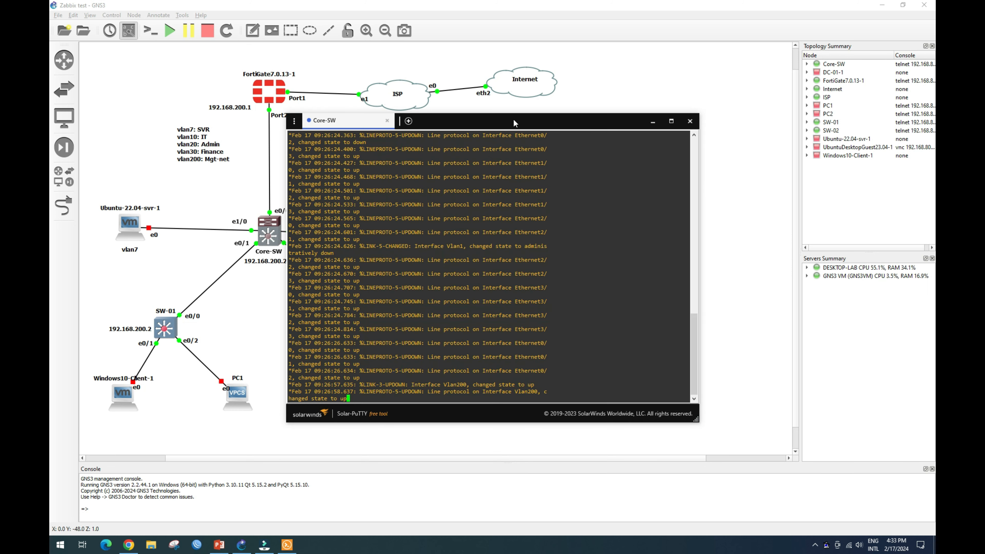
drag(513, 119, 621, 129)
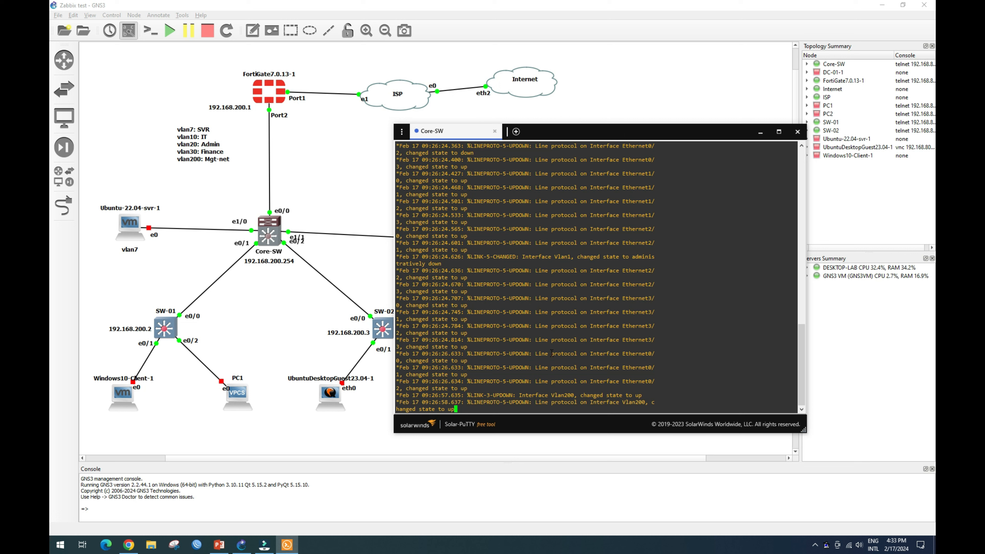
key(Return)
key(Return)
key(Return)
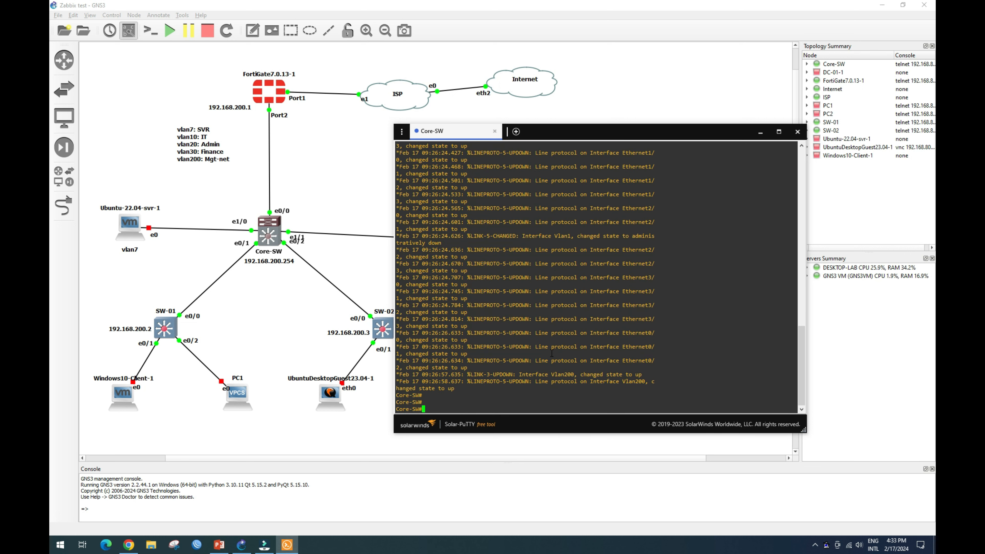
text(sh vlan brie)
key(Return)
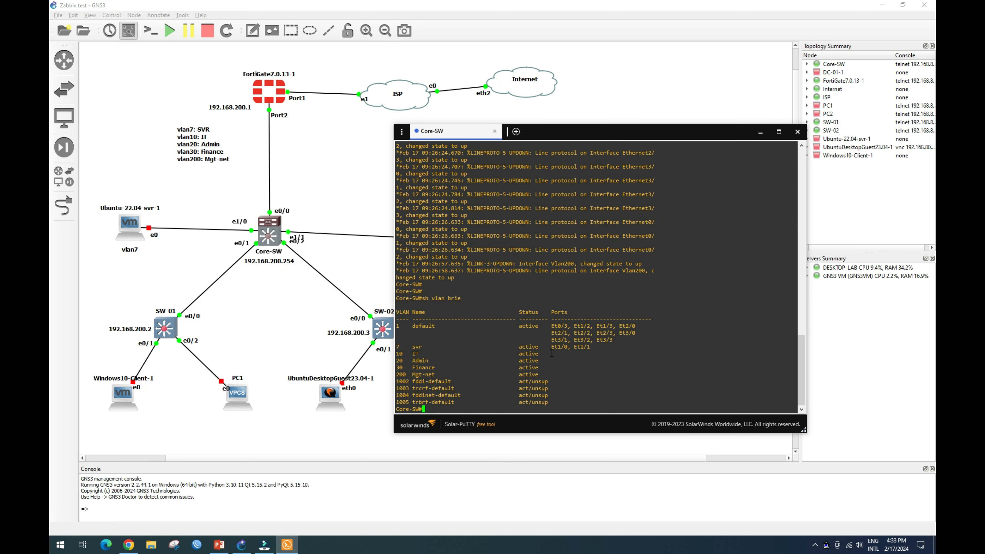
double_click(417, 347)
double_click(416, 361)
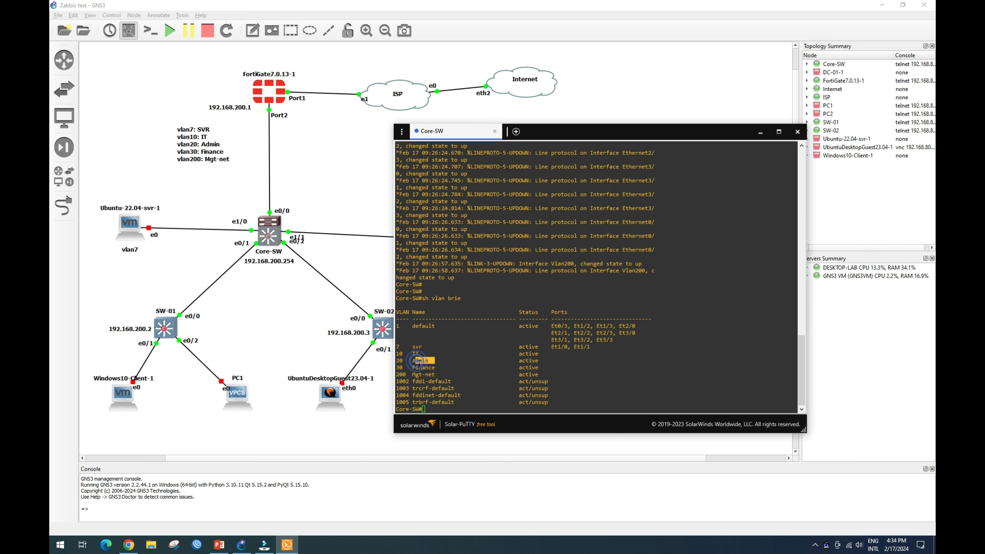
double_click(418, 375)
Run the interface status command and highlight Et1/0 and Et1/1 in VLAN 7.
click(420, 386)
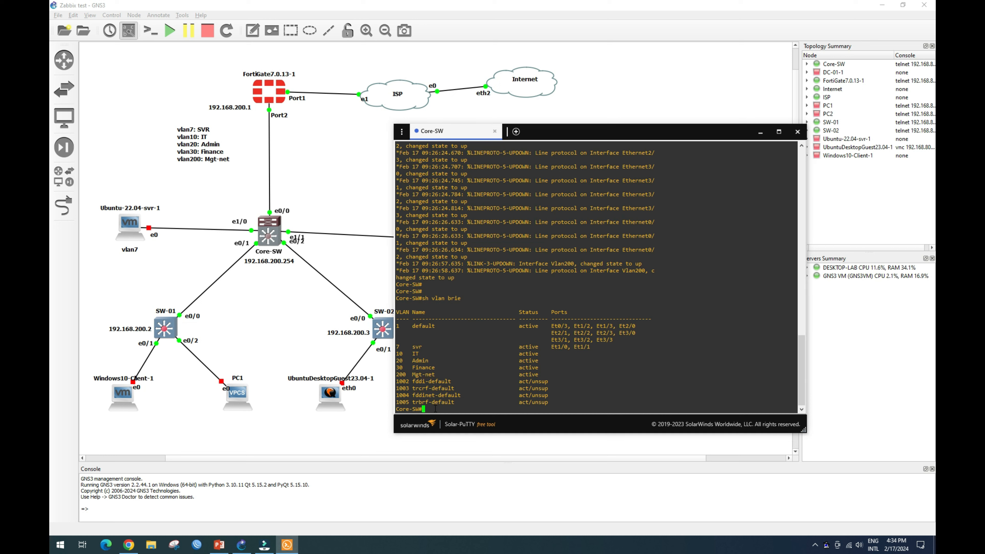
key(Return)
key(Return)
text(sh int statu)
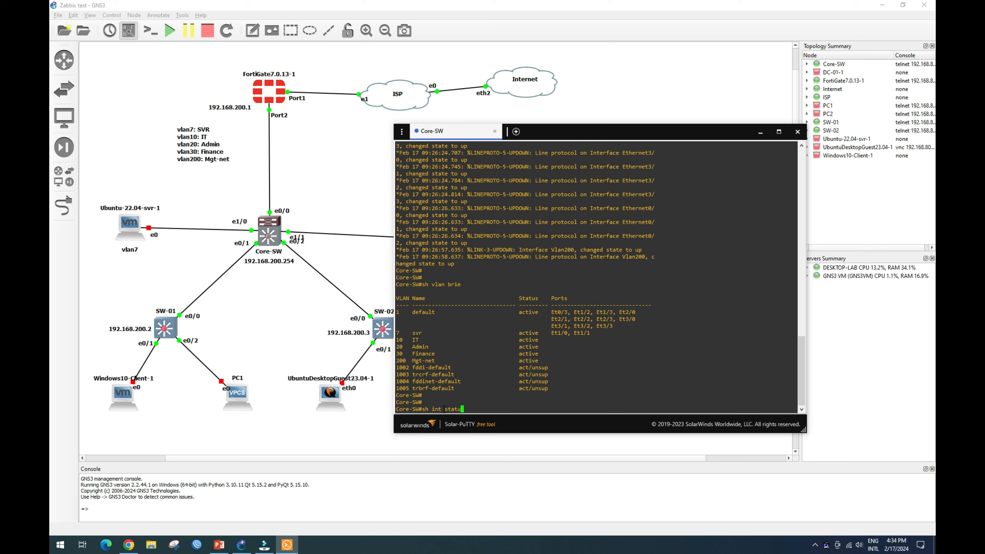
key(Return)
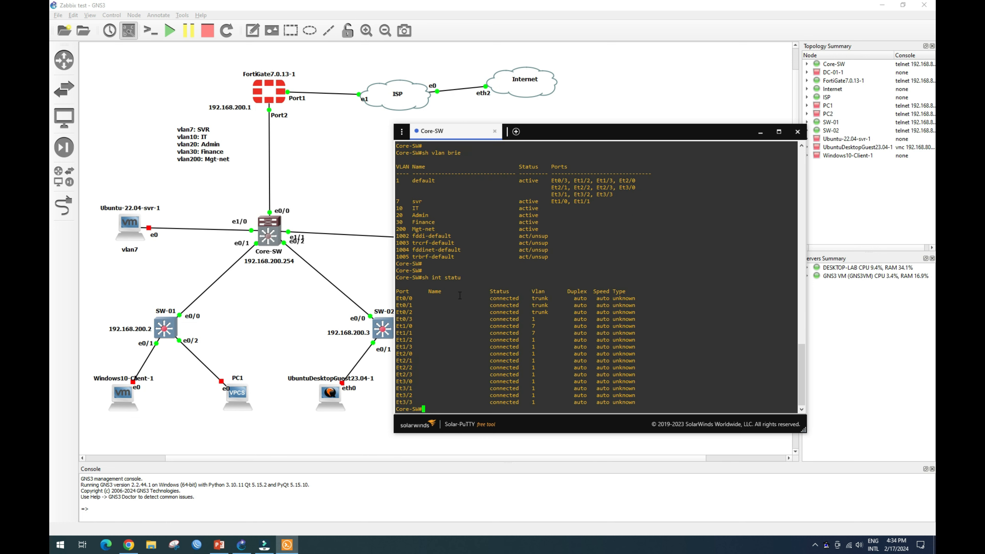
drag(485, 297, 541, 333)
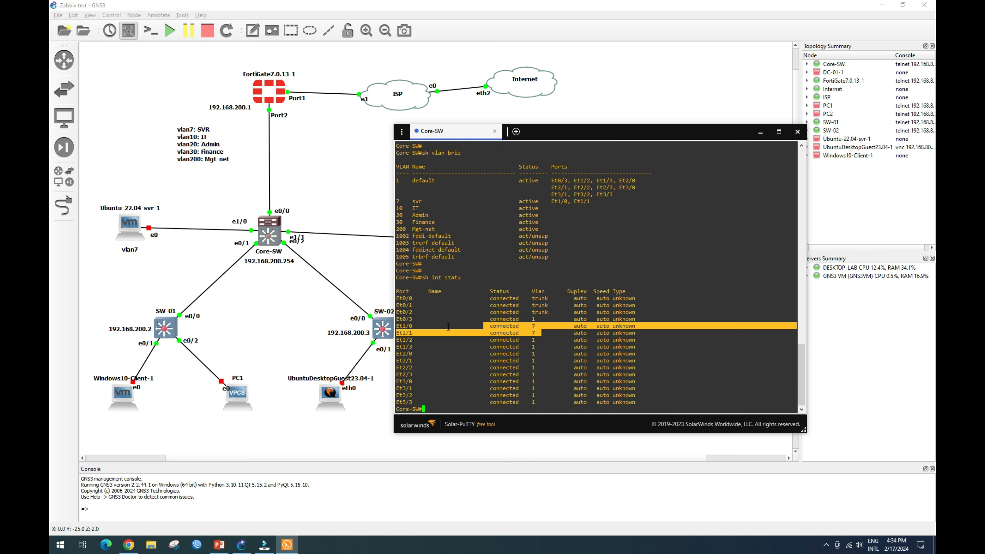
click(402, 329)
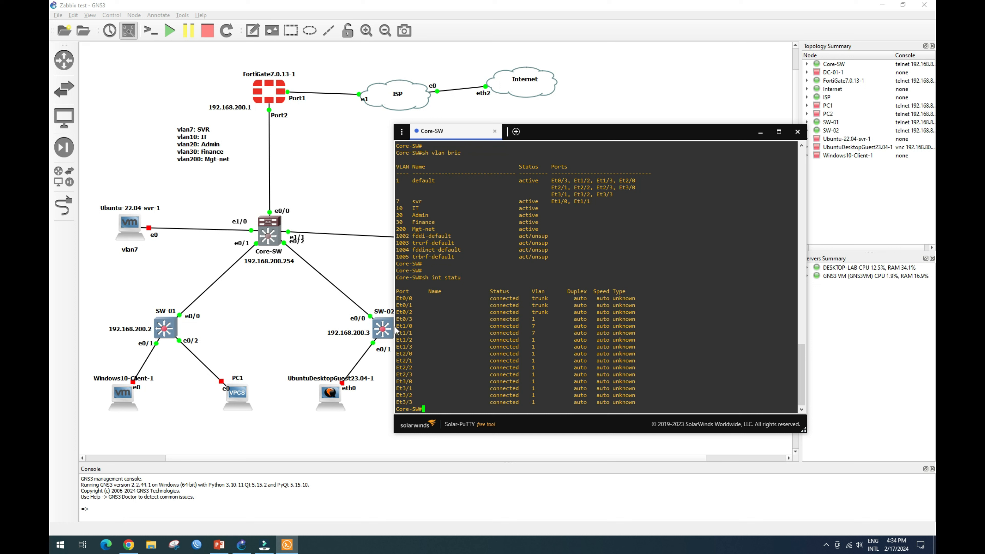
drag(407, 327, 540, 334)
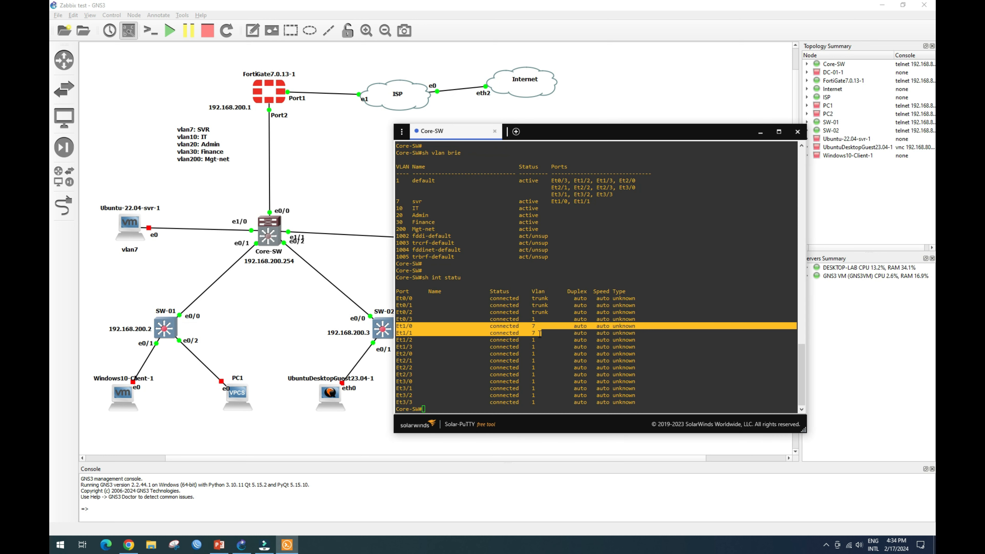
click(274, 310)
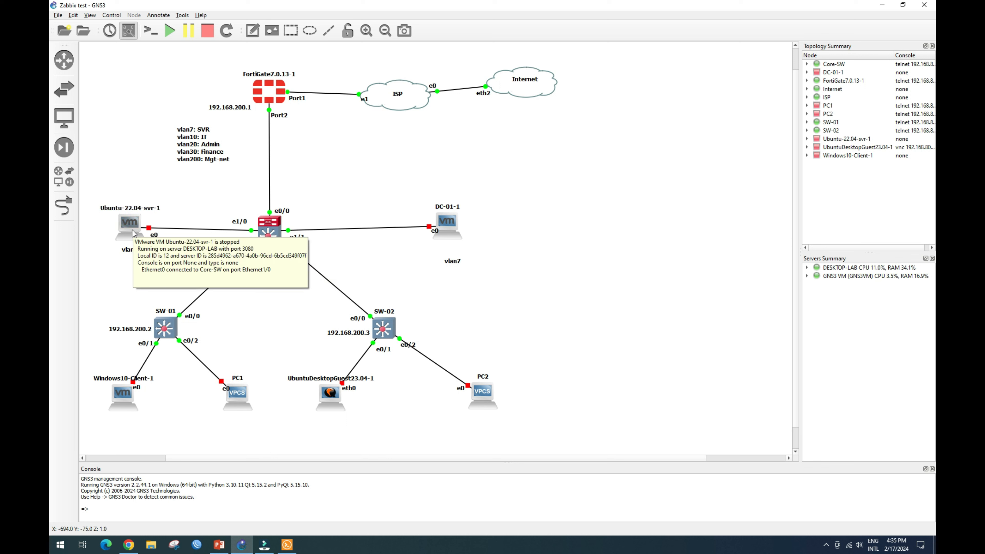
Start the Ubuntu-22.04-svr-1 node from its context menu, then return to GNS3.
right_click(132, 230)
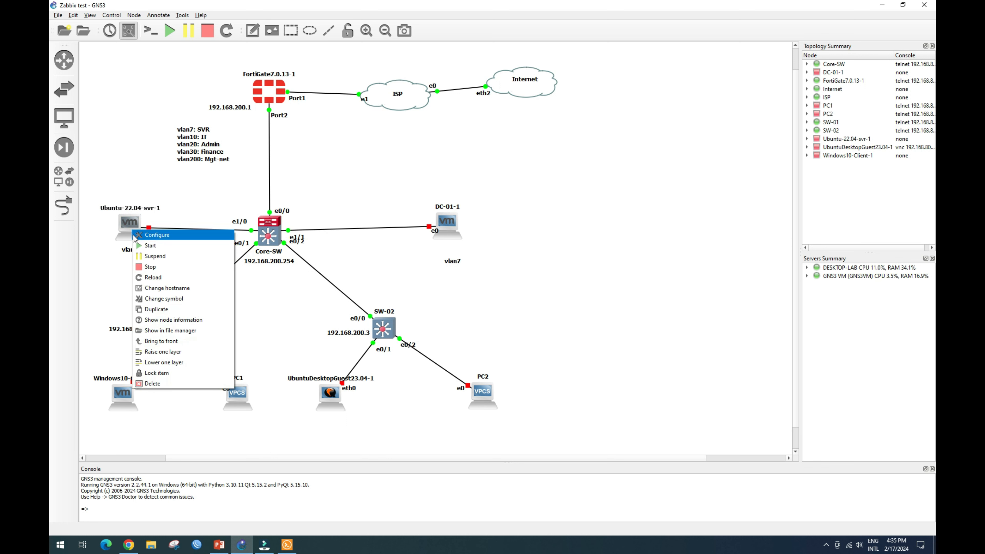
click(154, 245)
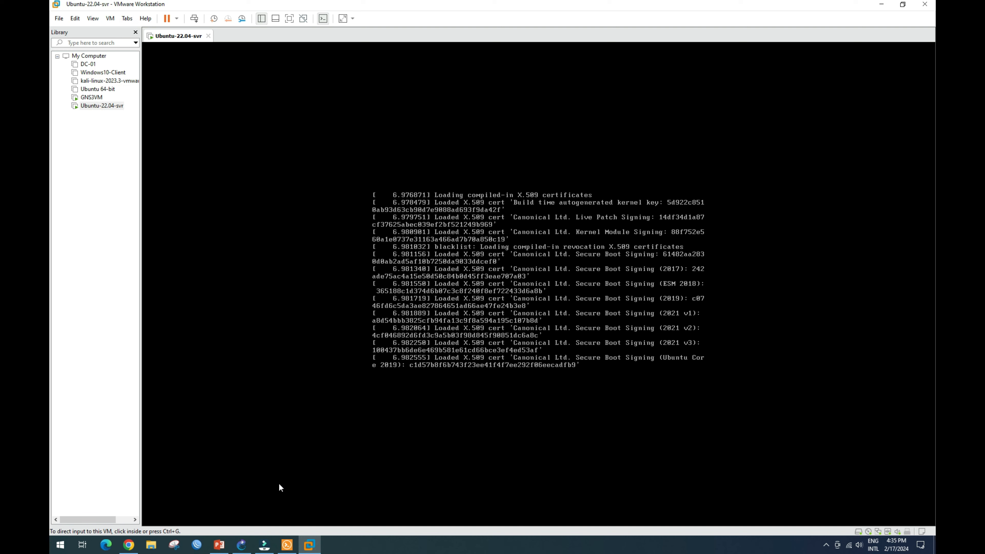
click(242, 547)
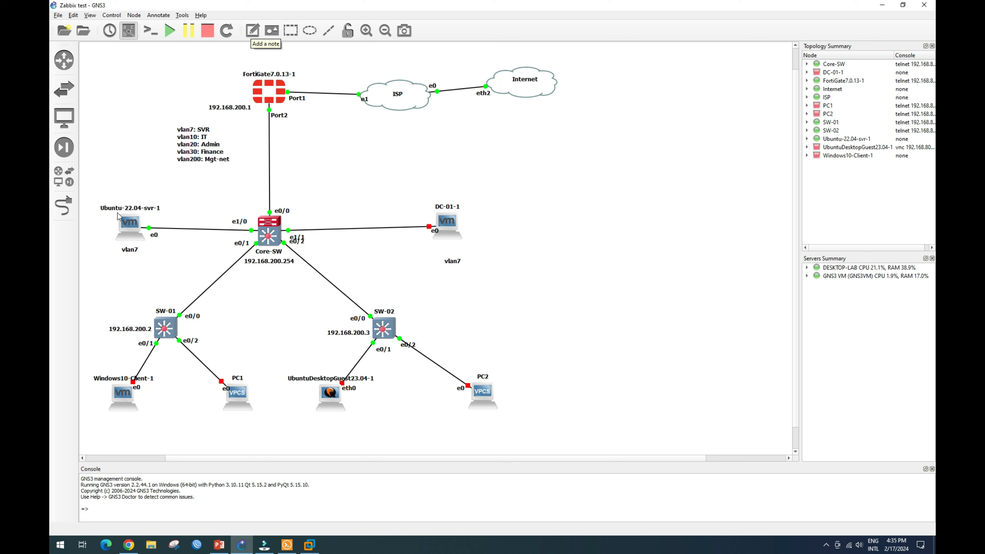
Duplicate the vlan7 note above Ubuntu-22.04-svr-1 and retype it as 'zabbix-Server'.
click(129, 251)
right_click(129, 252)
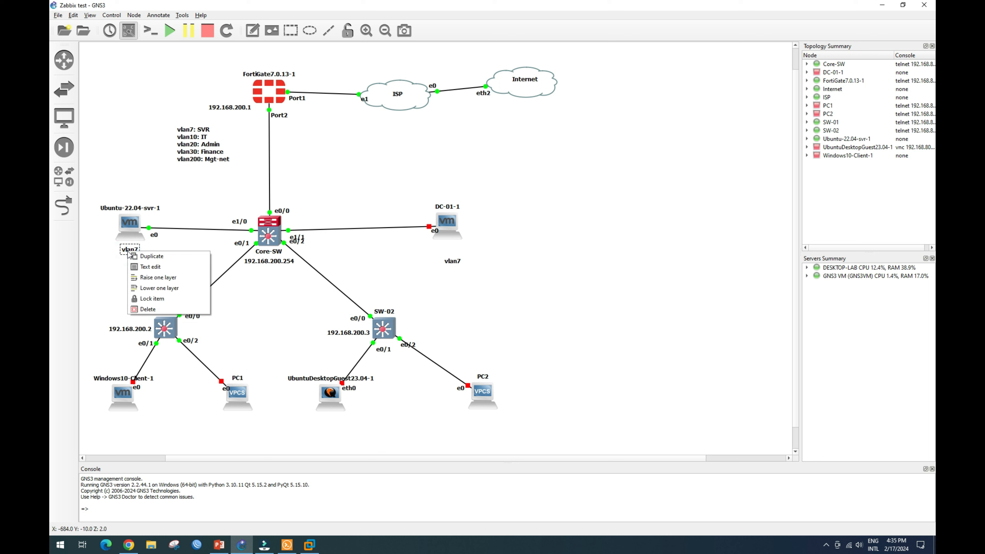
click(140, 257)
drag(137, 262, 134, 197)
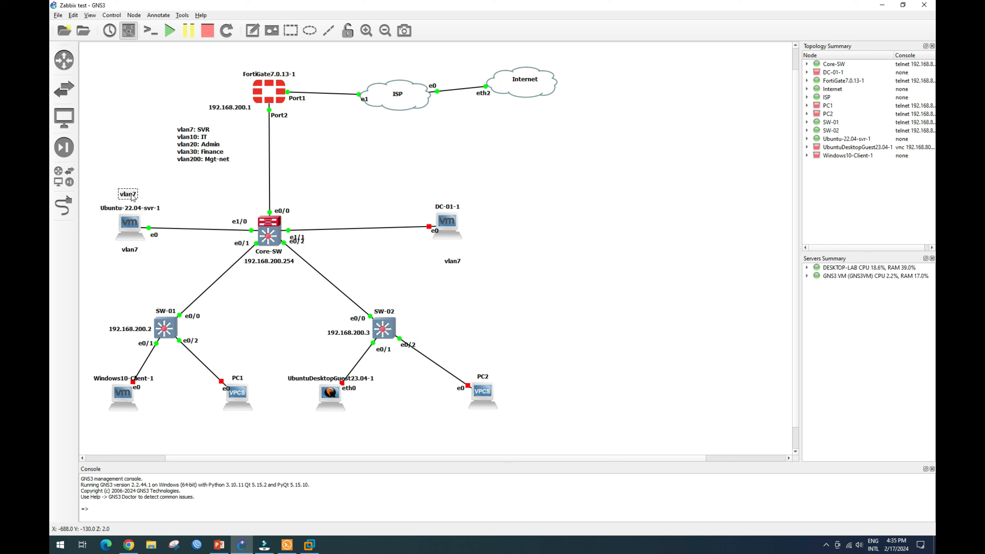
text(zabbix-Serve)
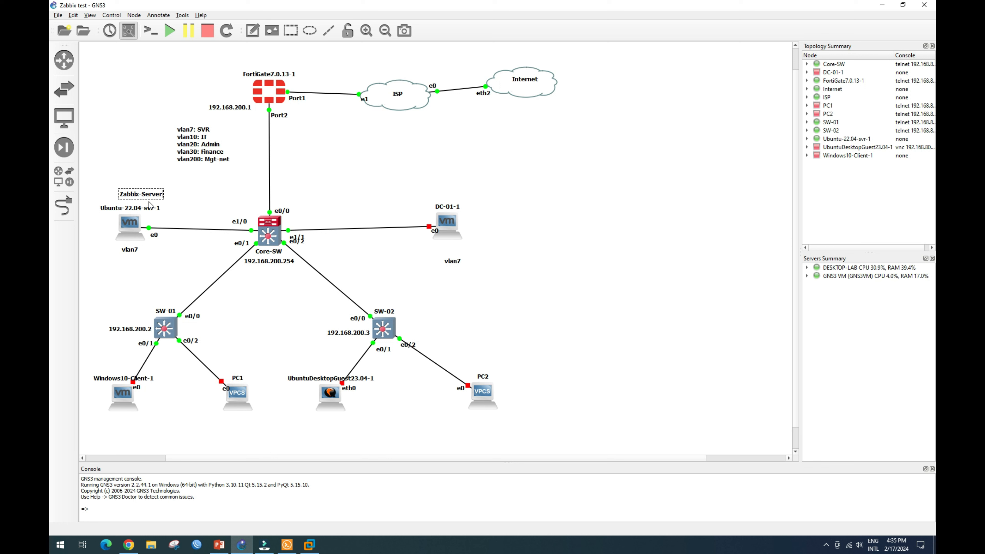
text(r)
click(151, 194)
drag(146, 197, 142, 200)
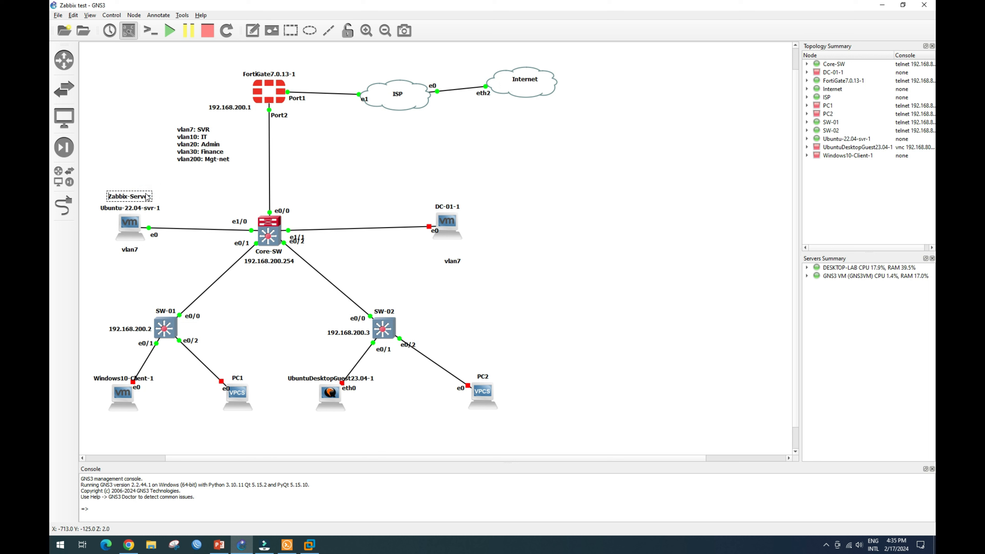
click(172, 193)
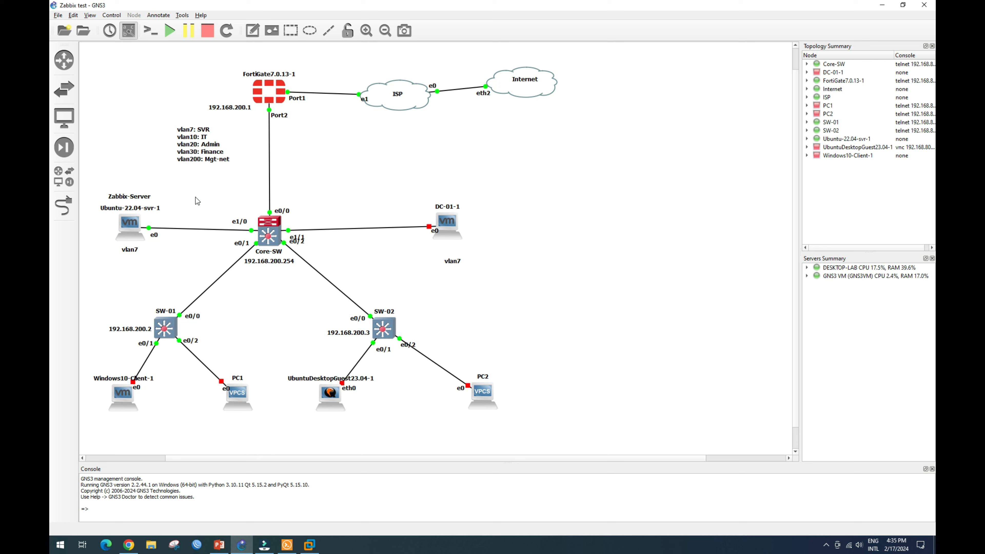
click(313, 548)
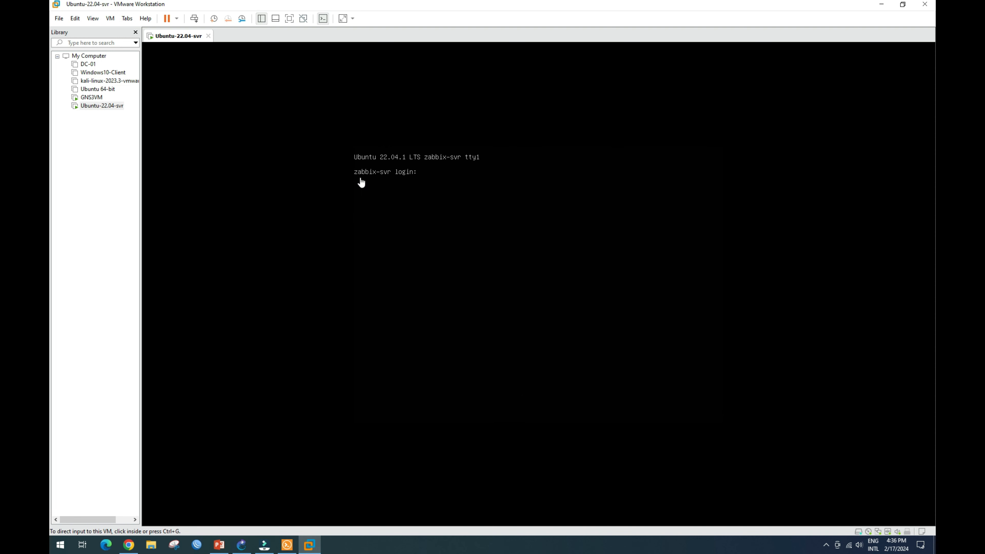
Log in to the zabbix-svr Ubuntu console with the account password, then release input from the VM.
click(427, 182)
key(Return)
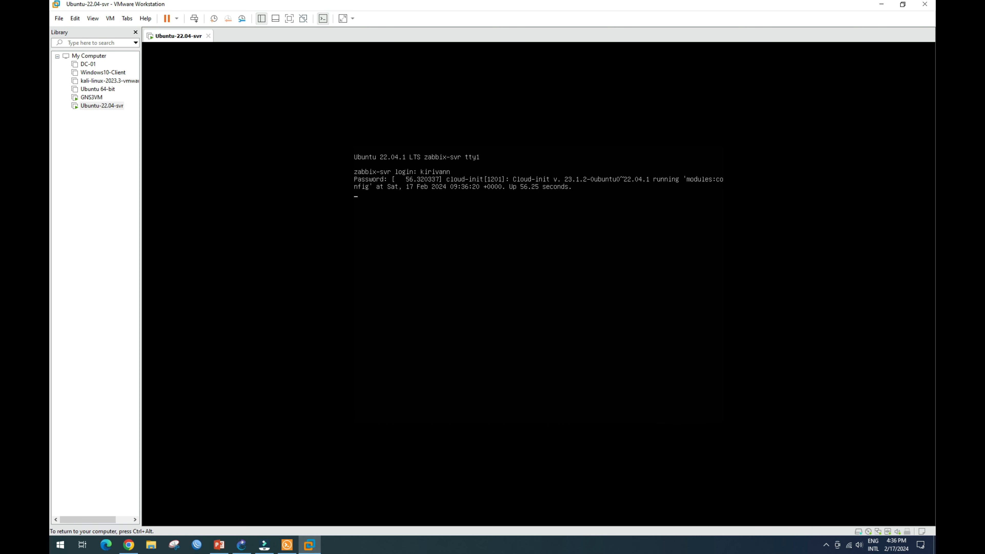
key(Return)
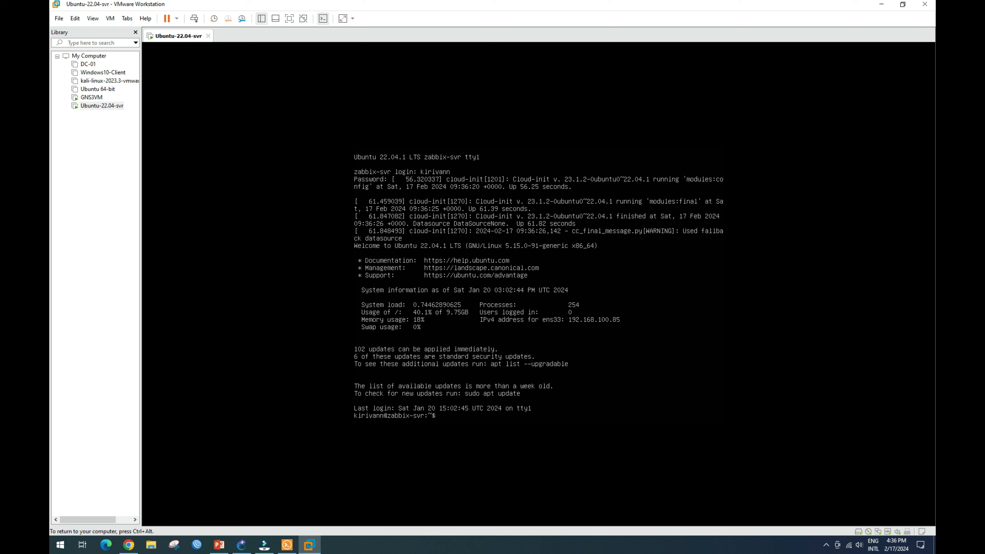
key(ctrl+alt)
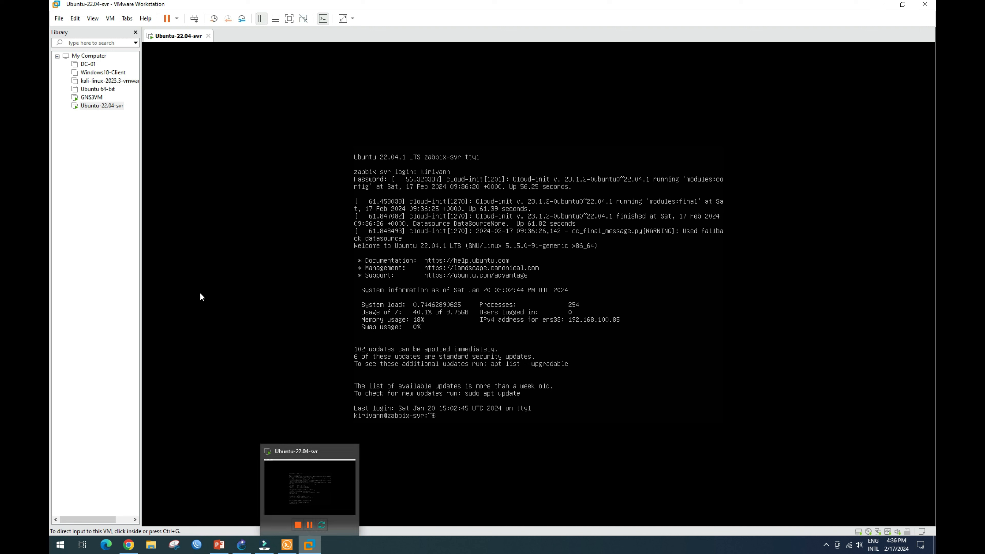
click(99, 111)
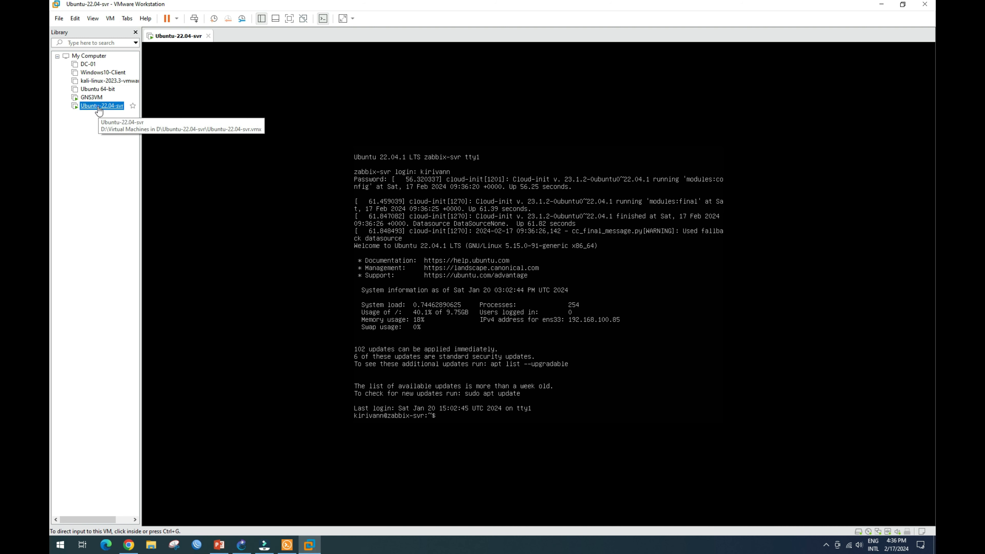
Check the Ubuntu-22.04-svr network adapter is on VMnet2 (Host-only), closing settings unchanged.
right_click(98, 107)
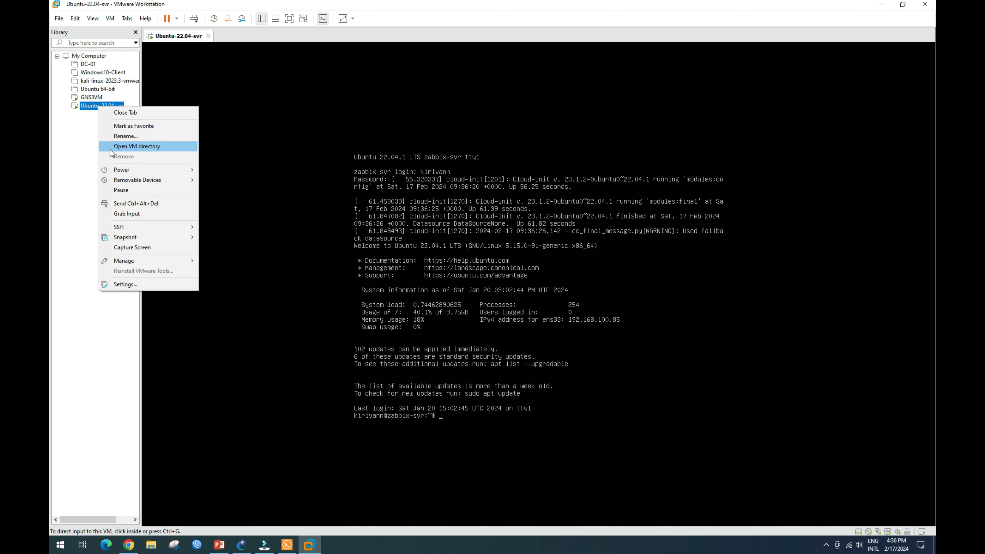
click(136, 285)
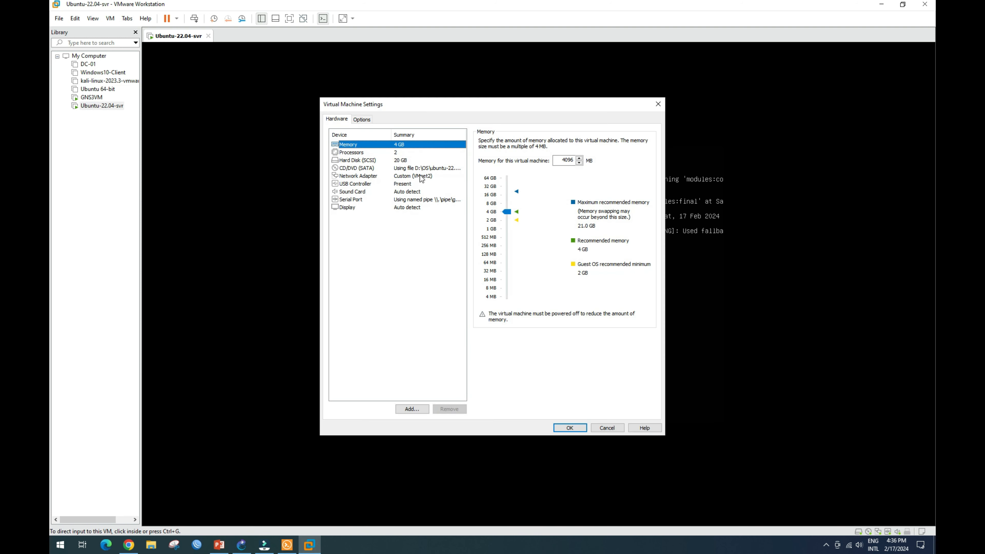
click(410, 178)
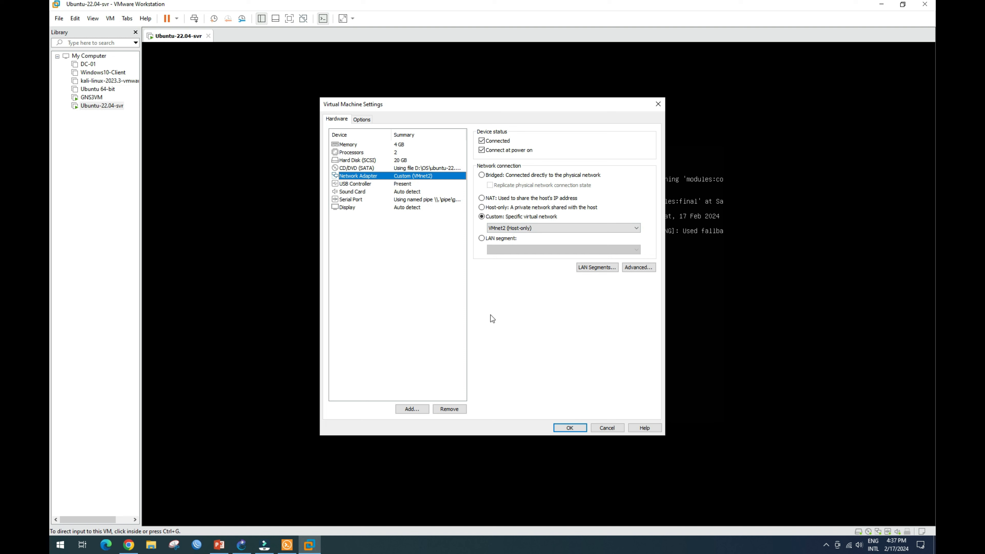
click(607, 428)
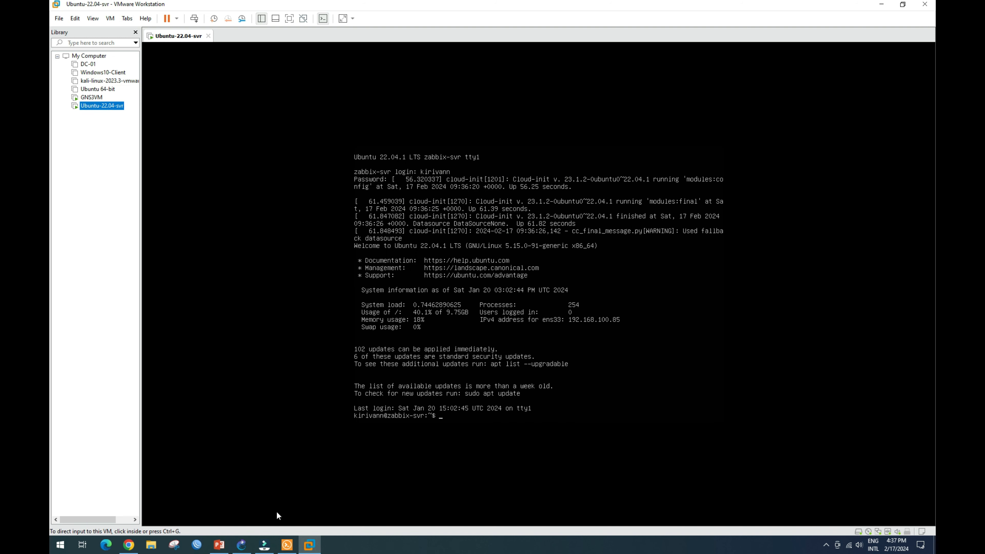
click(241, 544)
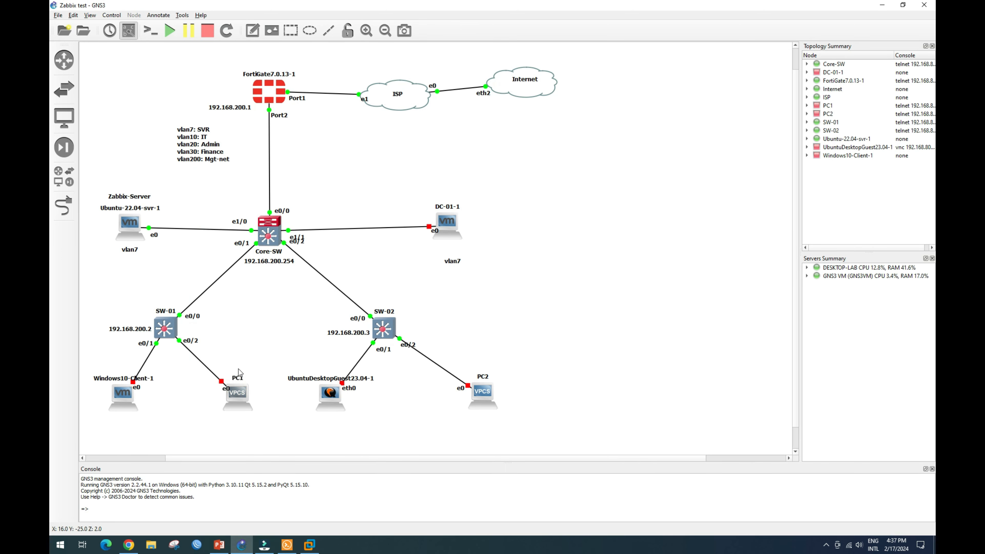
Inspect the svr (vlan7) interface, then ping 192.168.100.85 from cmd: destination host unreachable.
click(129, 545)
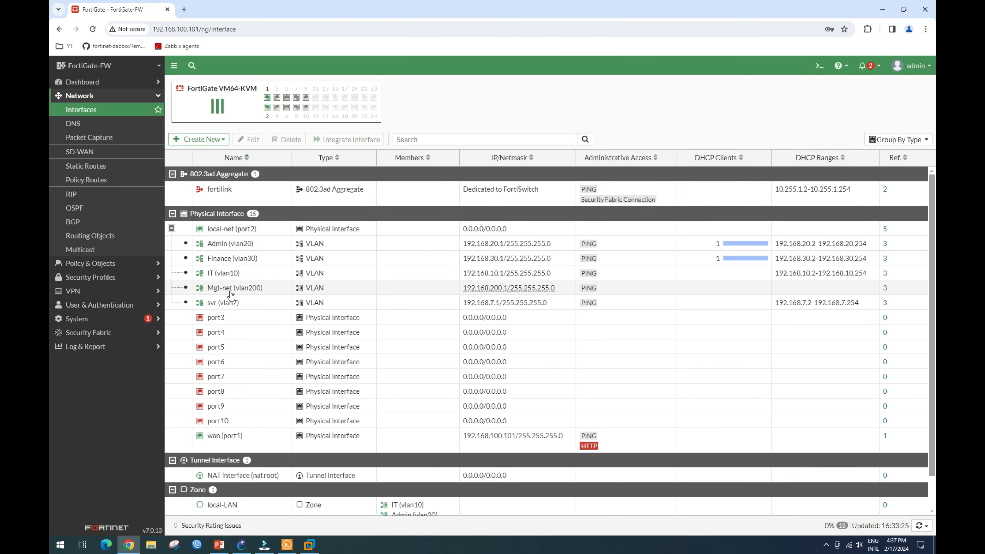
click(234, 307)
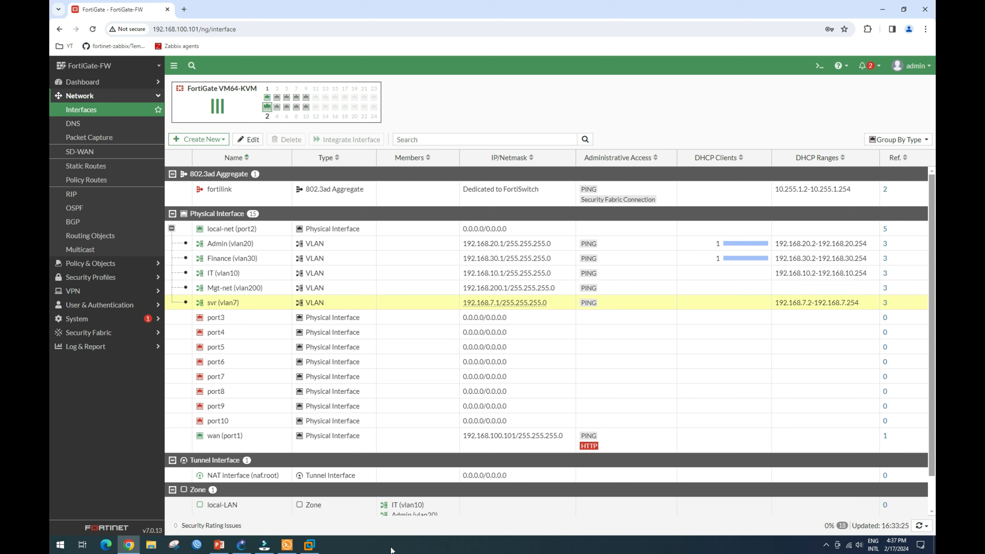
key(super+r)
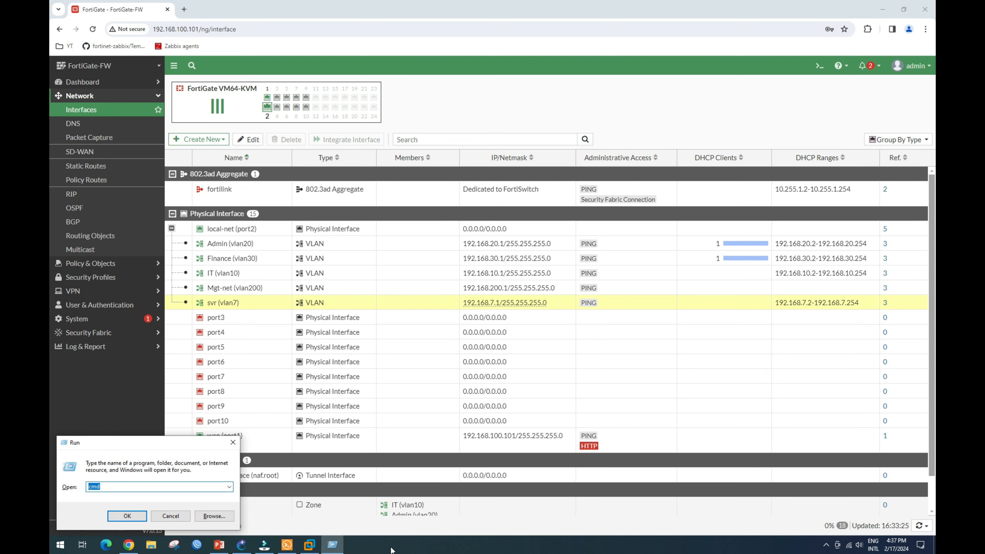
key(Return)
text(pi)
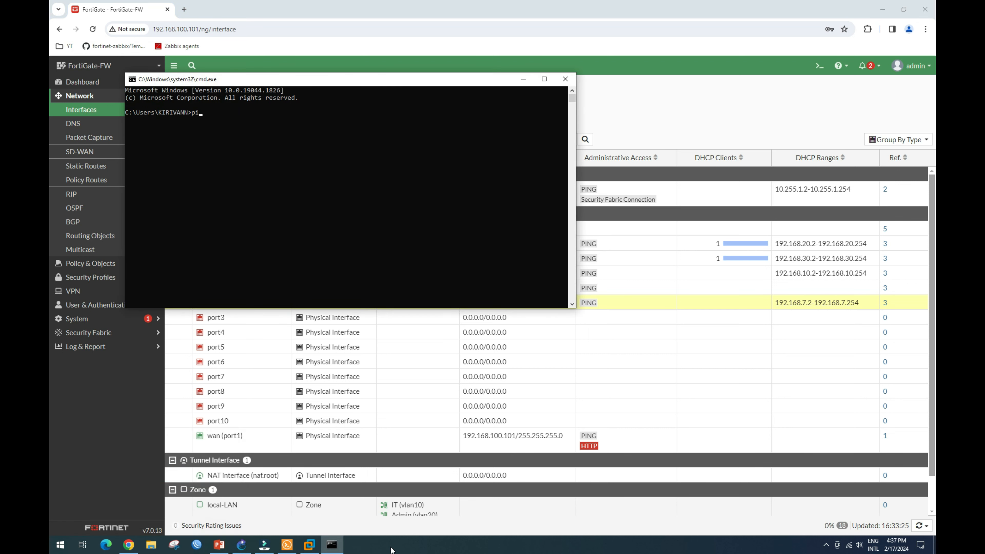
text(ng 192.168.100.85)
key(Return)
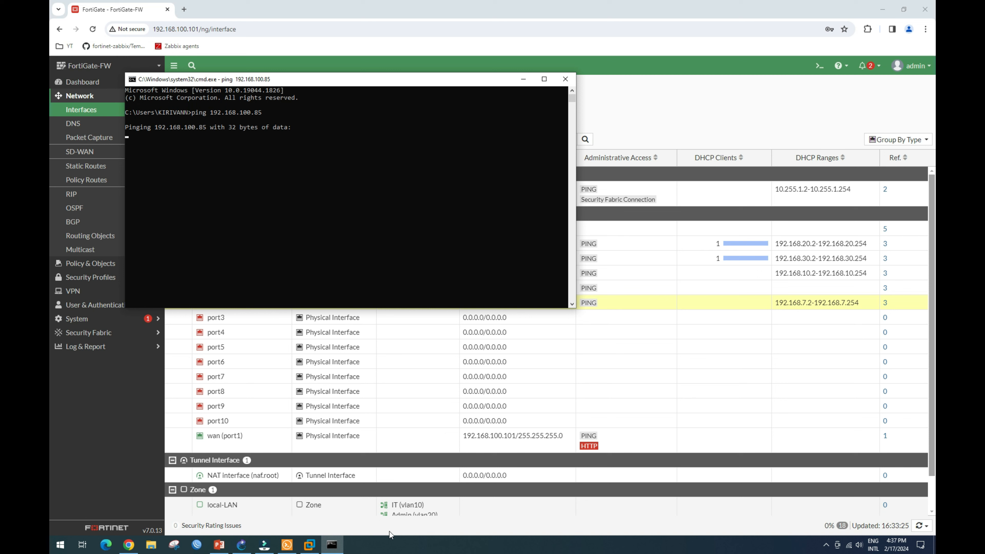
drag(343, 82, 372, 118)
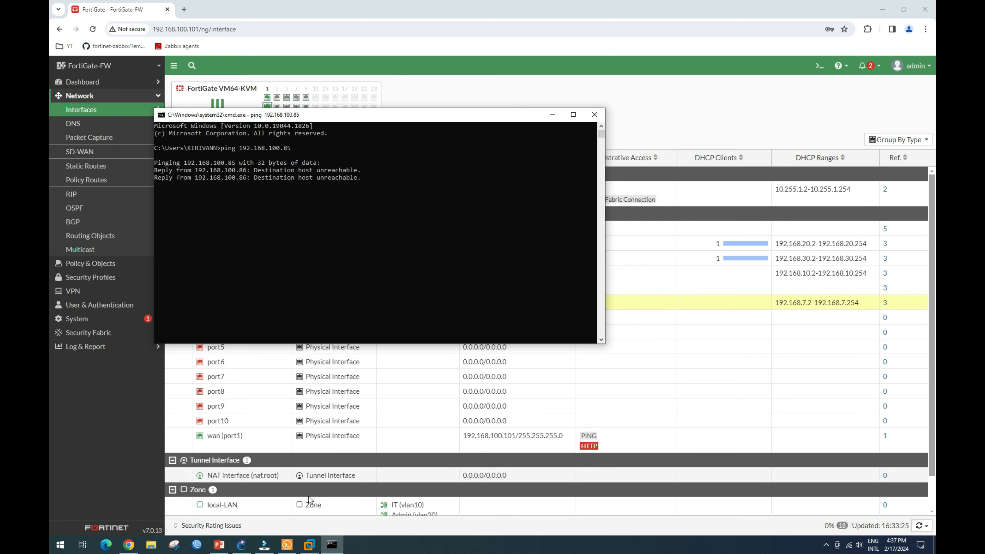
click(310, 546)
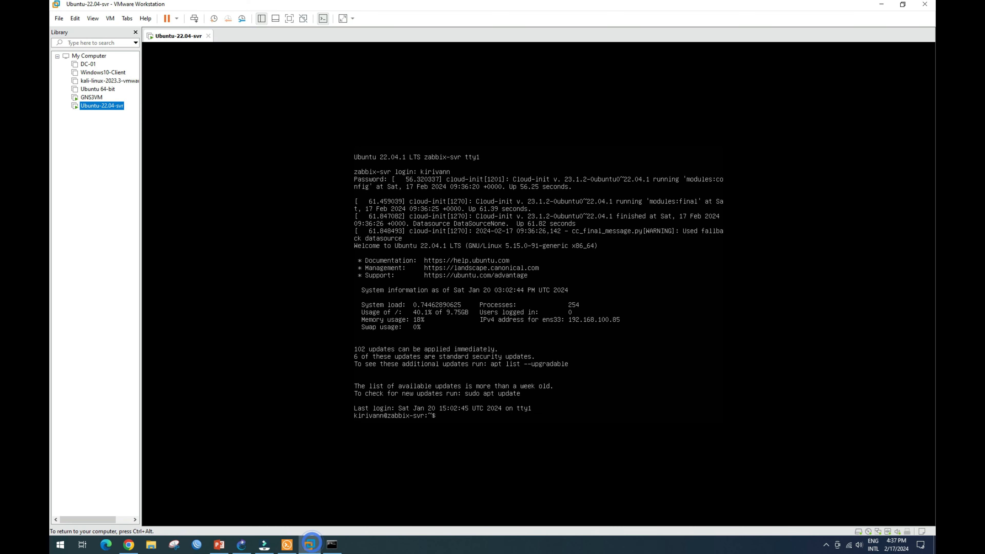
Run ifconfig on the Ubuntu server to confirm ens33 is at 192.168.7.2/24, then return to GNS3.
key(Return)
key(Return)
key(Return)
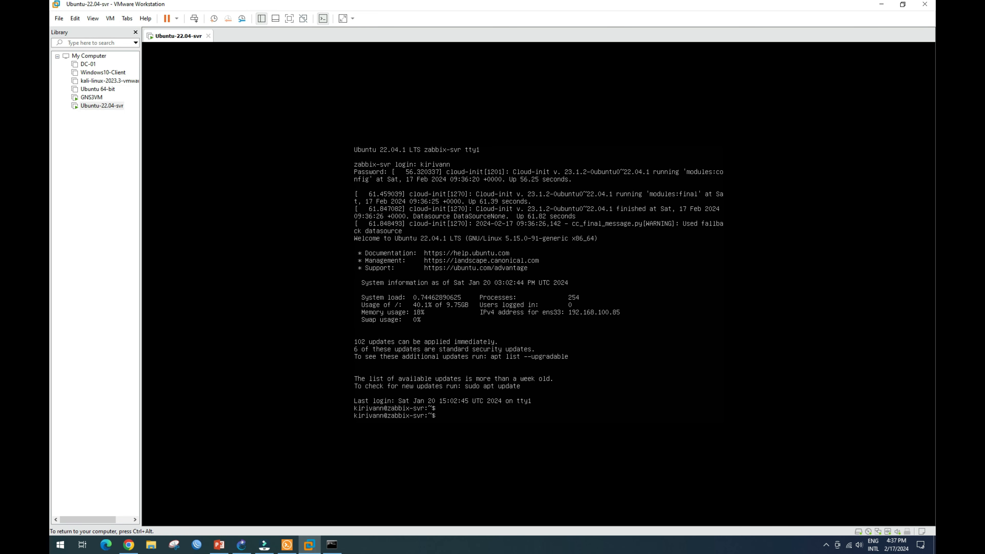
text(l)
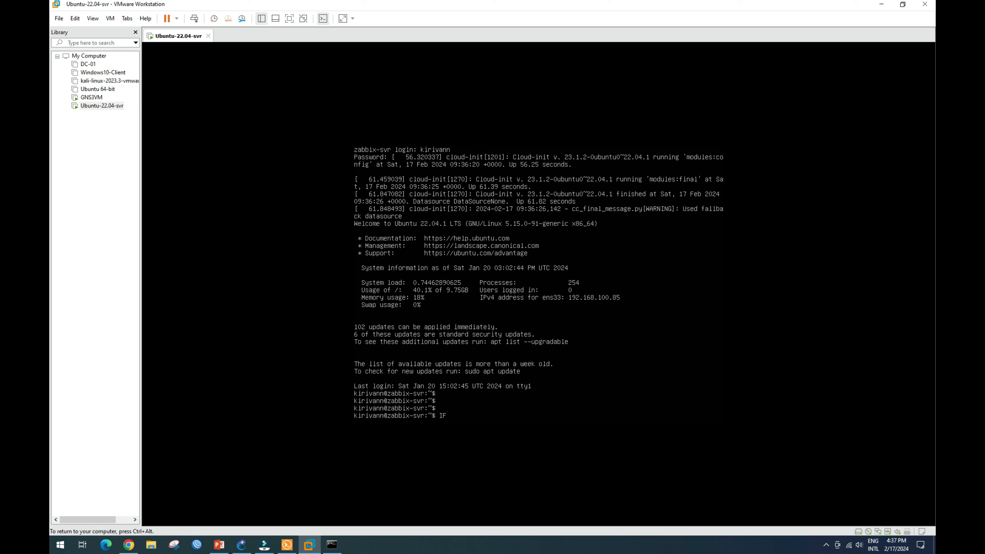
text(fconfig)
key(Return)
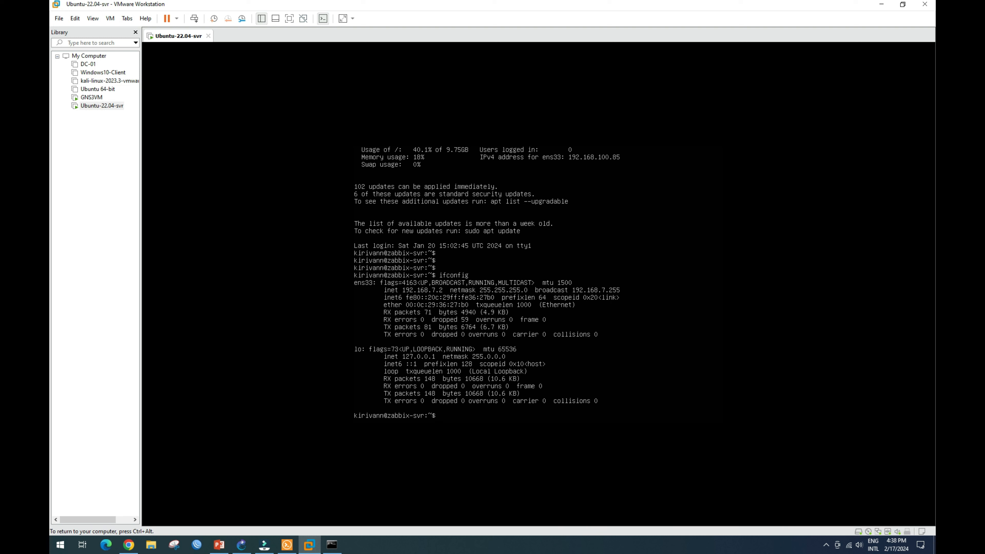
key(ctrl+alt)
click(241, 547)
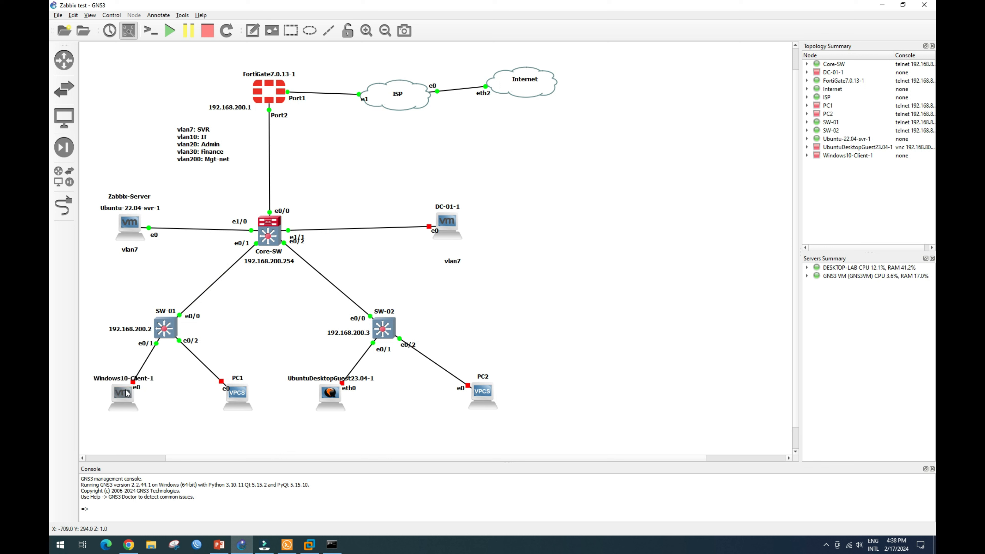
Start the Windows10-Client-1 node so it boots to its lock screen in VMware Workstation.
mouse_move(121, 397)
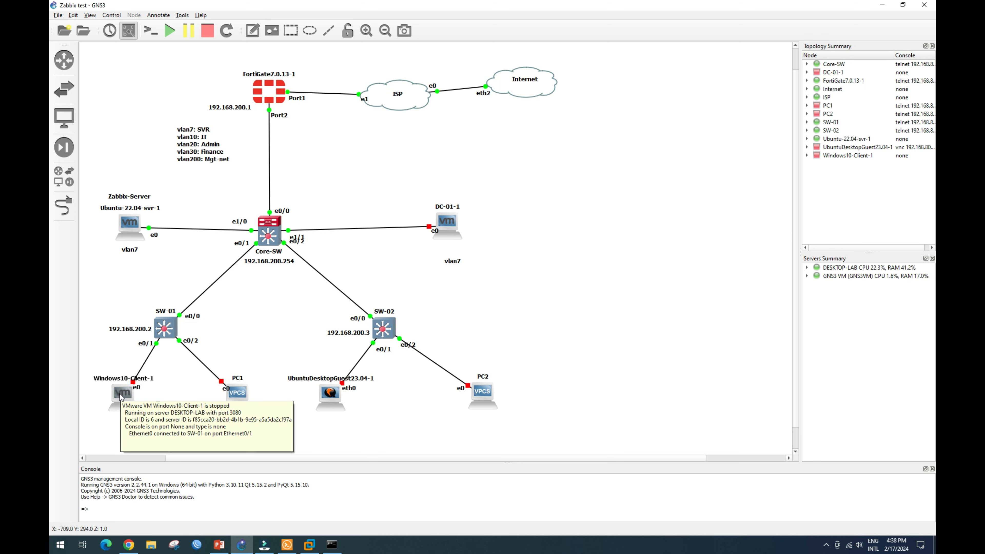
right_click(121, 397)
click(137, 412)
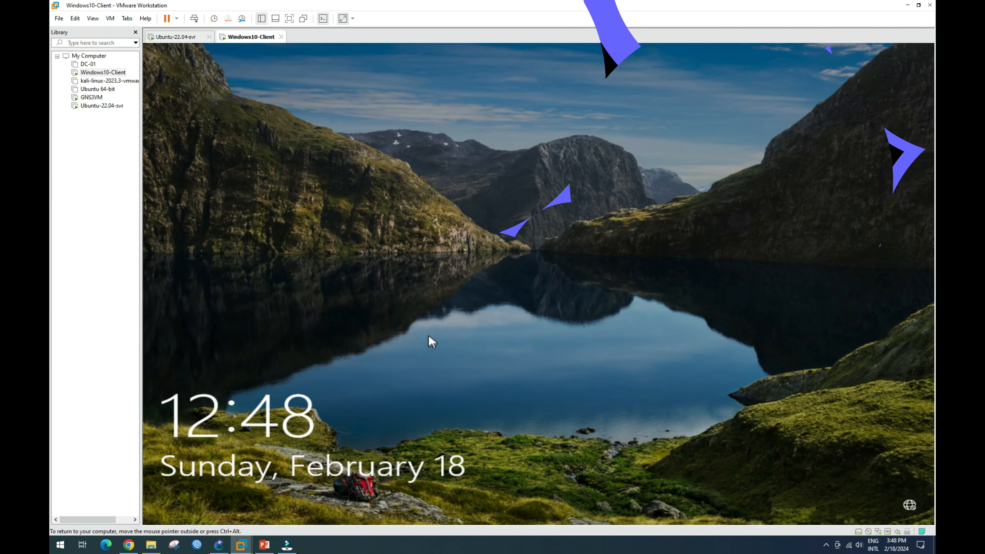
Sign in to the Windows10-Client with the user's password.
click(461, 346)
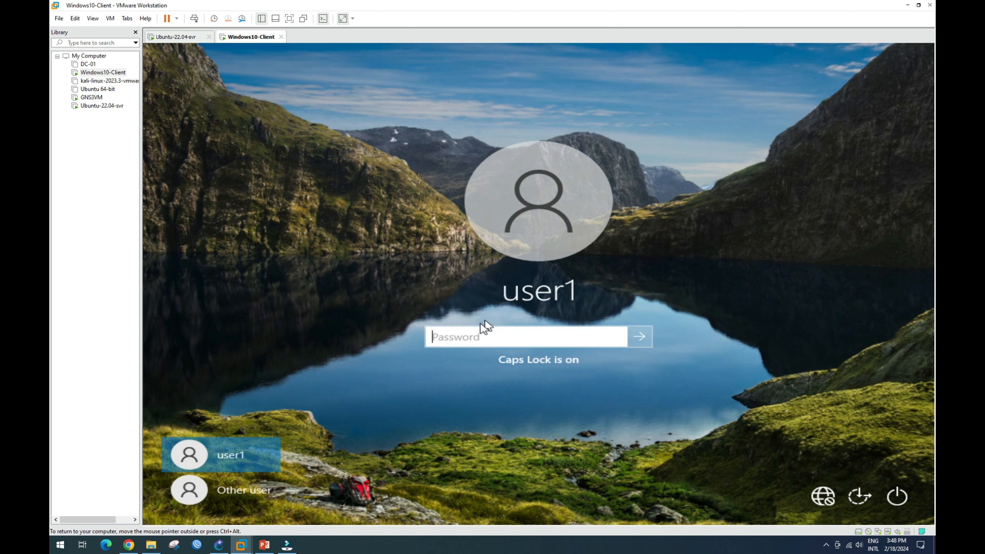
key(Caps_Lock)
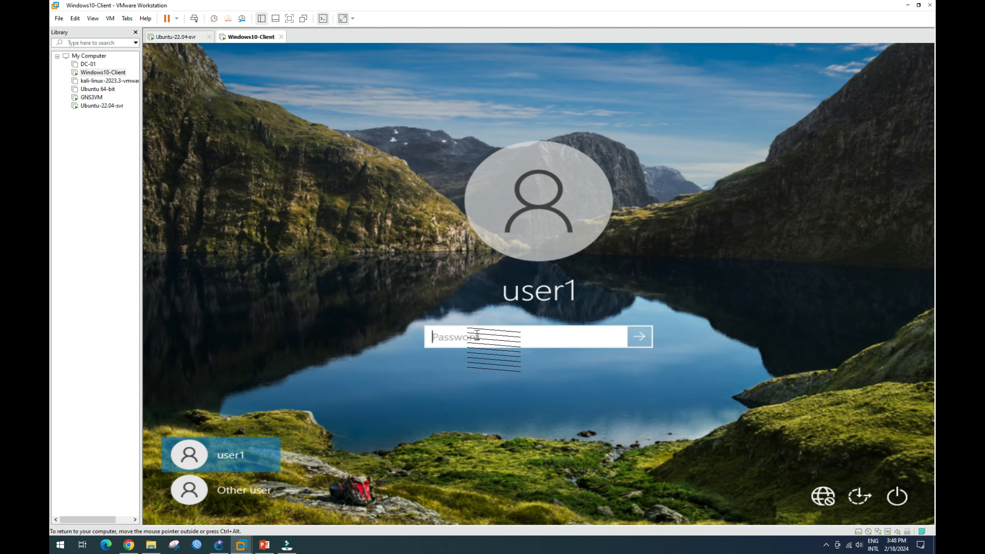
text(******)
key(Caps_Lock)
text(******)
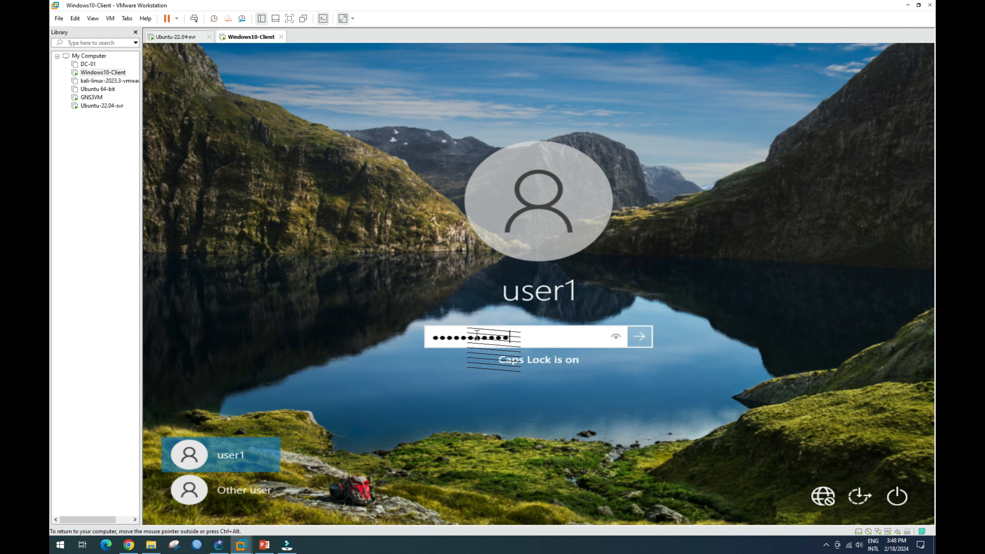
key(Return)
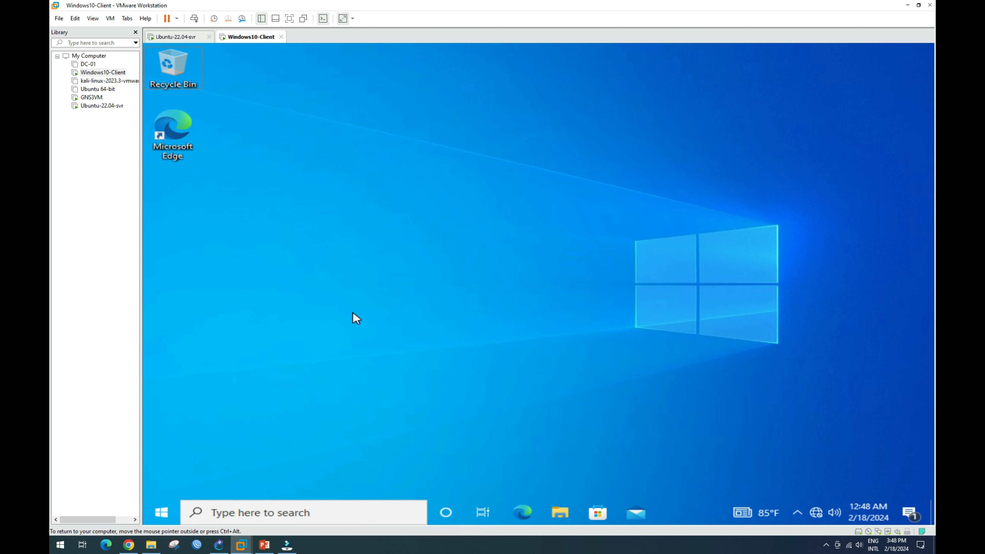
In a command prompt, check ipconfig and ping 192.168.7.2 successfully, then close the window.
key(super+r)
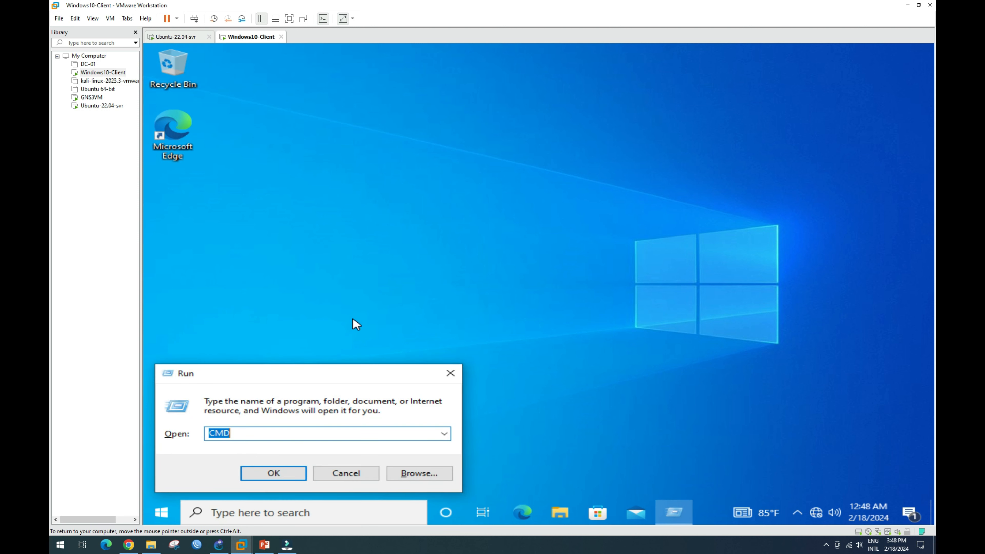
key(Return)
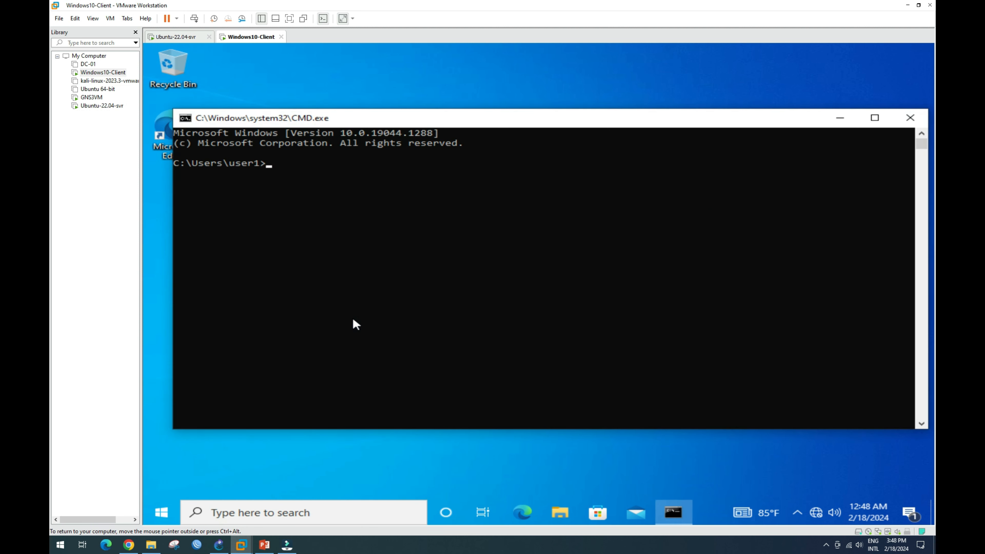
text(ipconfig)
key(Return)
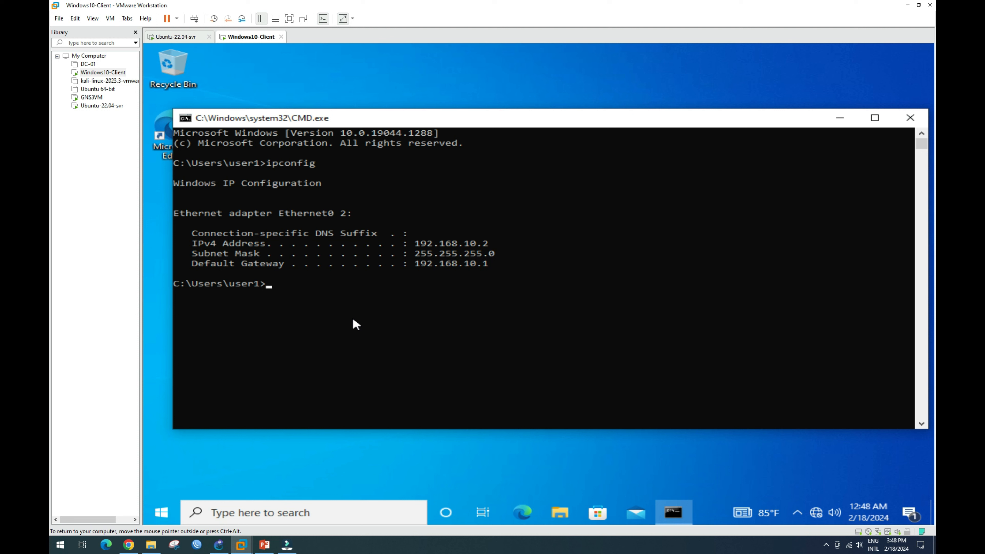
text(ping 192.168.7.2)
key(Return)
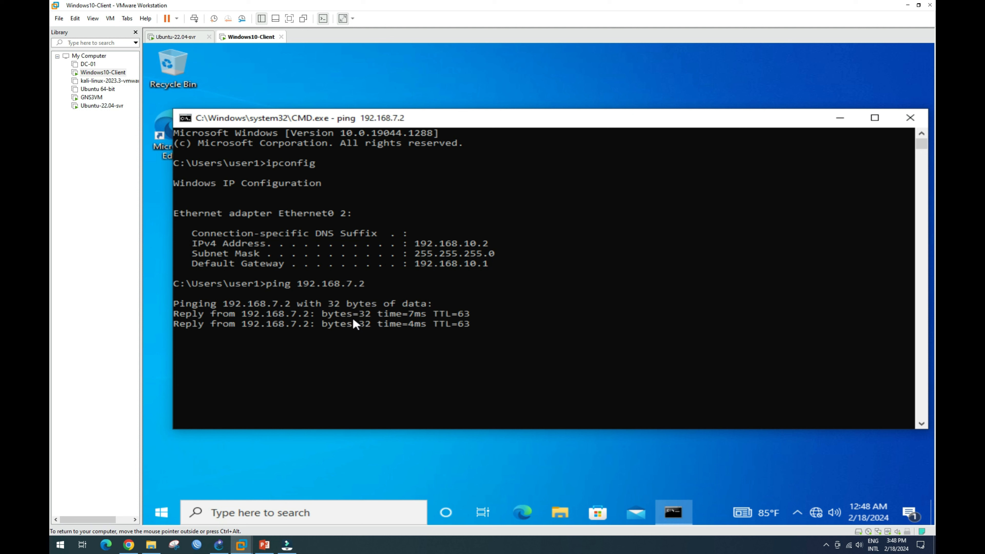
click(921, 121)
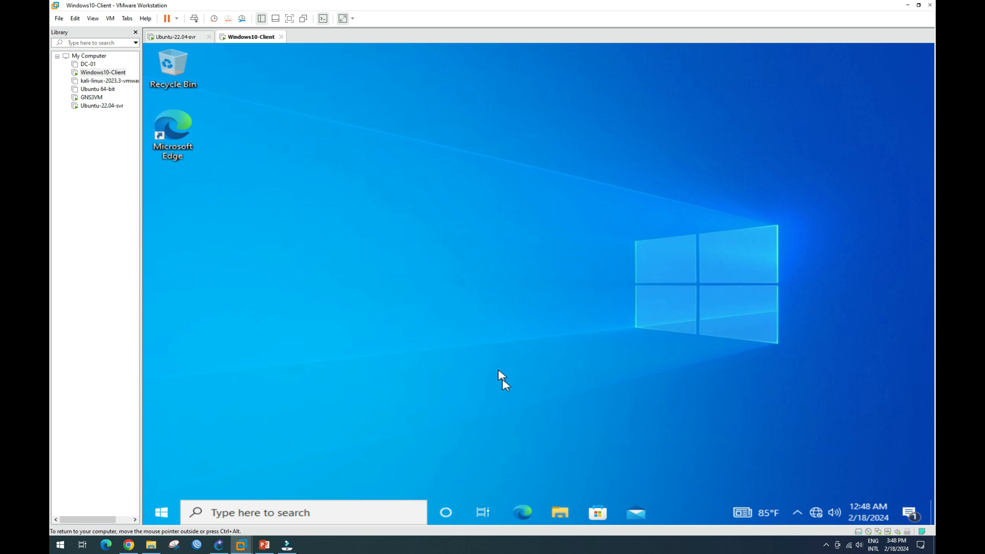
Launch Edge and load the Zabbix sign-in page at 192.168.7.2/zabbix.
click(519, 510)
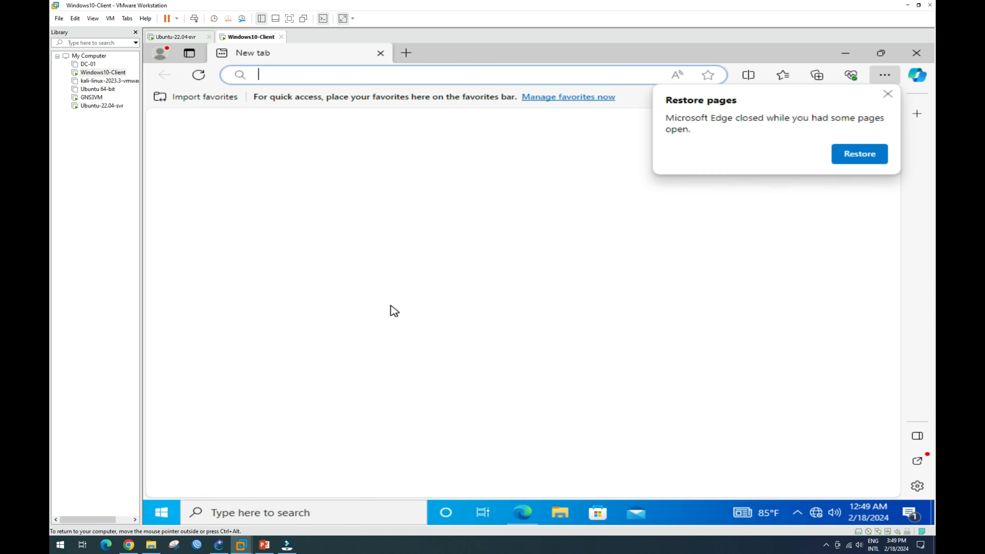
text(1)
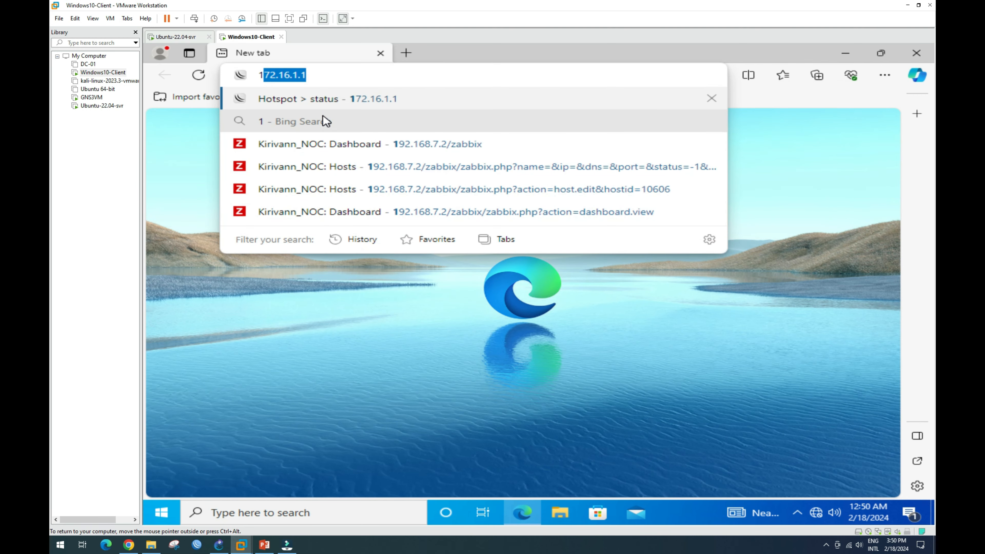
key(Down)
key(Down)
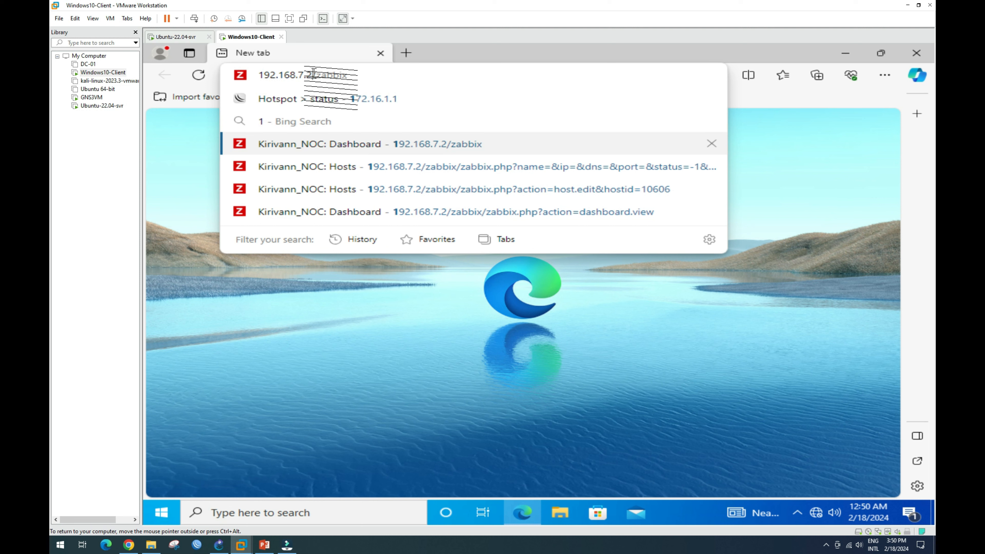
drag(312, 74, 261, 78)
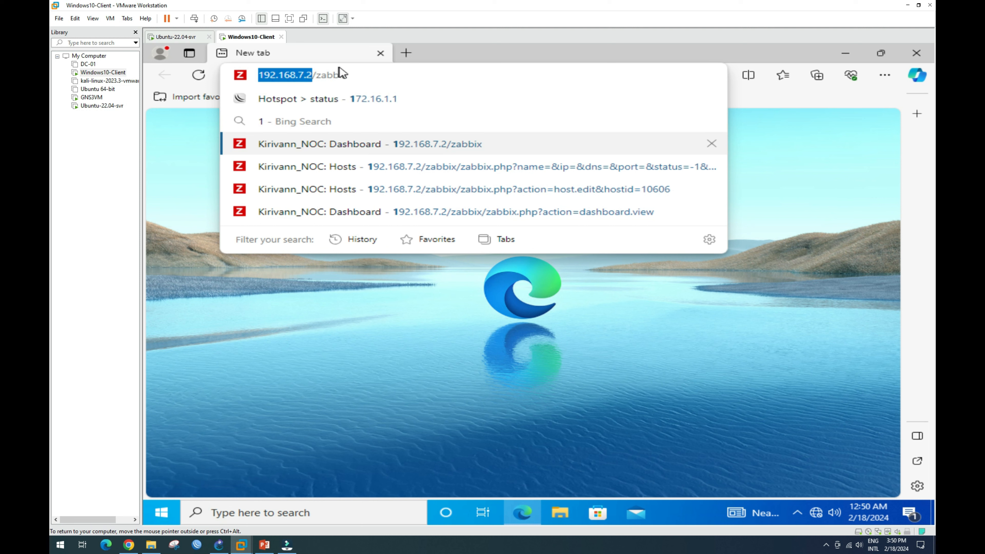
drag(347, 74, 315, 76)
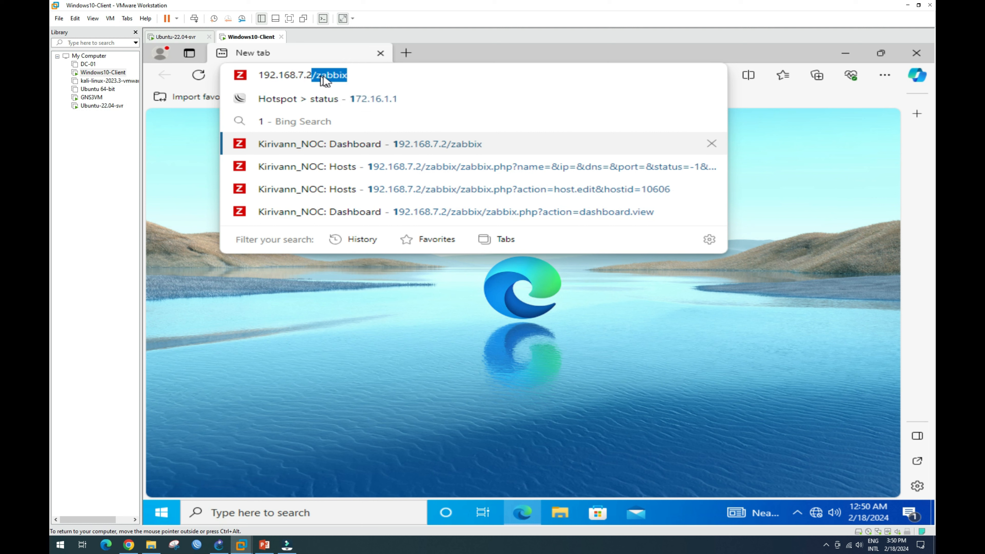
click(358, 75)
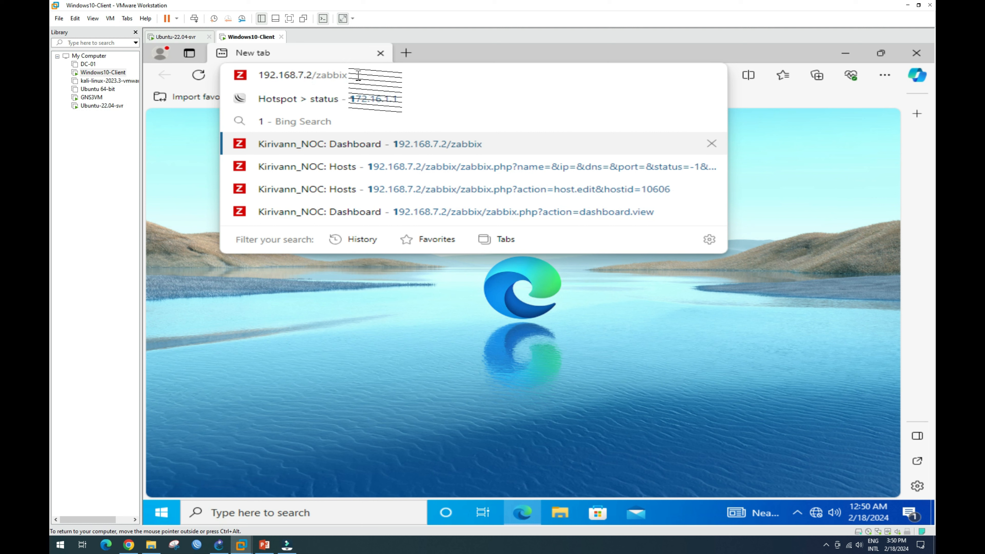
key(Return)
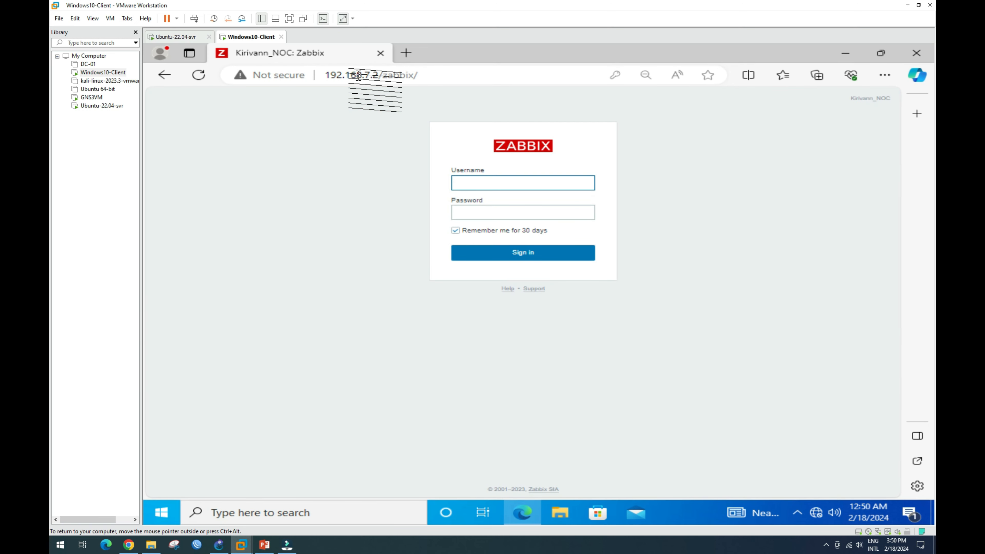
Sign in to Zabbix with the saved administrator username and its password.
text(Admin)
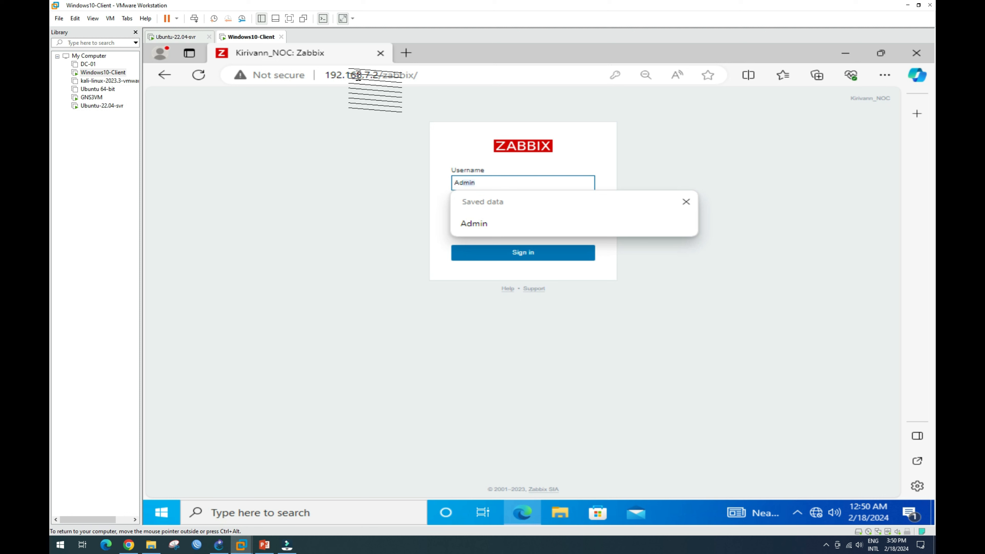
click(472, 224)
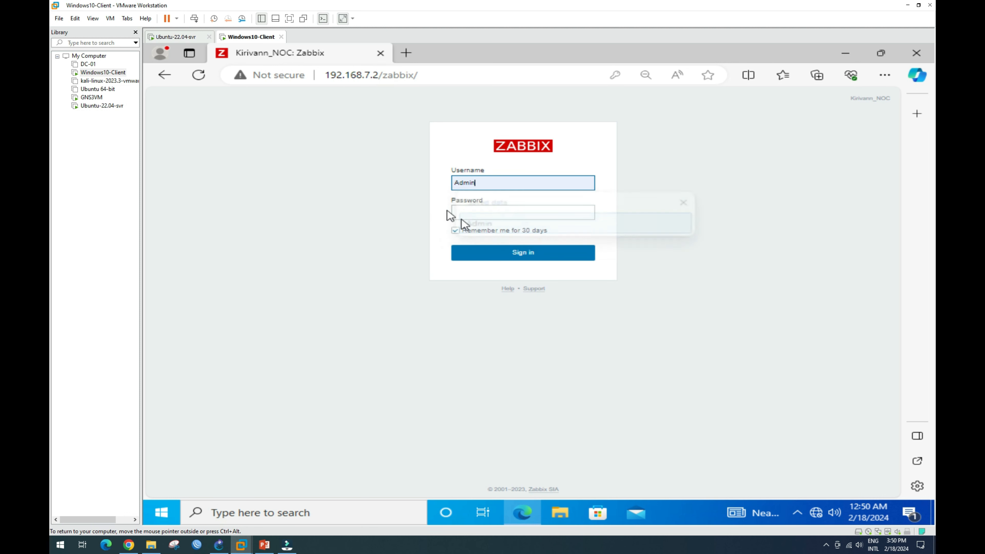
click(482, 212)
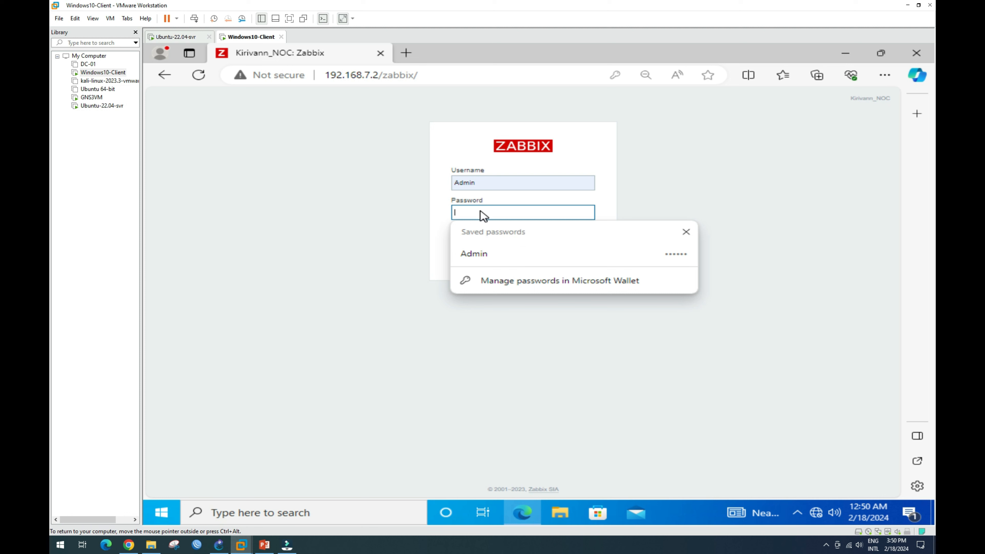
text(z)
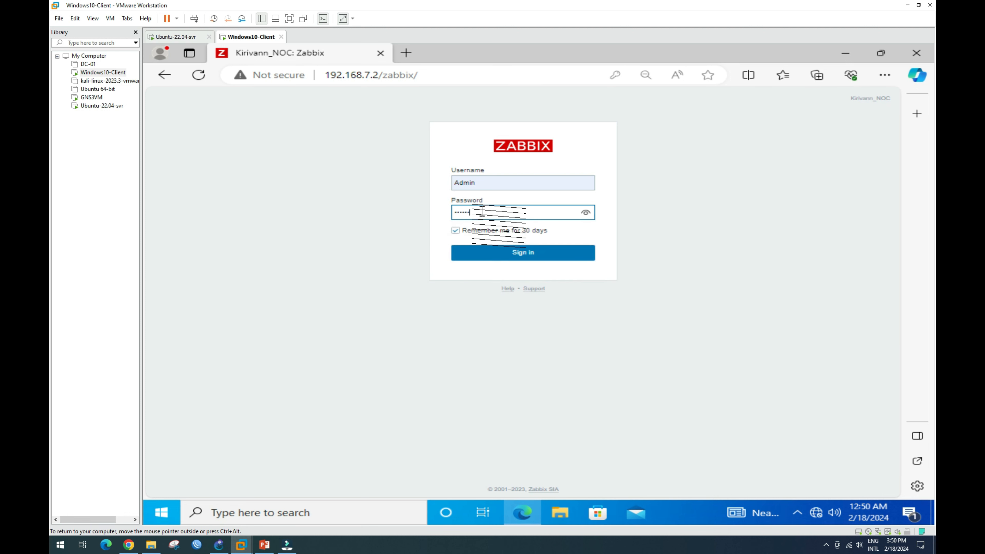
click(586, 214)
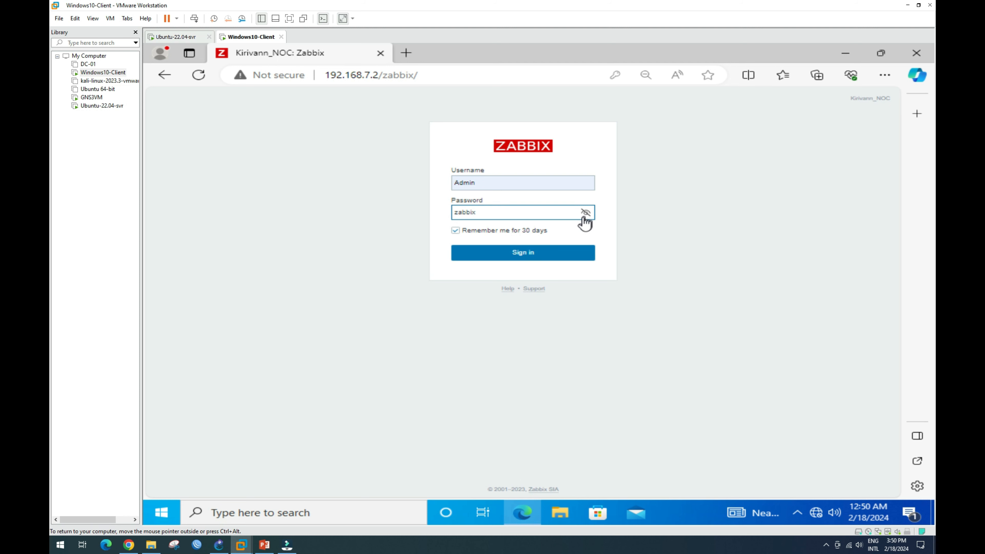
click(586, 214)
click(524, 256)
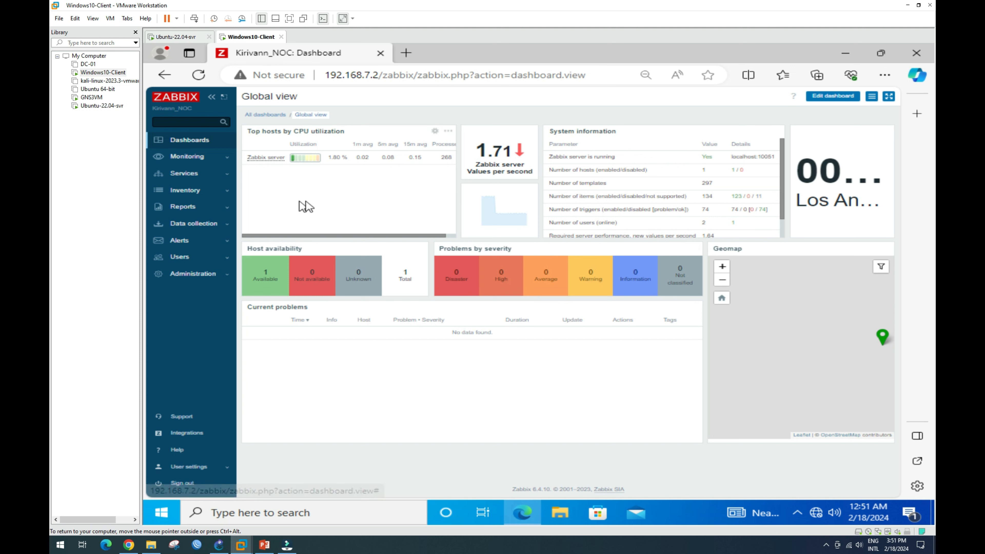
Check Monitoring > Hosts lists only the Zabbix server, then go back to the dashboard and GNS3.
click(201, 159)
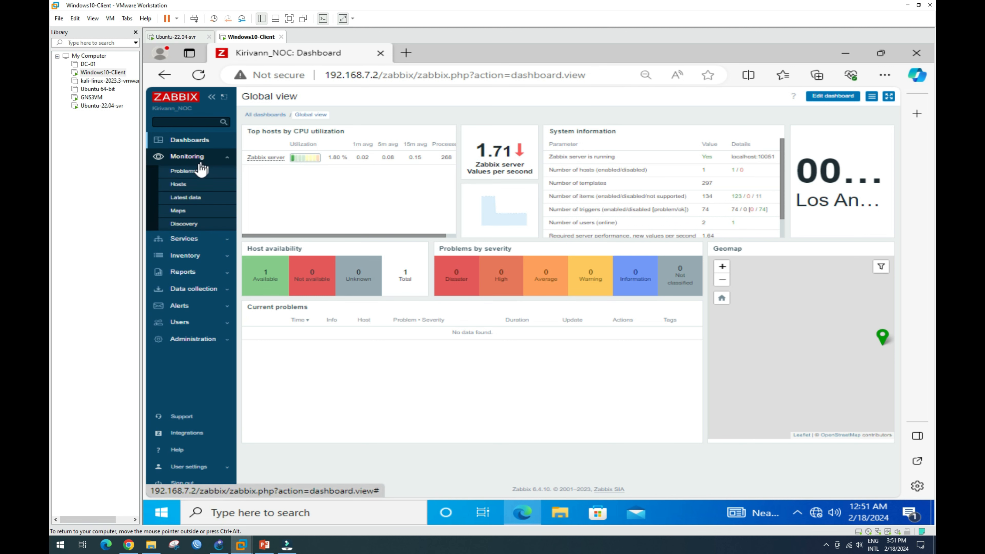
click(182, 185)
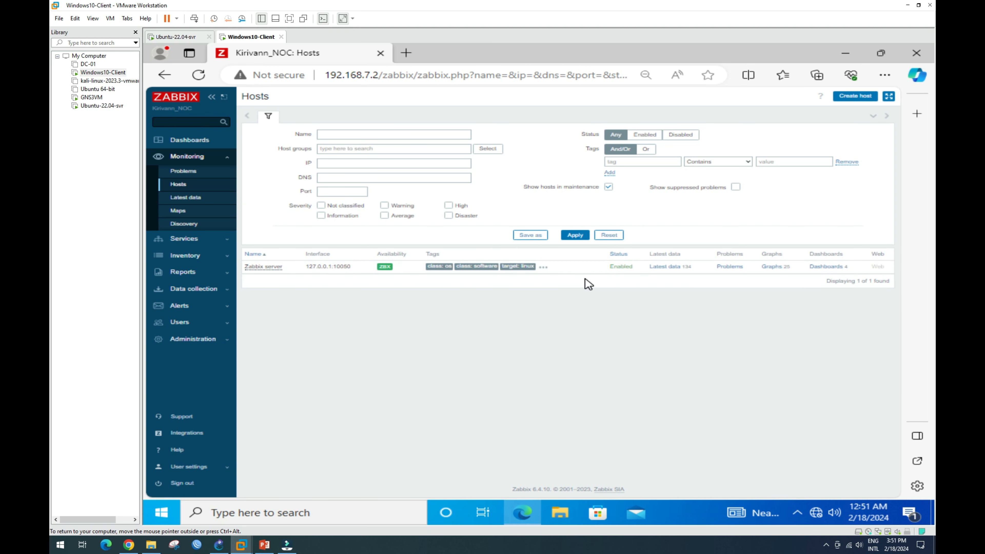
click(200, 140)
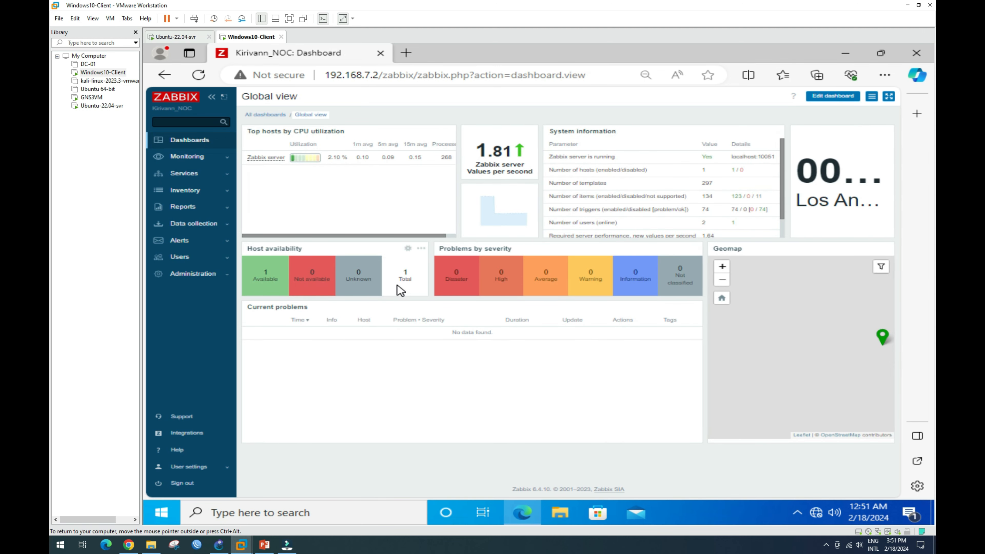
click(219, 545)
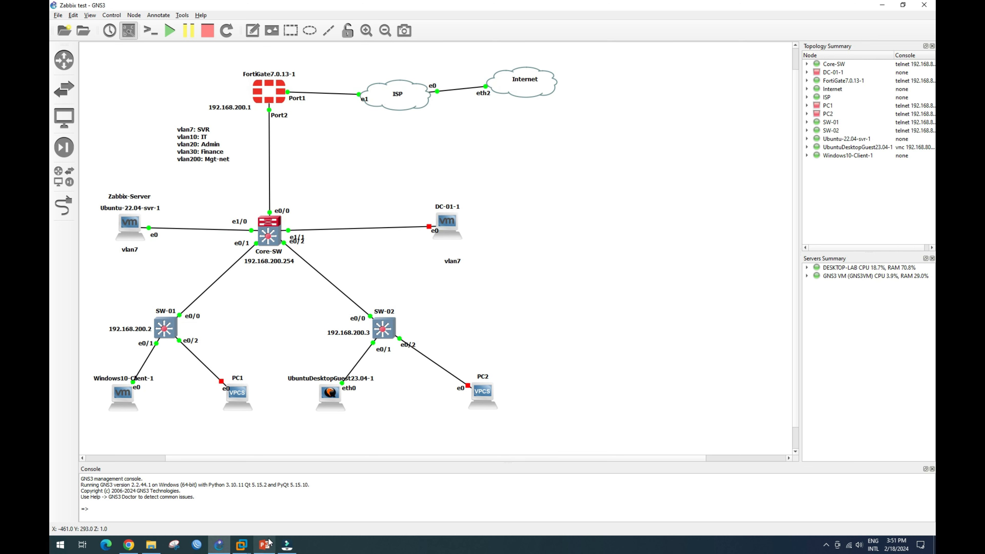
Return to the Windows10-Client VM and bring up the FortiGate login page in Chrome.
mouse_move(242, 544)
click(282, 493)
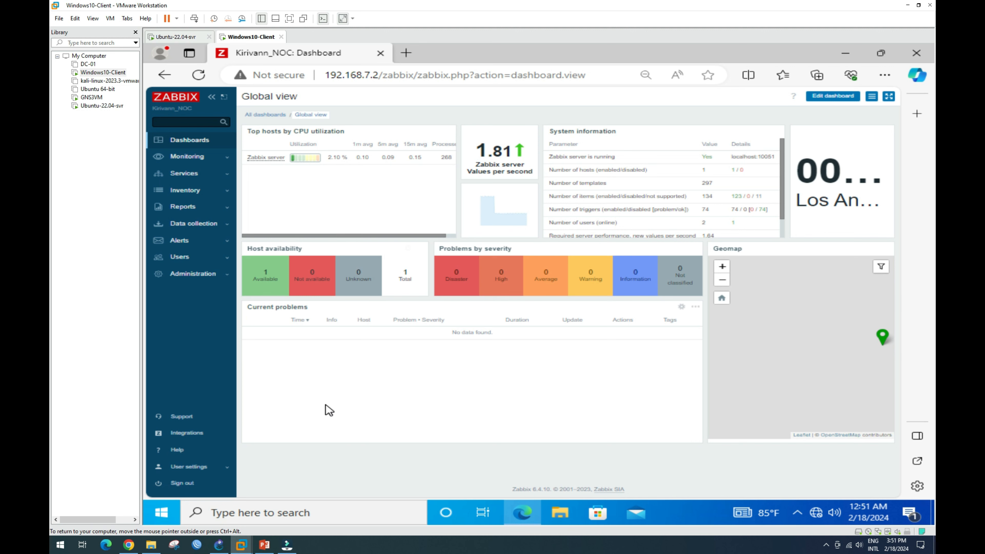
click(128, 546)
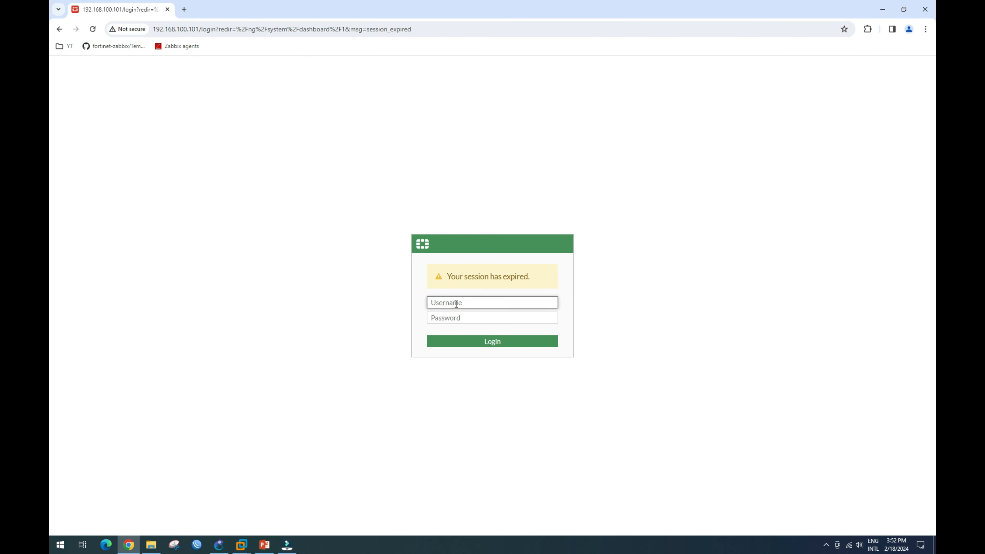
Log in to the FortiGate web GUI with the admin username and password.
text(admin)
key(Tab)
text(a)
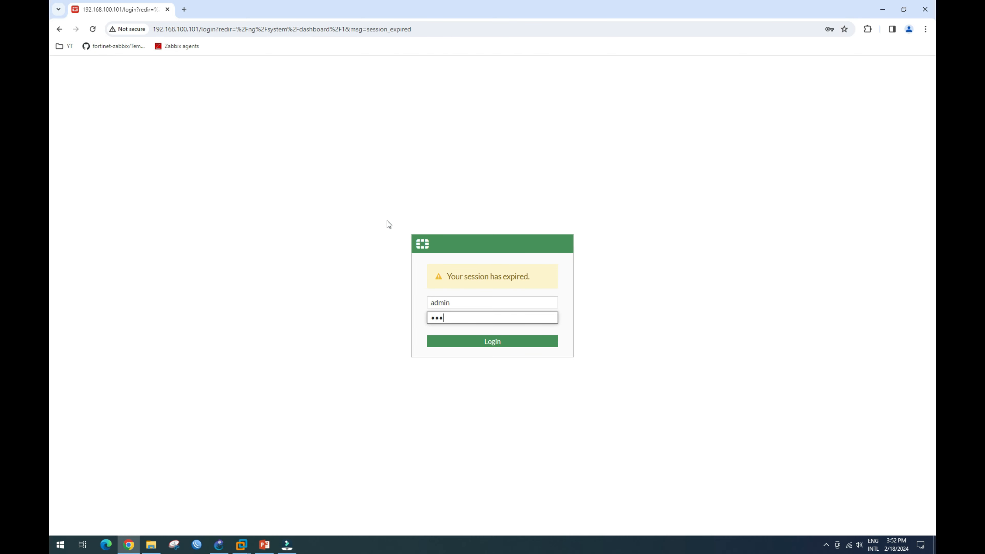
key(Return)
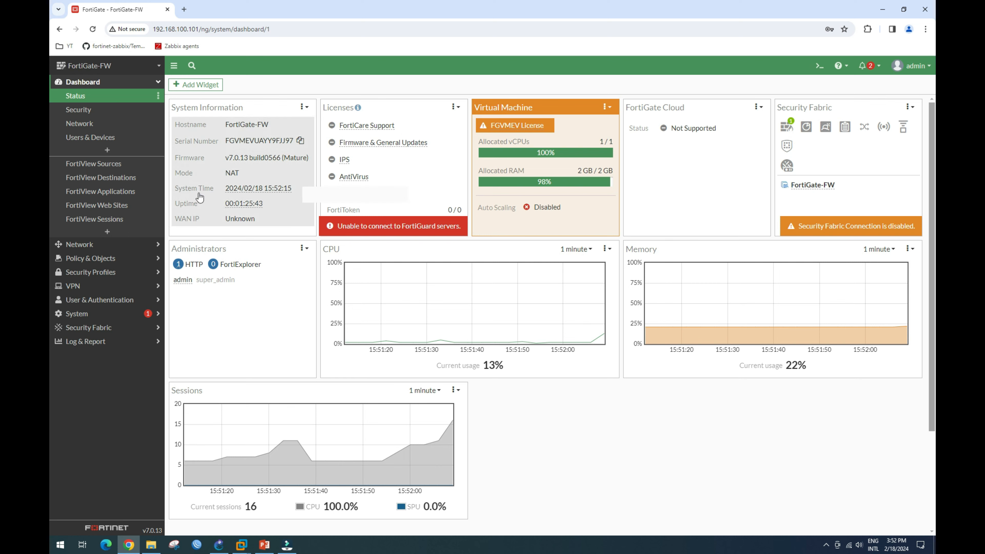
Show Network > Interfaces with local-net (port2) expanded and select Mgt-net (vlan200).
click(93, 244)
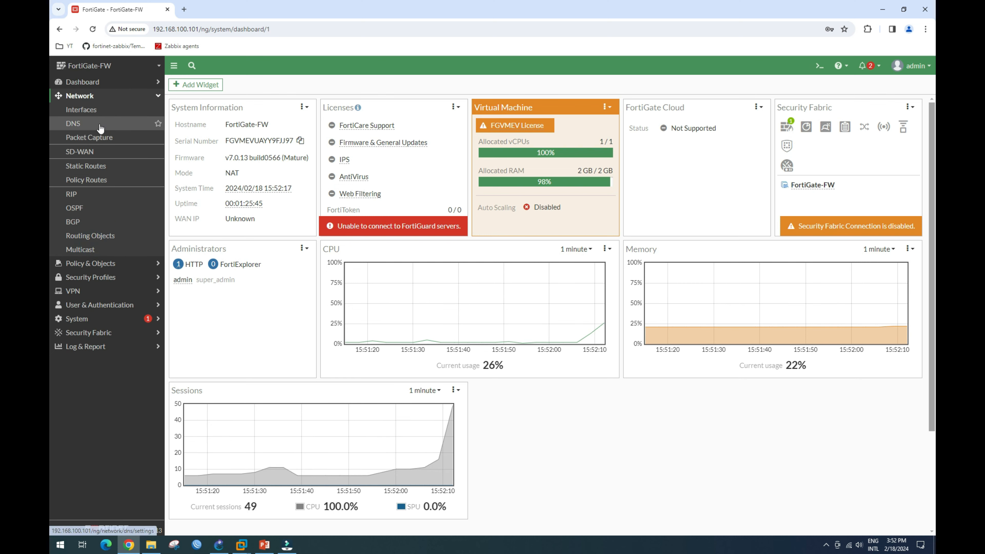
click(102, 111)
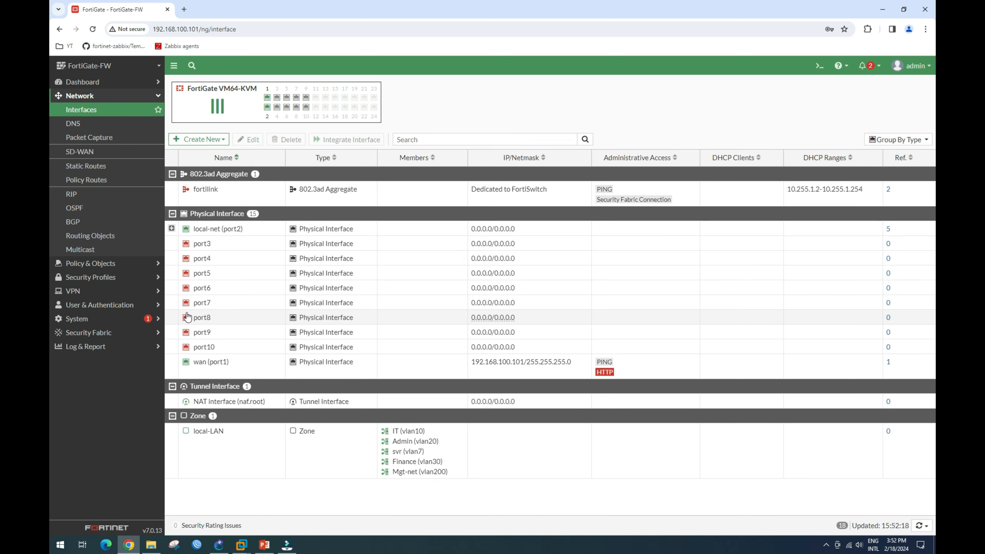
click(177, 232)
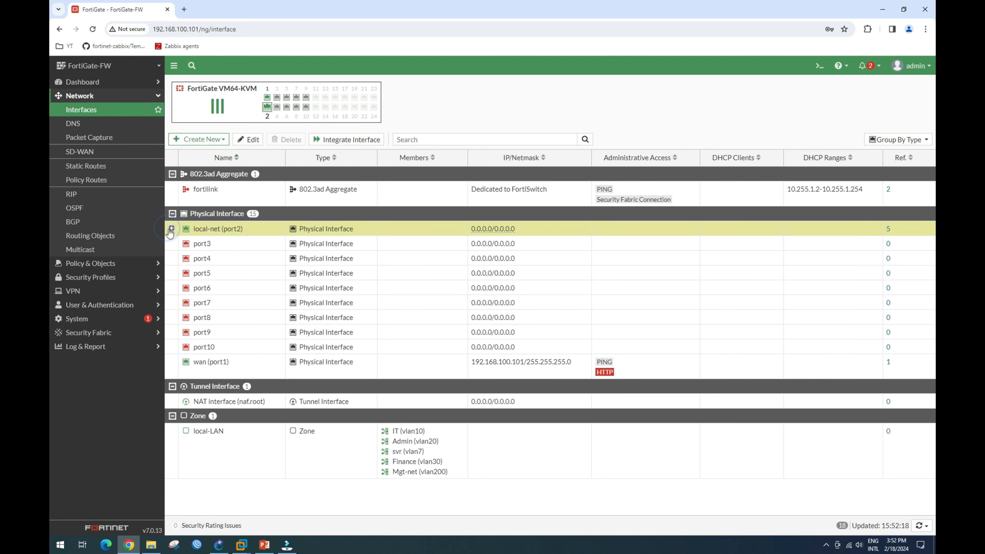
click(171, 228)
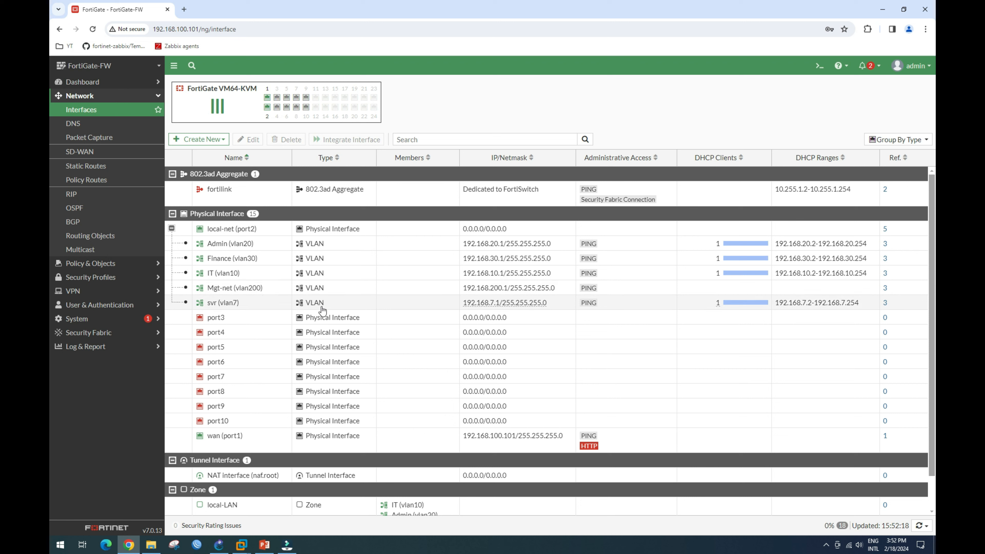
click(326, 289)
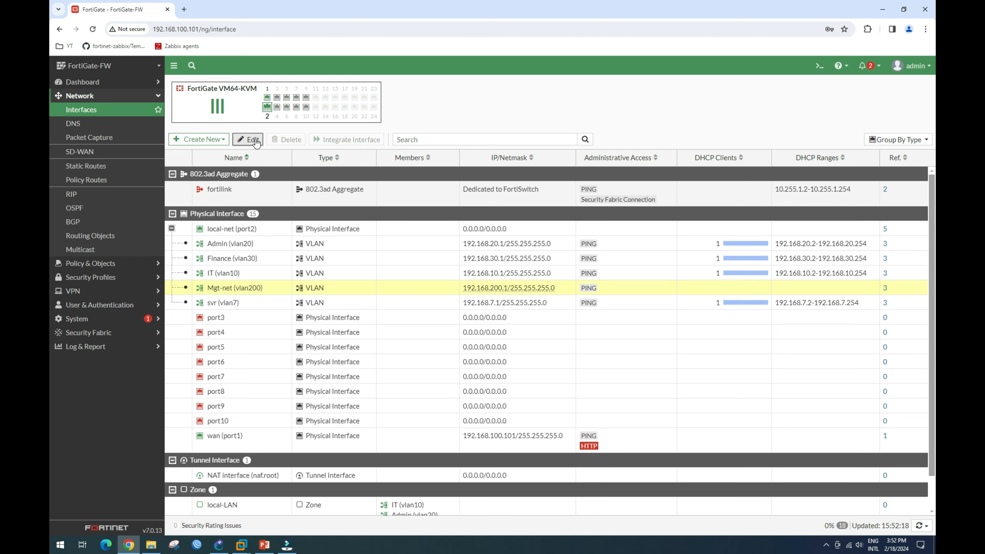
Enable PING and SNMP administrative access on Mgt-net (vlan200) and save the interface.
click(249, 139)
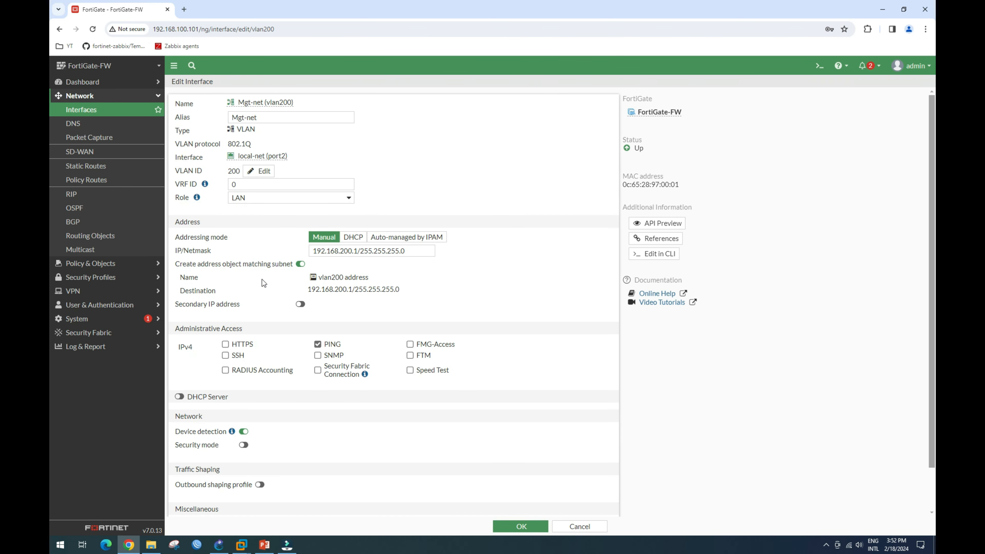
click(319, 357)
drag(416, 253, 307, 259)
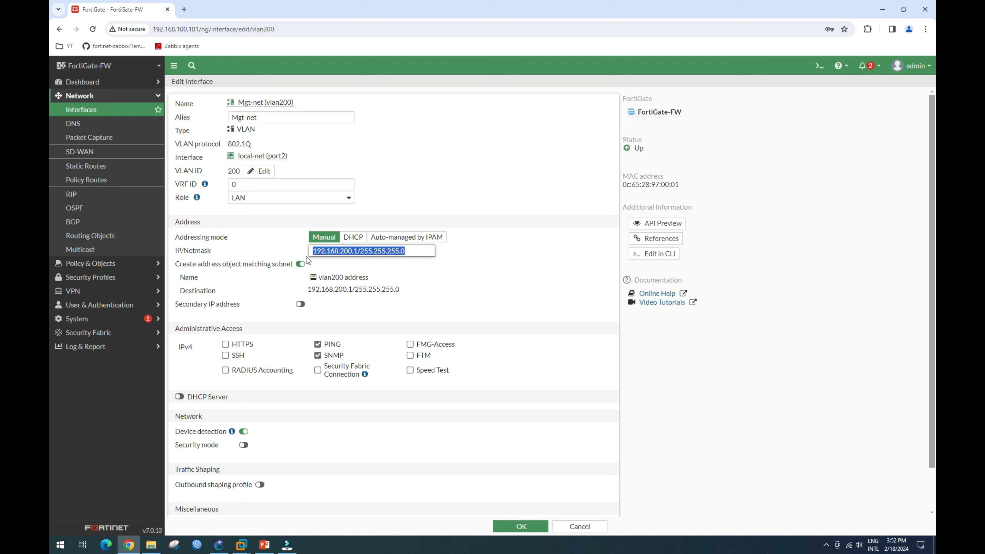
click(487, 282)
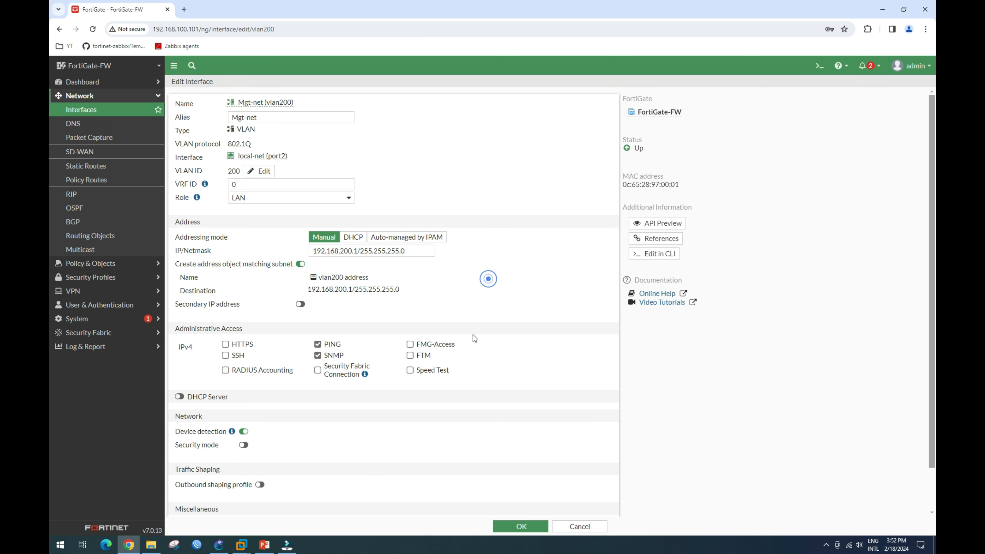
click(532, 527)
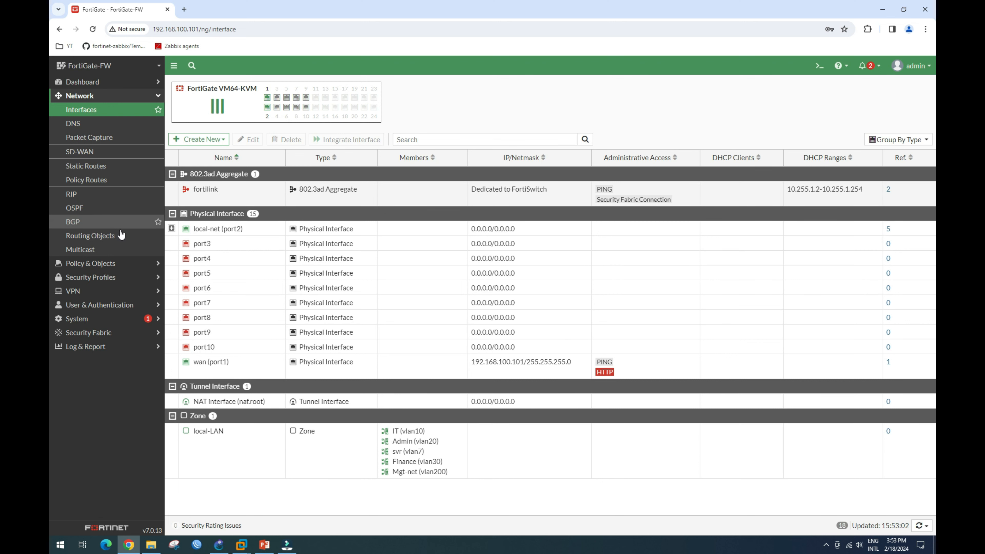
click(108, 318)
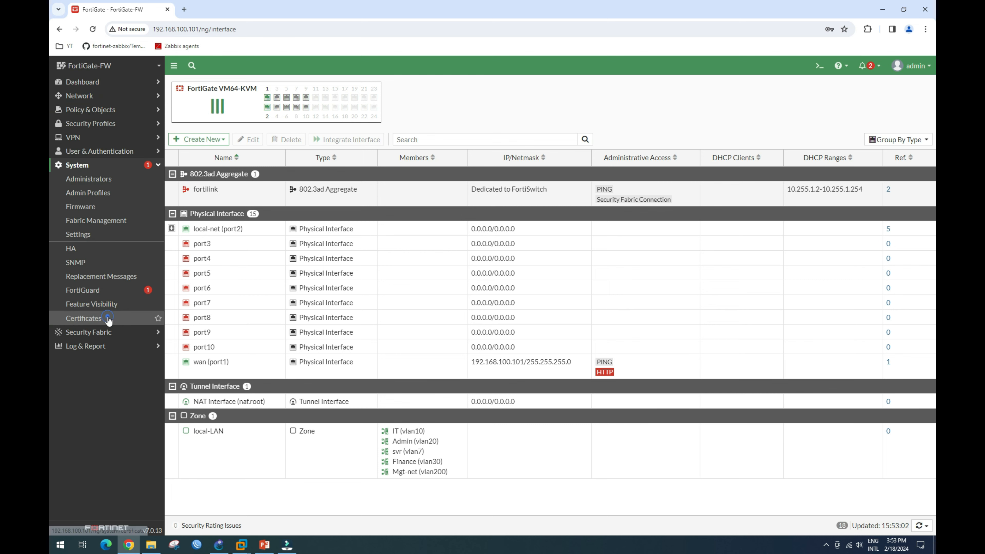
Enable the SNMP agent with description Monitoring, location Phnom Penh, and contact info filled in.
click(75, 262)
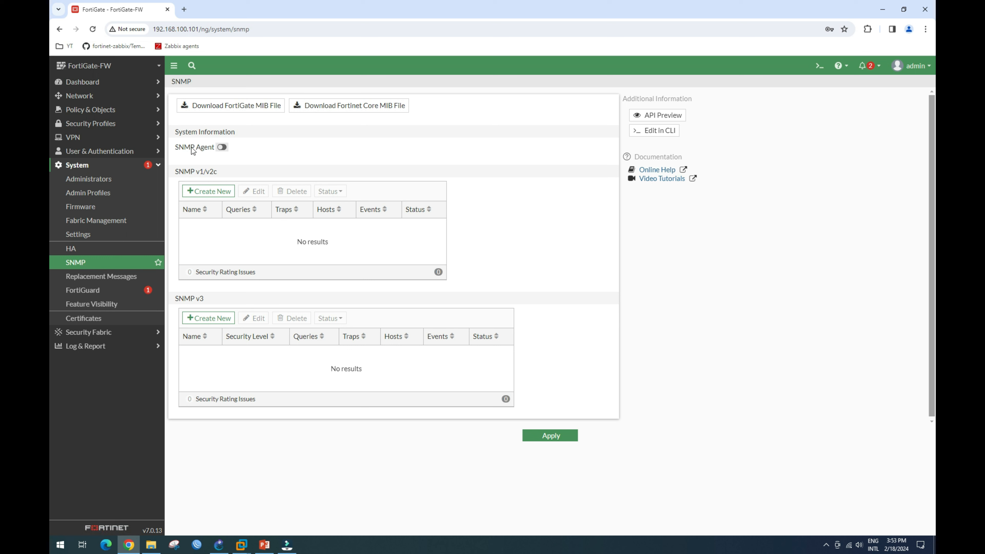
click(222, 147)
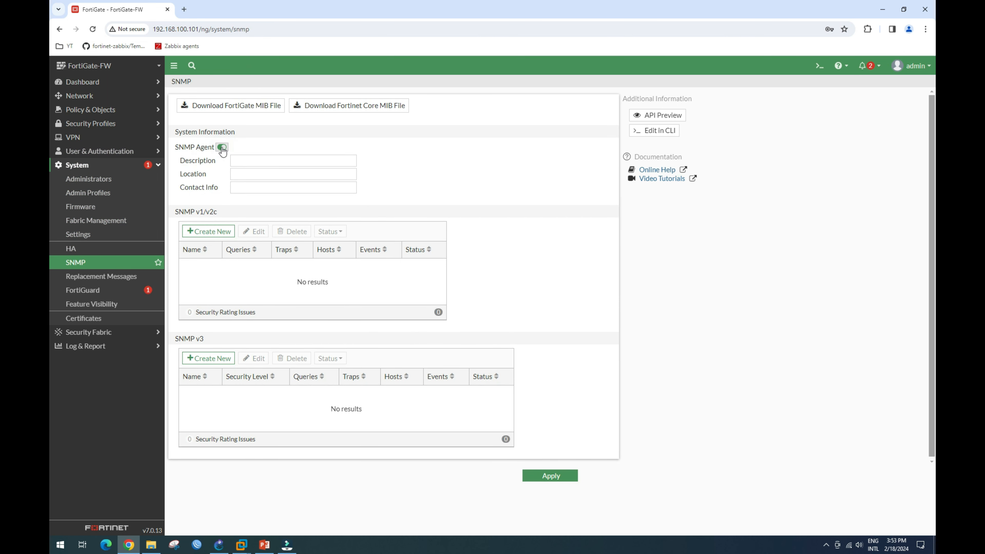
click(240, 160)
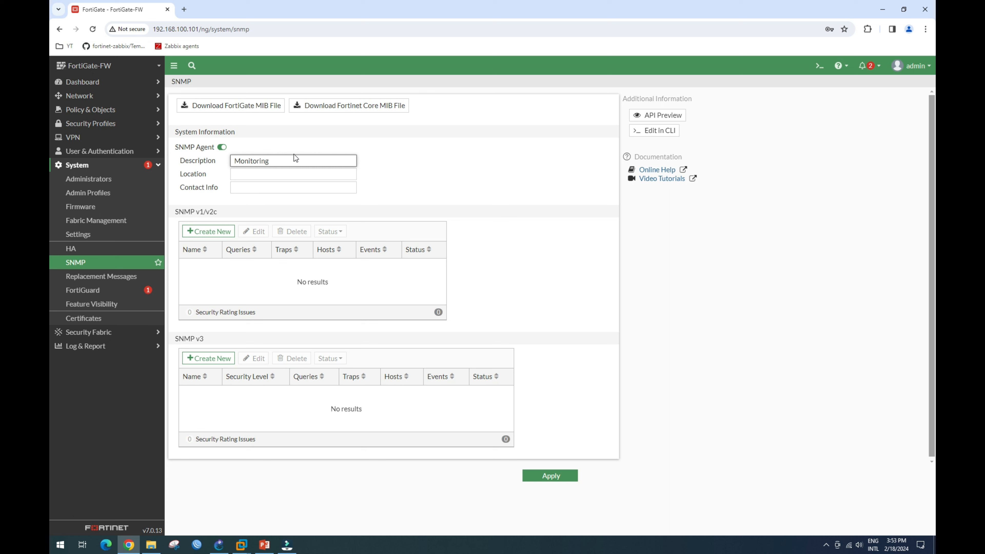
click(272, 177)
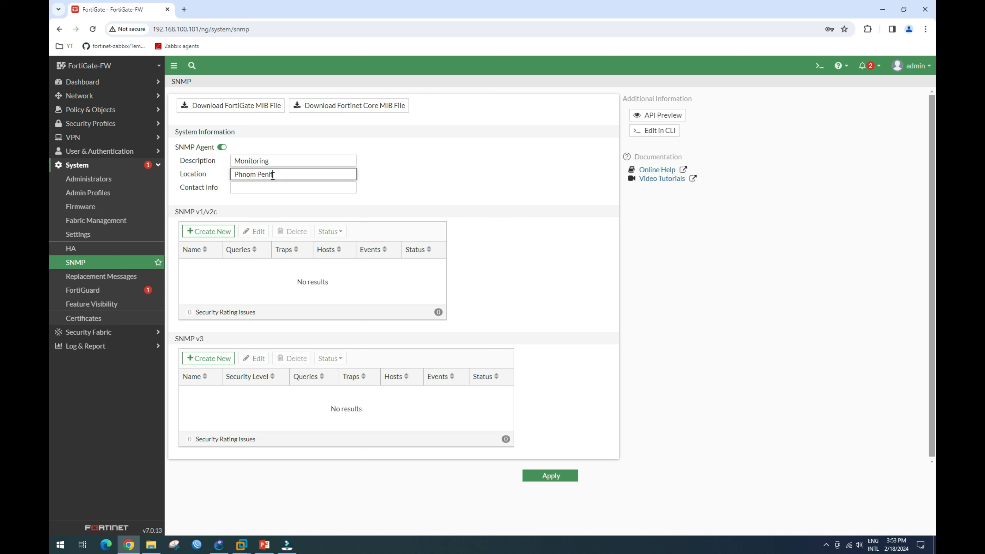
click(272, 189)
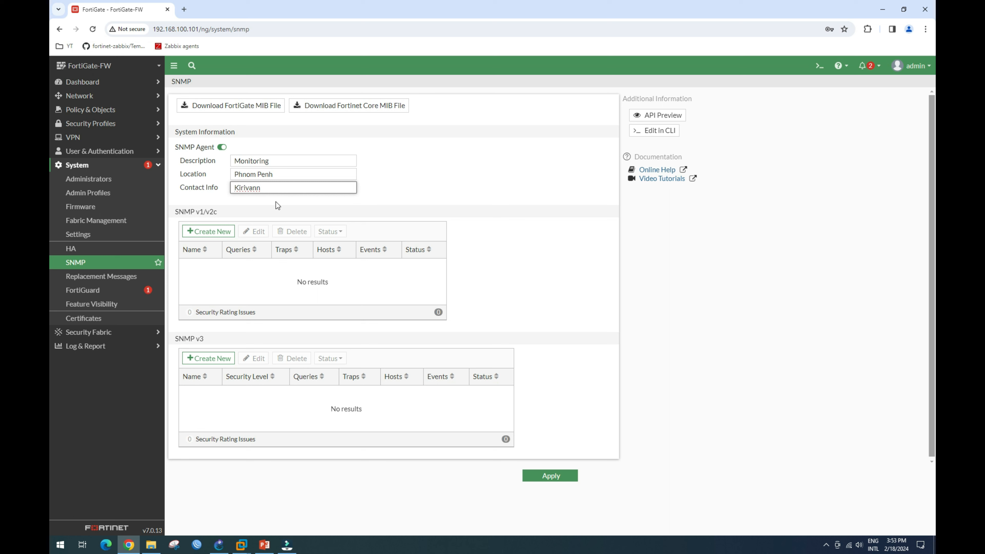
click(408, 186)
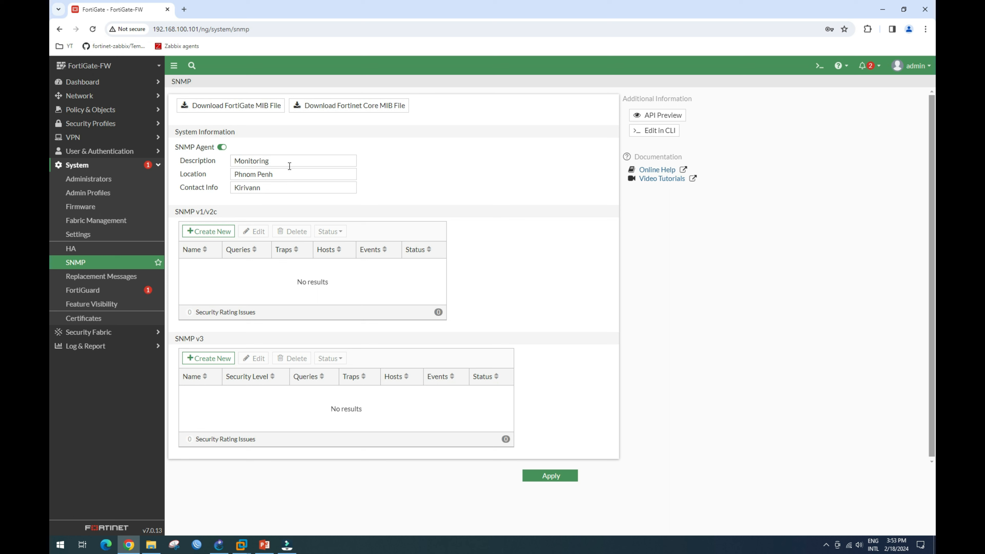
triple_click(281, 162)
triple_click(284, 176)
triple_click(267, 189)
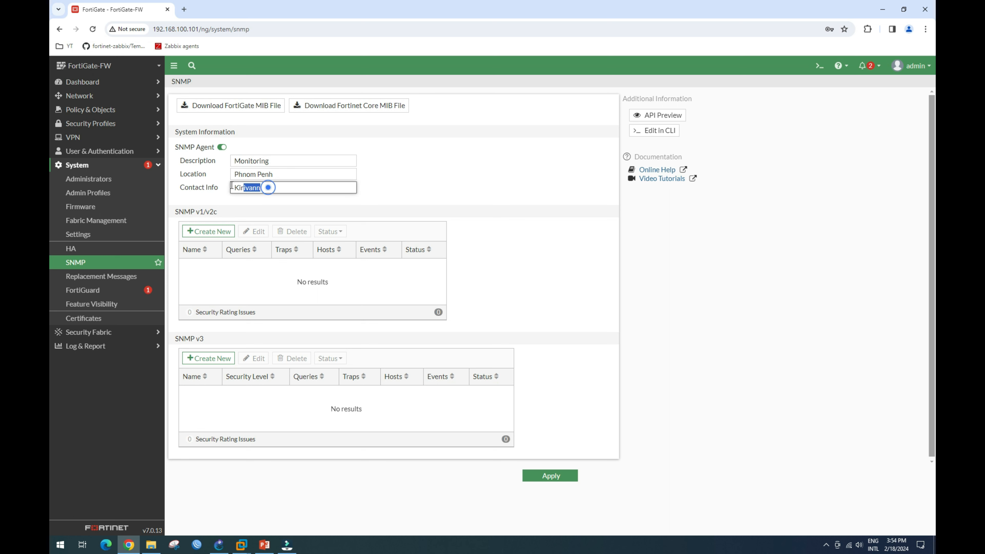
click(399, 173)
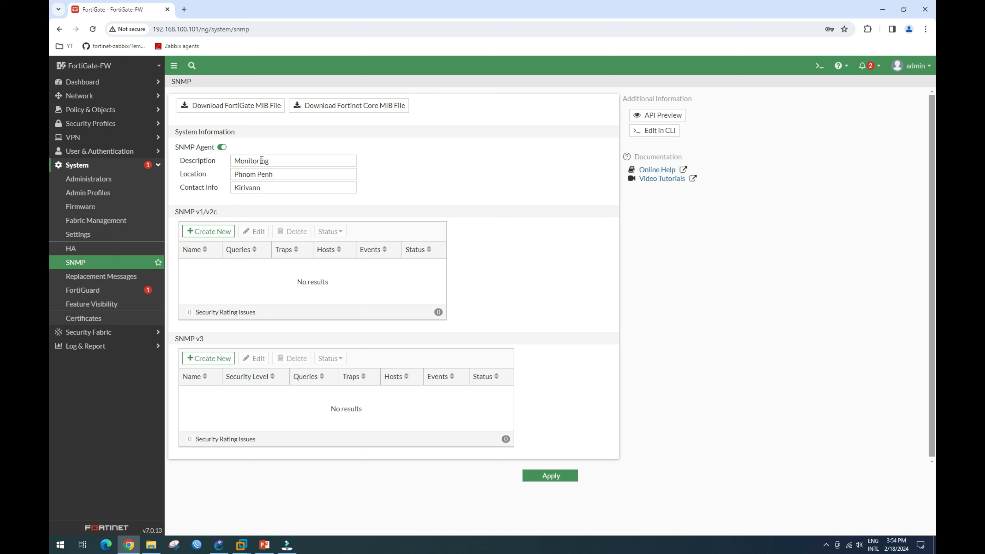
click(213, 232)
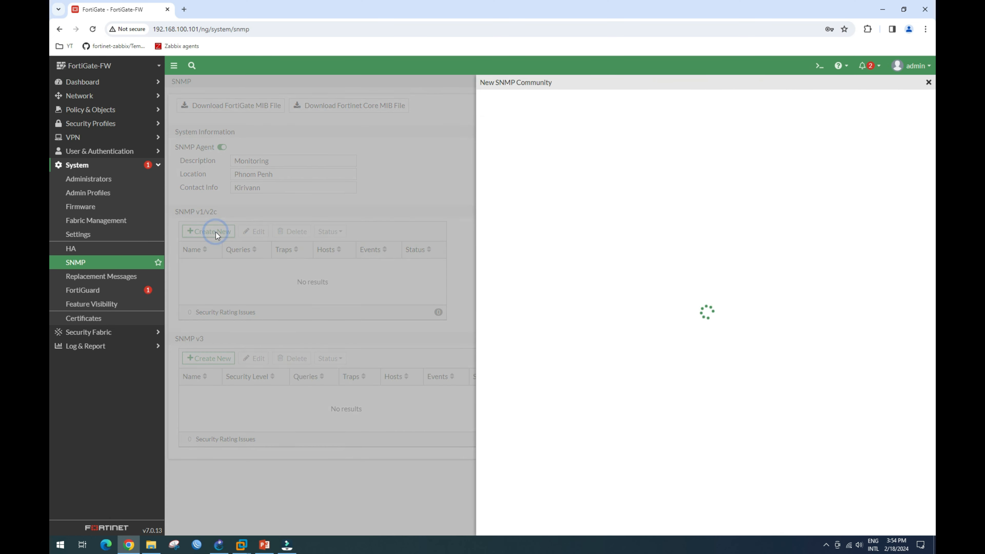
Create a new SNMP community named 'public' with monitoring host 192.168.7.2.
click(555, 109)
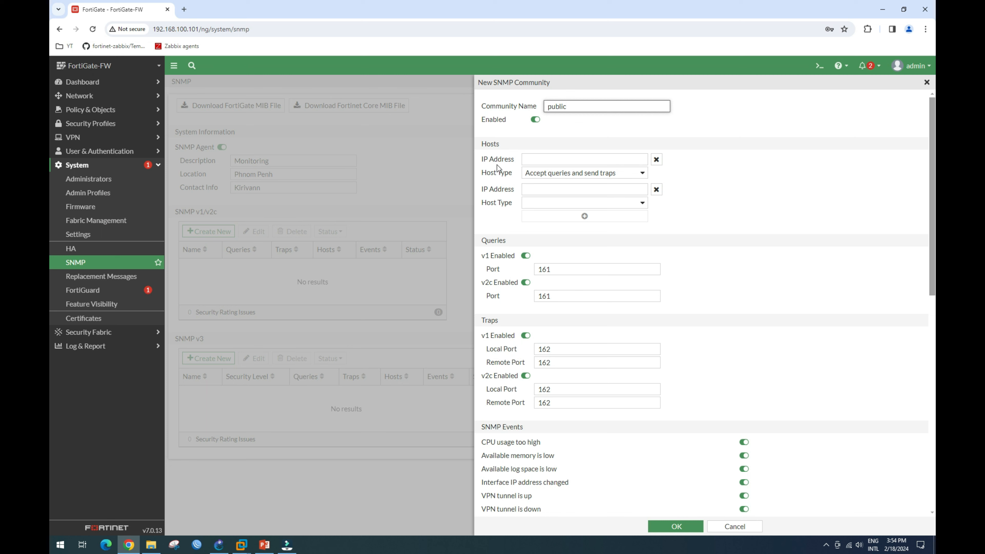
click(540, 160)
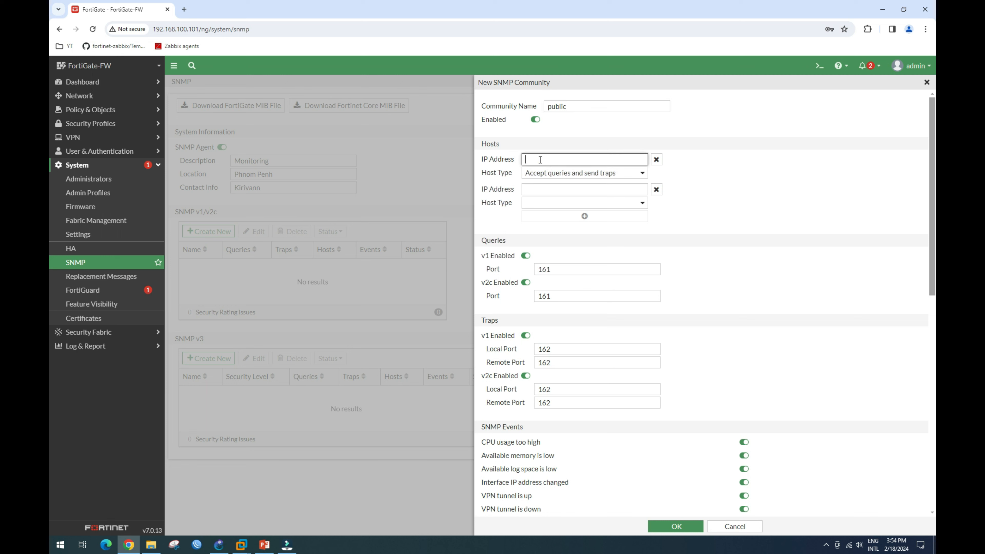
text(19)
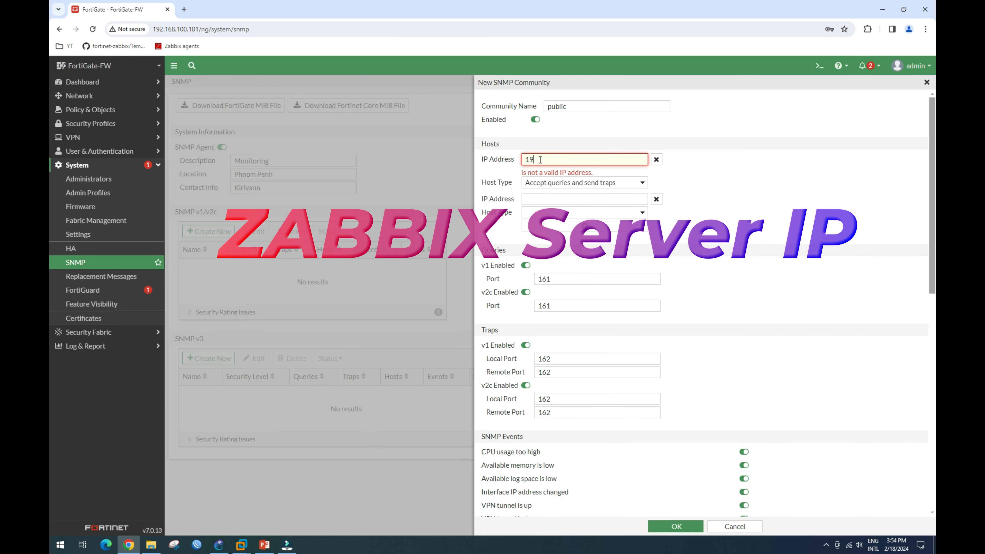
text(2.168.)
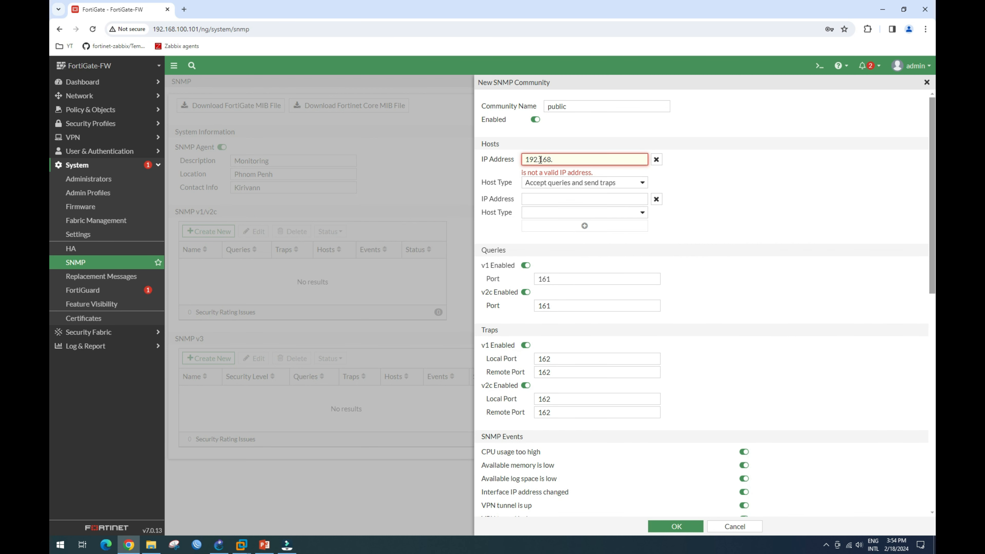
text(7.2)
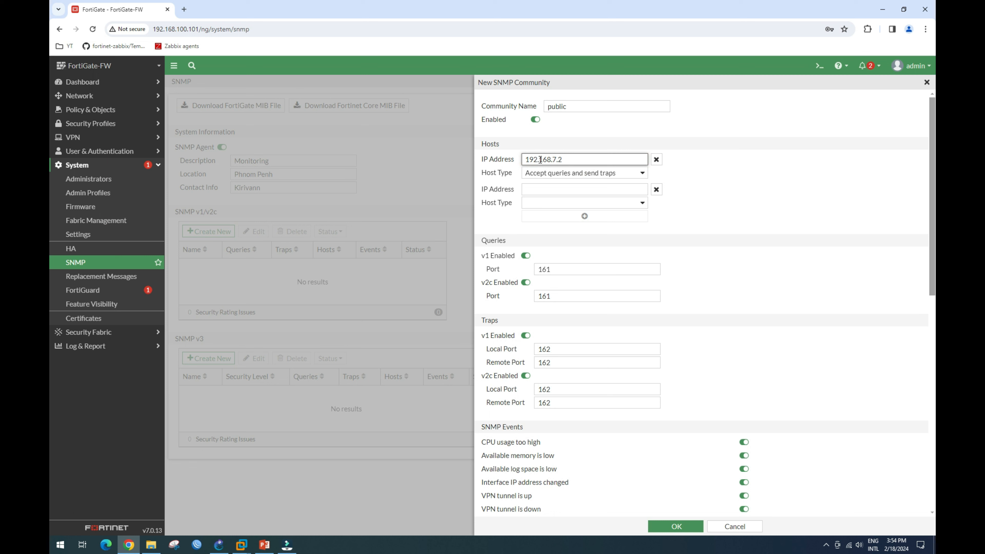
drag(570, 159, 519, 163)
click(639, 174)
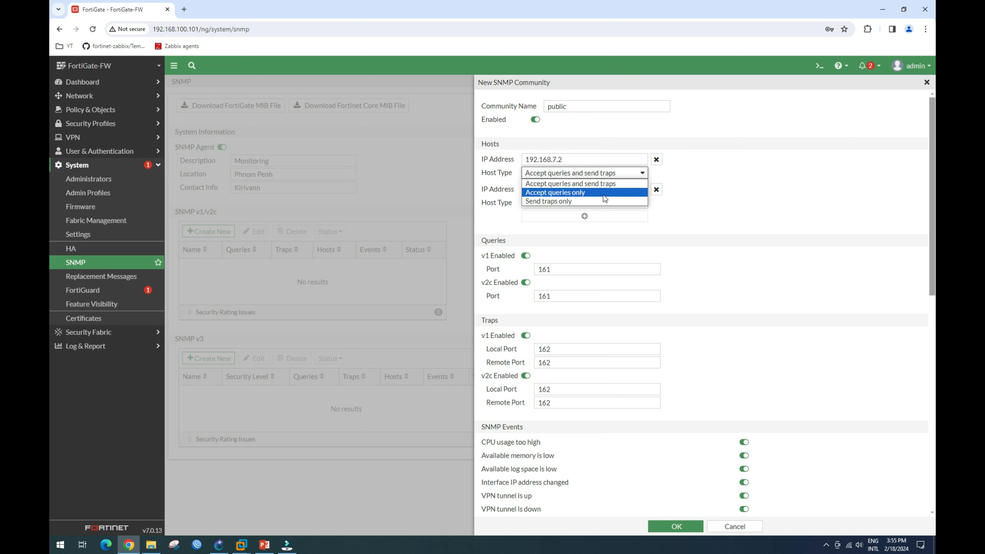
Keep host type 'Accept queries and send traps' and disable v2c for queries and traps.
click(577, 184)
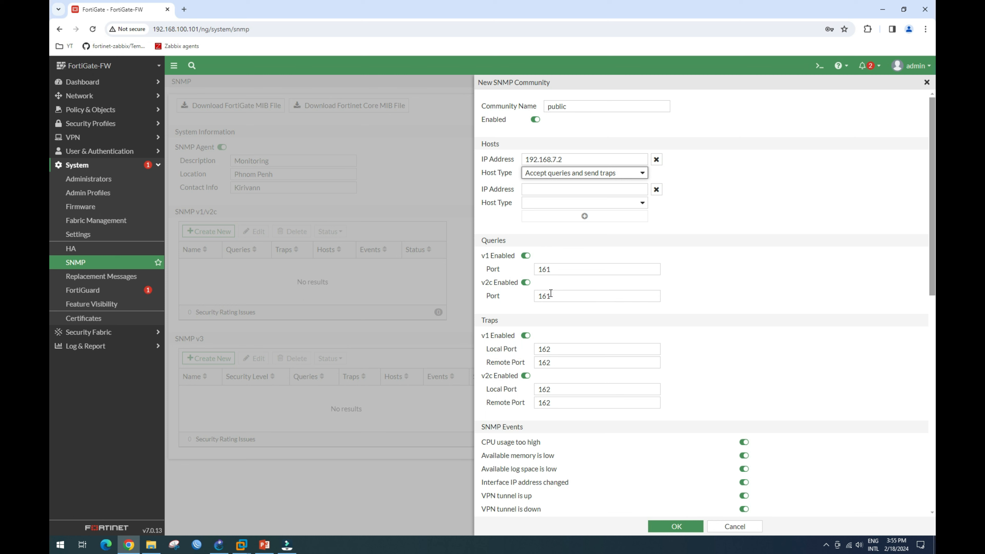
click(526, 283)
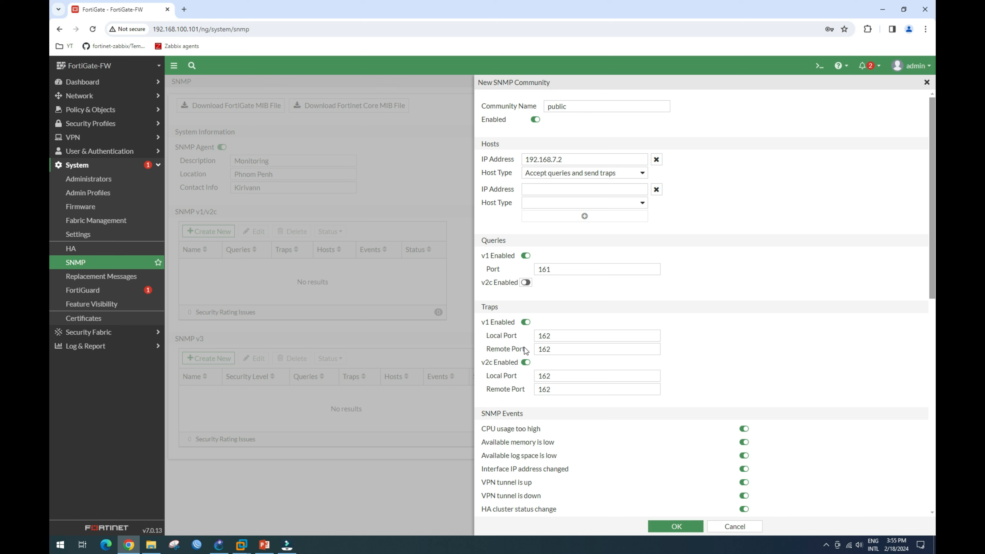
click(526, 362)
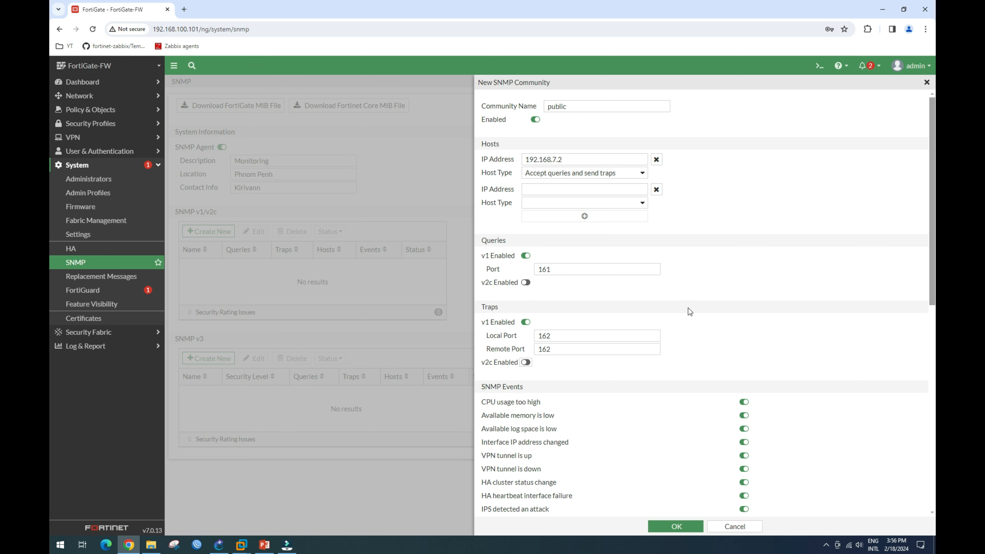
scroll(689, 311, down, 3)
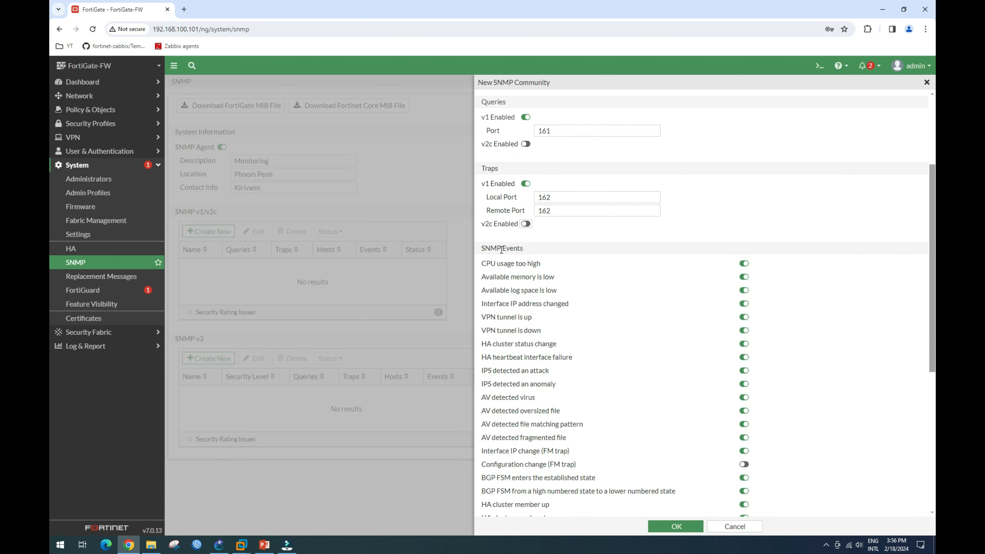
Review the SNMP Events list, then save the 'public' community with OK.
drag(486, 249, 531, 251)
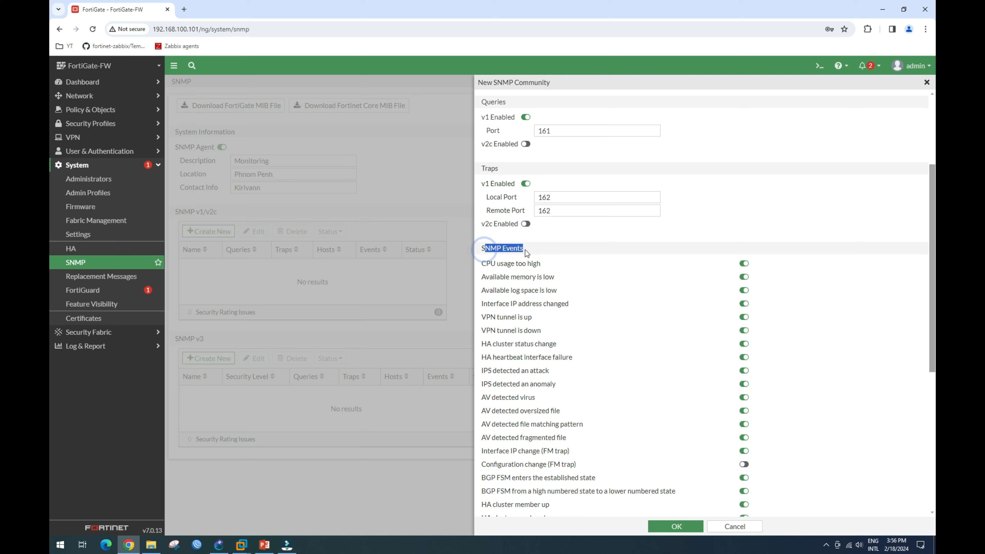
scroll(664, 273, down, 1)
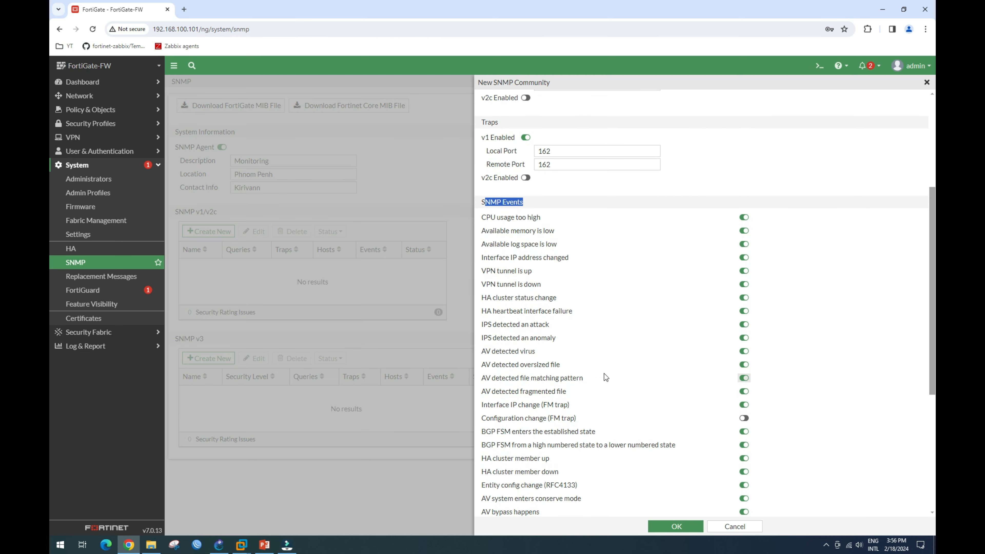
scroll(613, 307, down, 4)
scroll(611, 321, up, 3)
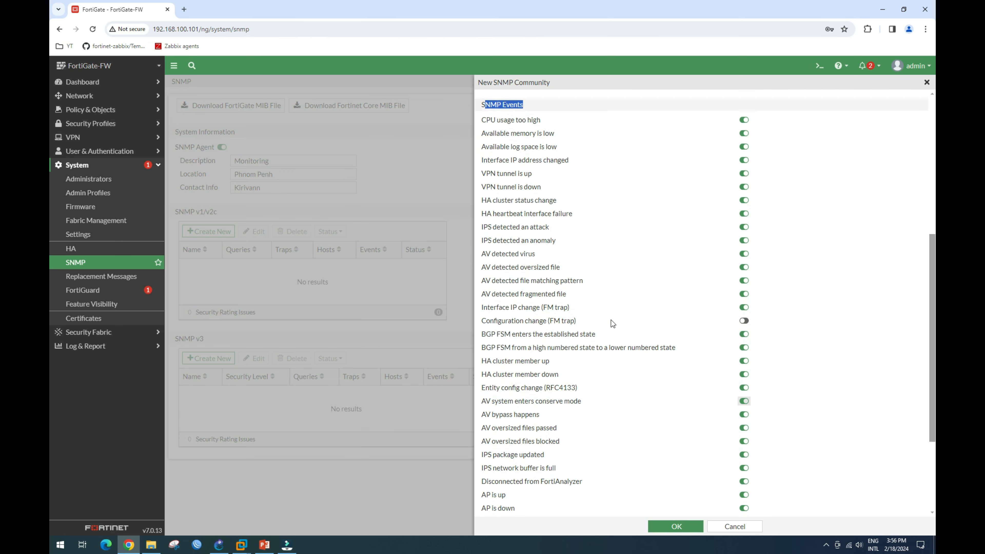
scroll(613, 287, up, 1)
scroll(605, 311, down, 5)
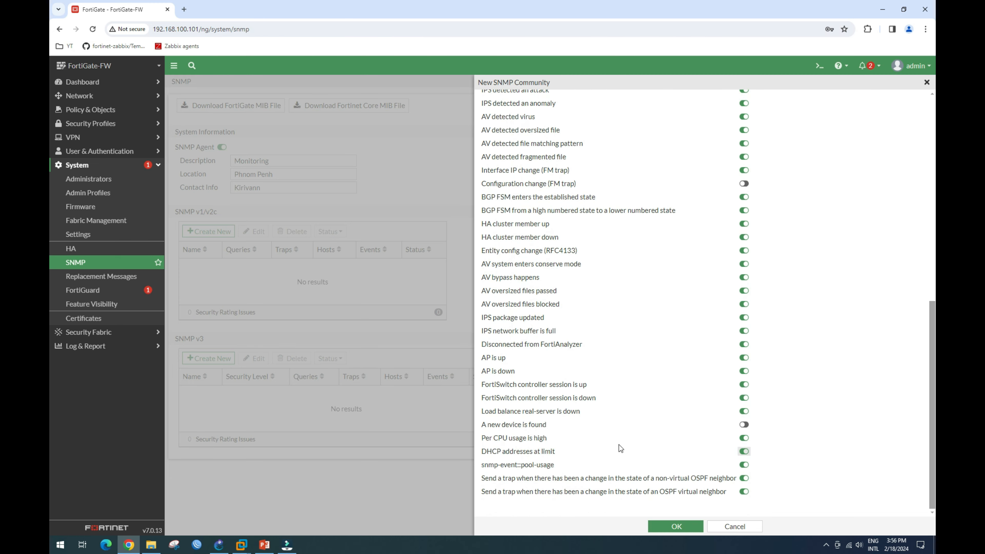
scroll(620, 431, up, 2)
scroll(620, 428, up, 3)
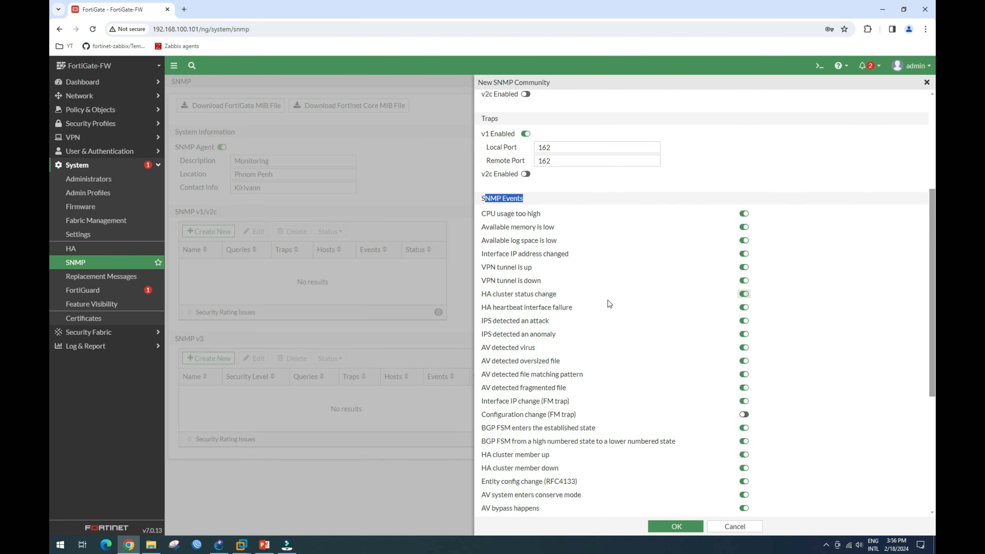
scroll(608, 324, down, 5)
scroll(588, 375, up, 1)
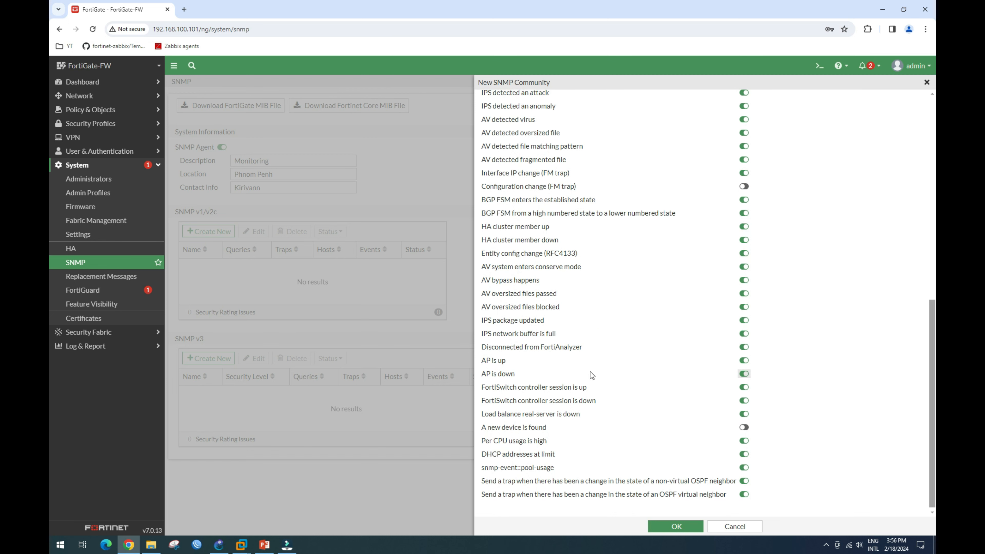
scroll(593, 375, up, 4)
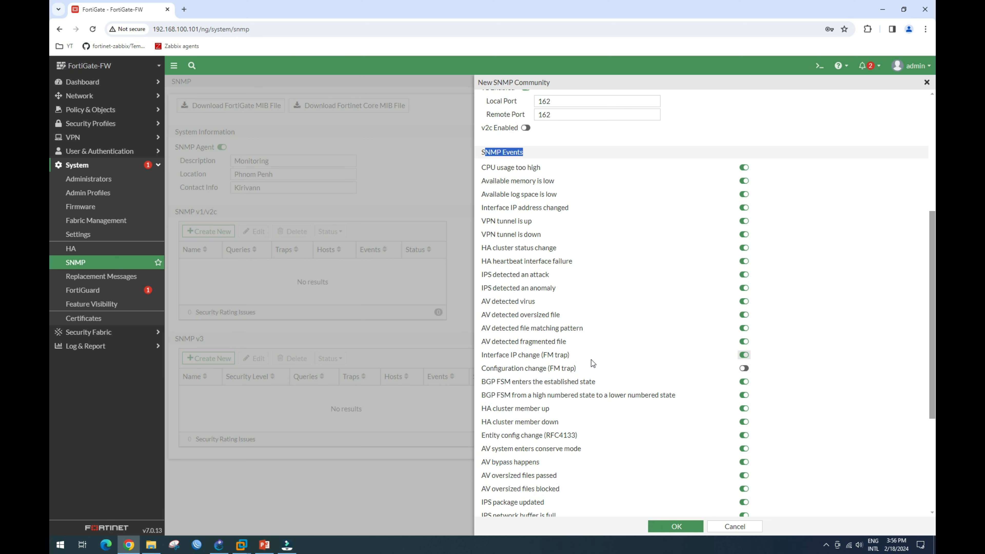
scroll(618, 326, down, 4)
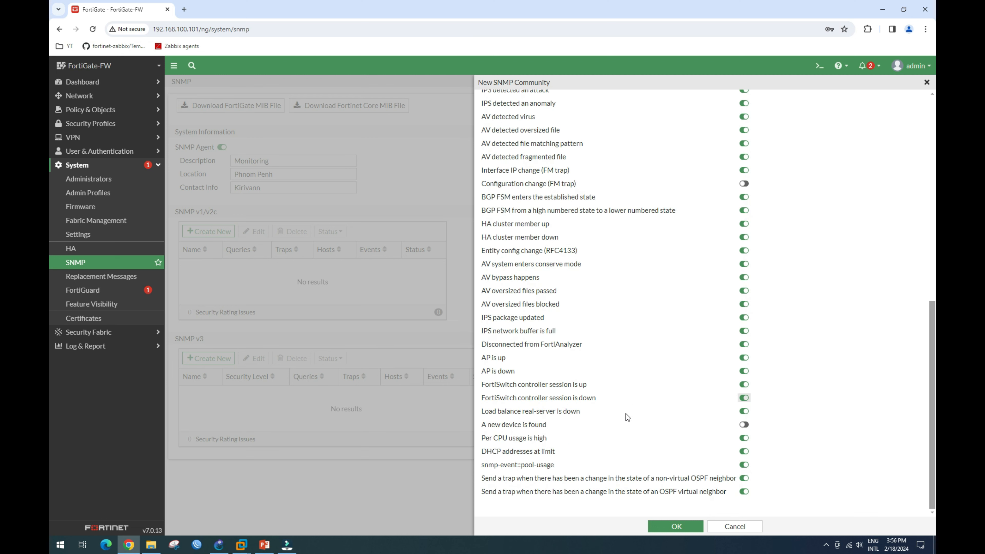
click(687, 528)
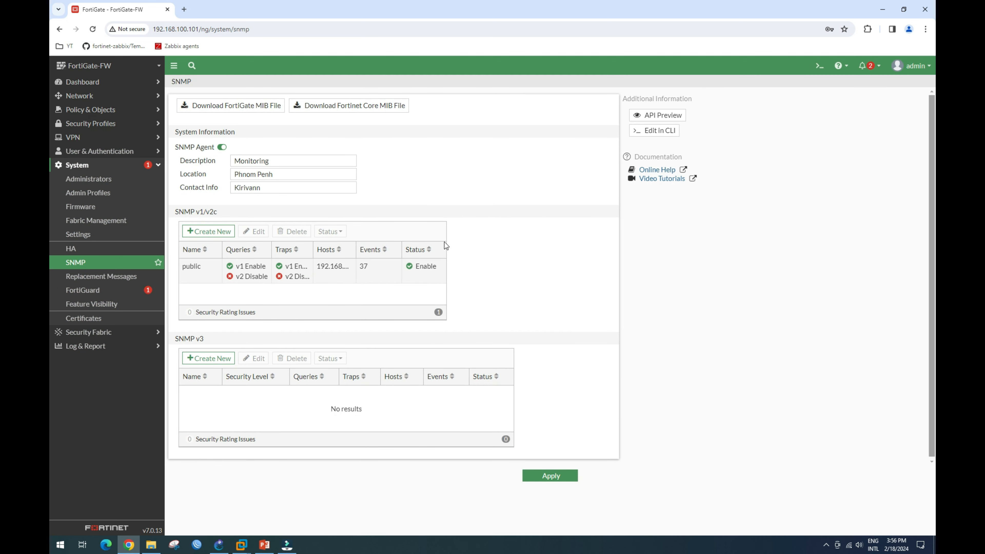
Apply the FortiGate SNMP settings and return to Zabbix in the Windows10-Client VM.
click(566, 476)
click(242, 547)
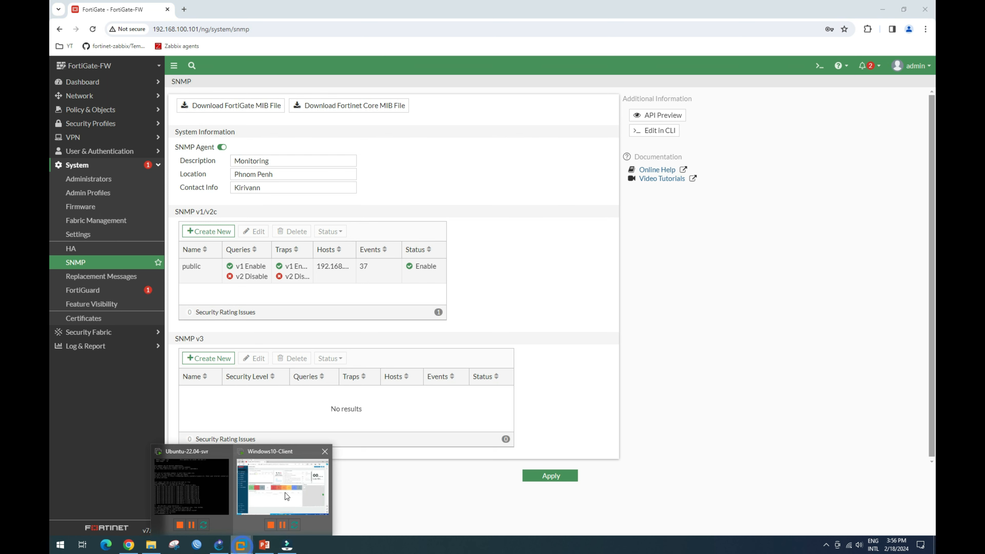
click(286, 495)
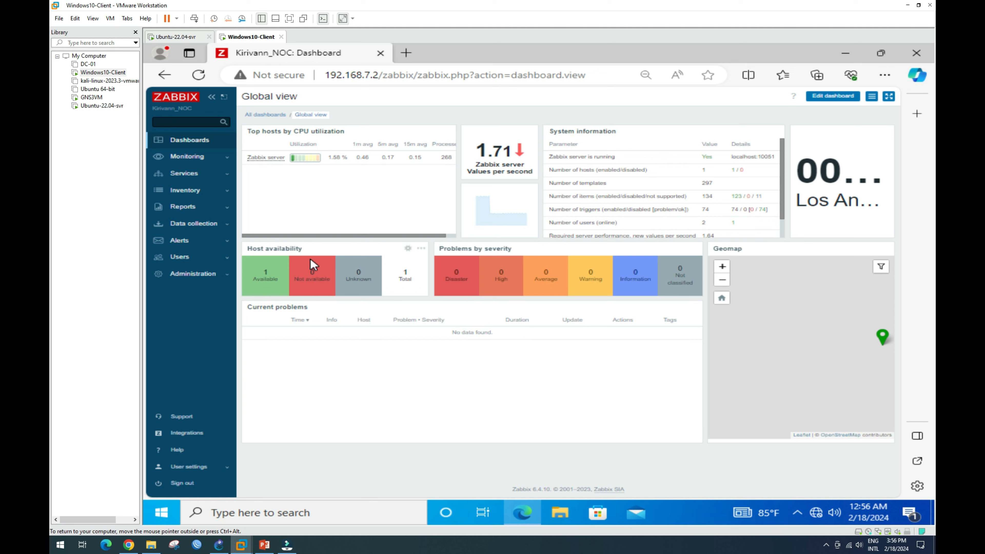
View Zabbix Monitoring > Hosts, then go back to the FortiGate page in Chrome.
click(194, 157)
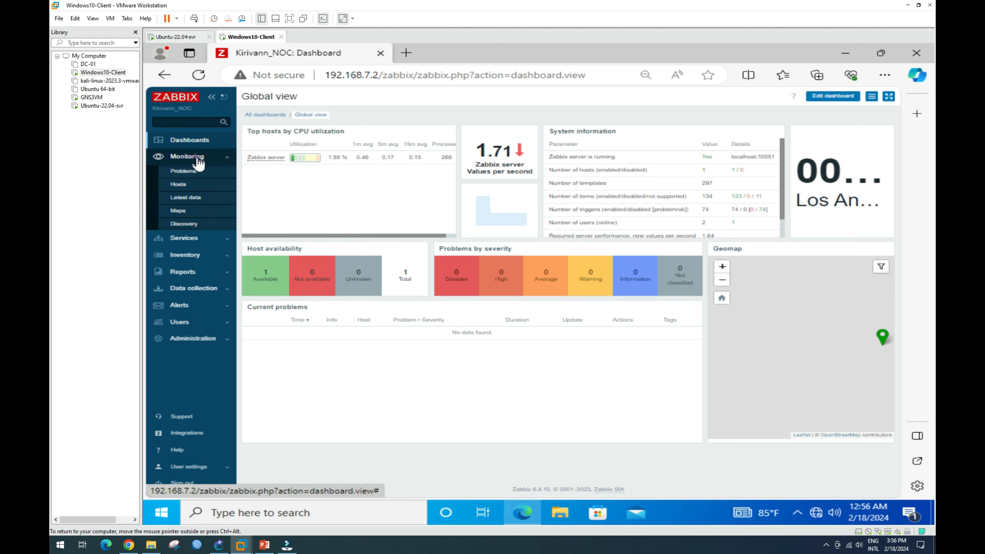
click(179, 185)
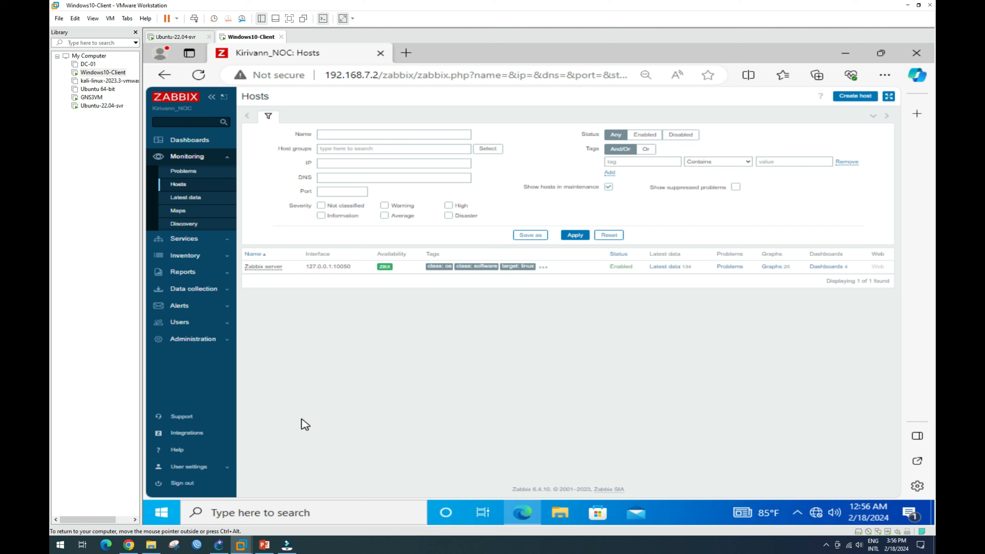
click(132, 547)
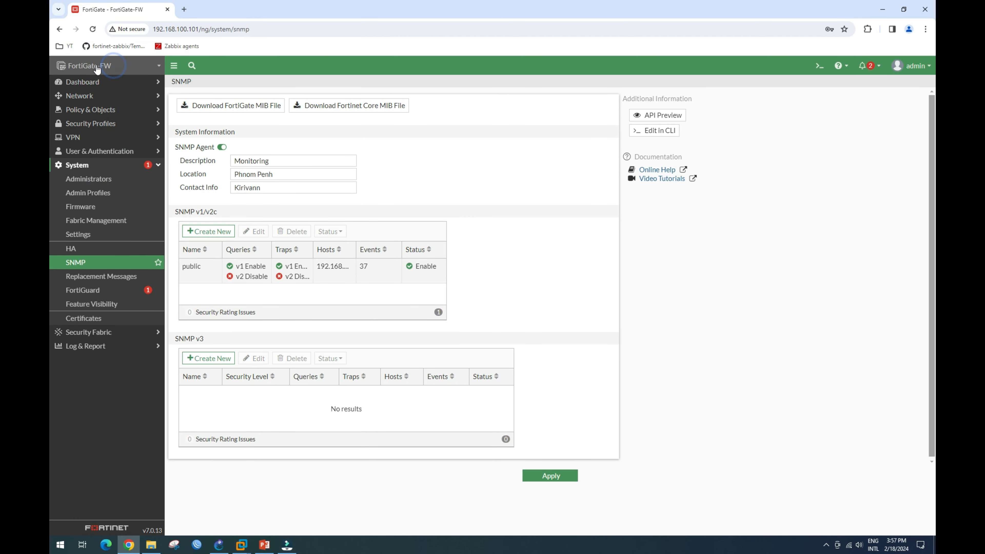
Copy the hostname FortiGate-FW from Dashboard > Status, then return to the Zabbix hosts page.
click(100, 123)
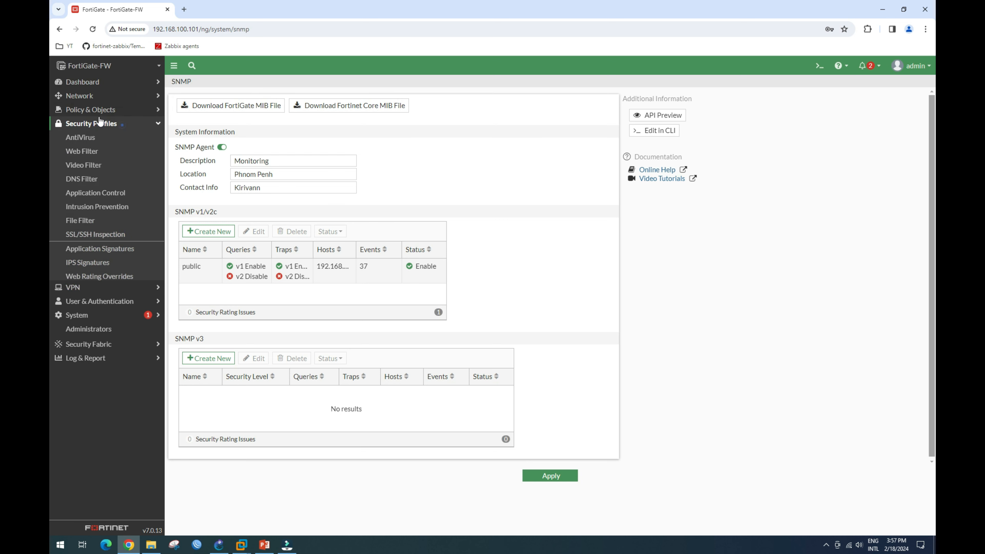
click(73, 82)
click(79, 96)
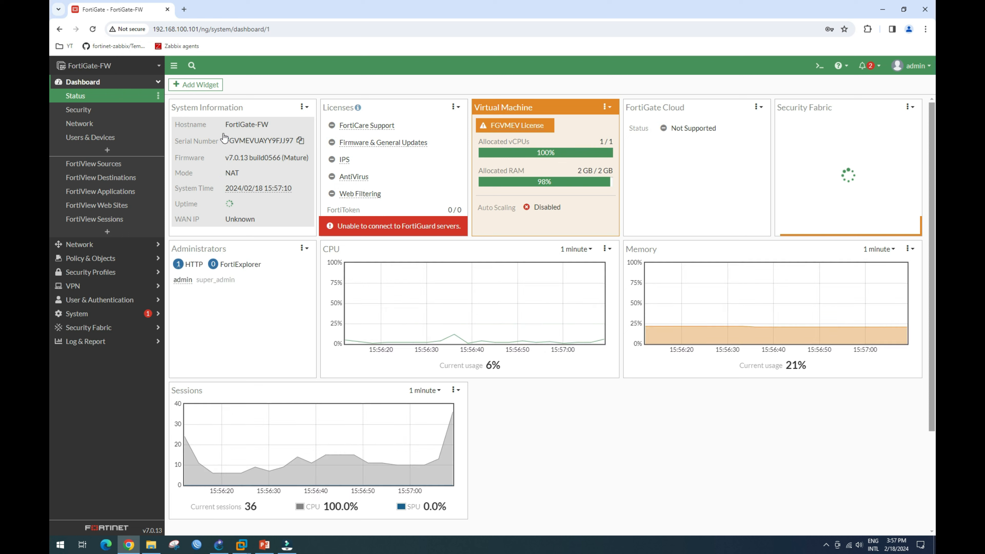
click(225, 125)
drag(263, 127, 268, 126)
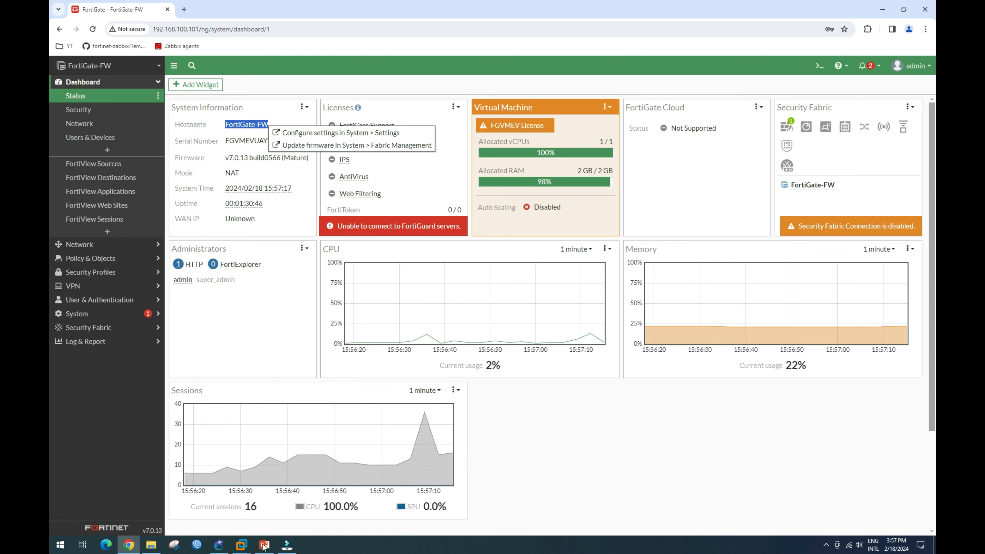
mouse_move(242, 545)
click(286, 415)
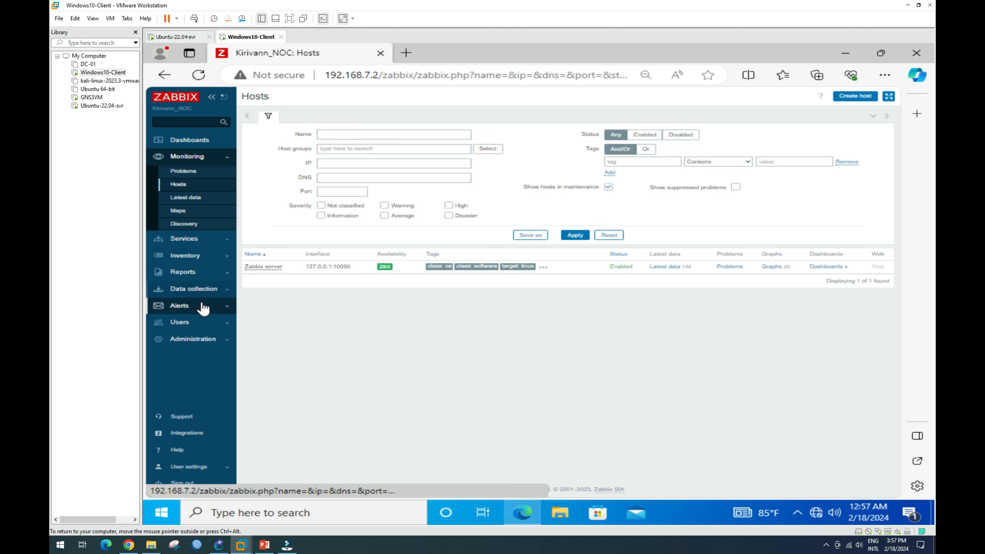
click(205, 289)
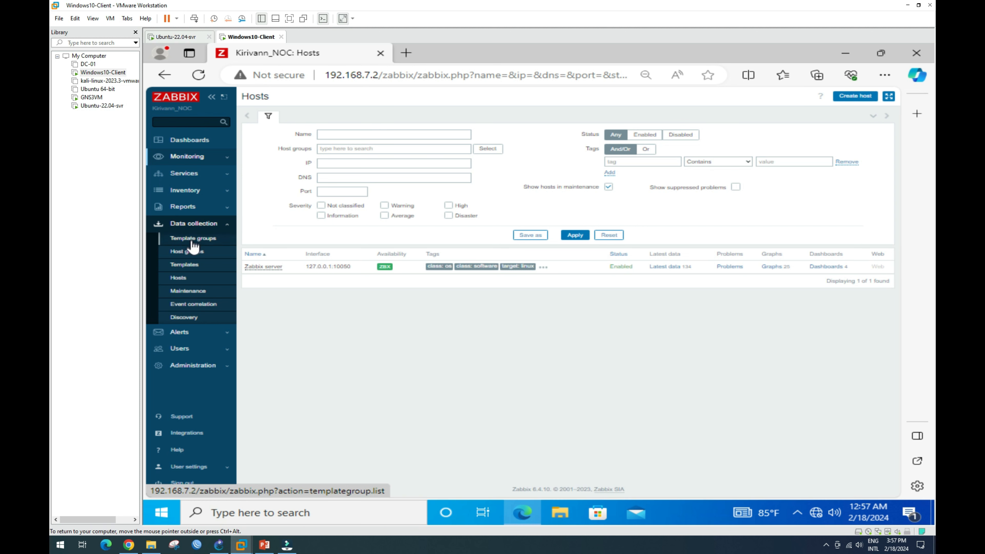
click(188, 252)
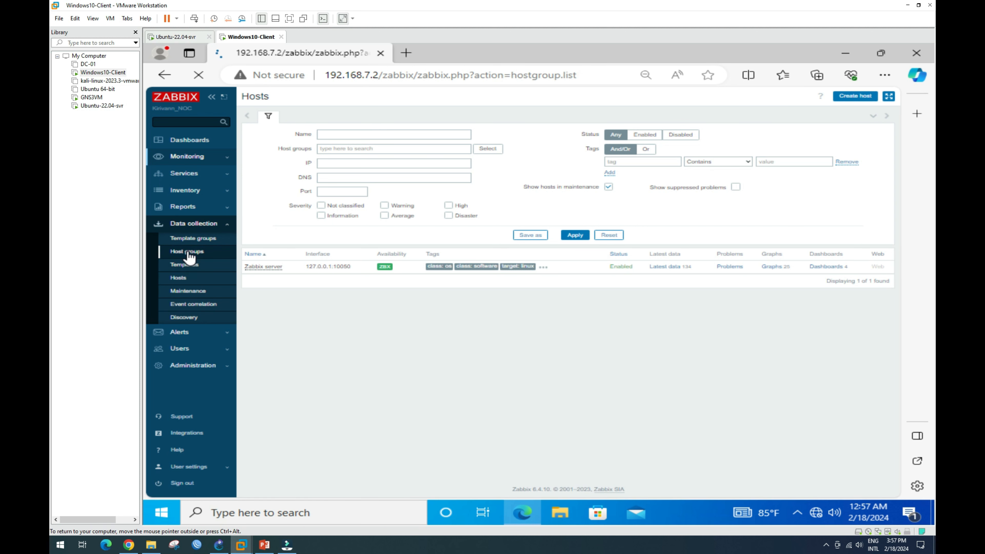
click(193, 242)
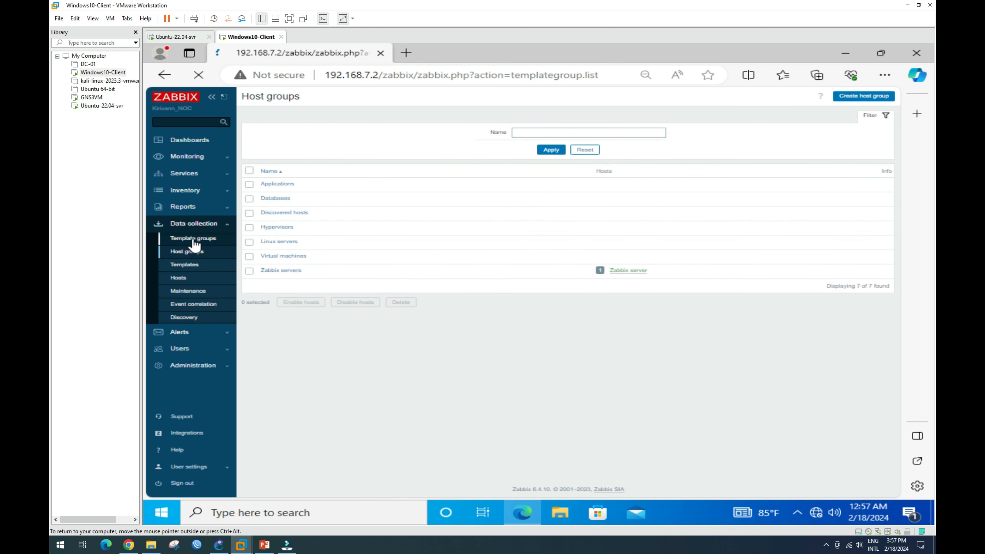
click(190, 266)
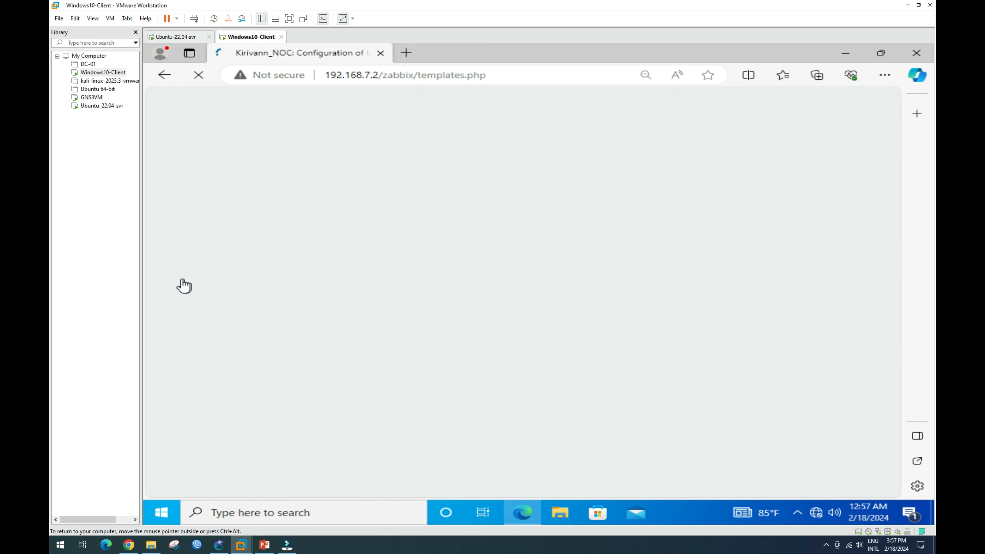
click(186, 282)
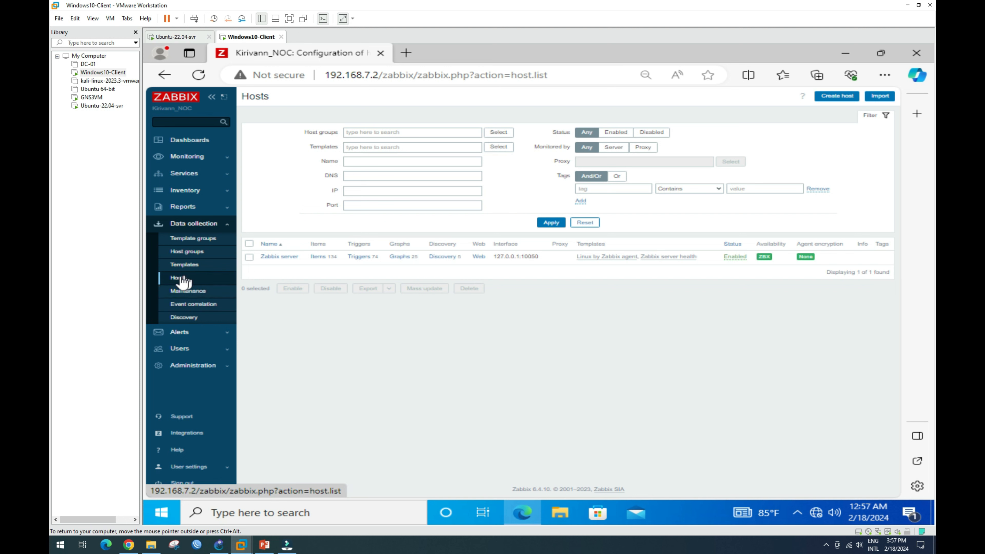
click(200, 157)
click(178, 185)
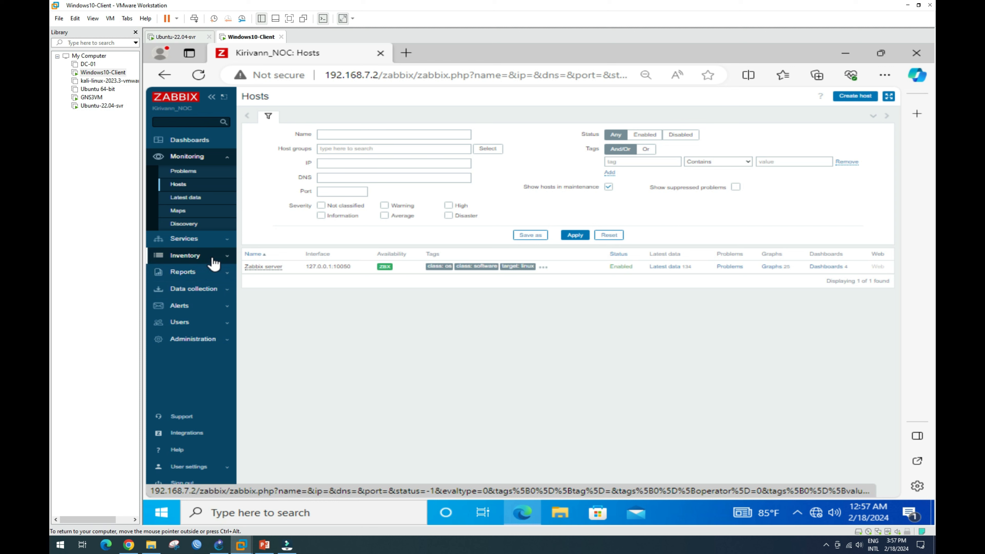
Create a Zabbix host named FortiGate-FW and open the Templates picker.
click(858, 97)
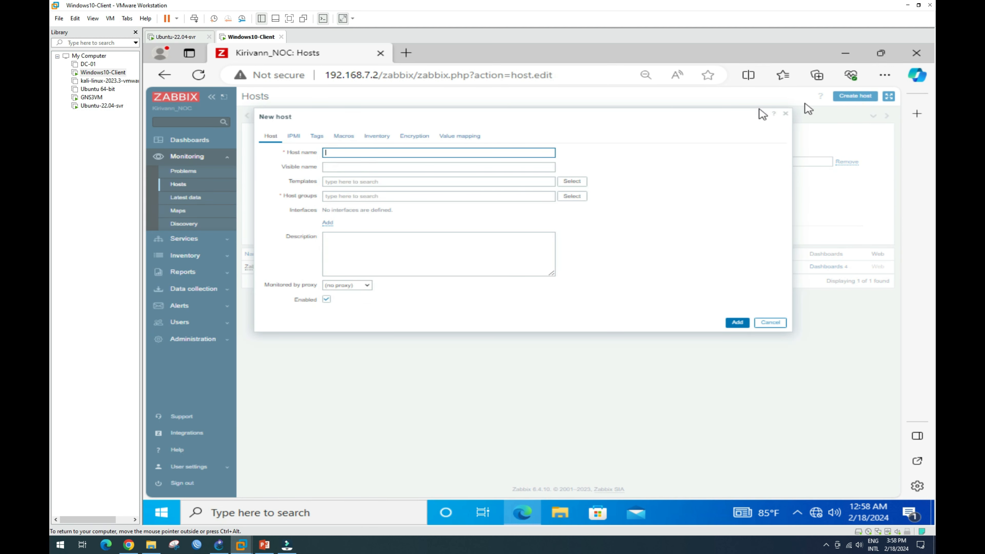
click(335, 153)
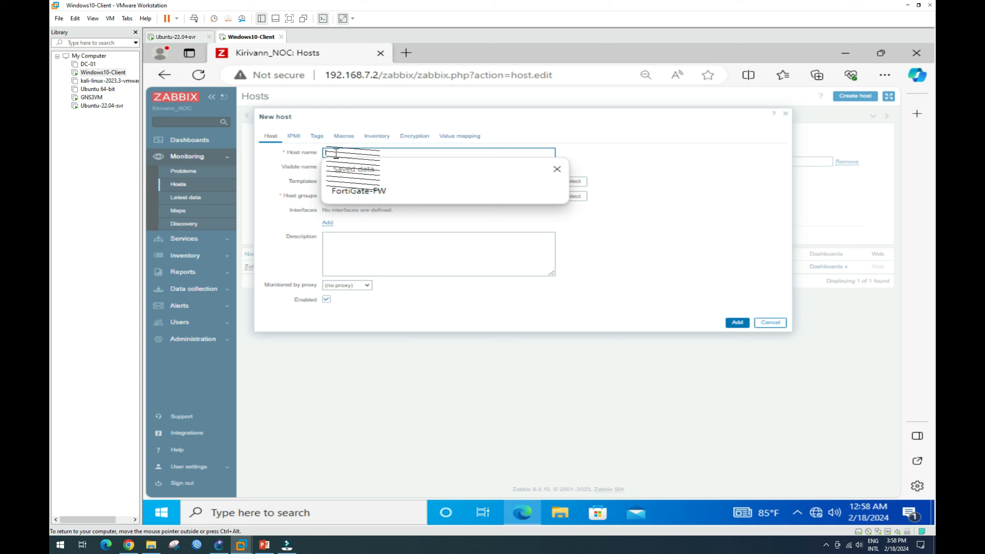
click(360, 192)
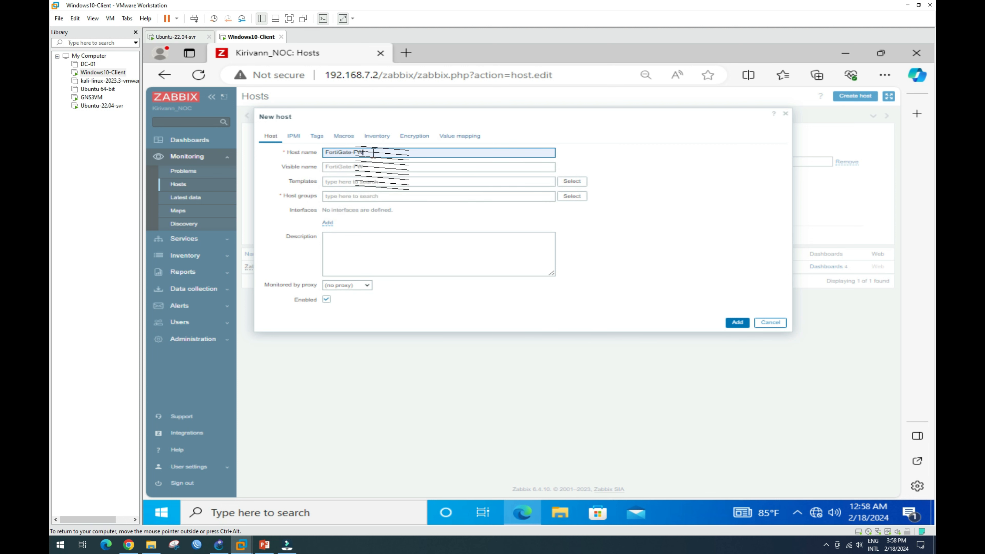
click(346, 184)
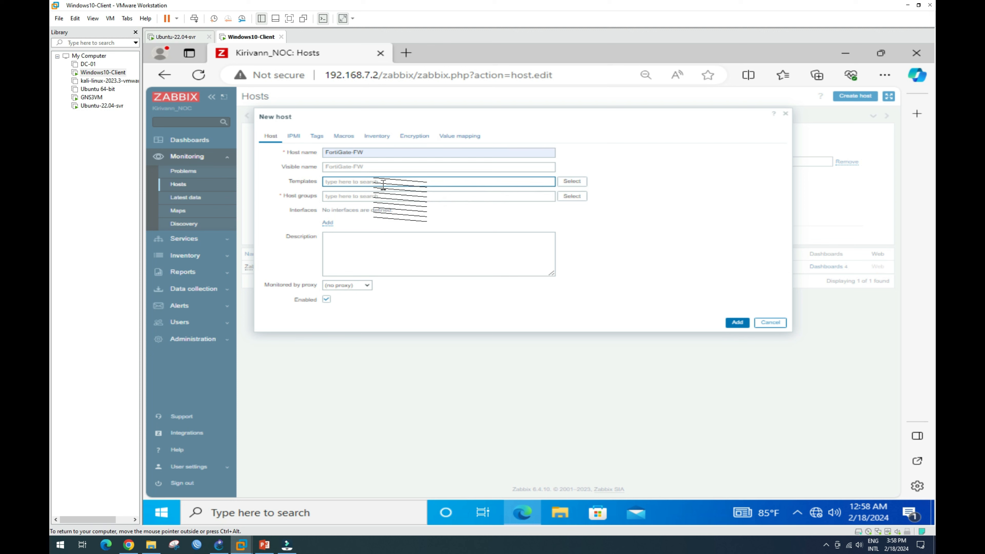
click(571, 183)
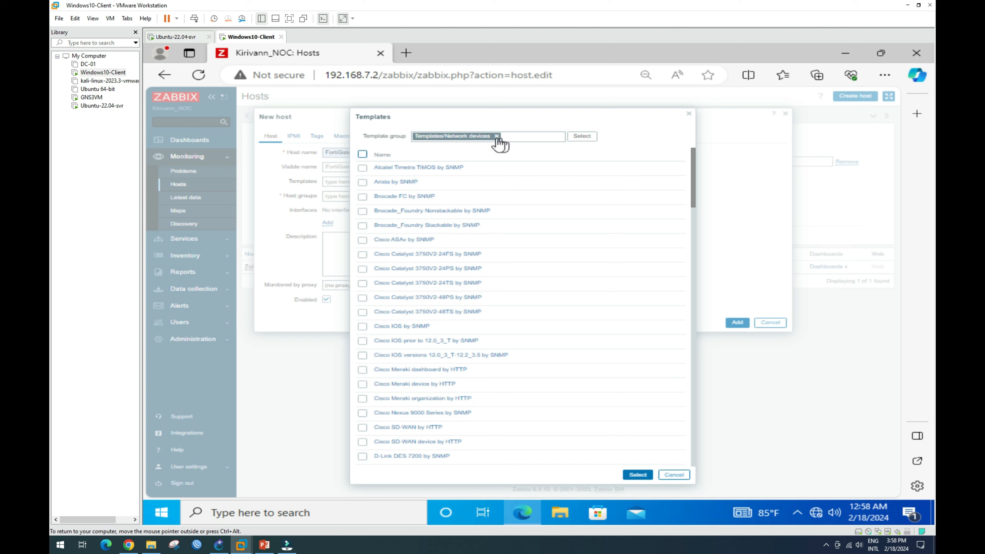
Scroll through the Network devices templates to locate FortiGate by SNMP.
scroll(426, 340, down, 5)
scroll(426, 341, down, 10)
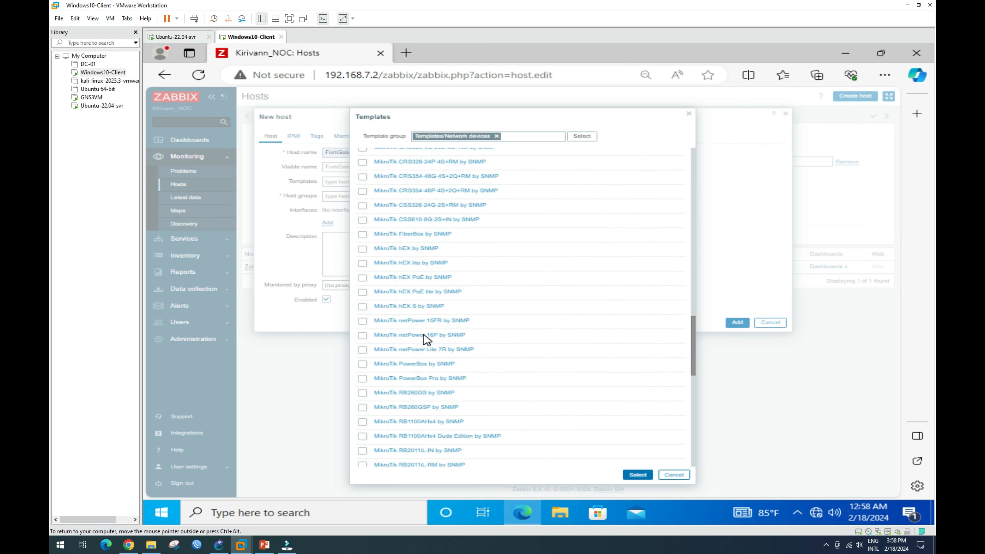
scroll(426, 341, down, 3)
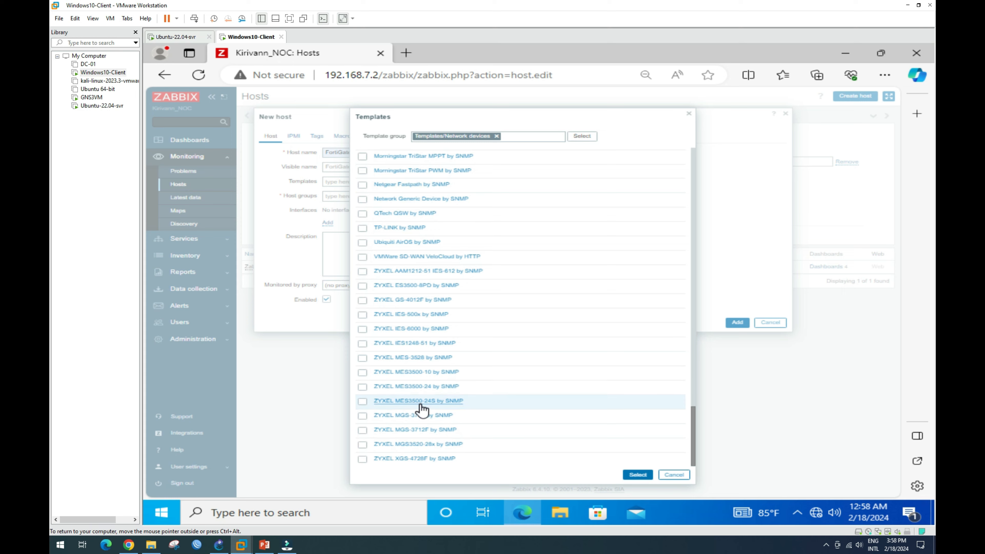
scroll(419, 388, up, 8)
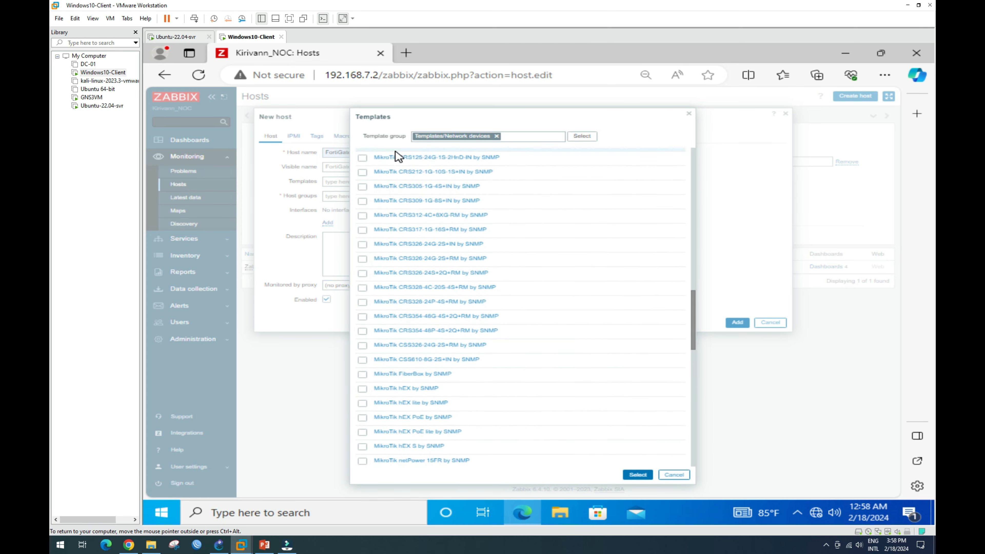
scroll(388, 223, up, 10)
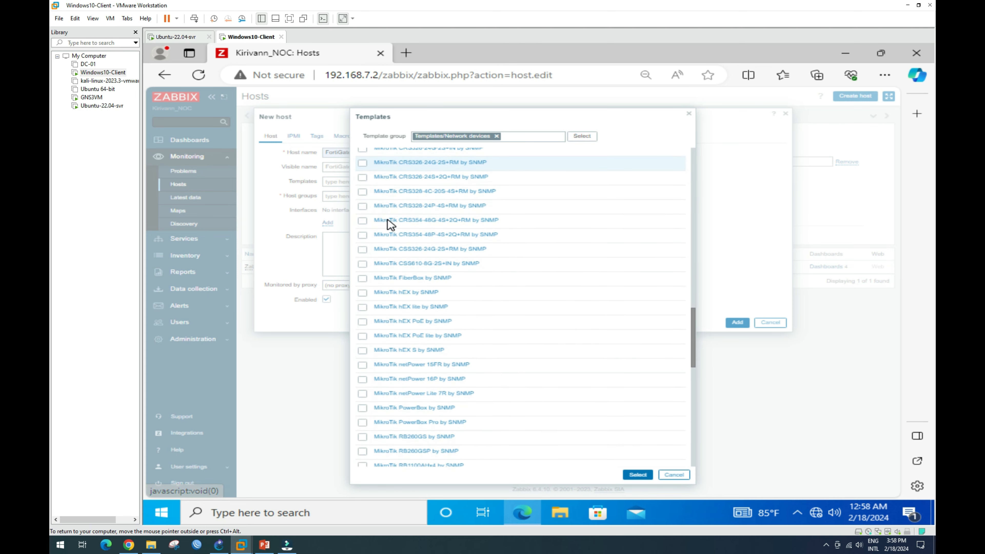
scroll(388, 224, up, 10)
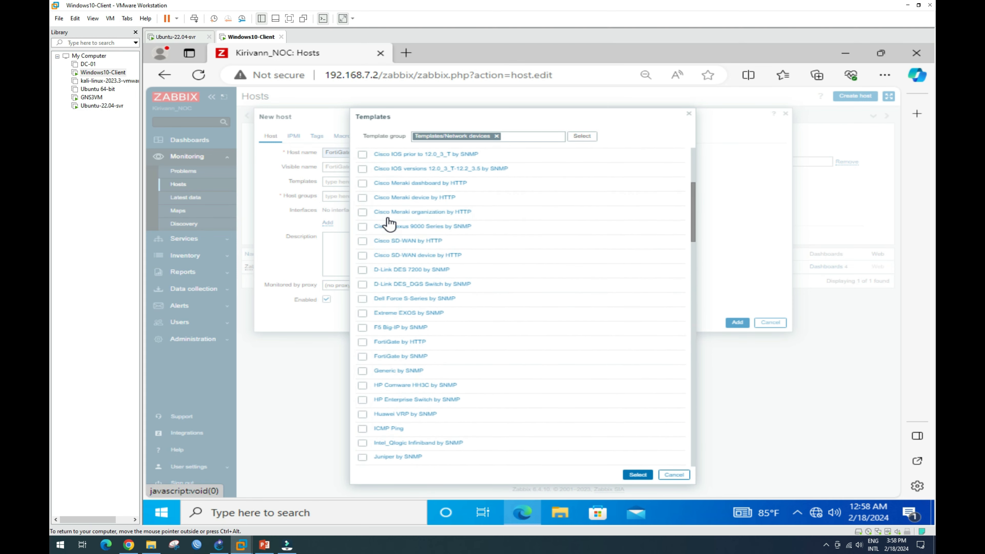
scroll(390, 223, down, 10)
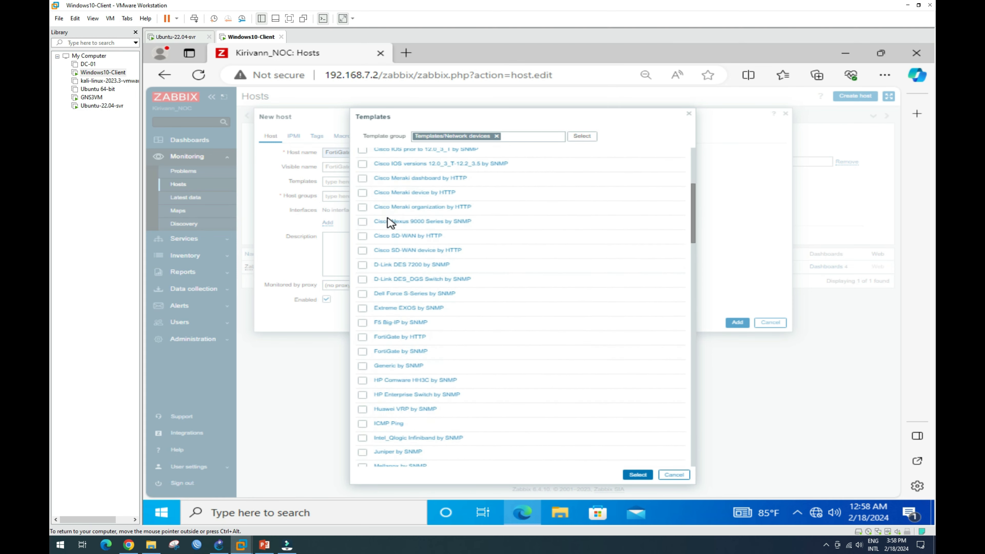
scroll(392, 277, up, 10)
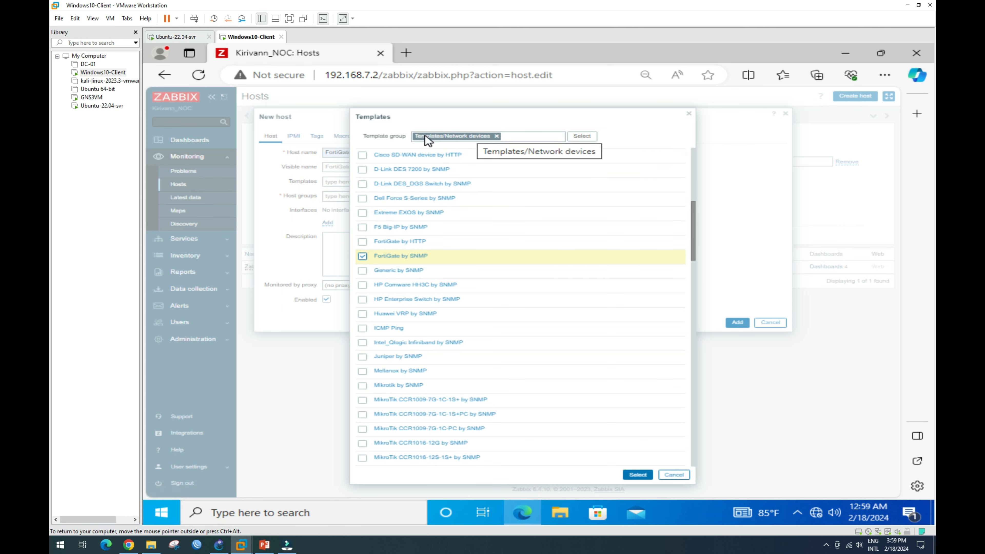
Filter templates to Templates/Network devices and link FortiGate by SNMP to the host.
click(497, 137)
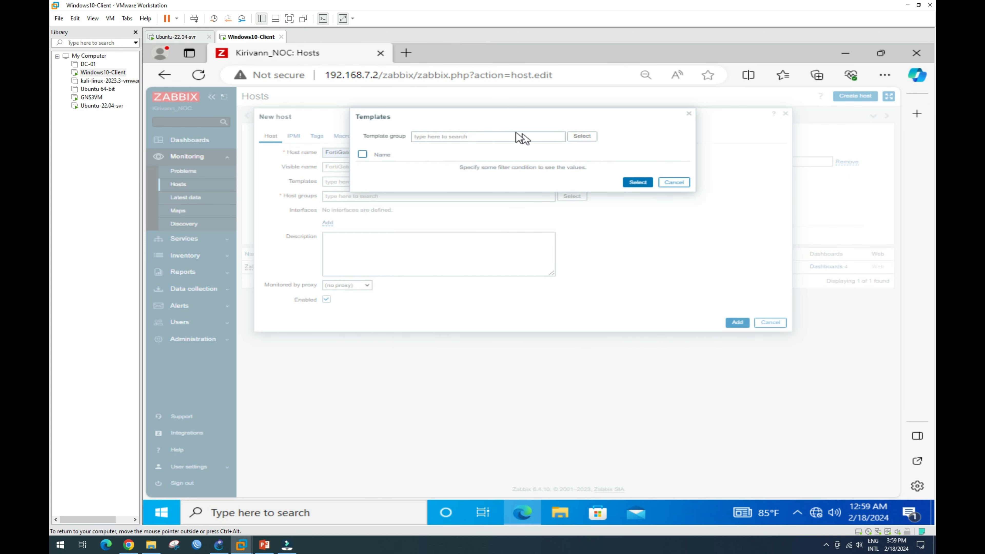
click(583, 138)
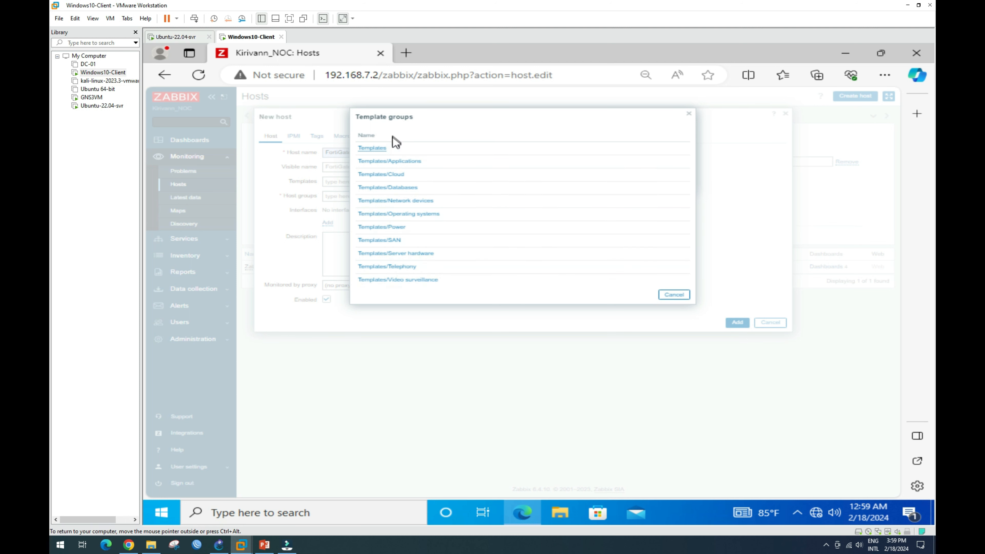
click(396, 201)
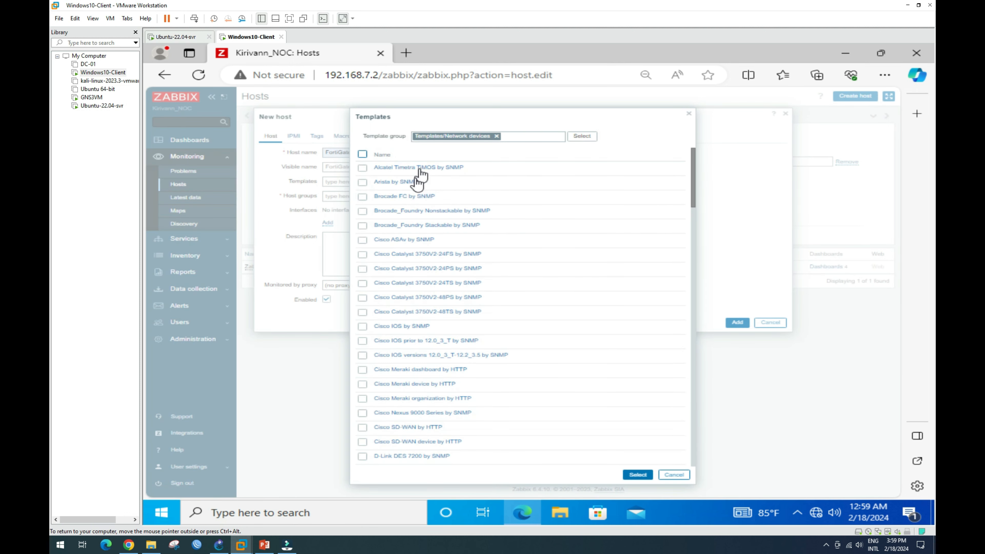
scroll(405, 278, down, 3)
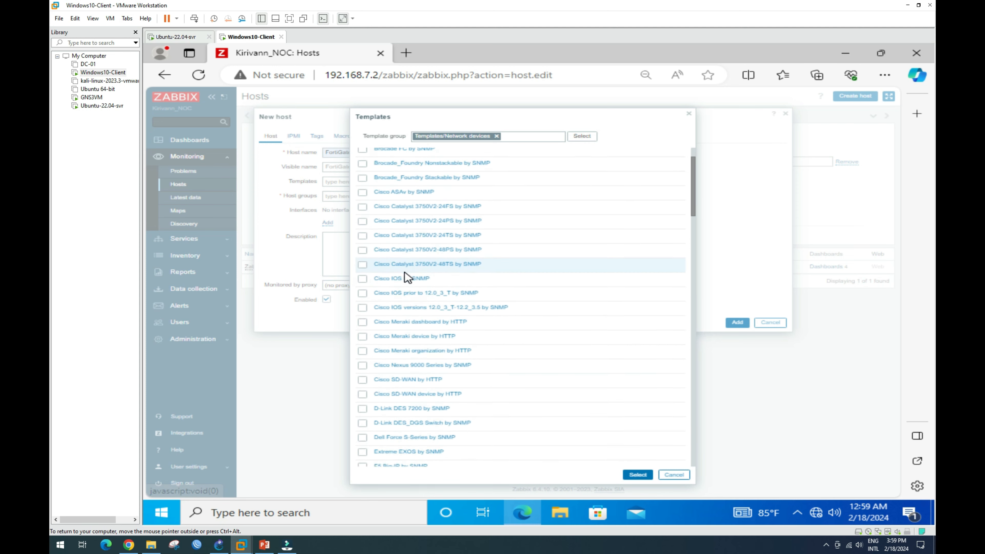
scroll(405, 287, down, 2)
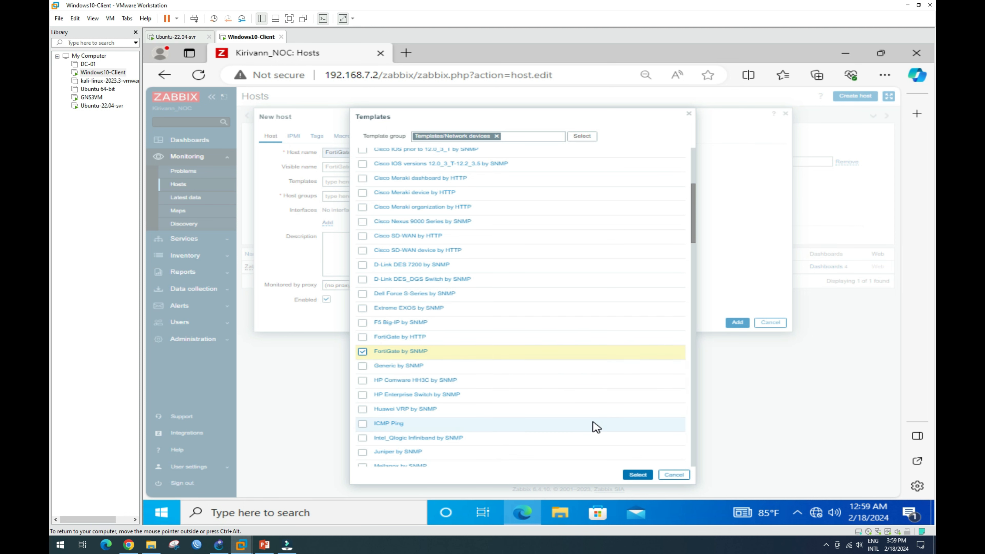
click(638, 475)
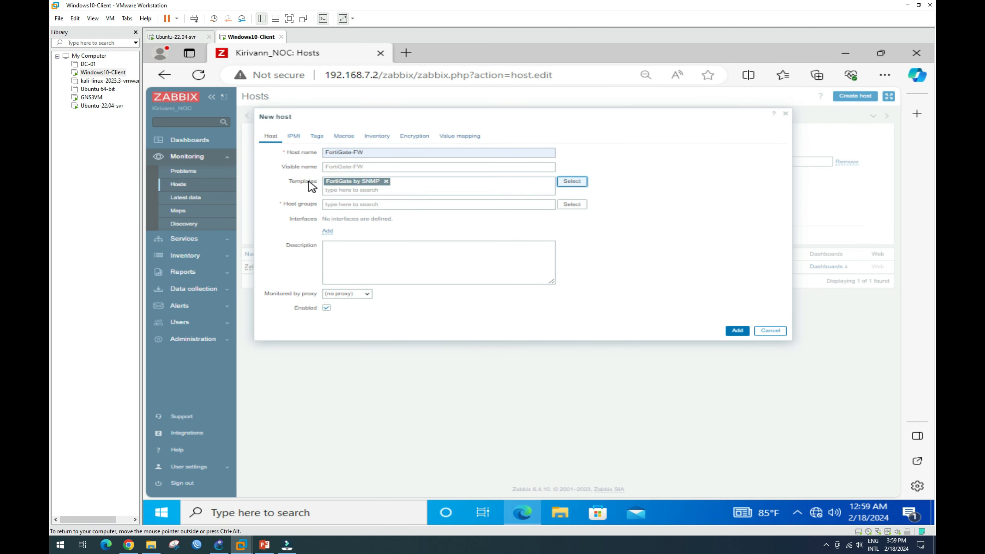
click(368, 204)
Assign FortiGate-FW to the Discovered hosts group and begin adding an interface.
click(571, 205)
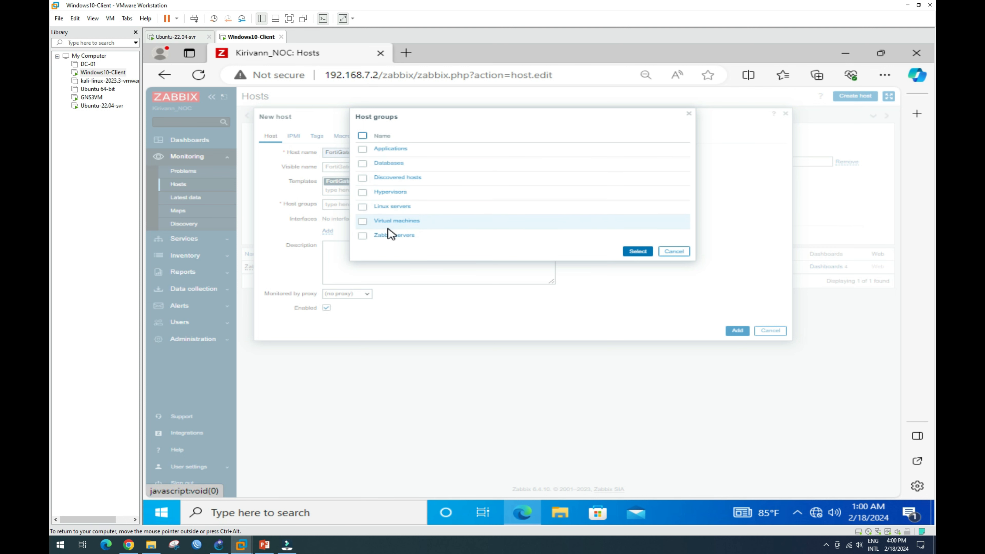
click(364, 178)
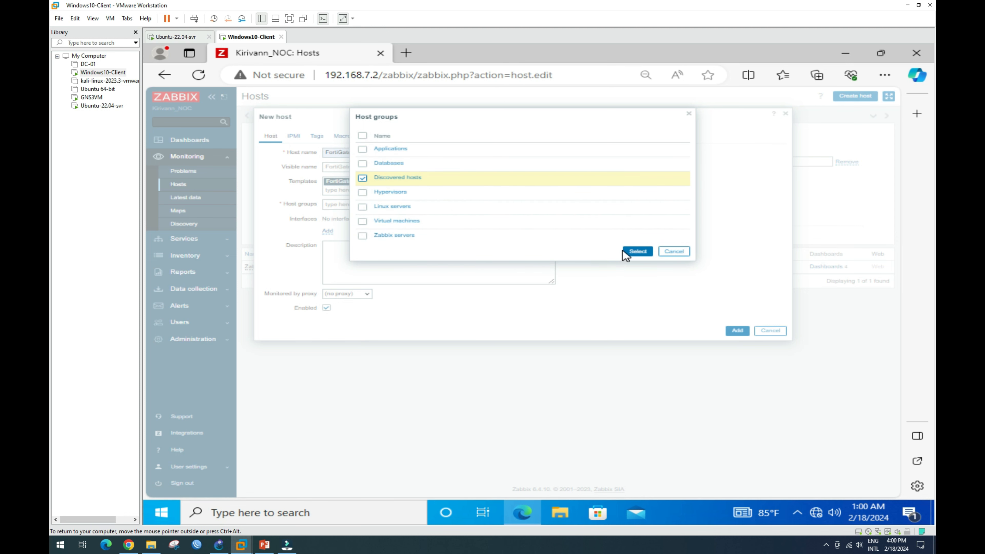
click(637, 251)
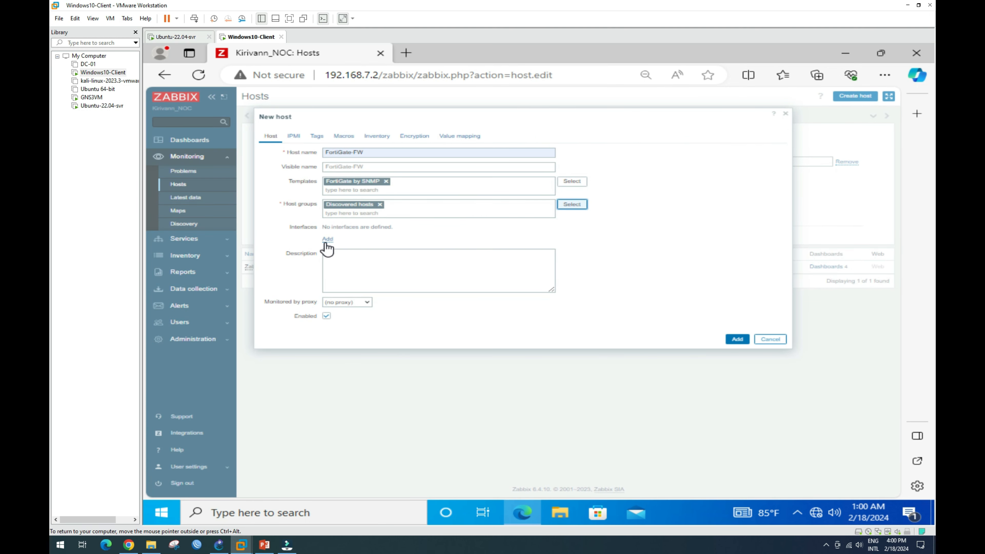
click(329, 240)
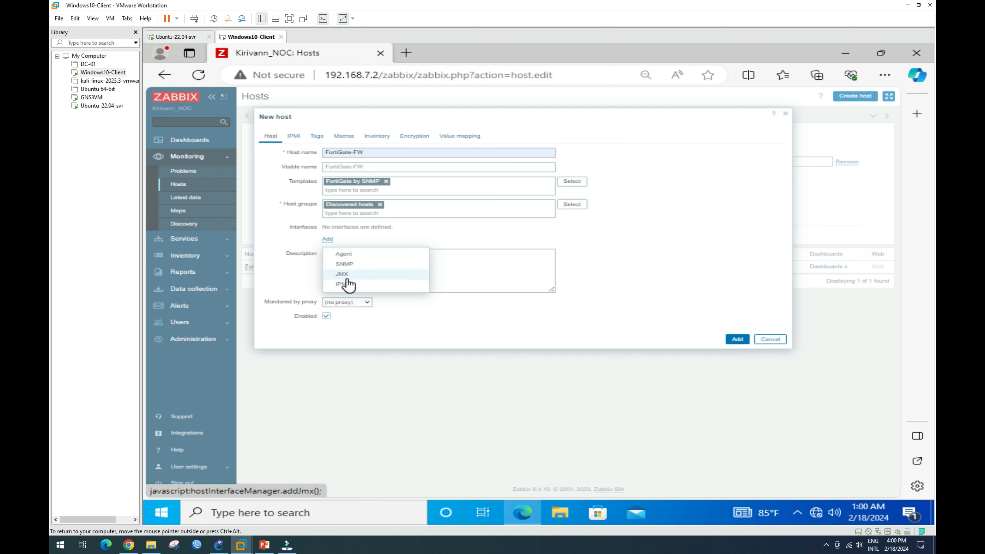
Add an SNMP interface to FortiGate-FW with address 192.168.200.1 replacing 127.0.0.1.
click(344, 264)
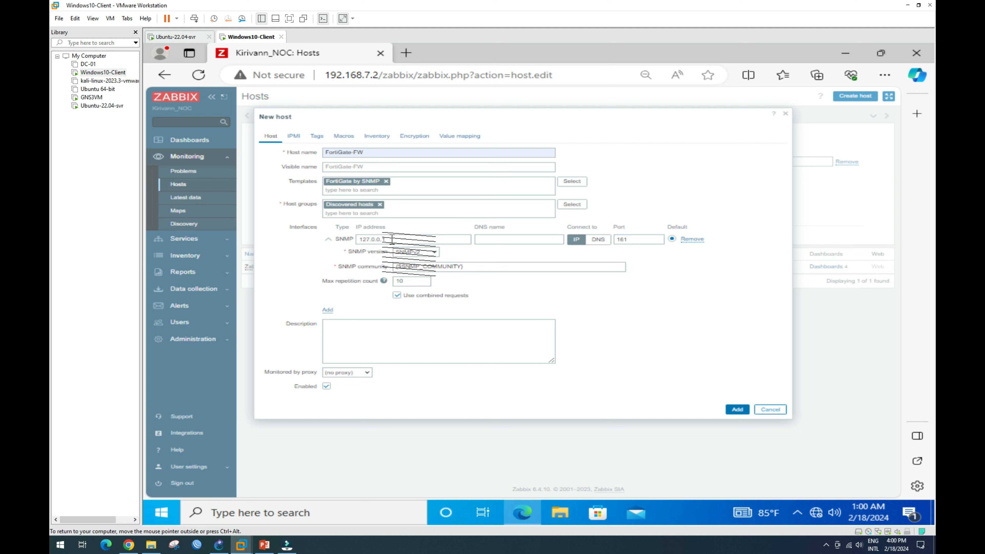
drag(392, 239, 356, 240)
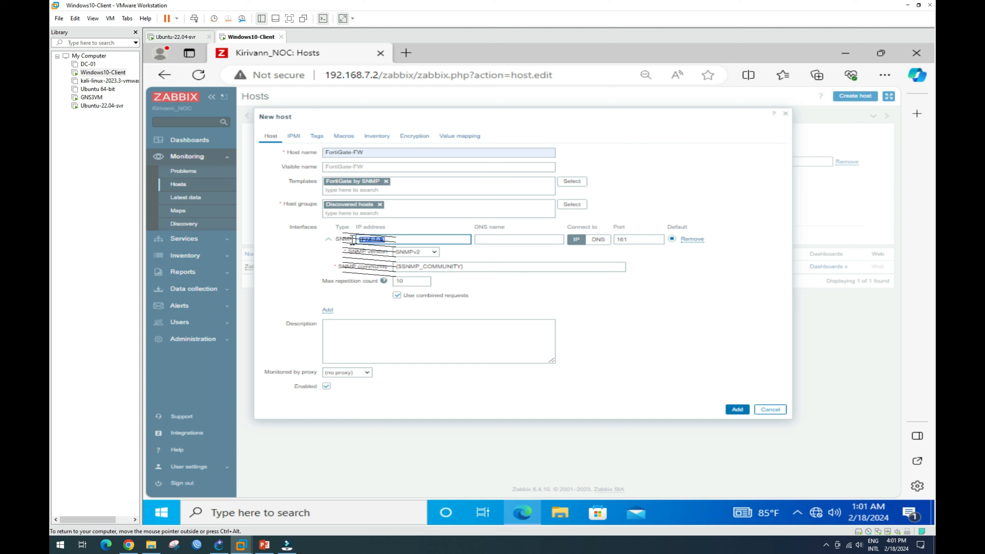
text(168.2)
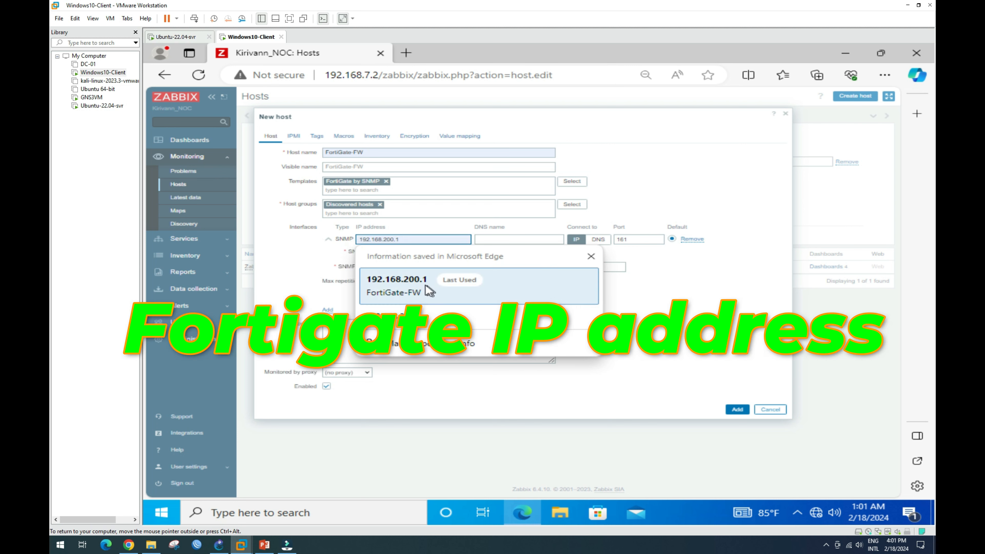
click(431, 290)
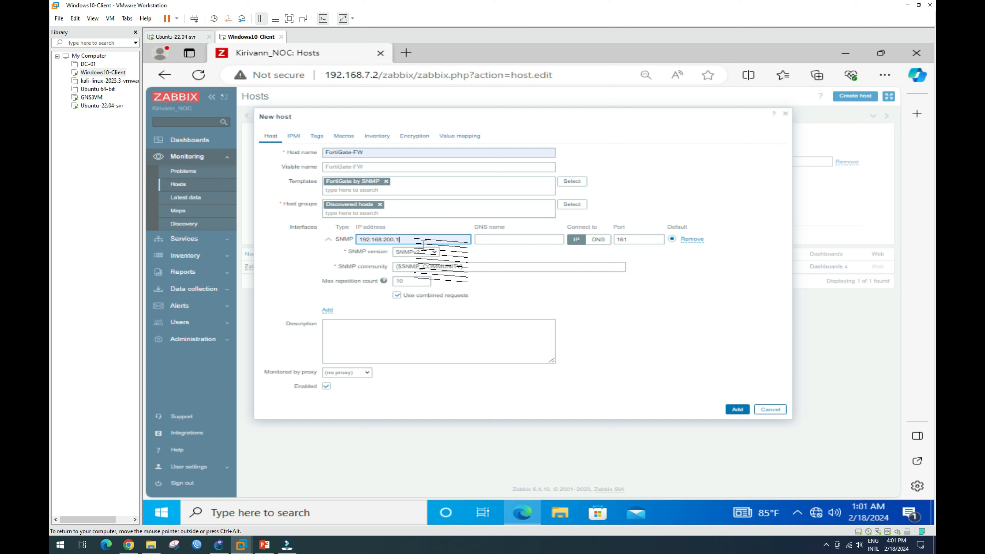
Check the 192.168.200.1 address against the FortiGate web GUI's network settings.
drag(404, 241, 357, 243)
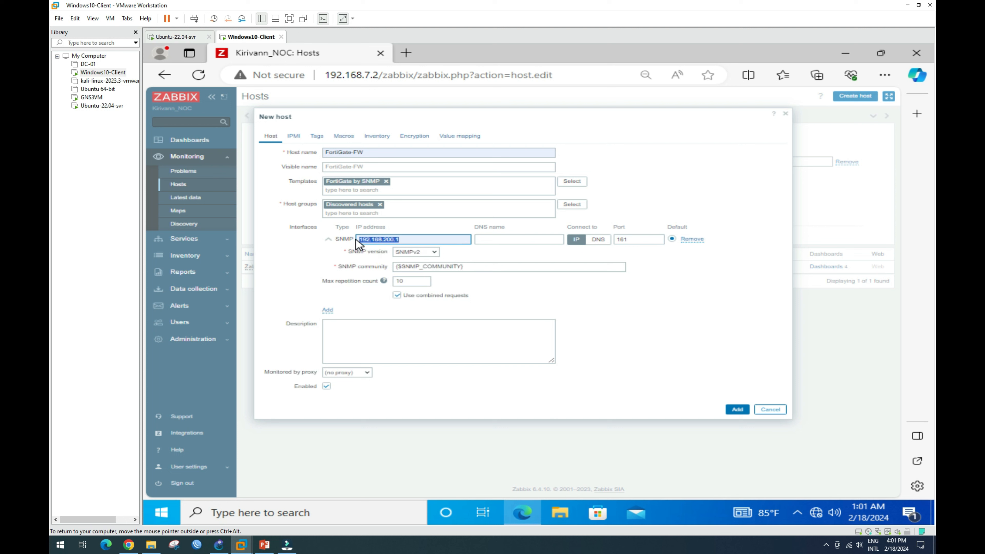
click(128, 545)
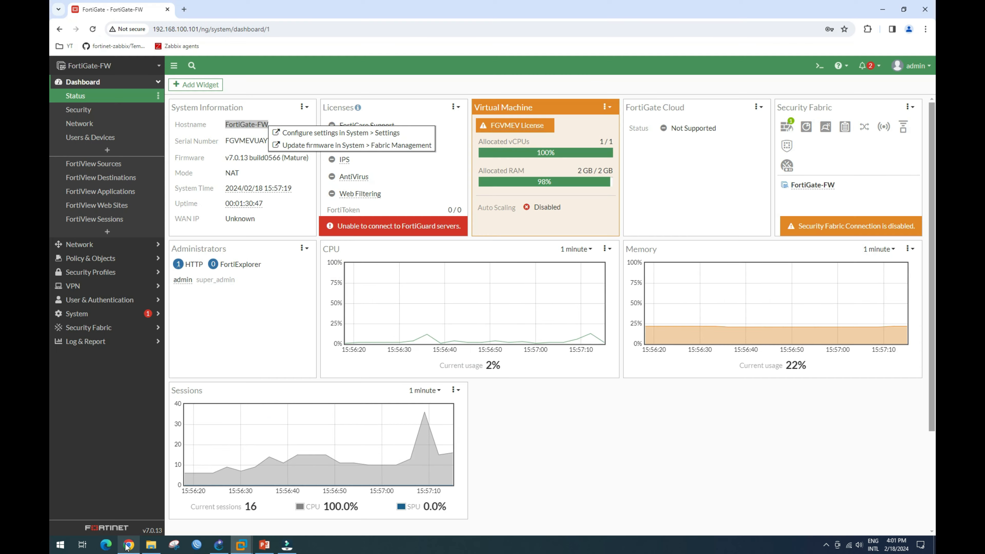
click(105, 245)
Confirm FortiGate's Mgt-net (vlan200) interface at 192.168.200.1 allows PING and SNMP, then return to Zabbix.
click(99, 113)
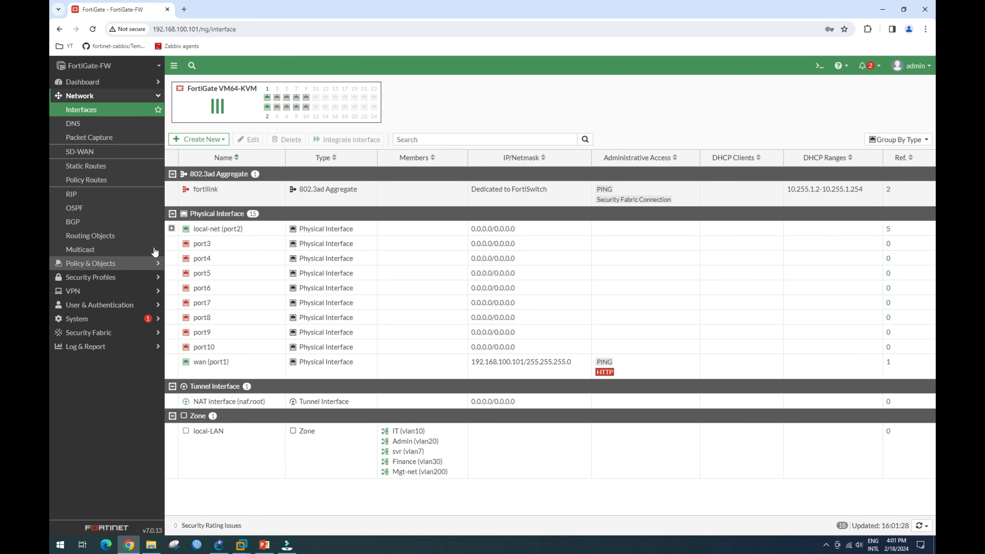
click(172, 229)
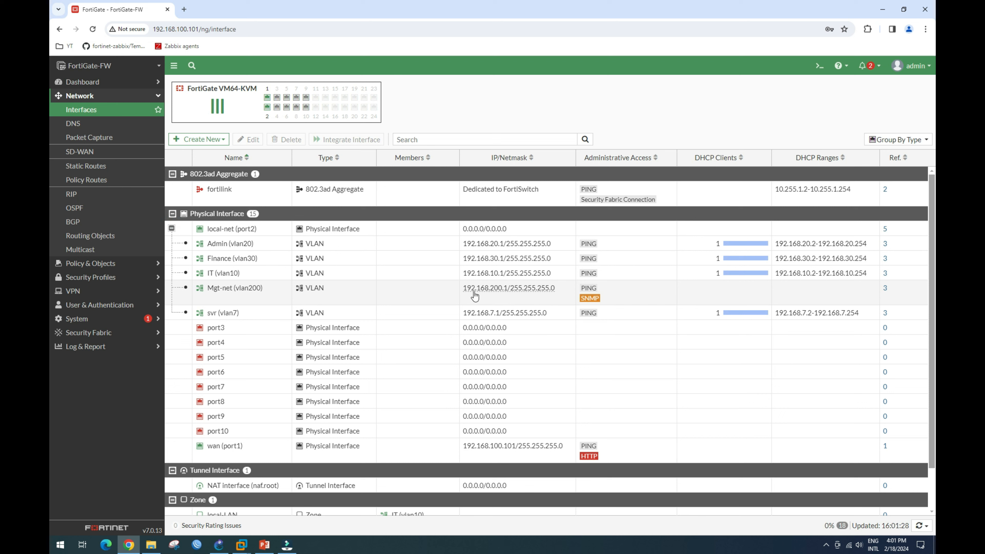
click(417, 298)
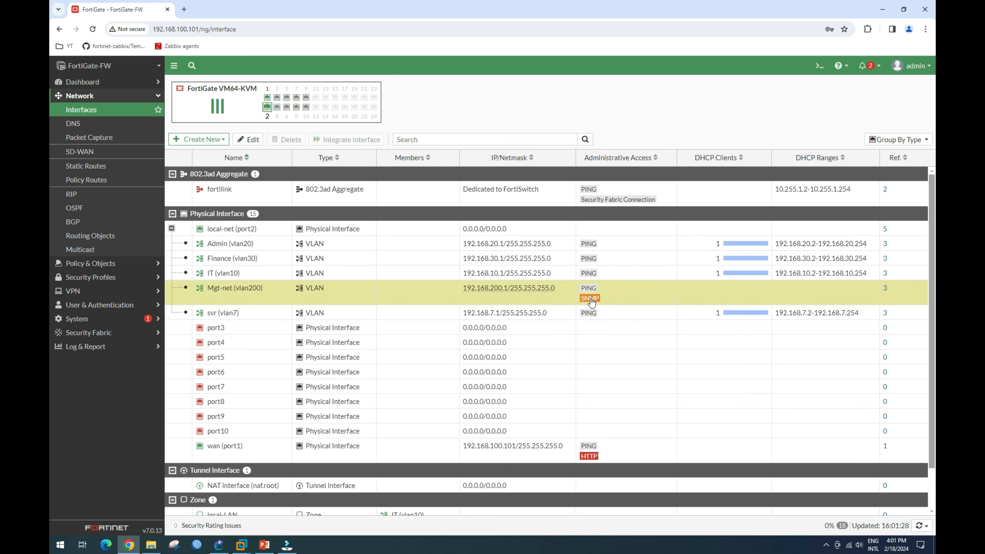
mouse_move(246, 549)
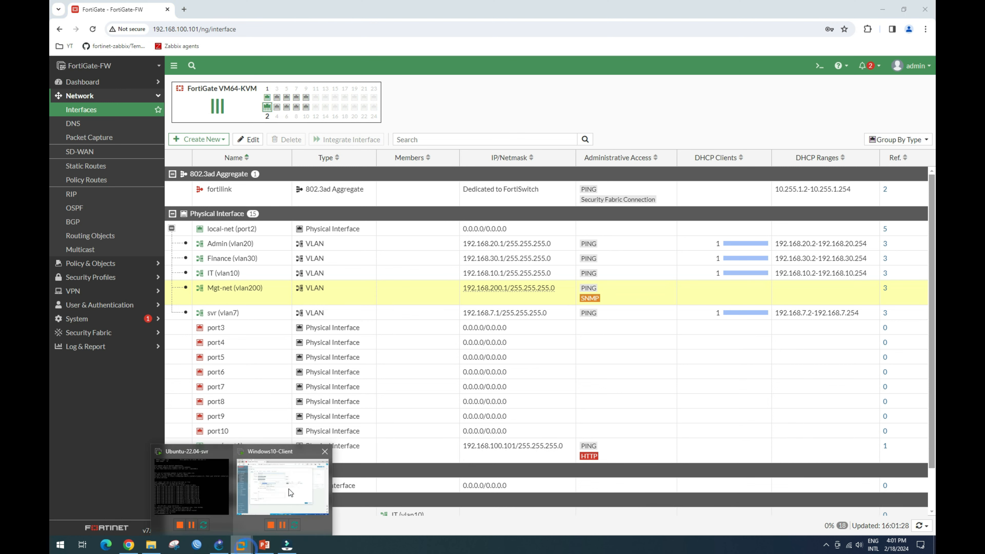
click(288, 489)
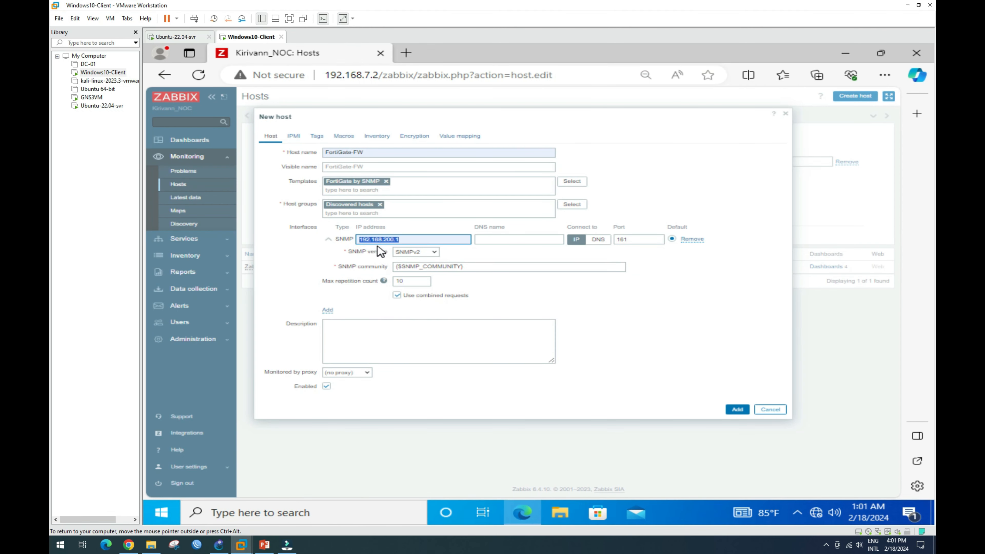
Set the FortiGate-FW SNMP interface to SNMPv1 and bring back the FortiGate Interfaces page.
click(434, 253)
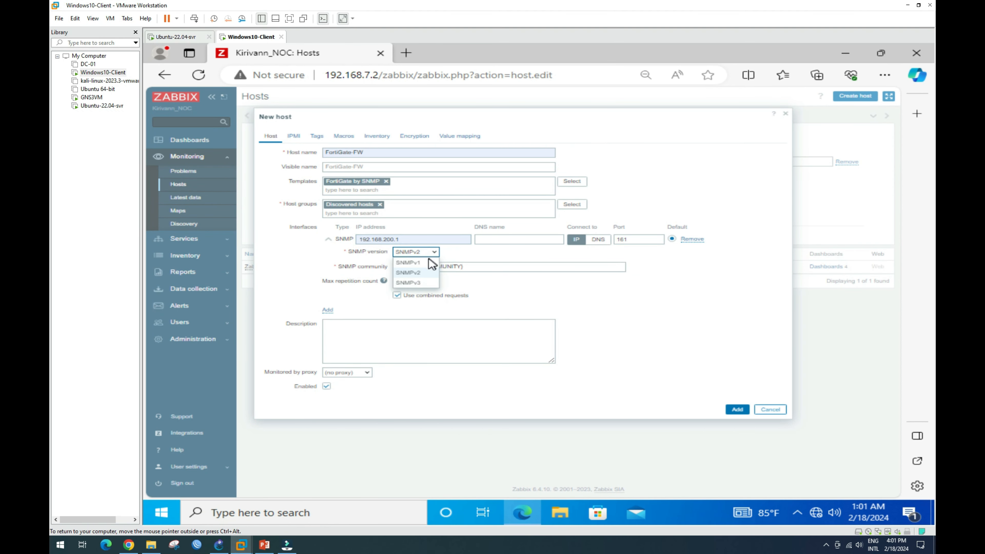
click(427, 259)
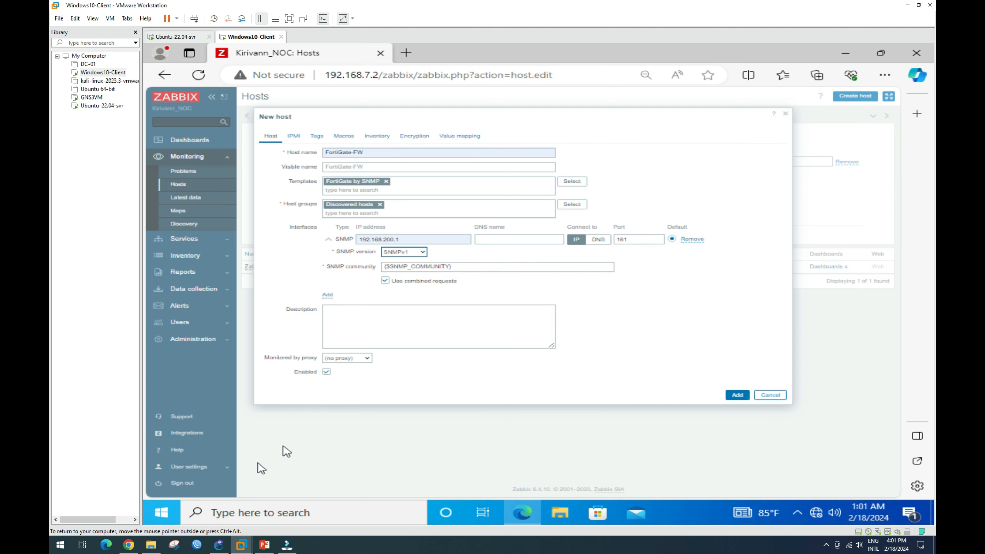
mouse_move(129, 547)
click(129, 547)
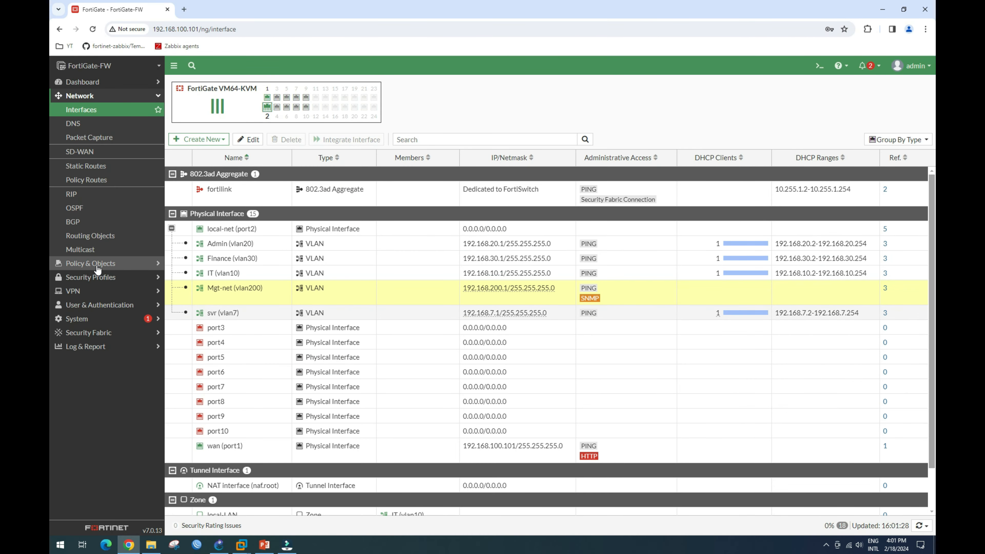
Review the FortiGate public SNMP community's query port 161 without saving changes, then return to Zabbix.
click(94, 319)
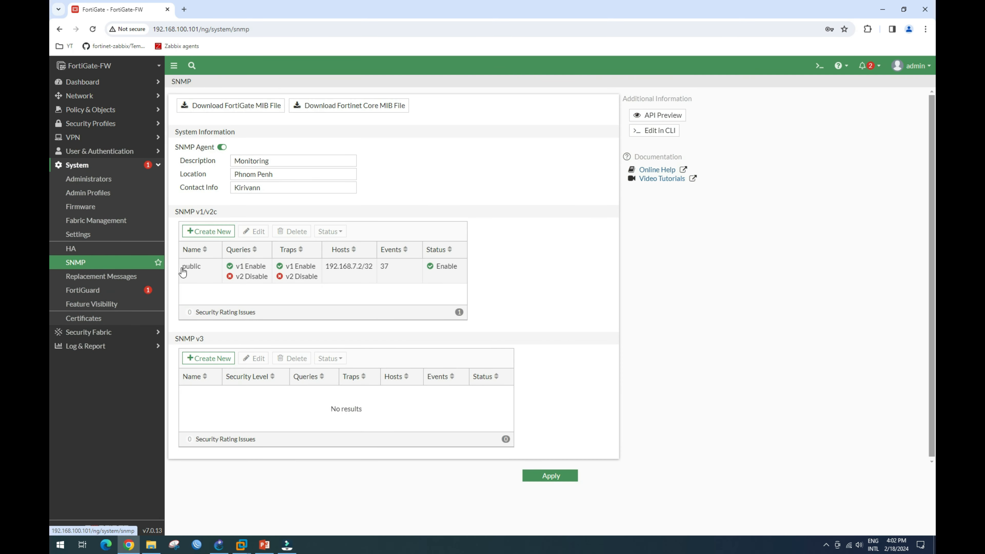
click(188, 269)
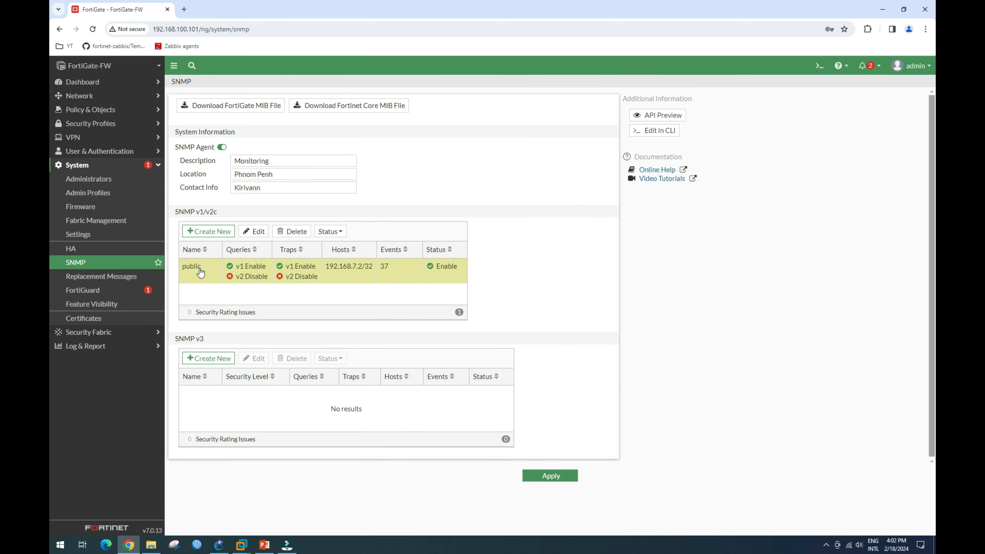
click(259, 232)
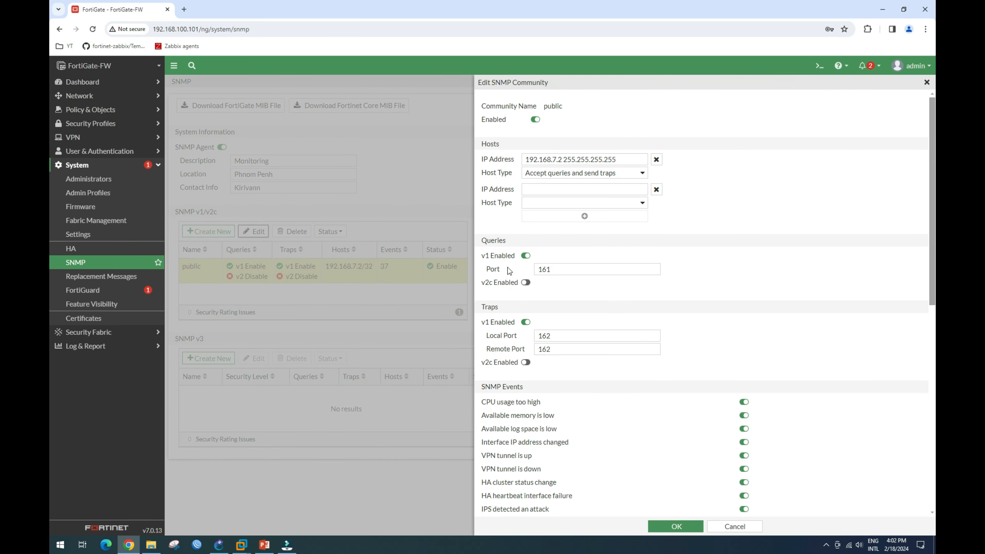
drag(557, 268, 534, 271)
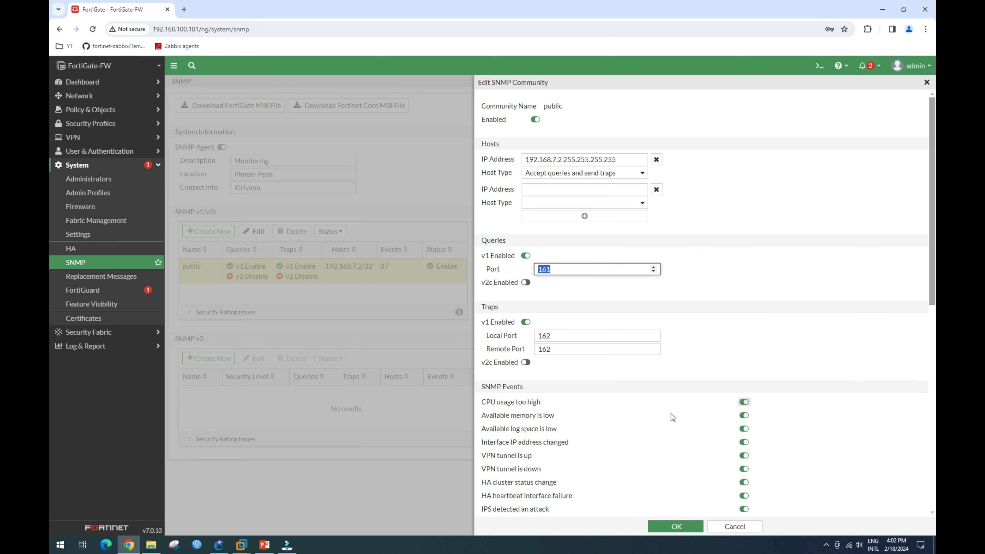
click(735, 527)
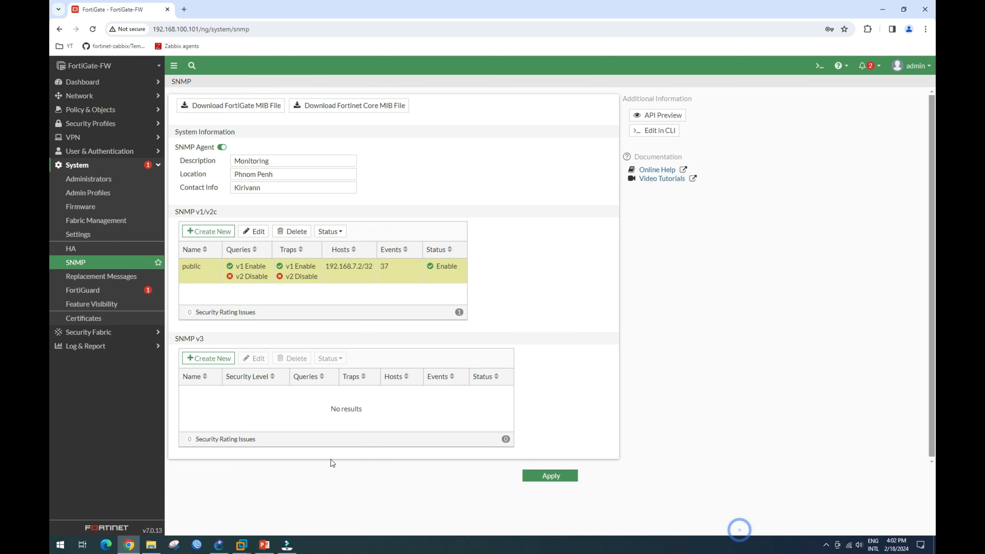
mouse_move(248, 551)
click(307, 469)
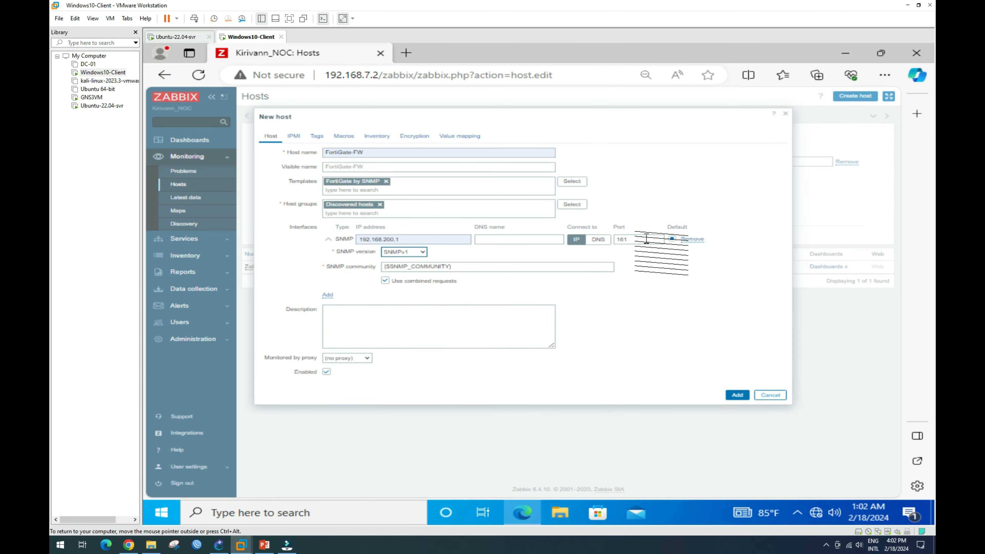
Copy the {$SNMP_COMMUNITY} macro name from the SNMP community field.
drag(646, 238, 607, 241)
click(652, 317)
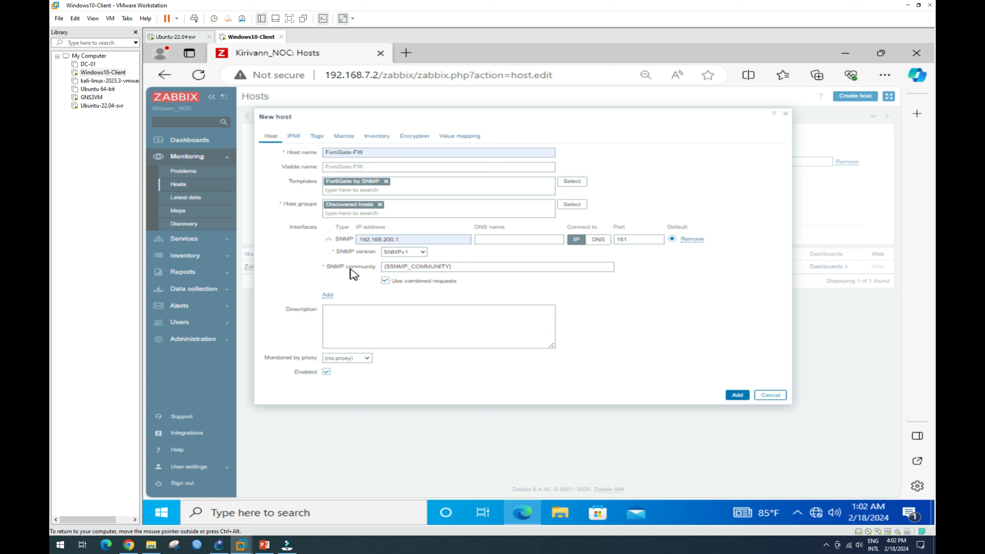
drag(451, 266, 381, 272)
key(ctrl+c)
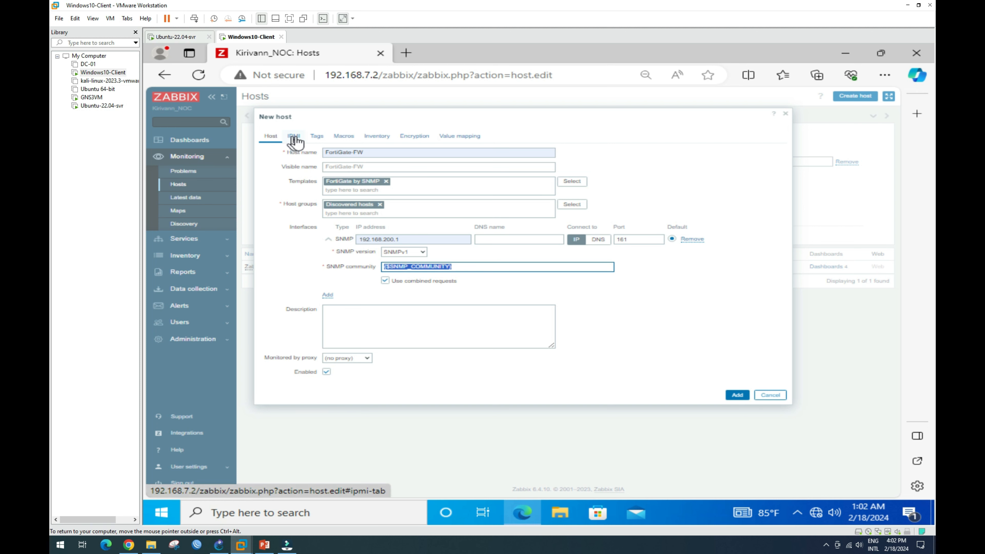
Add macro {$SNMP_COMMUNITY} with value public and create the FortiGate-FW host.
click(349, 140)
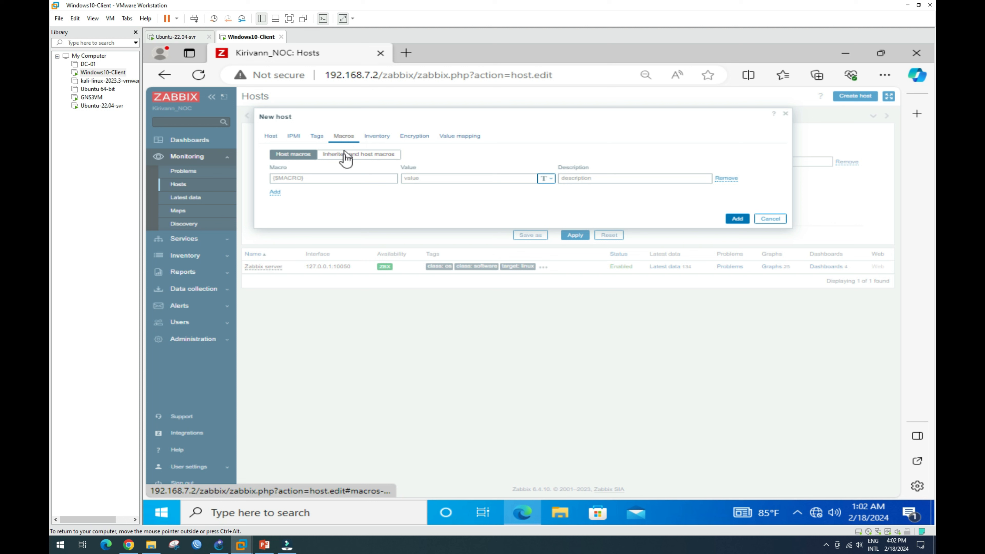
click(348, 178)
key(ctrl+v)
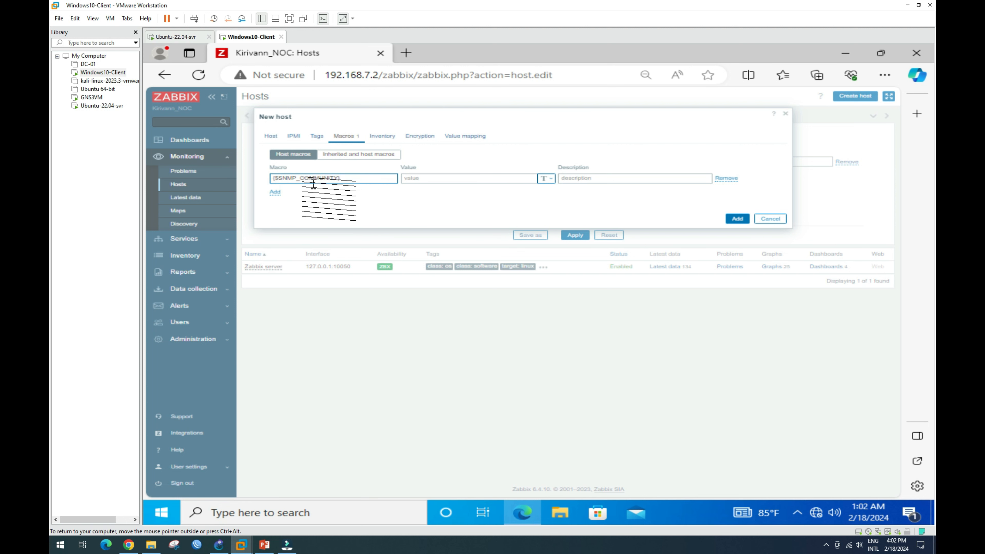
click(431, 179)
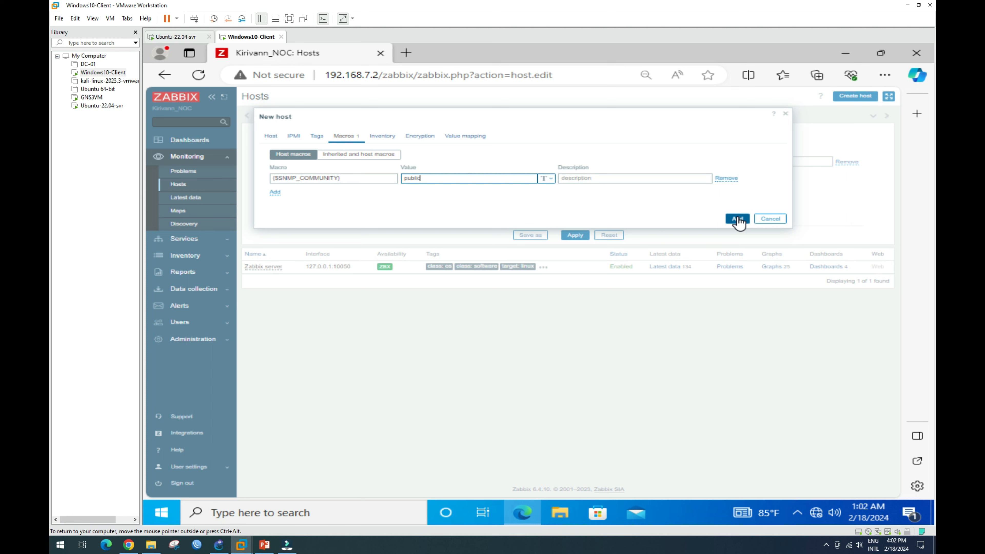
click(737, 219)
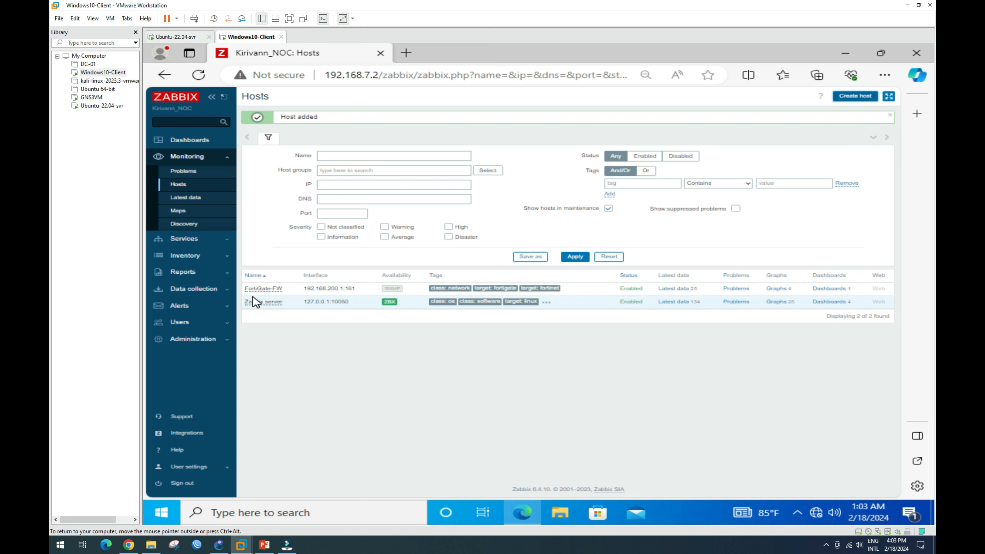
Browse Monitoring Problems and Latest data, returning to Hosts to check FortiGate-FW's SNMP status.
click(189, 158)
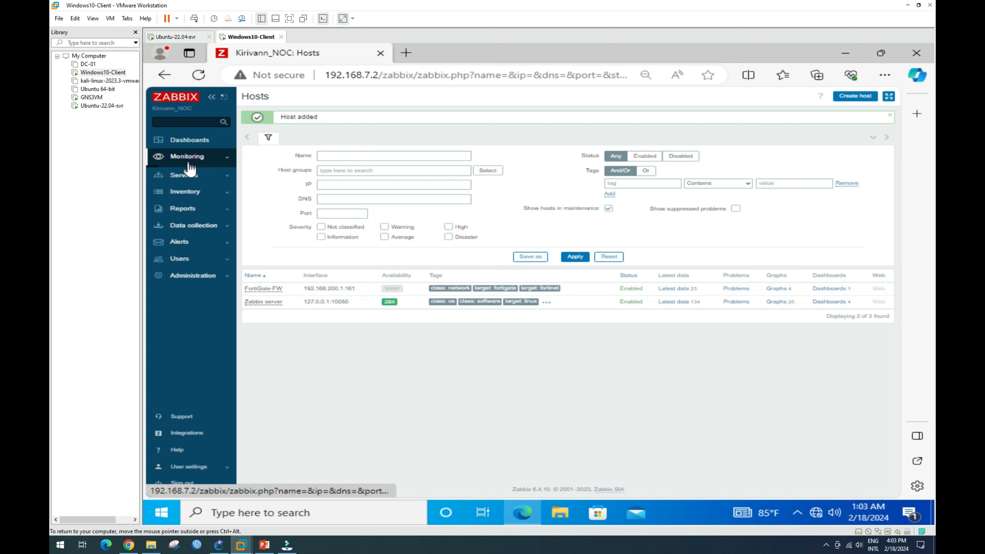
click(192, 157)
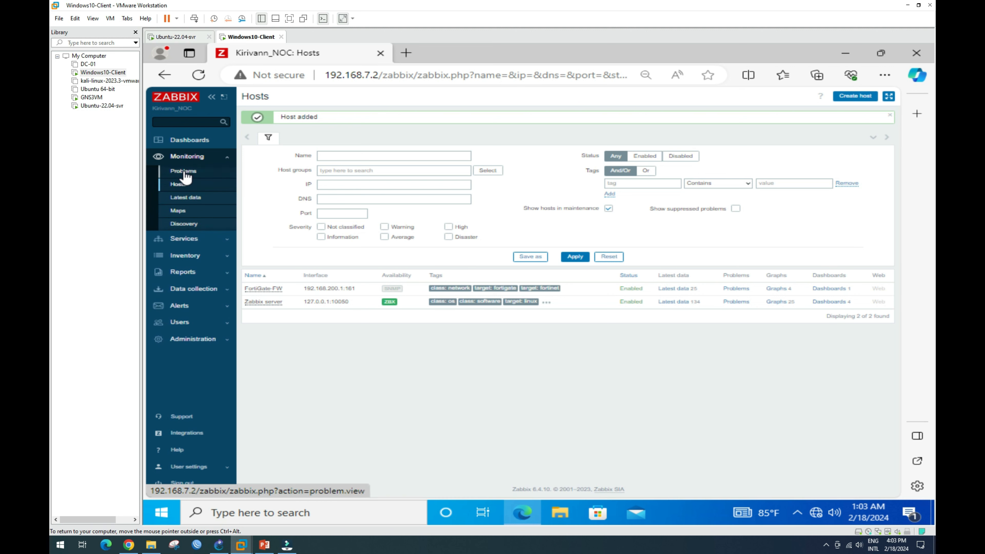
click(185, 173)
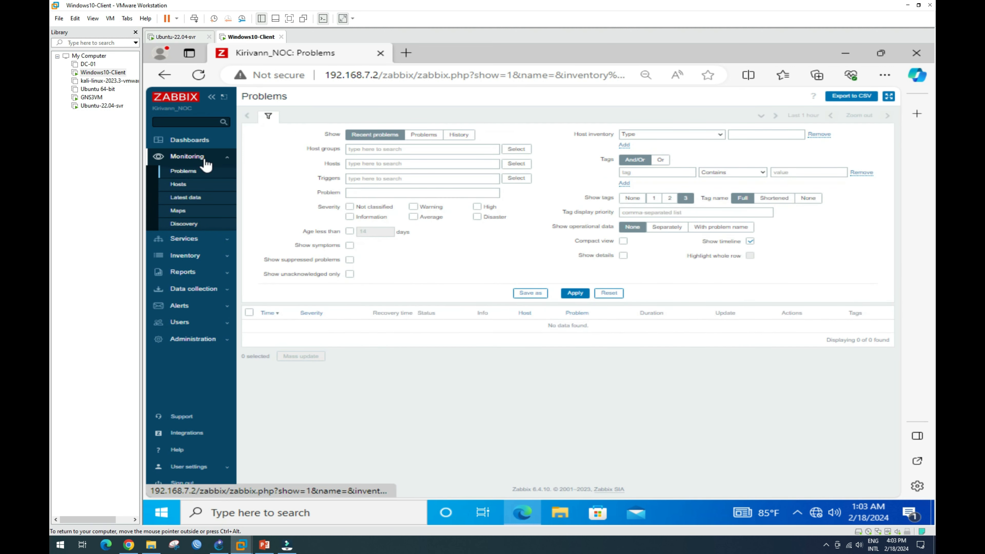
click(178, 185)
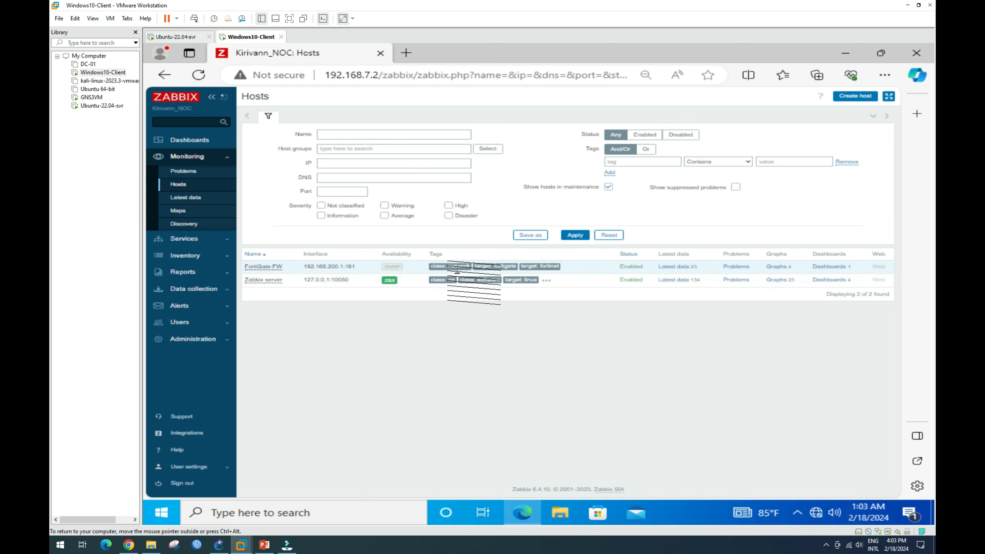
click(186, 198)
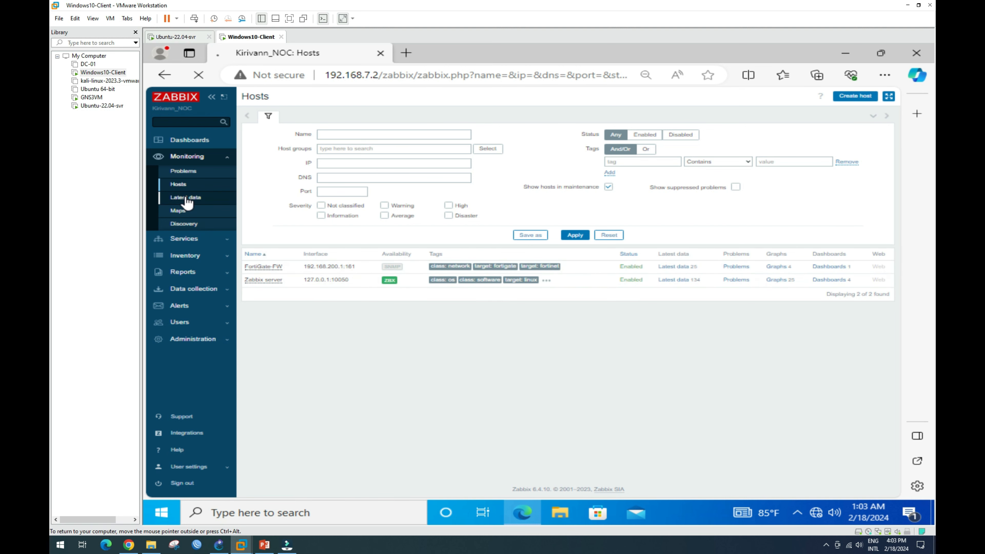
click(186, 188)
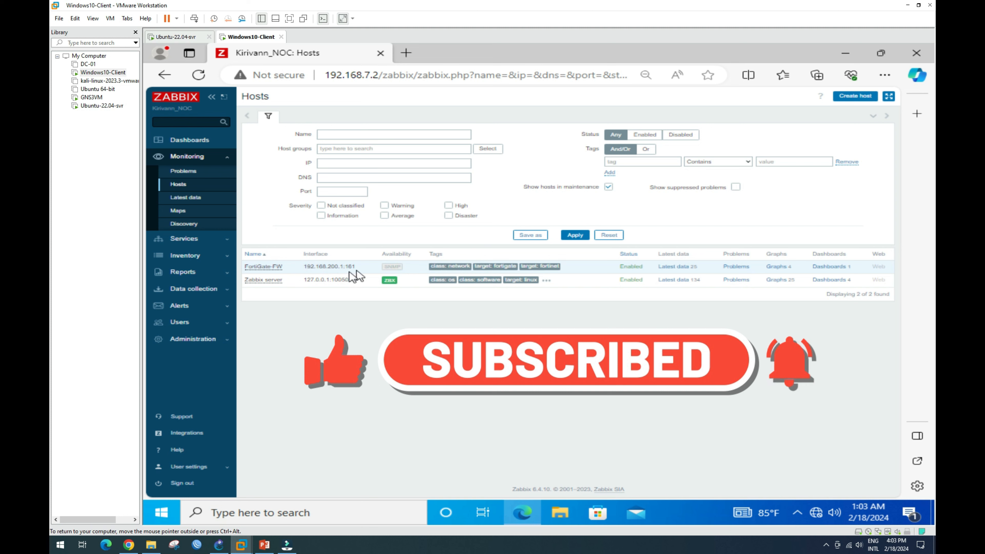
mouse_move(400, 269)
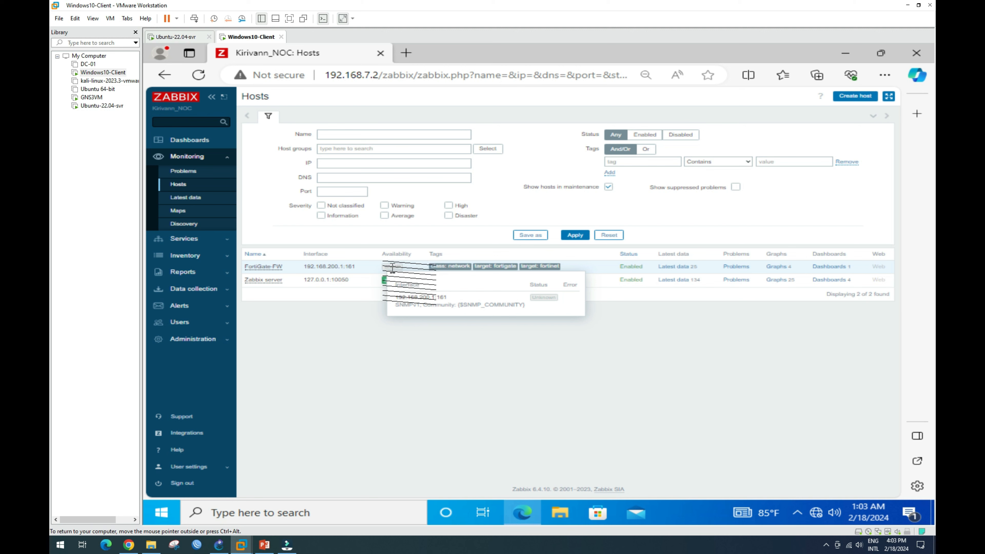
Recheck FortiGate-FW's SNMP availability in the hosts list and open its graphs.
click(187, 223)
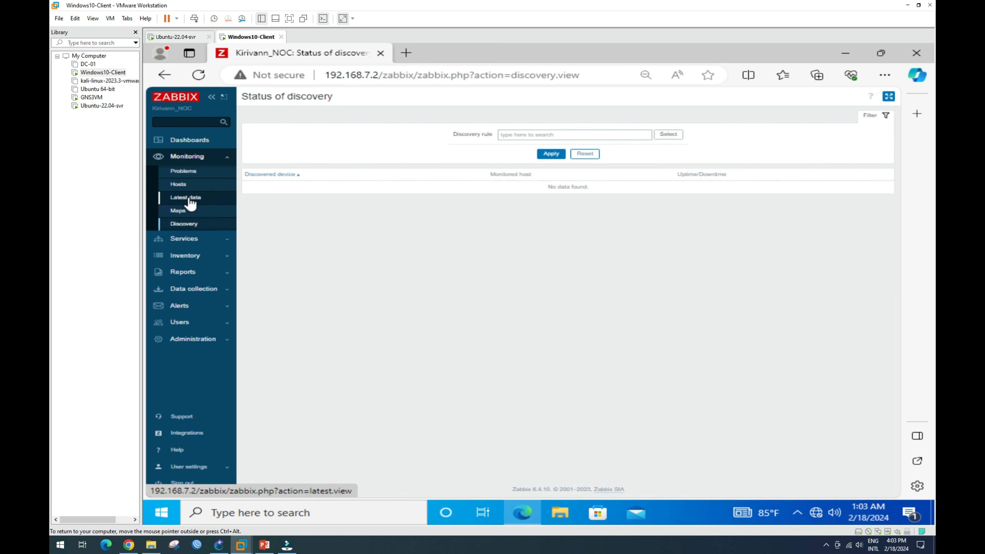
click(185, 197)
click(184, 187)
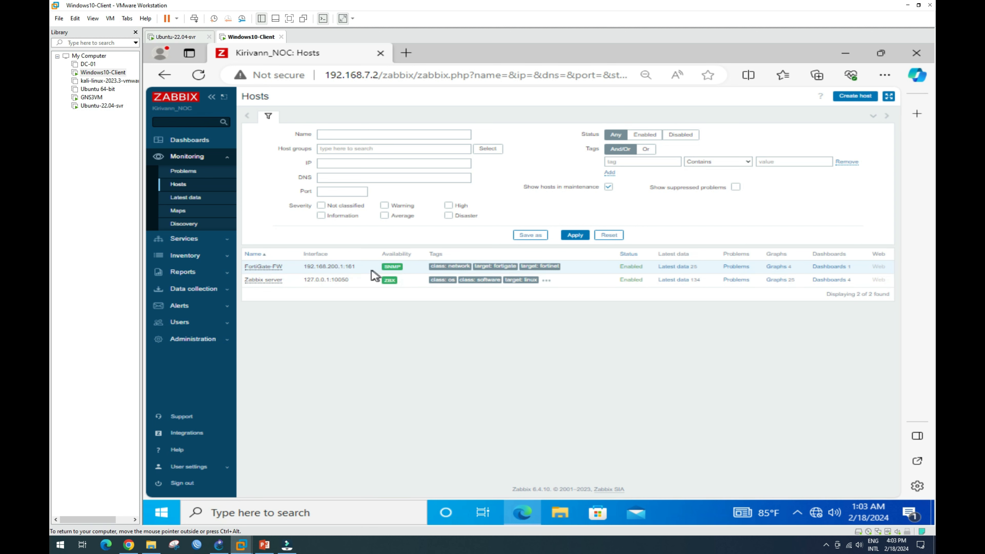
mouse_move(402, 269)
click(777, 268)
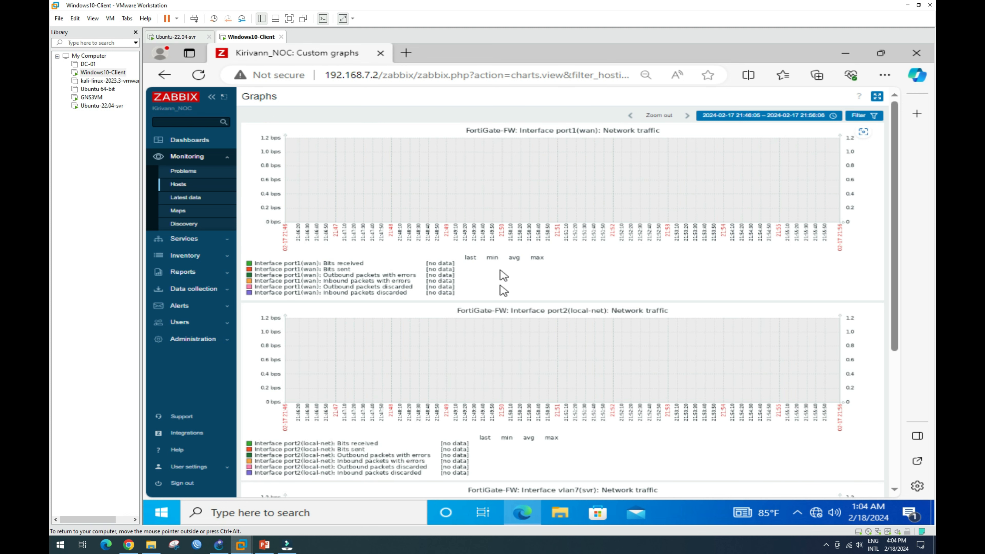
Set the FortiGate-FW graph time period to the last 5 minutes.
click(793, 121)
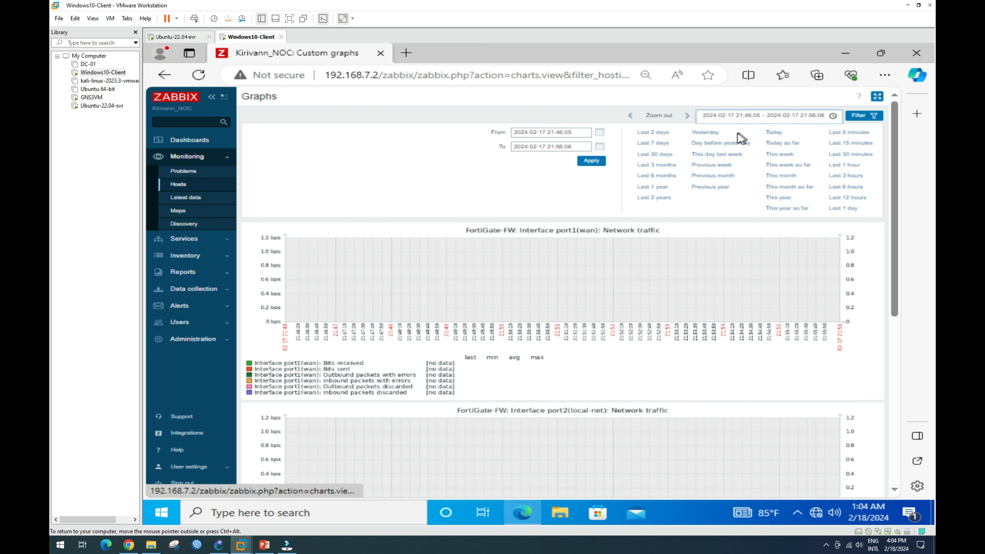
click(850, 134)
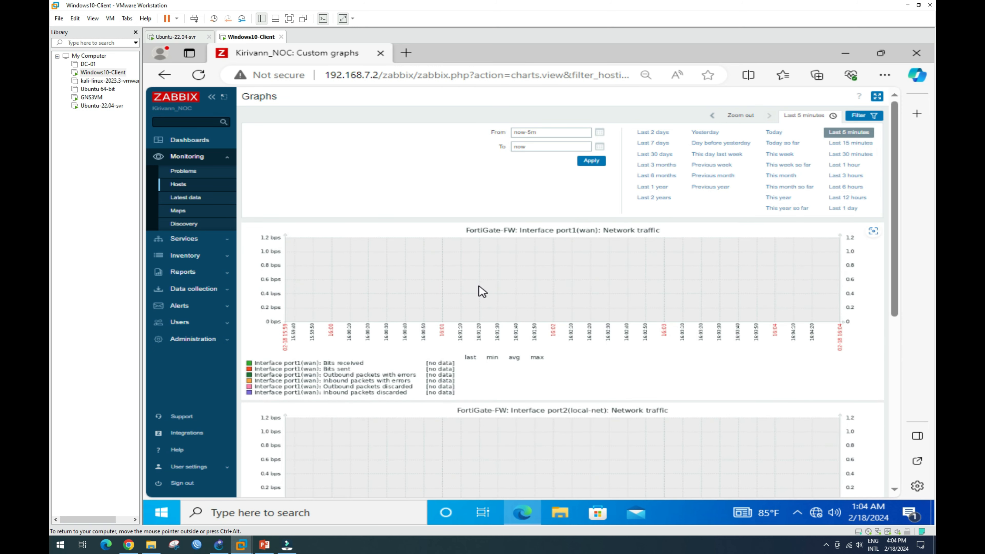
scroll(578, 291, down, 8)
scroll(584, 293, up, 8)
Toggle the port1, port2 and vlan7 interface subfilter tags in the graph filter.
click(870, 116)
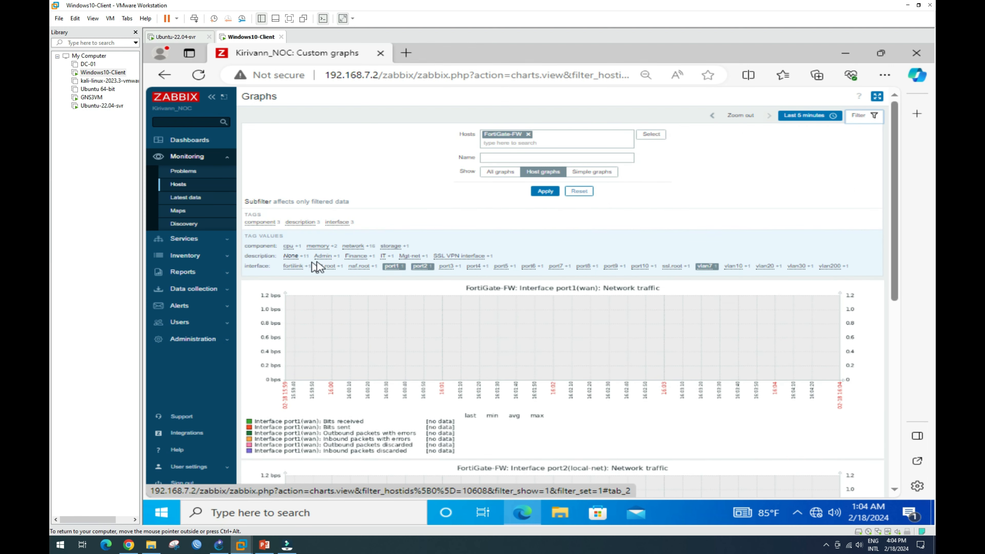
click(392, 268)
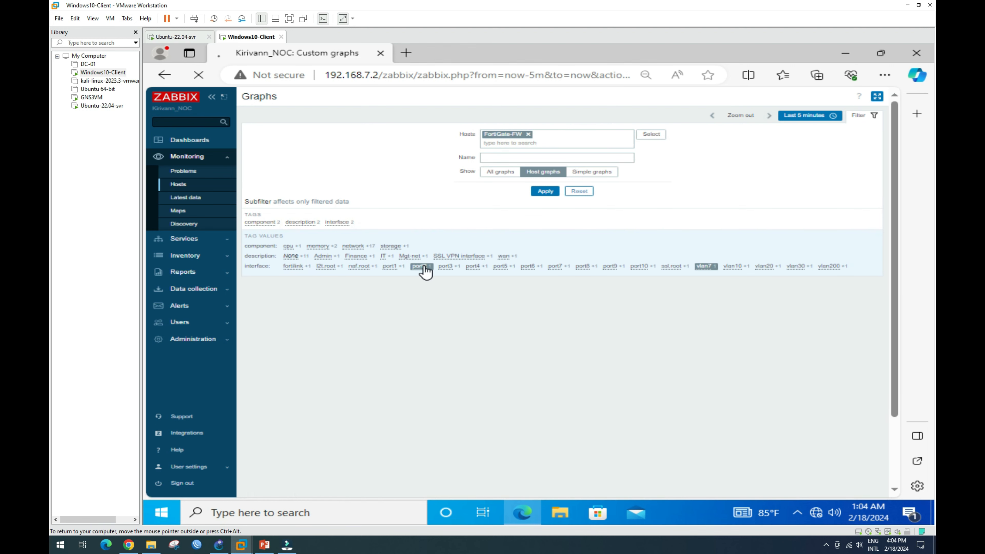
click(425, 268)
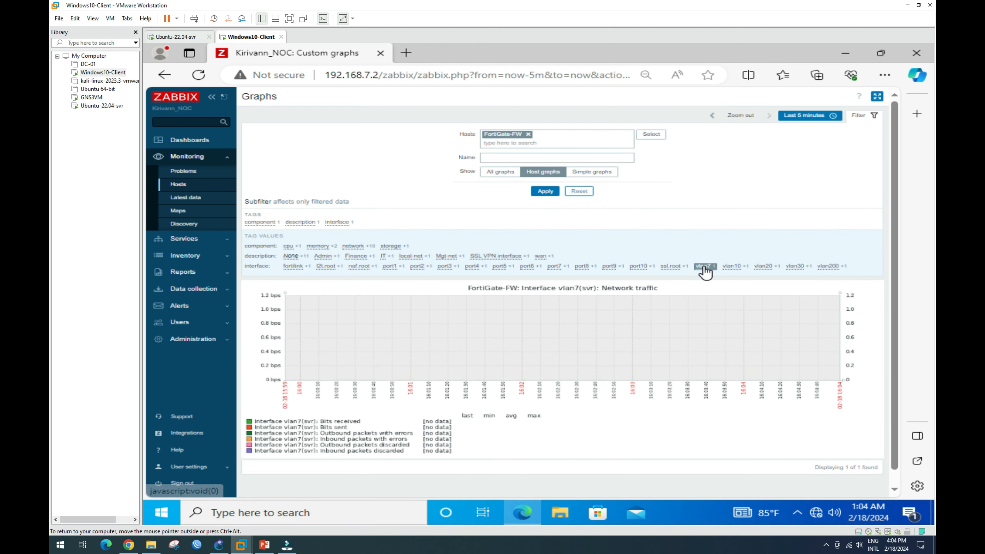
click(704, 268)
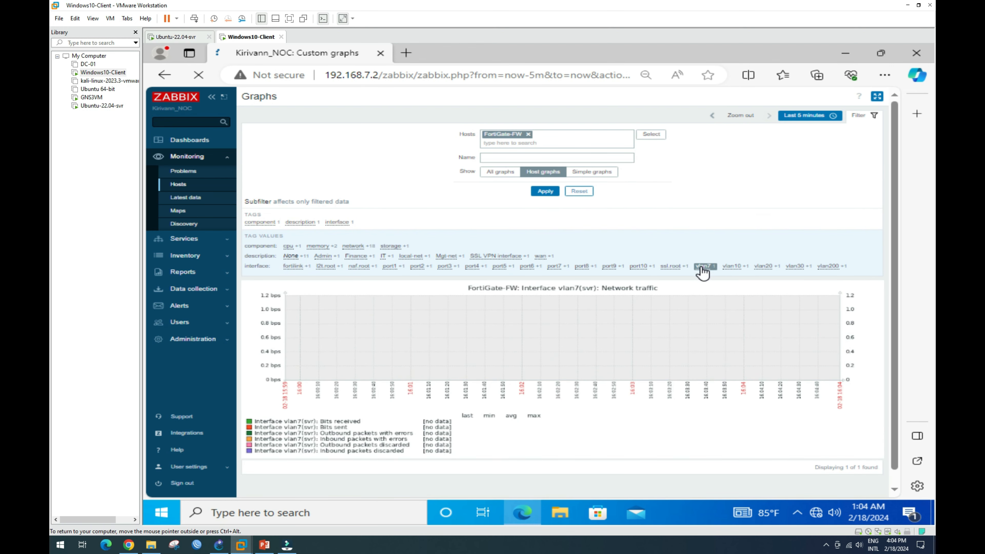
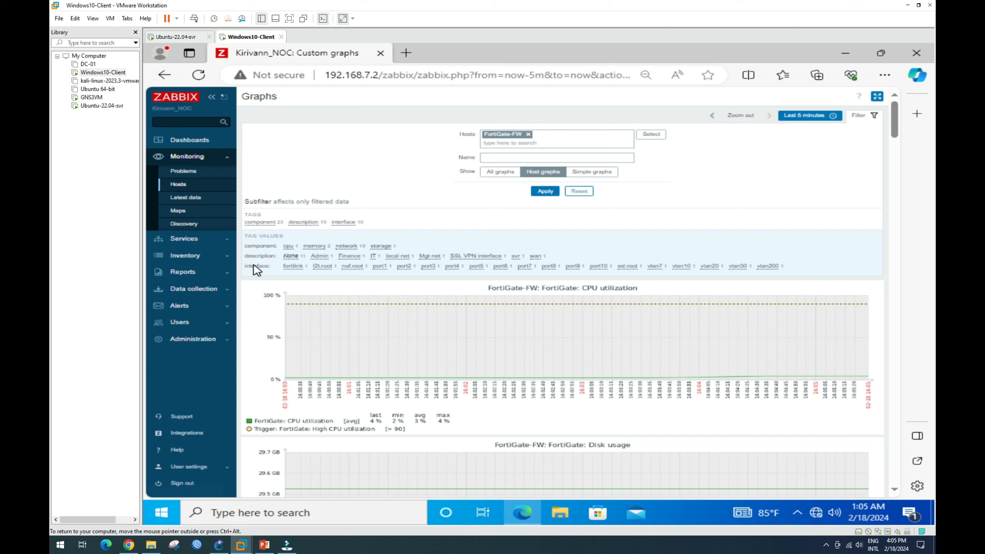
Filter the FortiGate-FW graphs to the cpu and memory tags and review the CPU and memory charts.
click(290, 246)
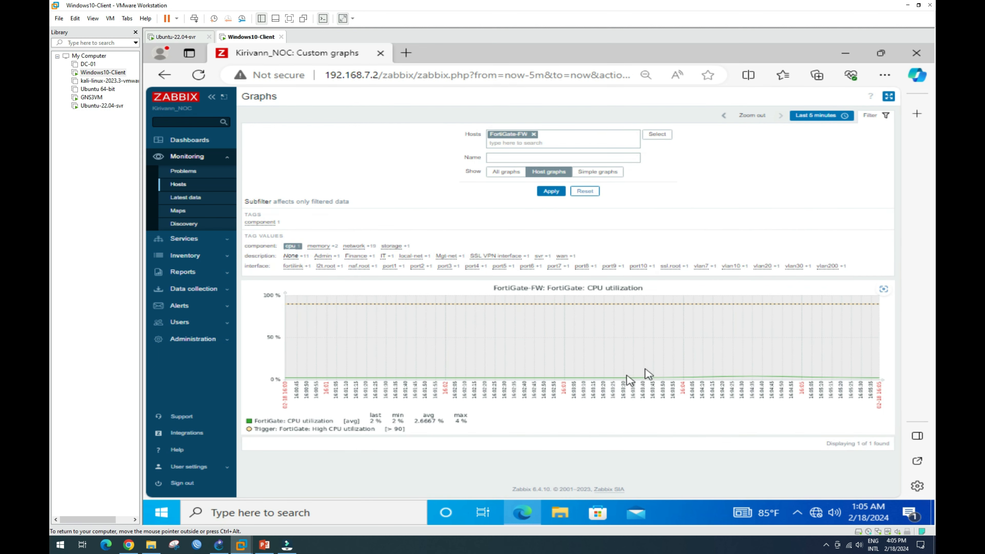
click(326, 248)
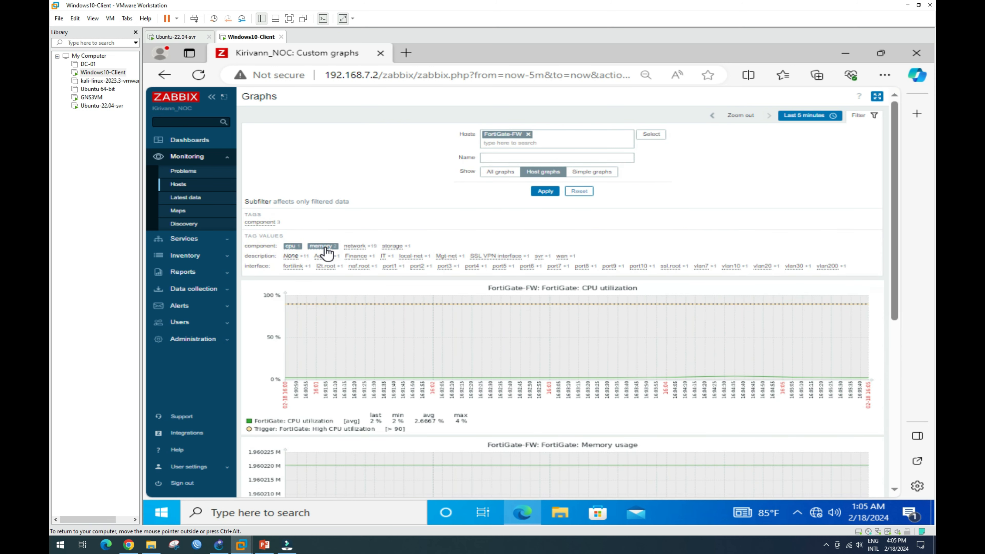
scroll(647, 362, down, 6)
scroll(647, 363, down, 2)
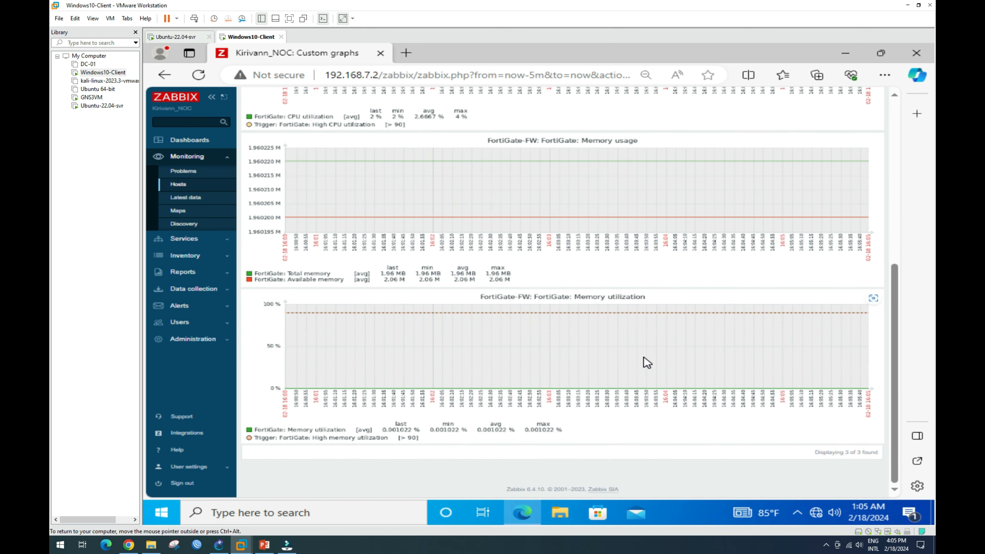
scroll(647, 363, up, 10)
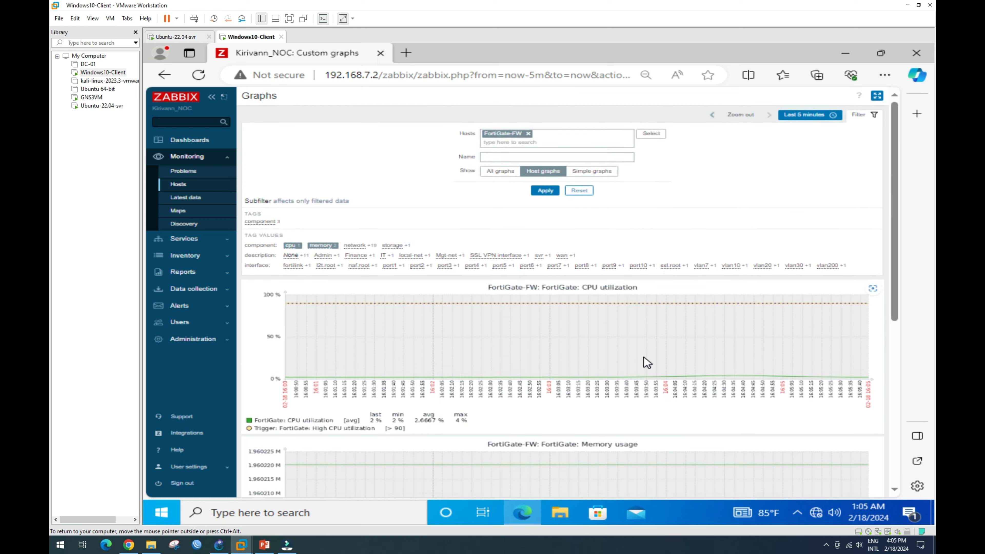
scroll(647, 363, down, 1)
scroll(647, 363, up, 1)
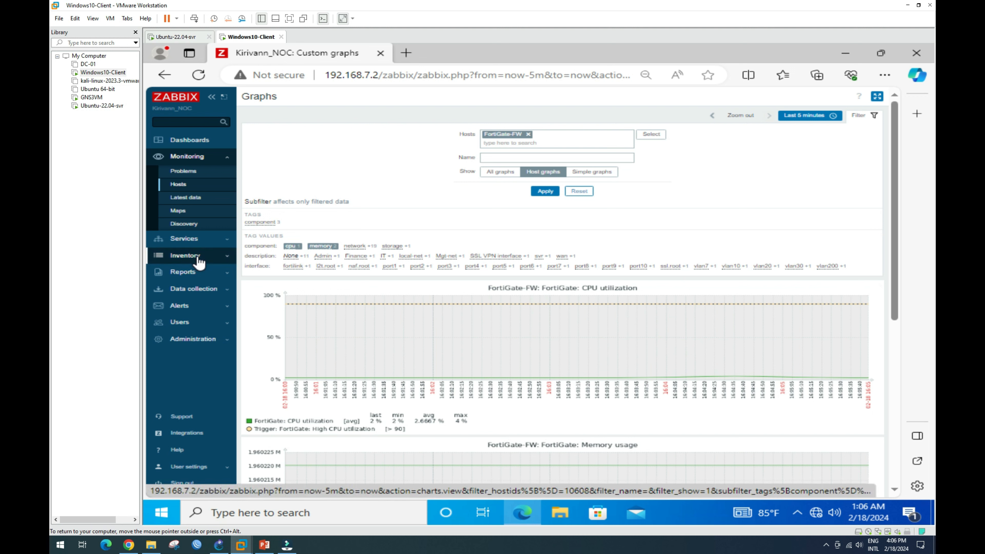
click(185, 256)
Go to the Host groups list under Data collection.
click(204, 256)
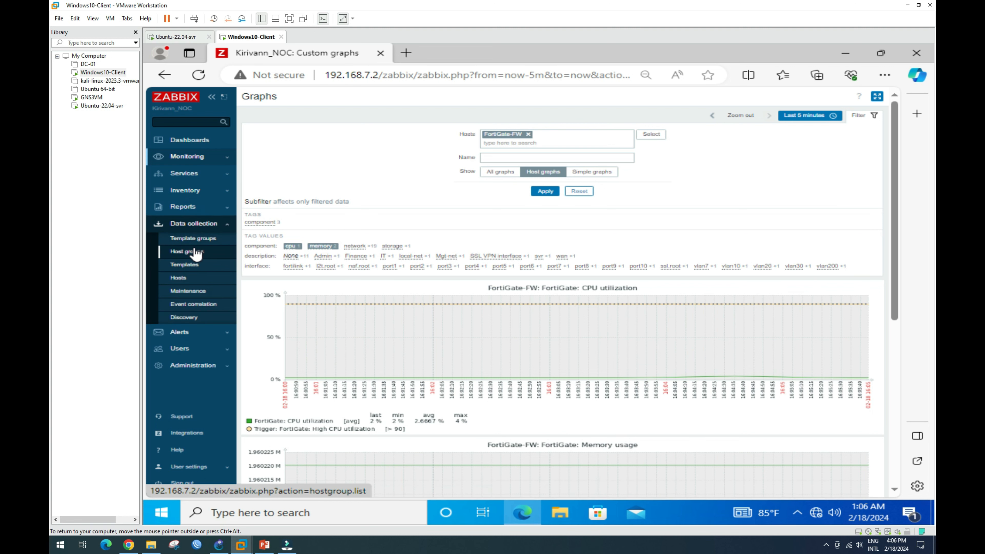
click(178, 277)
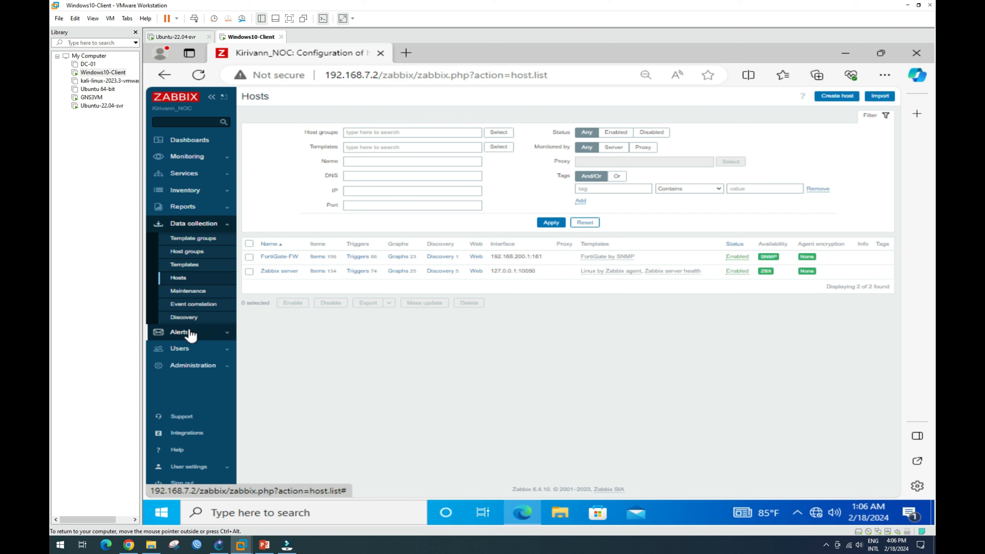
click(192, 255)
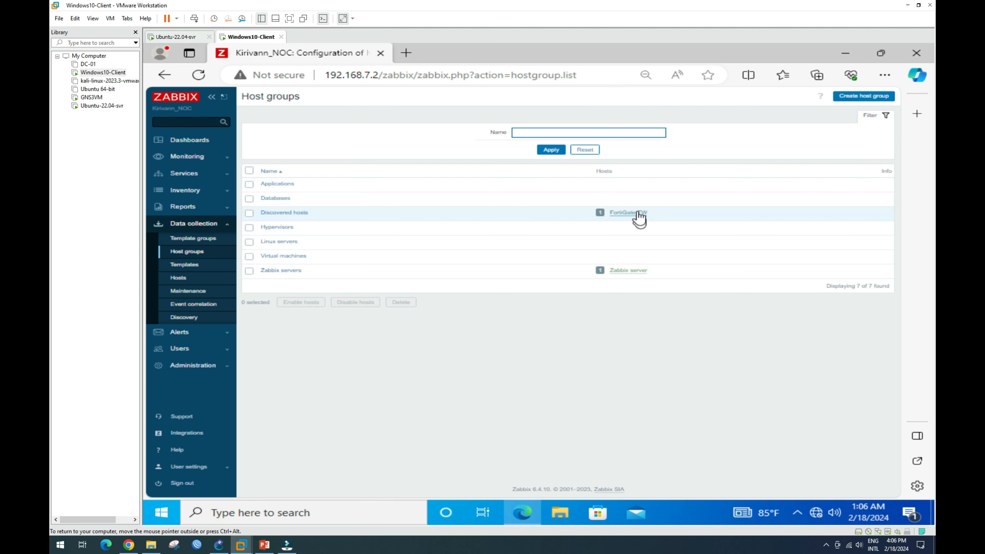
Add a new host group named 'Core Network'.
click(871, 96)
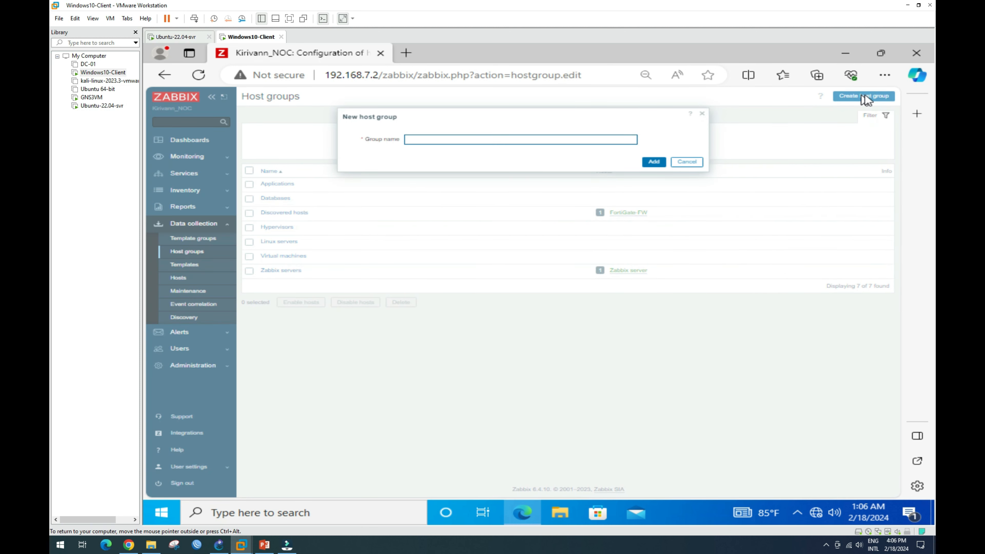
click(467, 140)
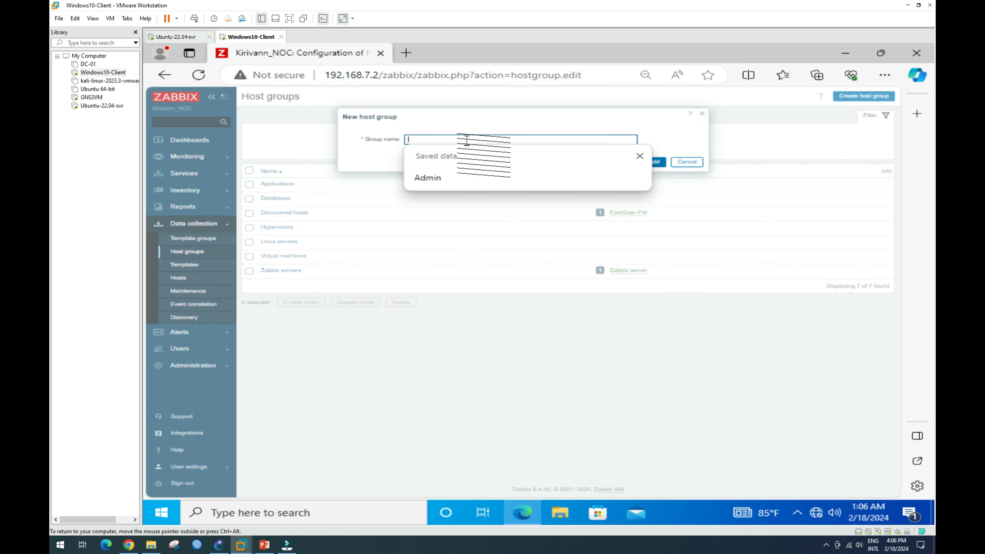
click(544, 122)
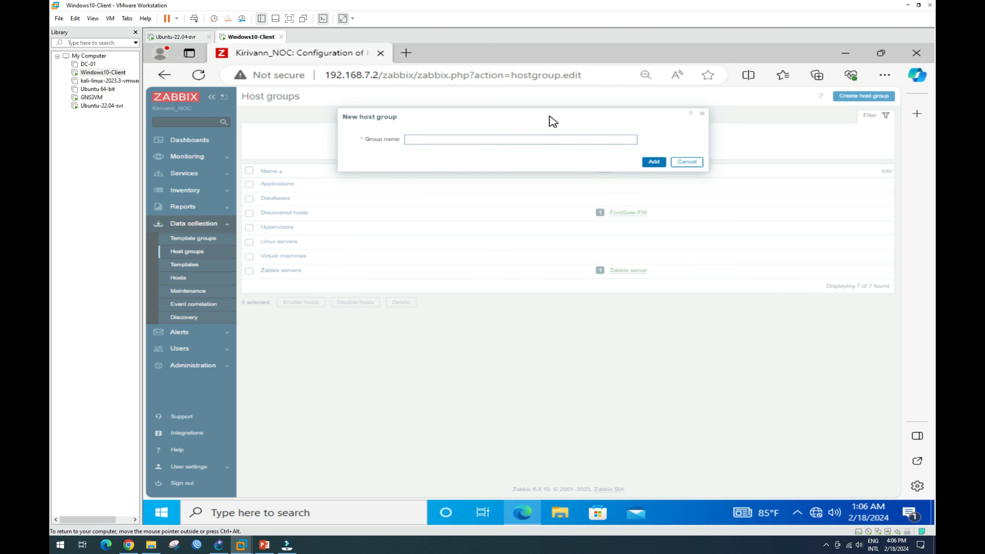
click(477, 140)
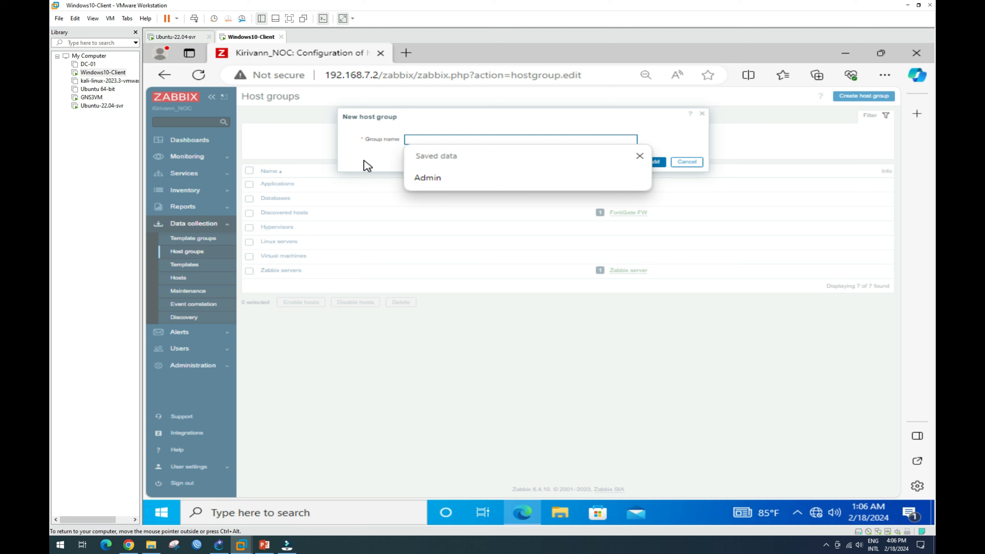
text(Core Network)
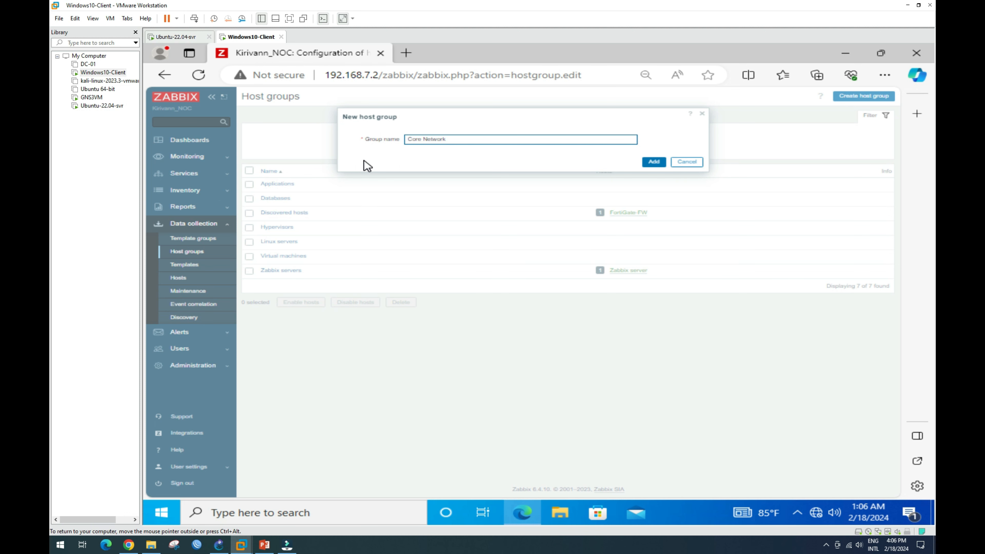
click(655, 162)
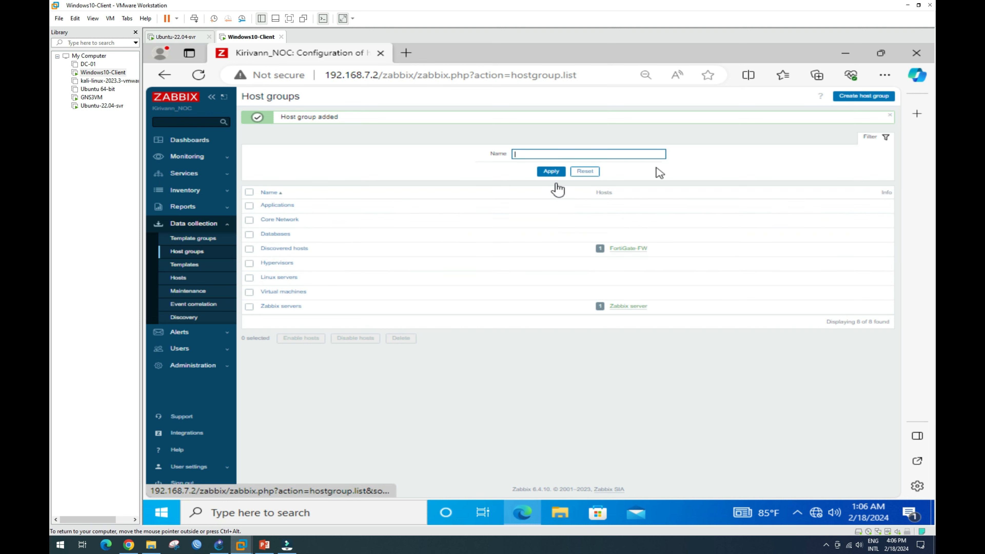
Add another host group named 'Cisco Network Switch'.
click(876, 100)
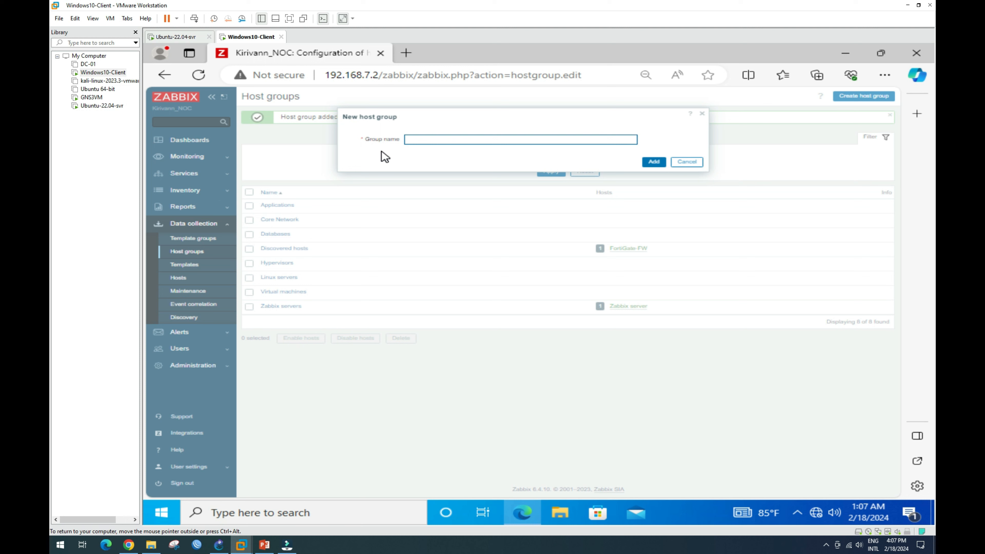
text(C)
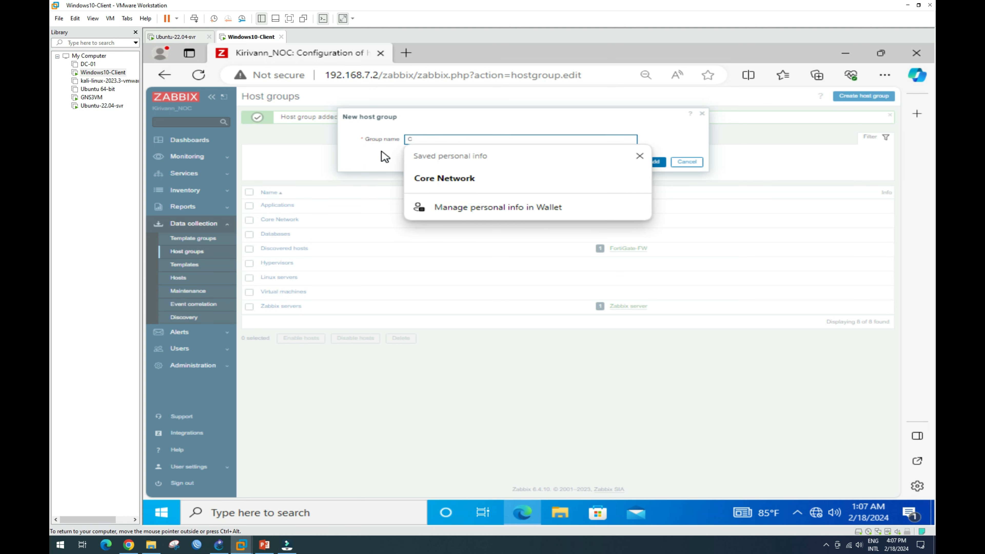
text(isco Network Switch)
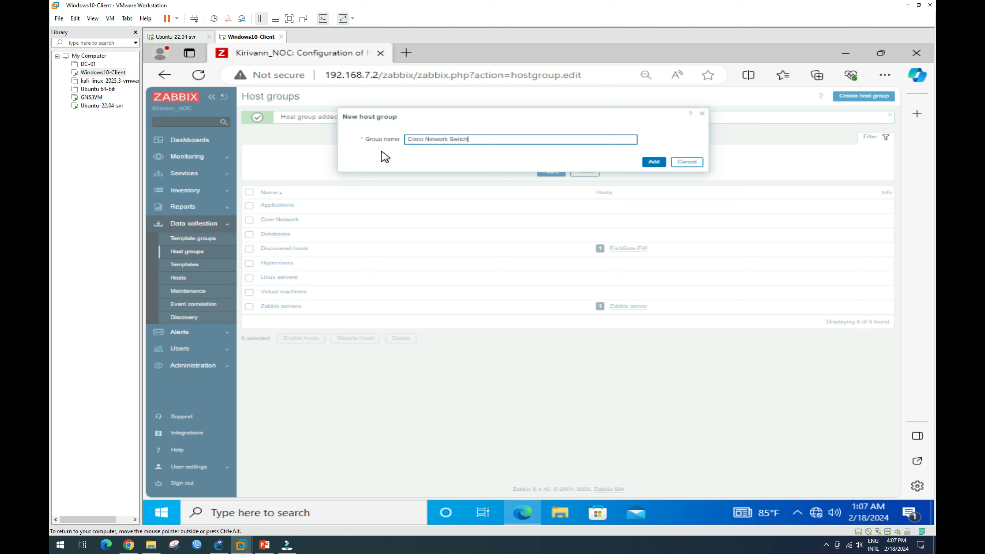
click(653, 163)
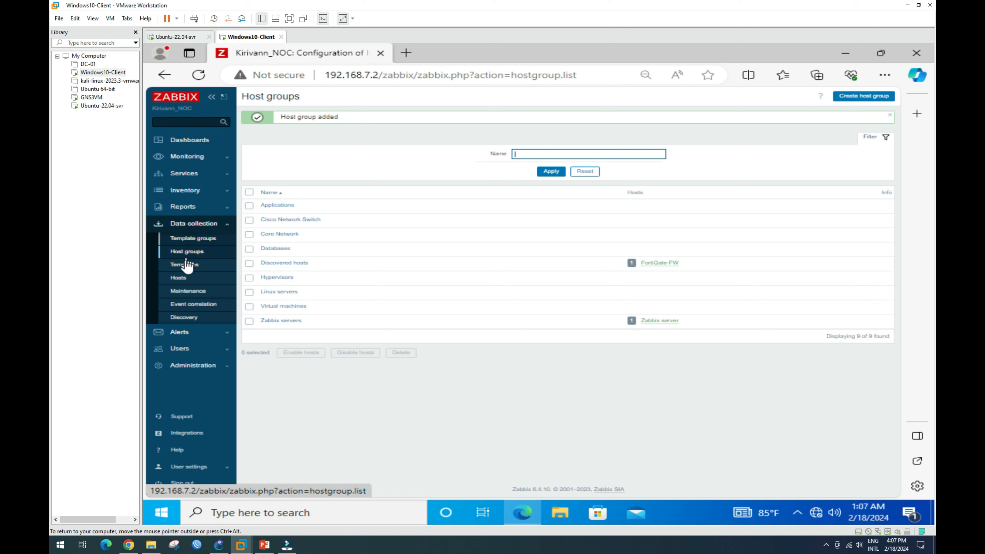
Assign FortiGate-FW to Core Network, remove Discovered hosts, and update the host.
click(178, 278)
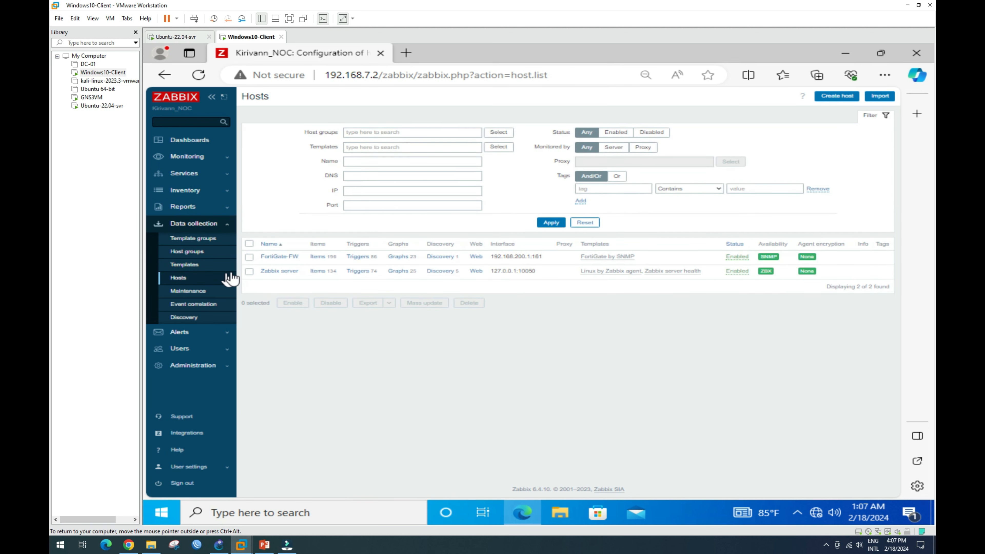
click(273, 261)
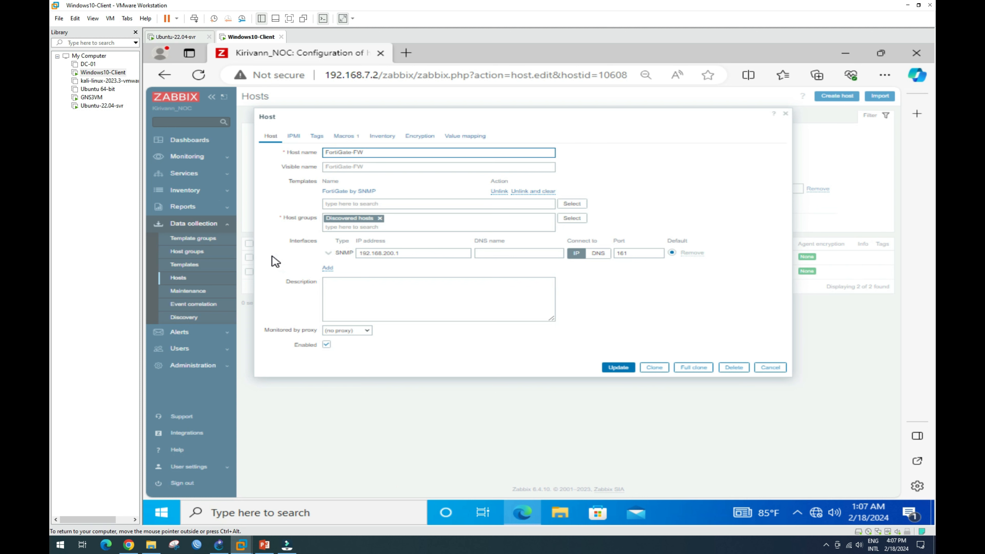
click(572, 219)
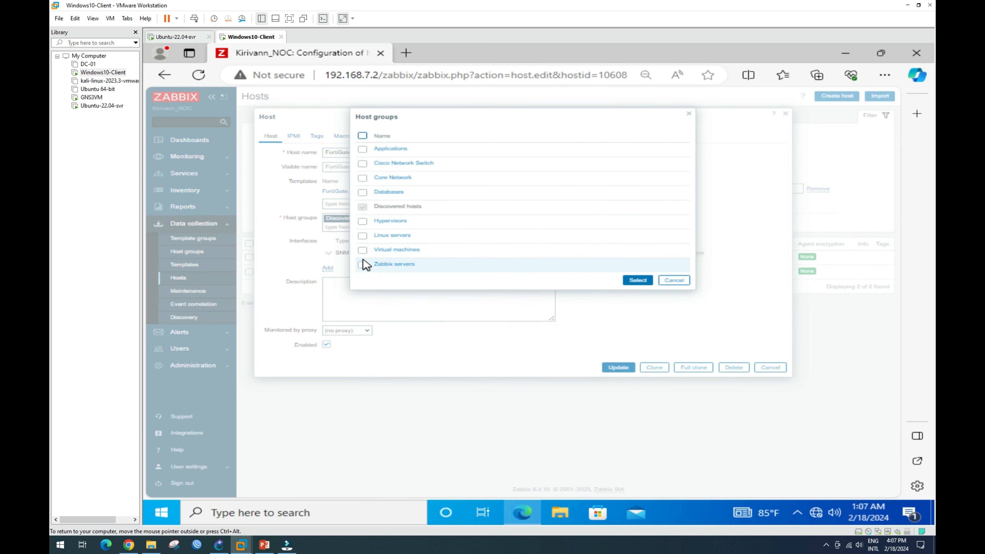
click(362, 178)
click(638, 280)
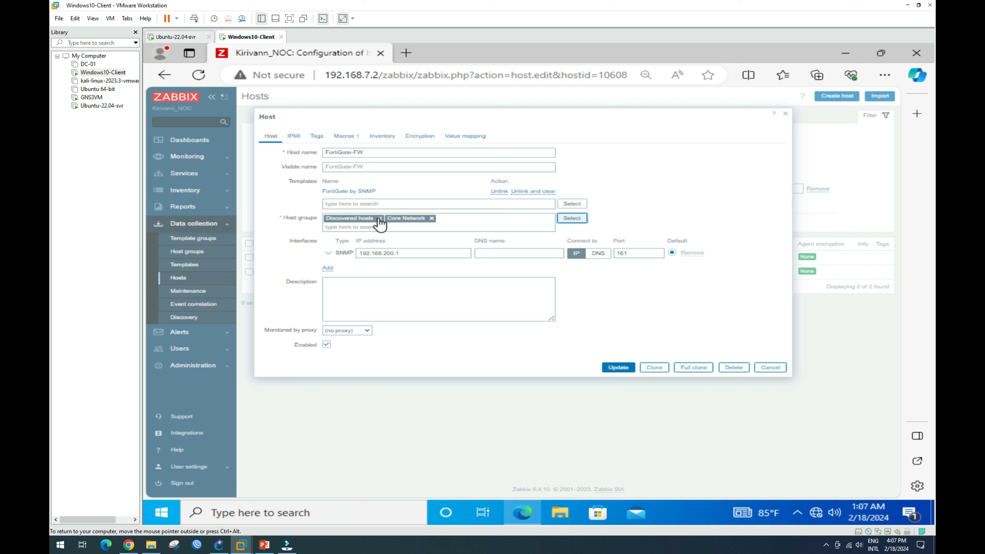
click(380, 218)
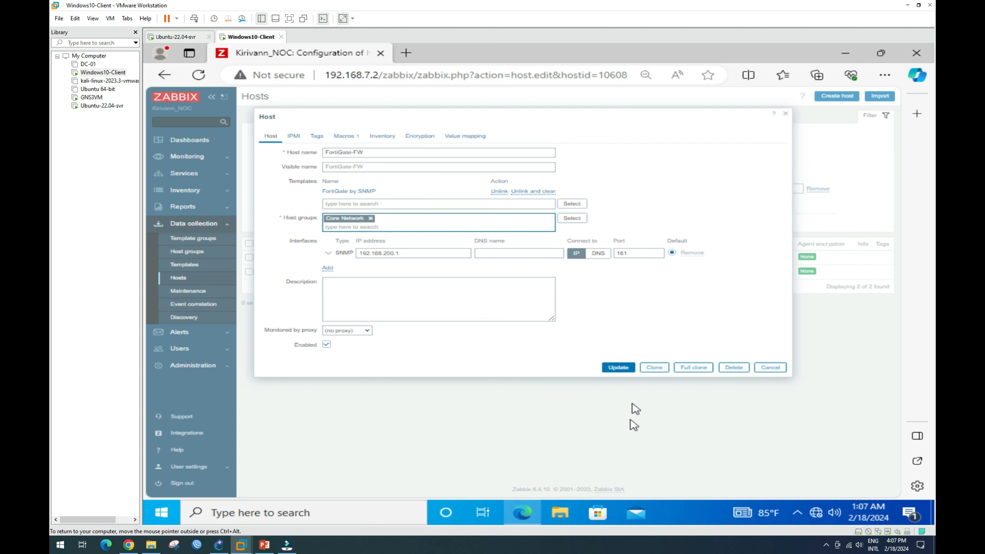
click(621, 368)
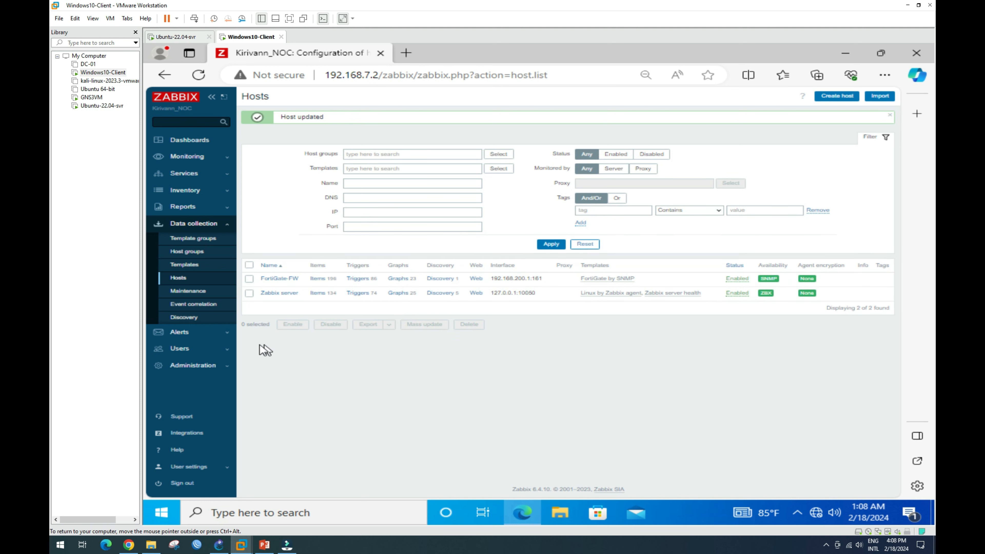
click(201, 157)
Open FortiGate-FW's graphs from Monitoring > Hosts and scroll through them.
click(178, 186)
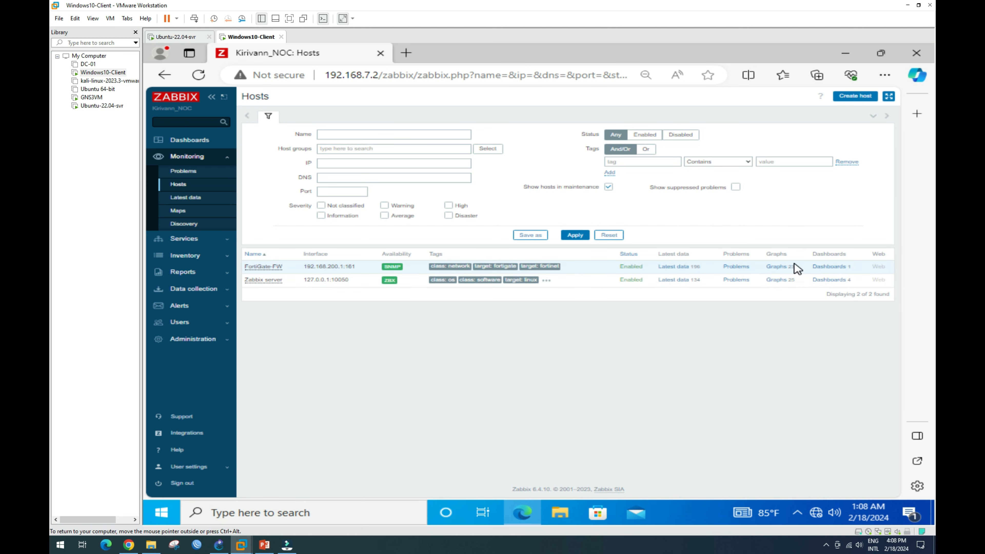
click(783, 268)
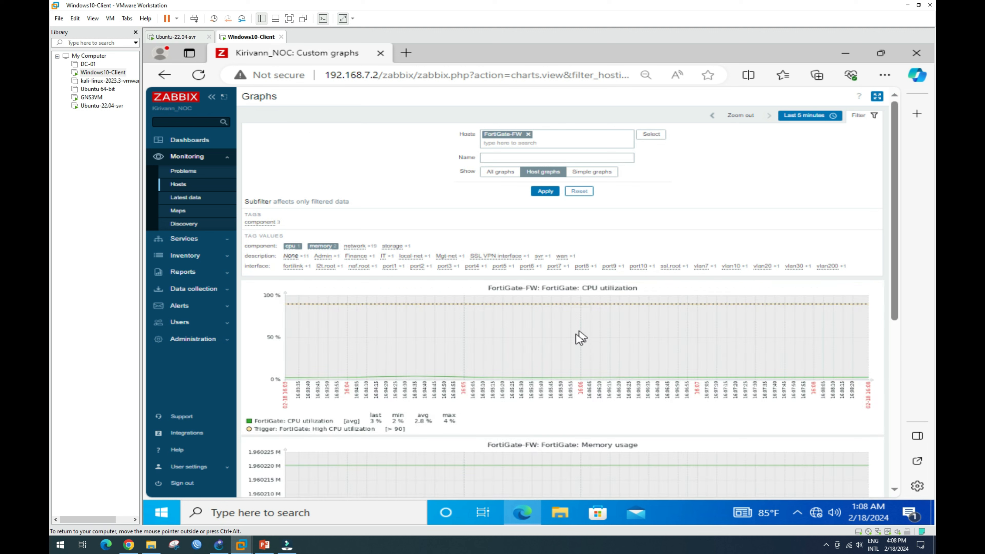
scroll(537, 335, down, 3)
scroll(535, 334, down, 3)
scroll(589, 298, up, 5)
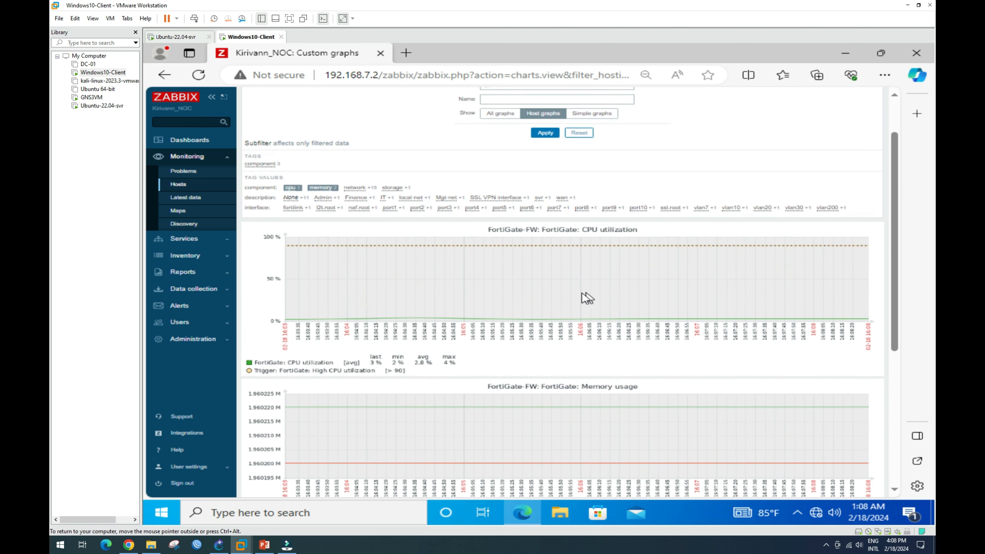
scroll(594, 260, up, 2)
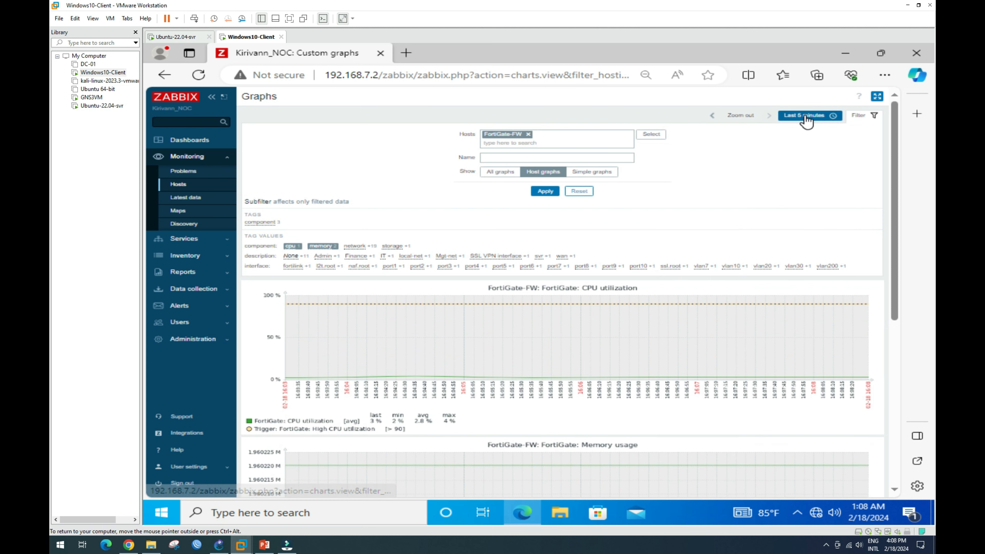
Clear the cpu and memory subfilter tags so all FortiGate-FW graphs show.
click(858, 117)
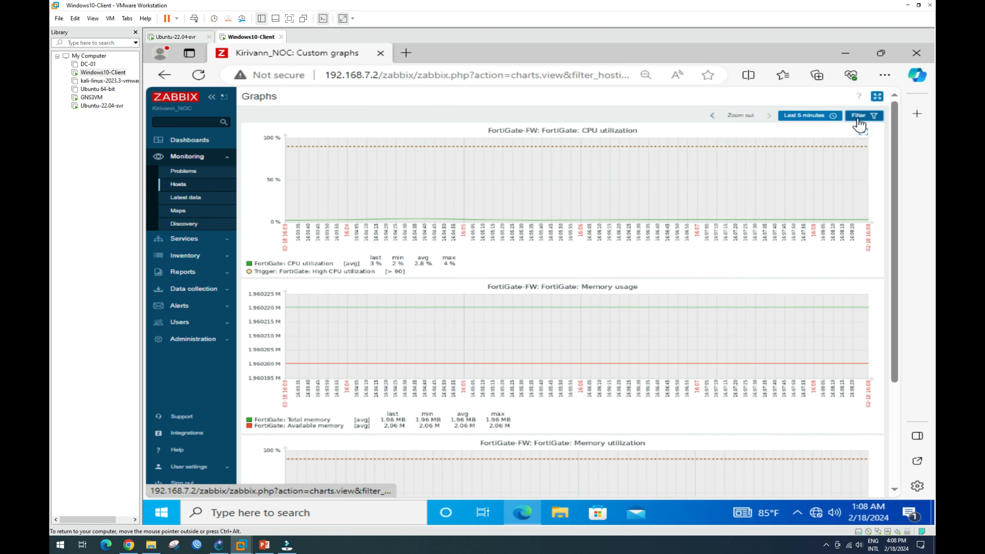
click(859, 118)
click(316, 249)
click(292, 249)
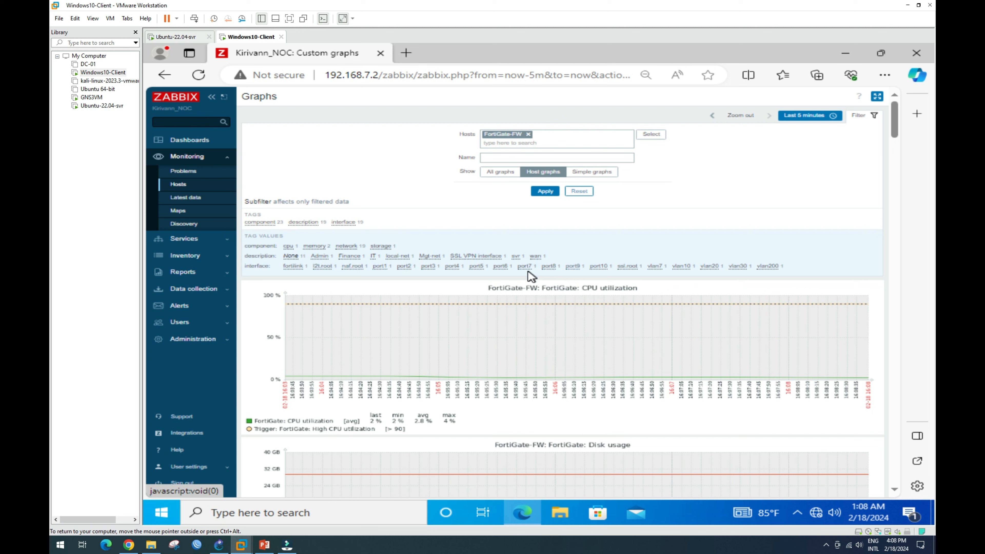
Filter FortiGate-FW graphs to vlan200, vlan7 and vlan10 traffic and review them.
click(767, 267)
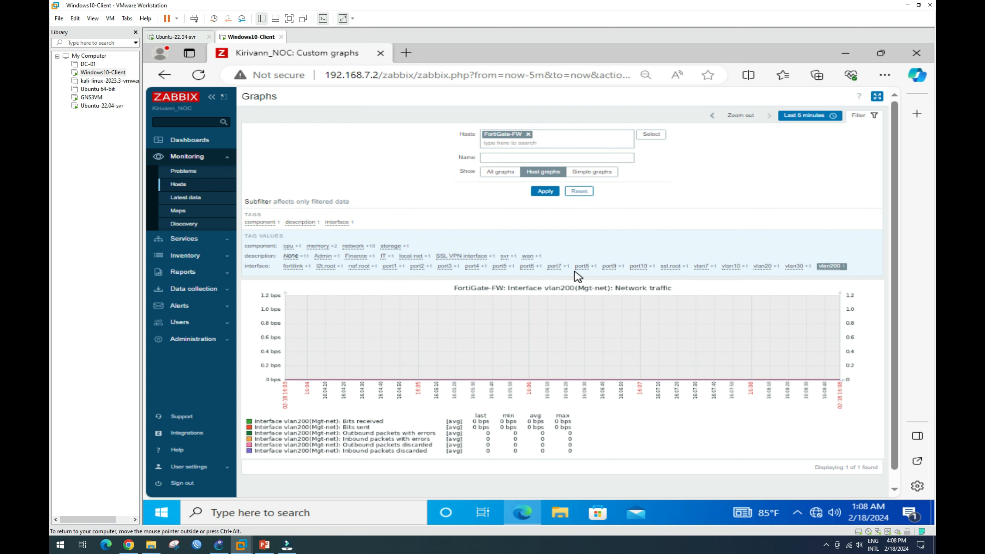
click(704, 267)
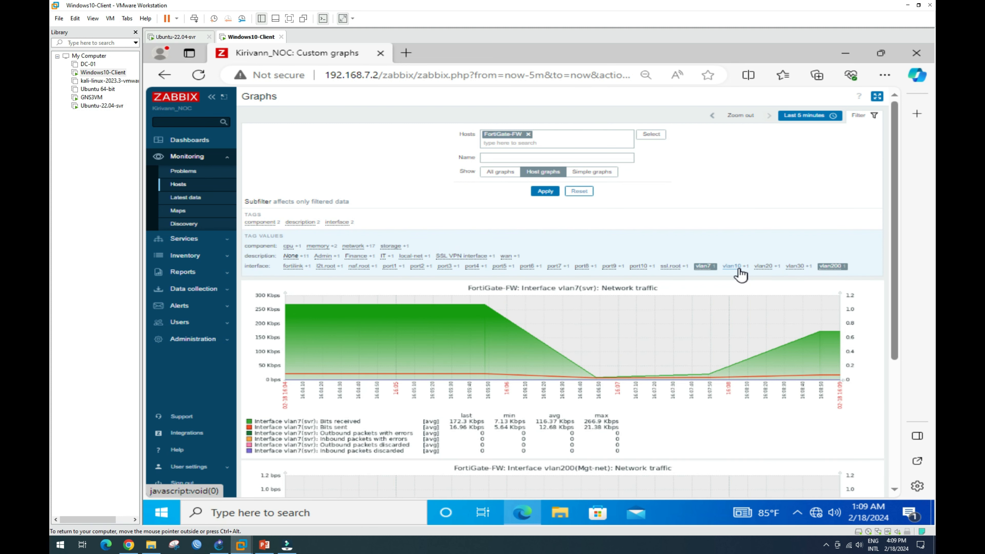
click(734, 268)
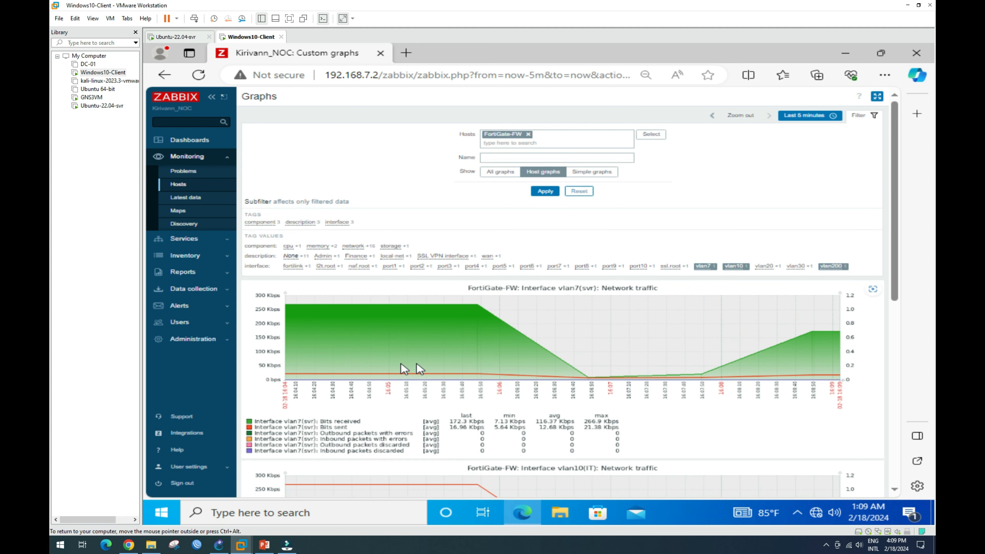
scroll(440, 348, down, 5)
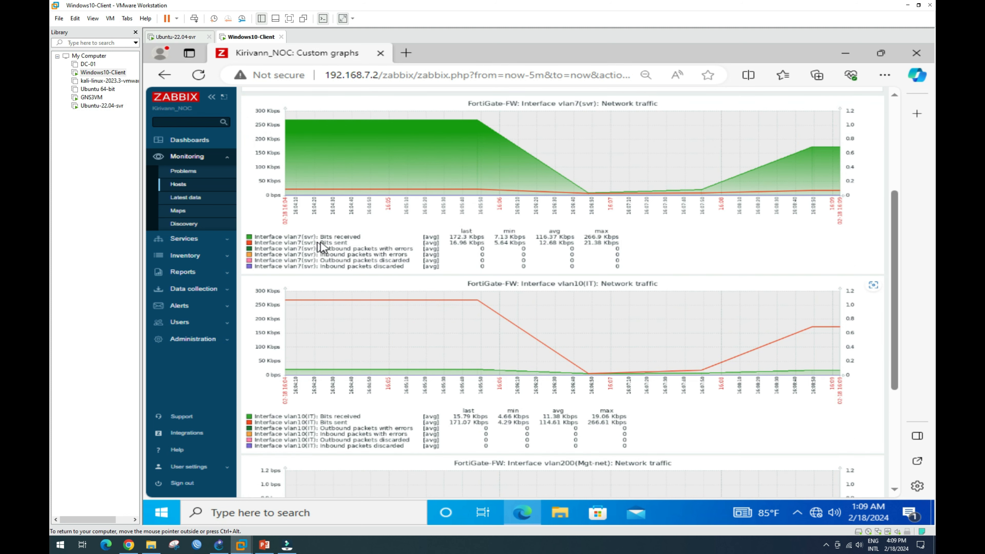
scroll(354, 244, up, 2)
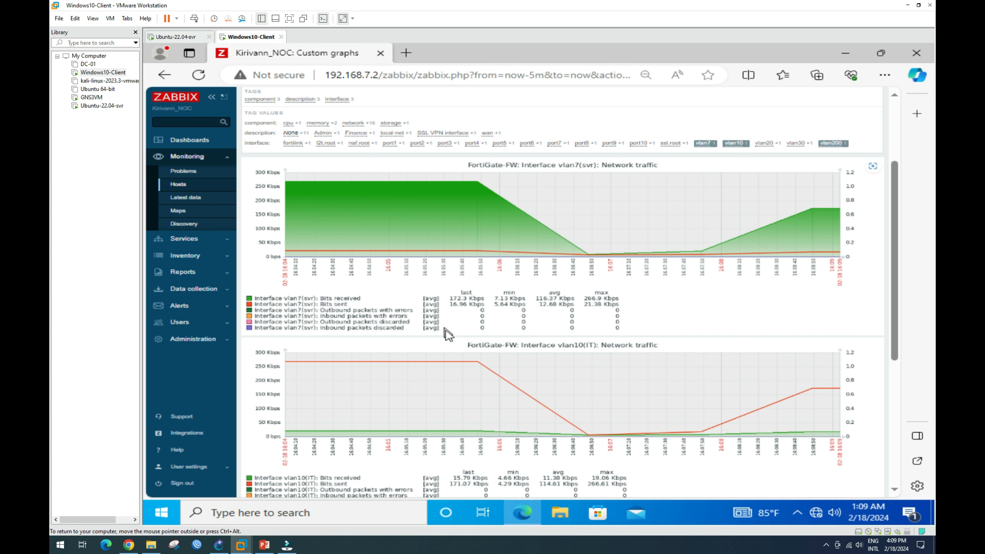
scroll(452, 342, down, 3)
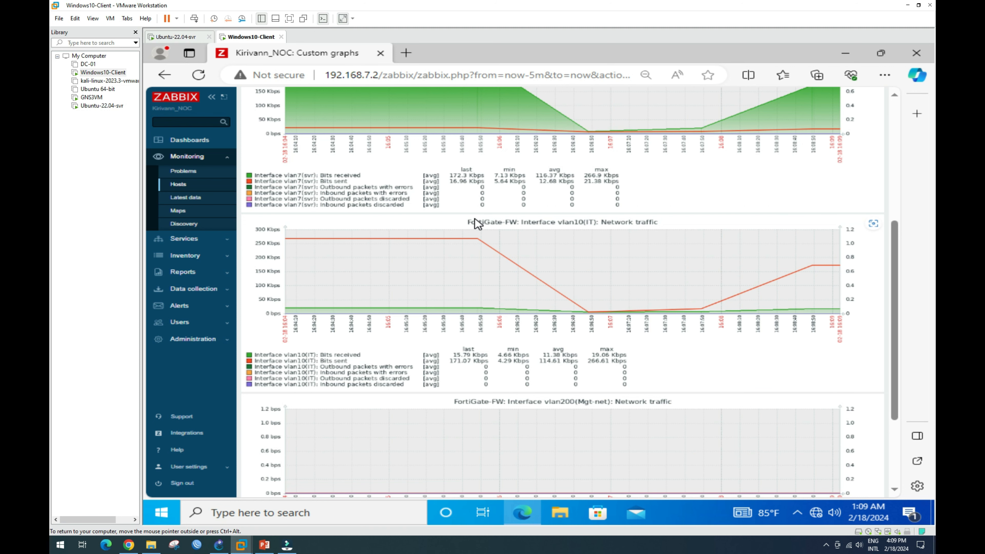
scroll(617, 311, up, 5)
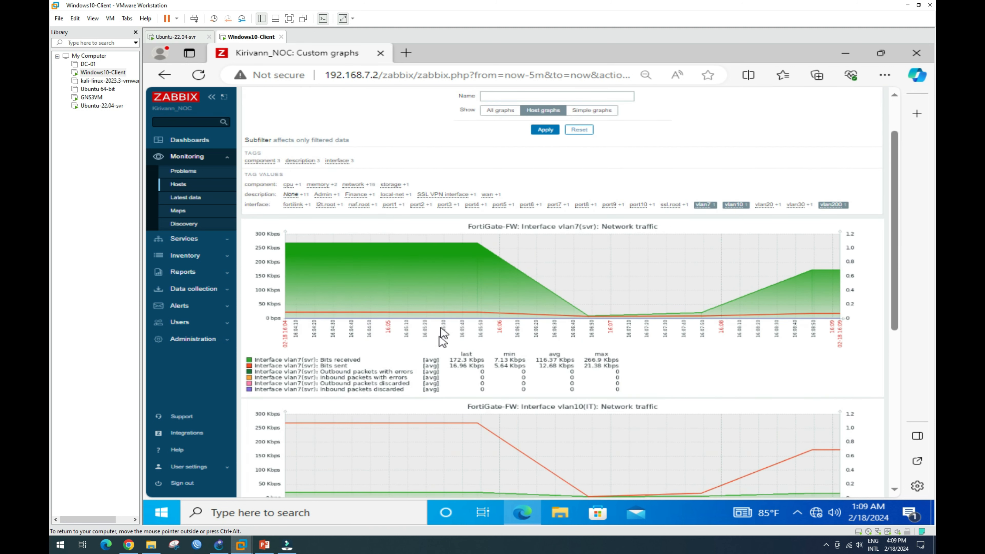
scroll(466, 408, down, 3)
scroll(466, 408, down, 3)
scroll(466, 392, up, 5)
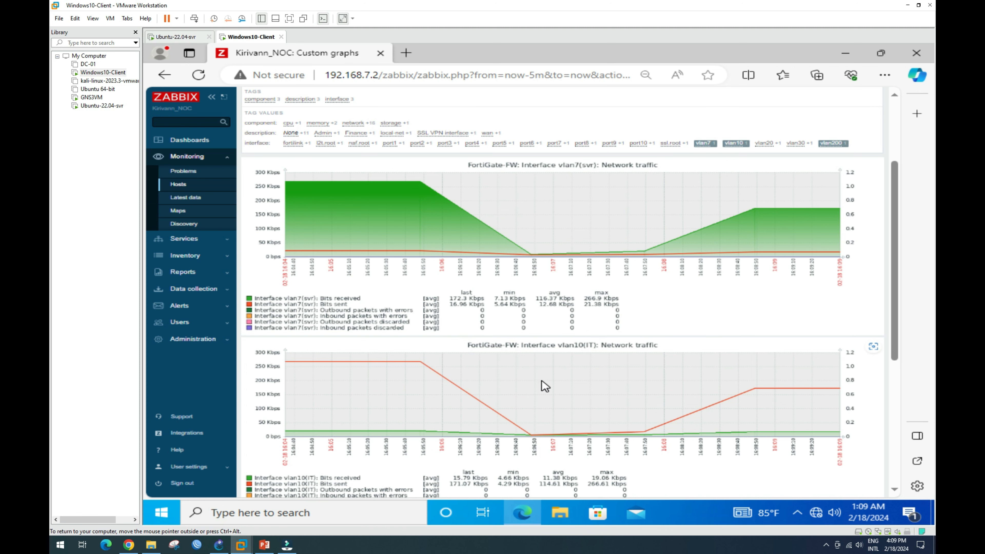
Return to the monitoring Hosts list and bring up the GNS3 topology.
scroll(561, 390, down, 5)
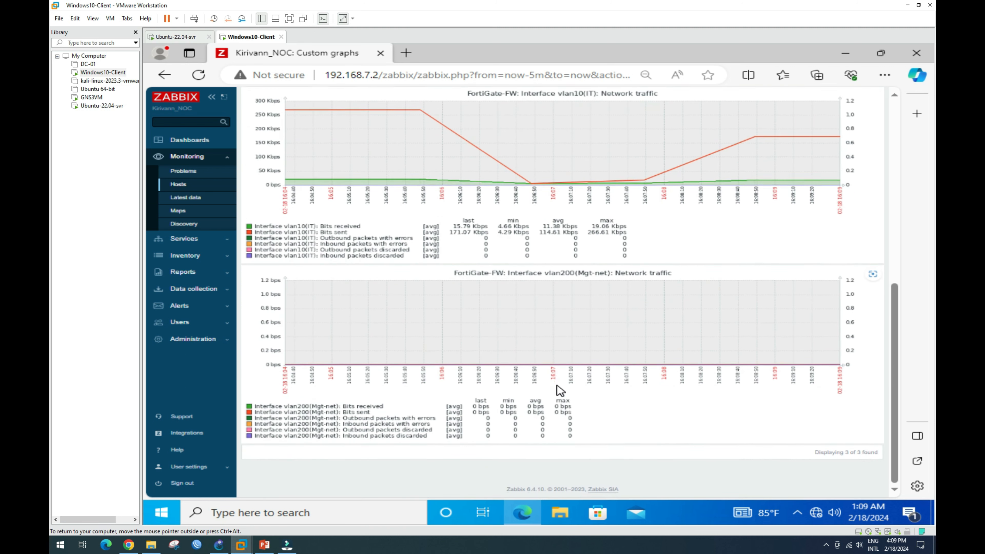
scroll(488, 322, up, 10)
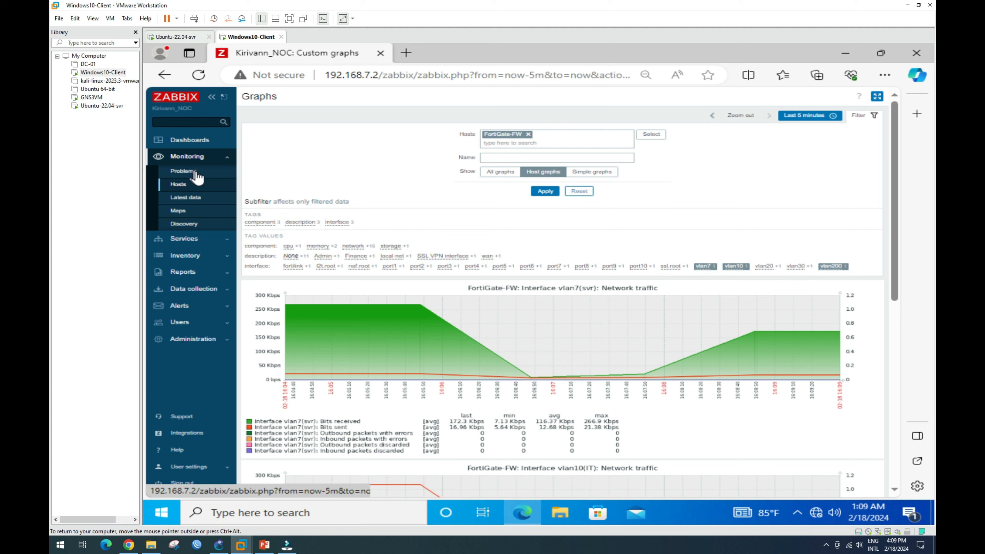
click(182, 185)
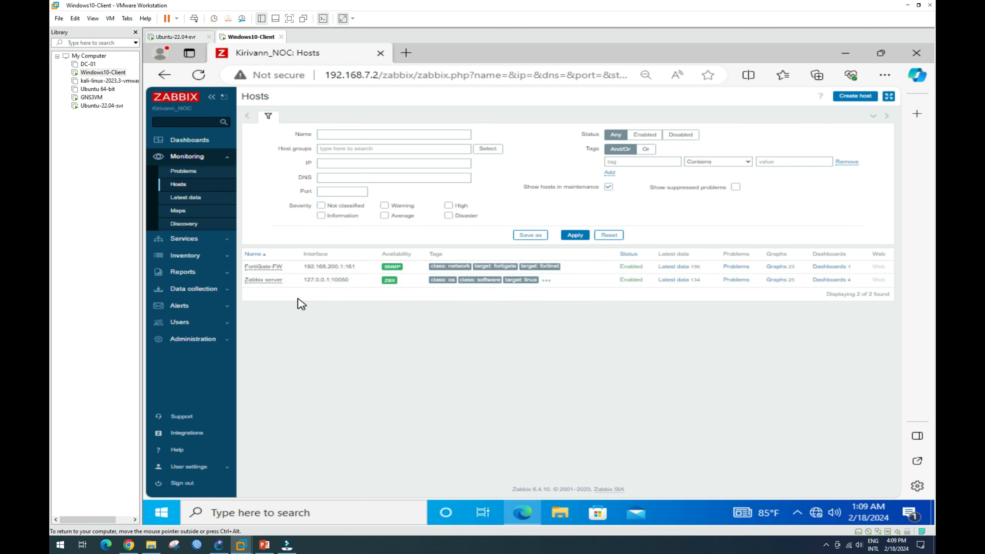
click(219, 547)
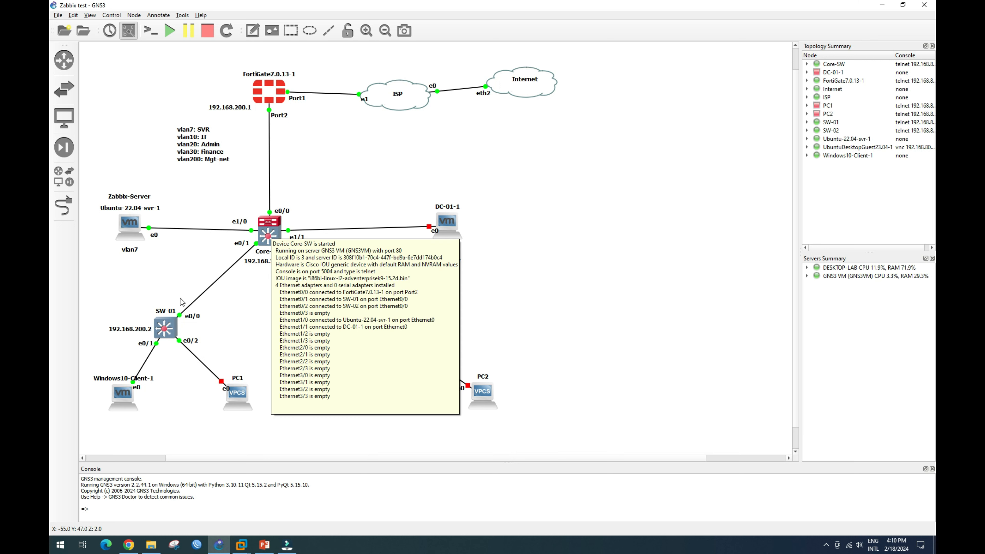
Open a Solar-PuTTY console to the Core-SW switch from the GNS3 topology.
mouse_move(165, 330)
mouse_move(394, 333)
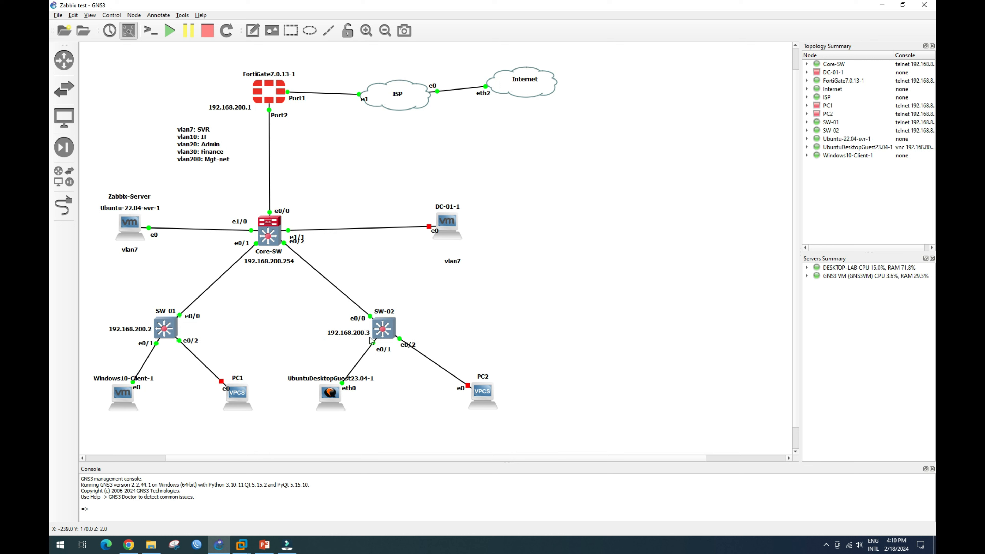
double_click(274, 241)
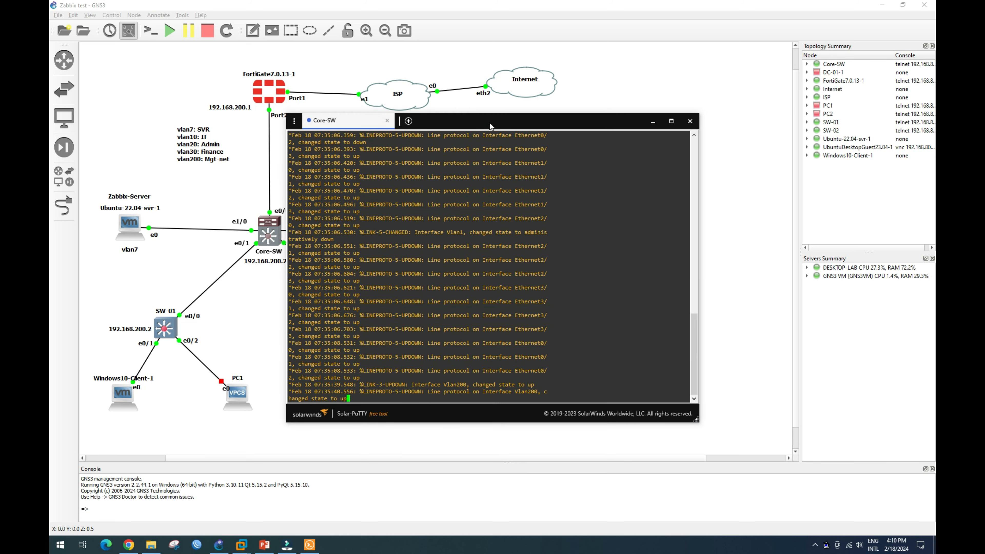
Reposition the console and run 'sh run' on Core-SW.
drag(618, 107, 650, 143)
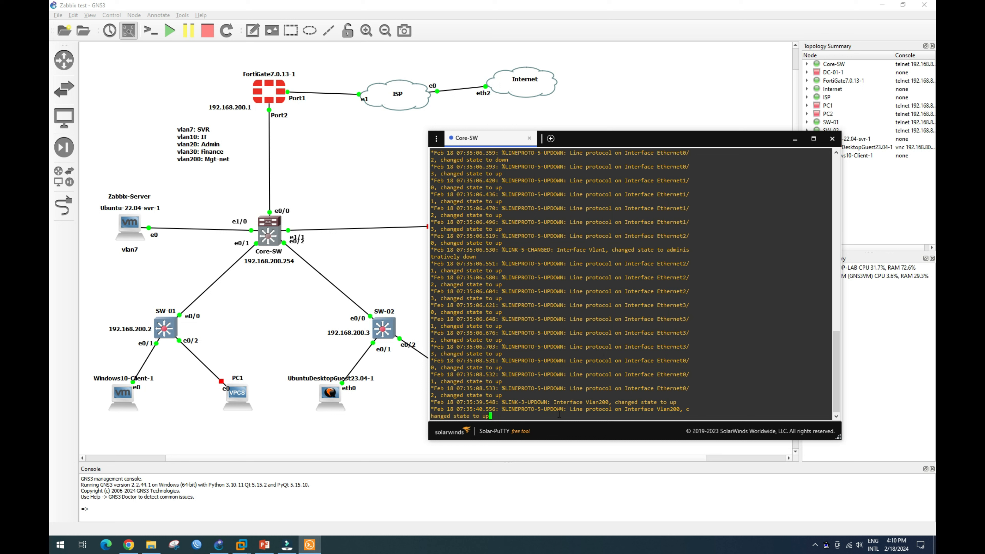
key(Return)
key(Return)
key(Return)
key(Return)
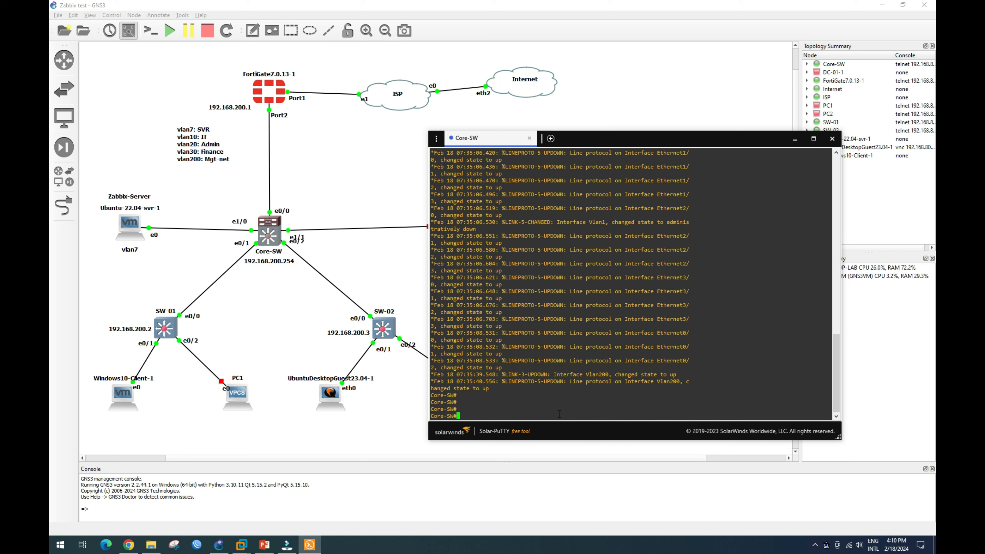
text(sh run)
key(Return)
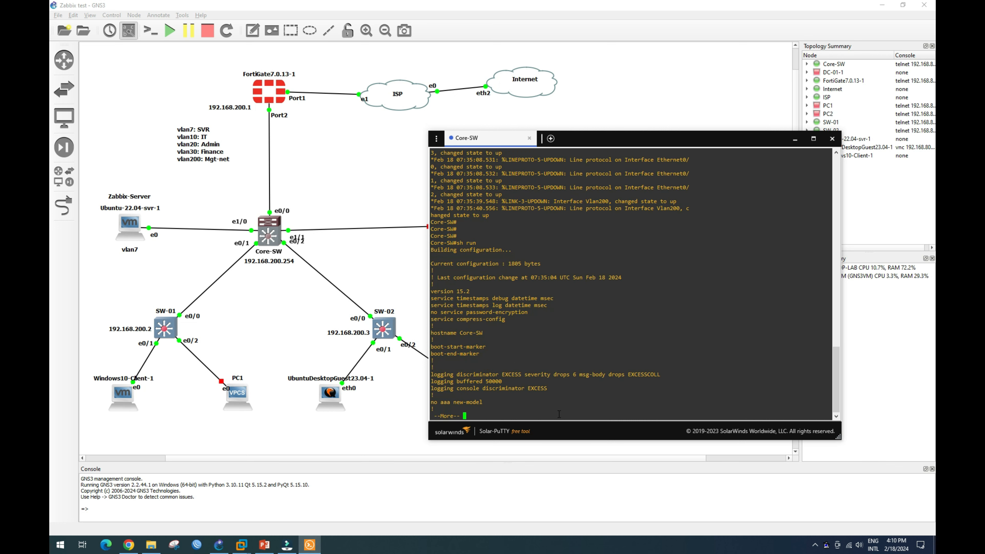
Page through the running configuration to the Vlan200 interface and highlight it.
key(Return)
key(Return)
key(Return)
key(Return)
key(Return)
key(Return)
key(Return)
key(Return)
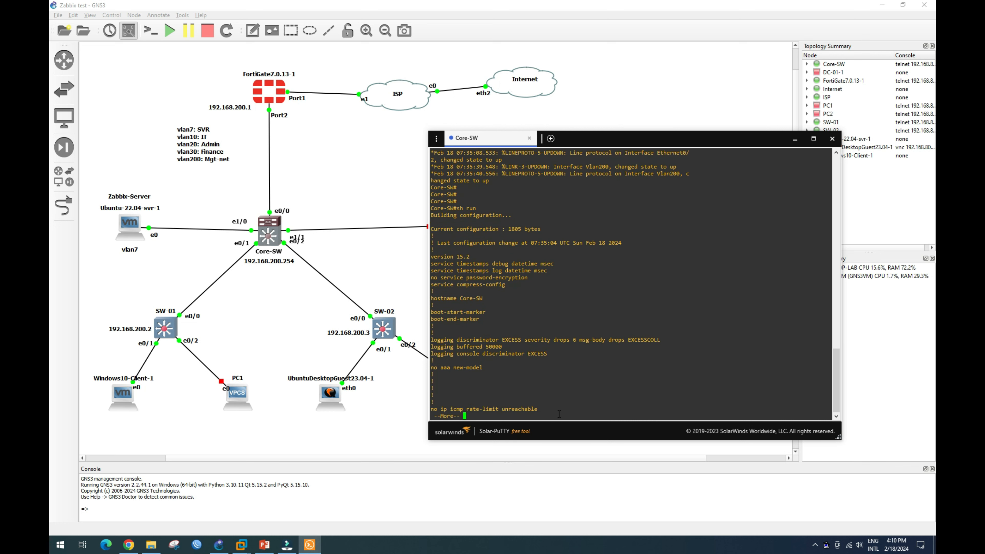
key(Return)
key(Return)
key(Return)
key(Return)
key(Return)
key(Return)
key(Return)
key(Return)
key(Return)
key(Return)
key(Return)
key(Return)
key(Return)
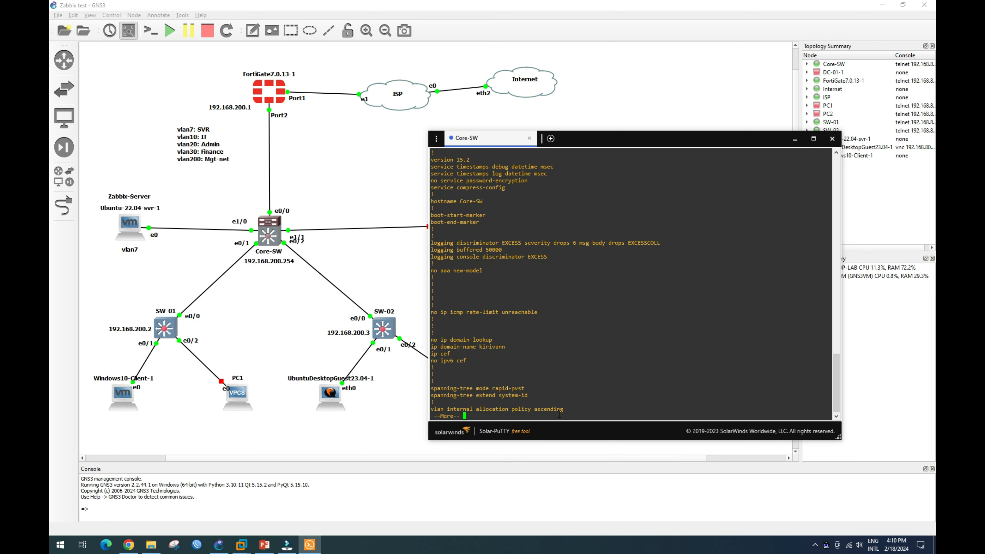
key(Return)
key(Return)
key(Return)
key(Return)
key(Return)
key(Return)
key(Return)
key(Return)
key(Return)
key(Return)
key(Return)
key(Return)
key(Return)
key(Return)
key(Return)
key(Return)
key(Return)
key(Return)
key(Return)
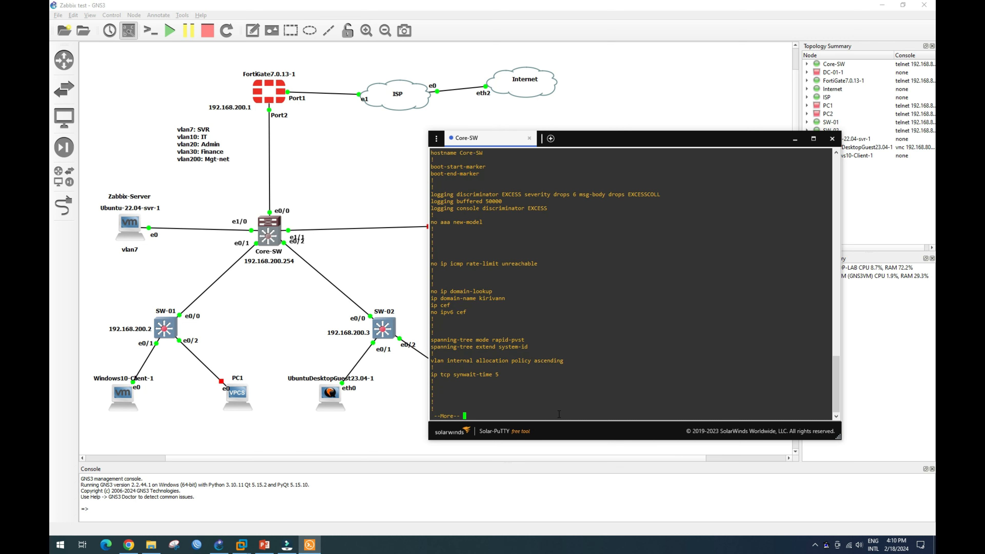
key(Return)
key(Return)
key(Return)
key(Return)
key(Return)
key(Return)
key(Return)
key(Return)
key(Return)
key(Return)
key(Return)
key(Return)
key(Return)
key(Return)
key(Return)
key(Return)
key(Return)
key(Return)
key(Return)
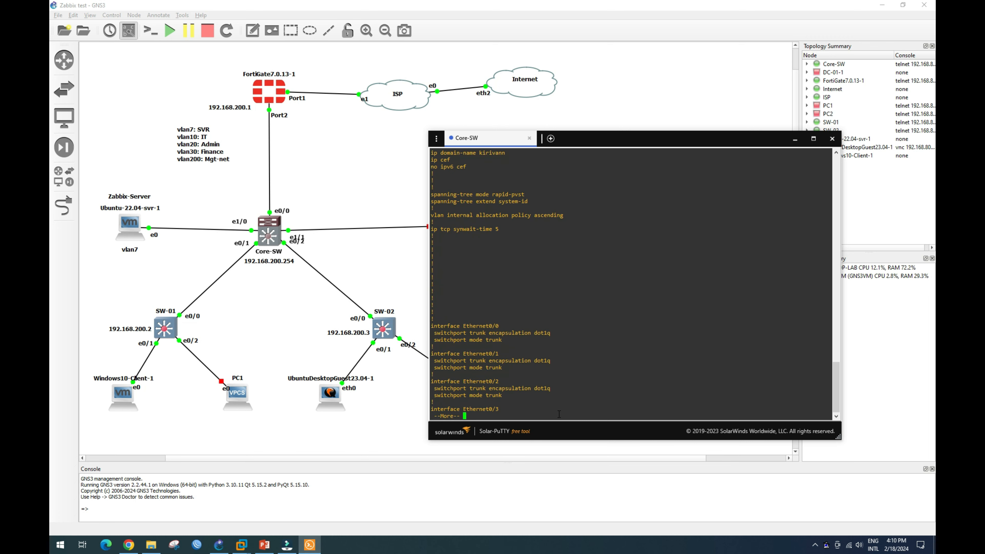
key(Return)
key(Return)
key(Return)
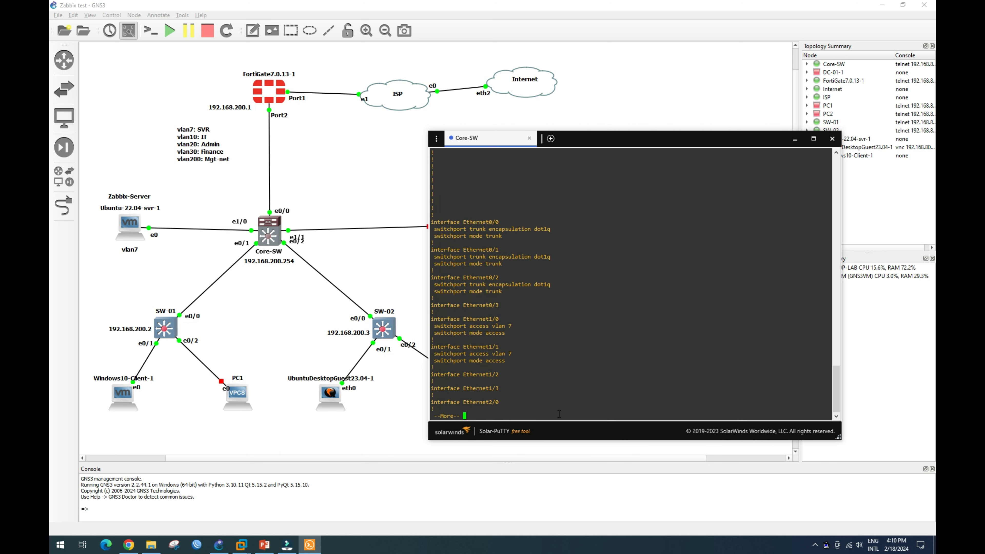
key(Return)
key(Return)
key(Return)
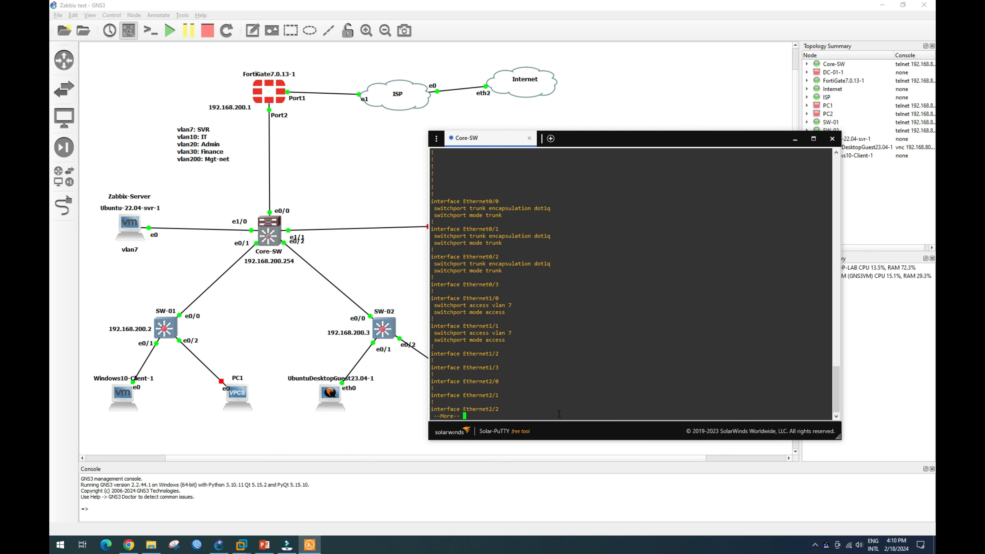
key(Return)
key(Return)
key(Return)
key(Return)
key(Return)
key(Return)
key(Return)
key(Return)
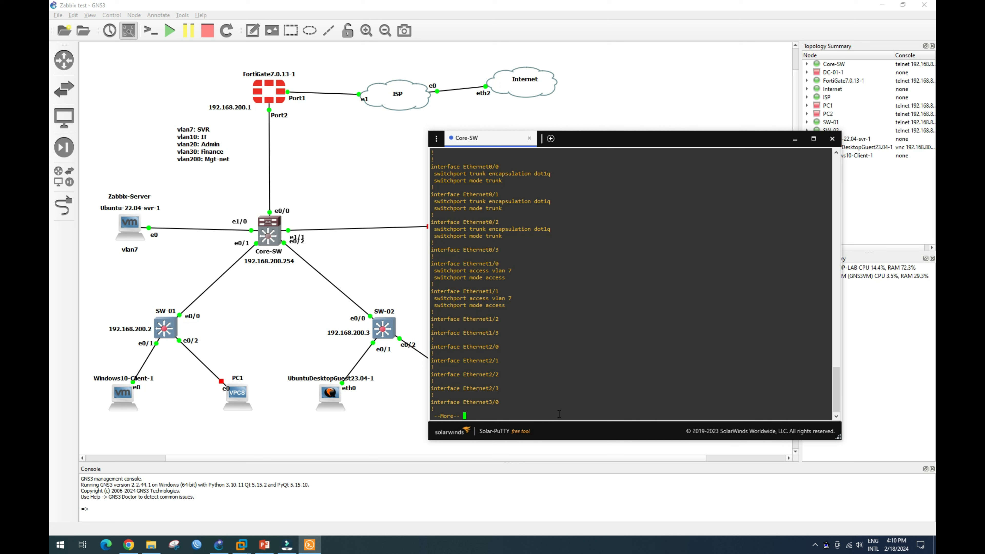
key(Return)
key(Return)
key(Return)
key(Return)
key(Return)
key(Return)
key(Return)
key(Return)
key(Return)
key(Return)
key(Return)
key(Return)
key(Return)
key(Return)
key(Return)
key(Return)
key(Return)
key(Return)
key(Return)
key(Return)
key(Return)
key(Return)
key(Return)
key(Return)
key(Return)
key(Return)
drag(430, 284, 566, 290)
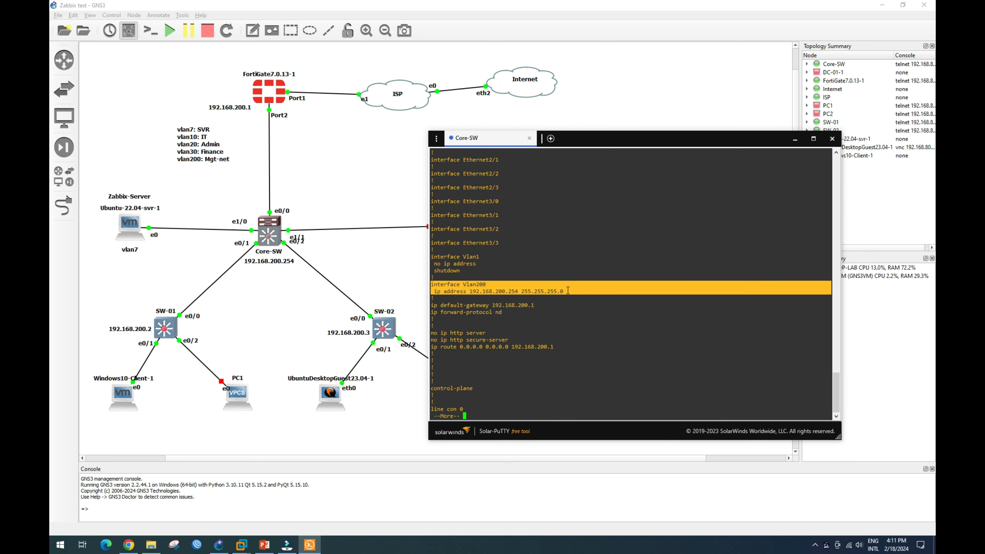
Highlight the Vlan200 address 192.168.200.254 and the default gateway 192.168.200.1 lines.
click(522, 294)
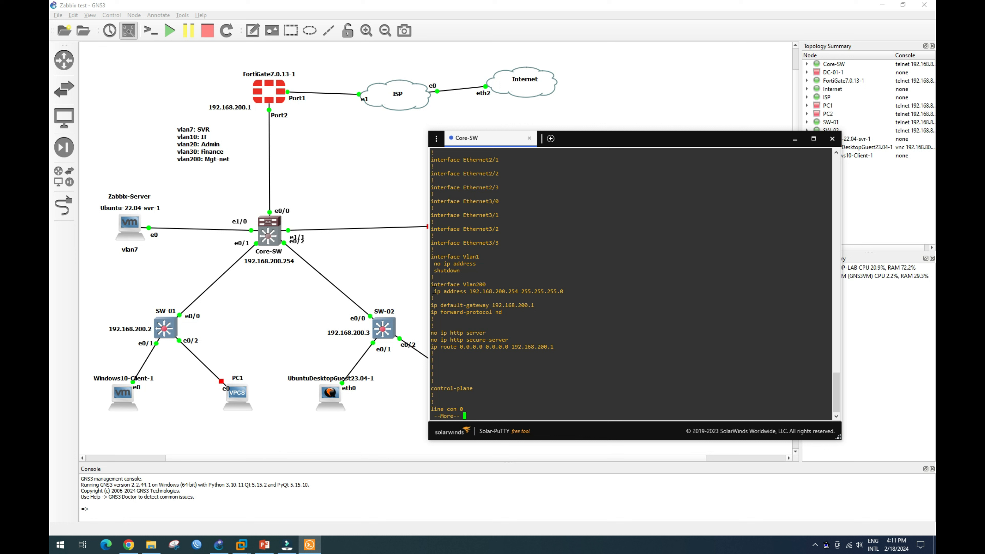
drag(433, 291, 564, 291)
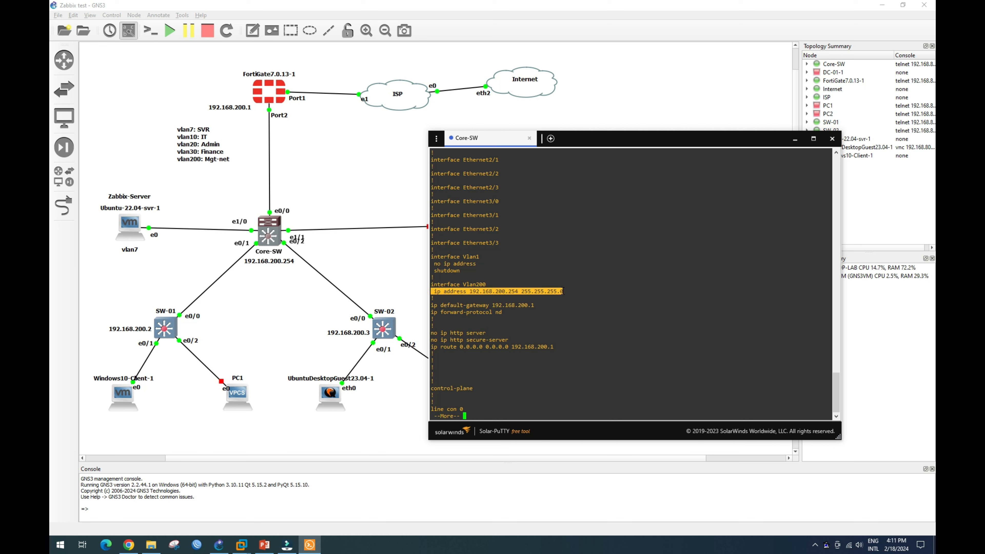
click(479, 292)
drag(470, 292, 517, 294)
click(508, 294)
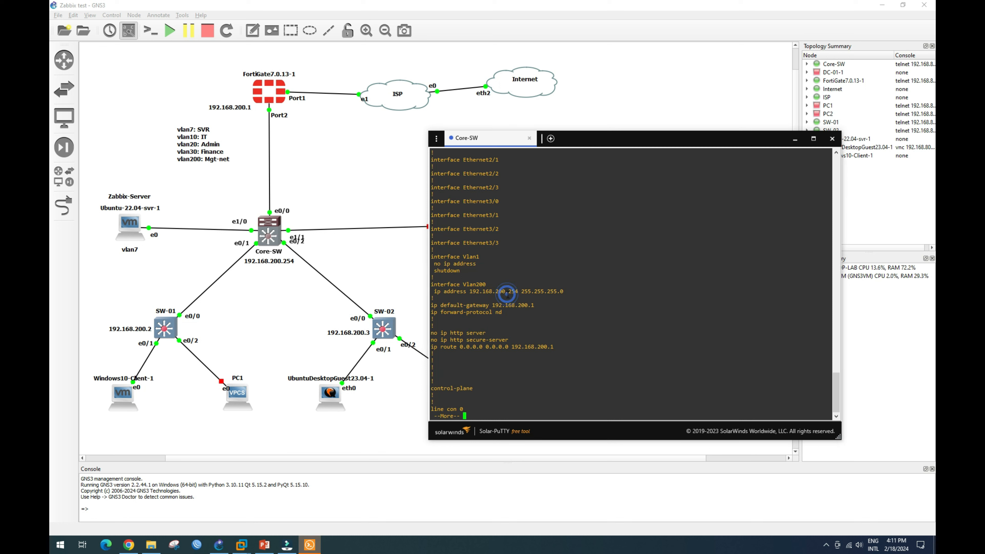
drag(432, 305, 534, 305)
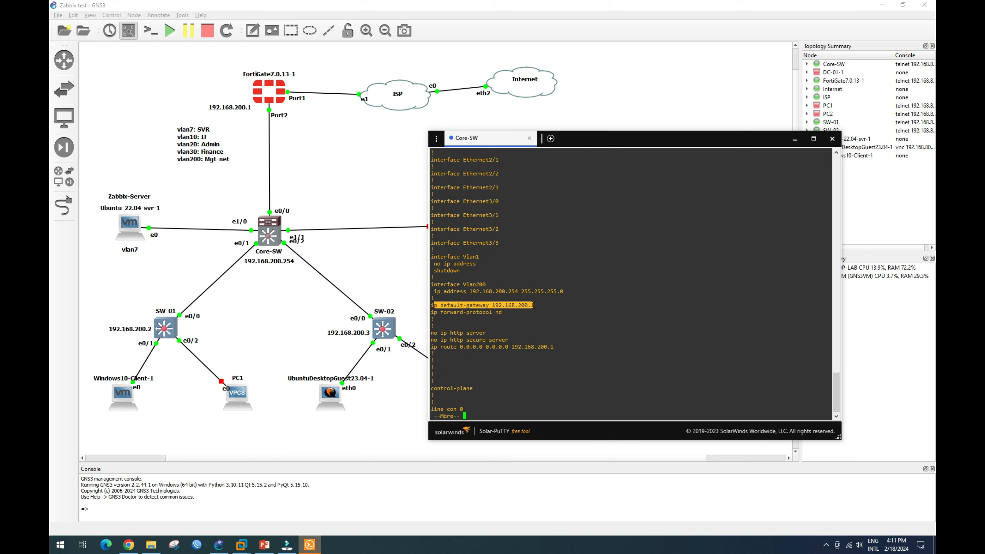
click(474, 305)
drag(433, 305, 512, 305)
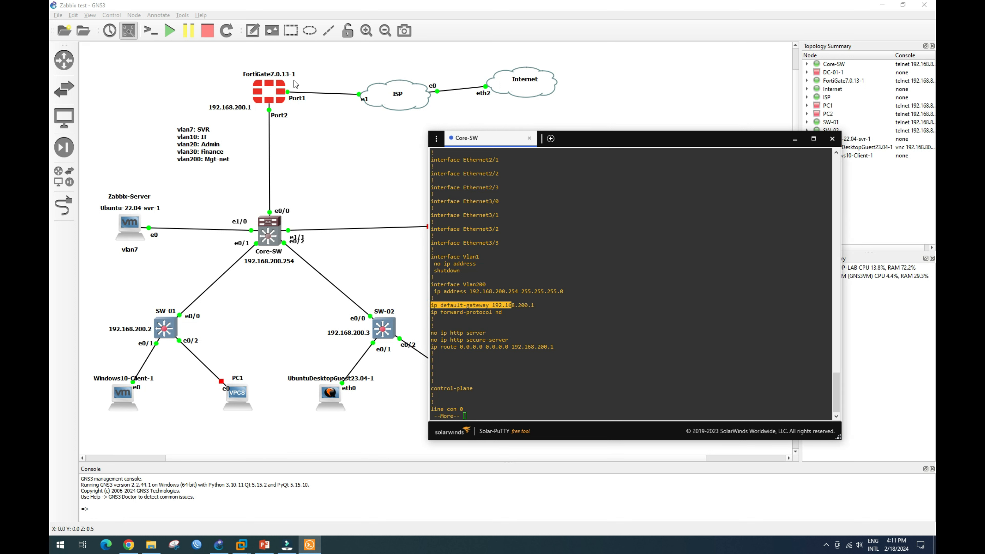
drag(434, 347, 525, 347)
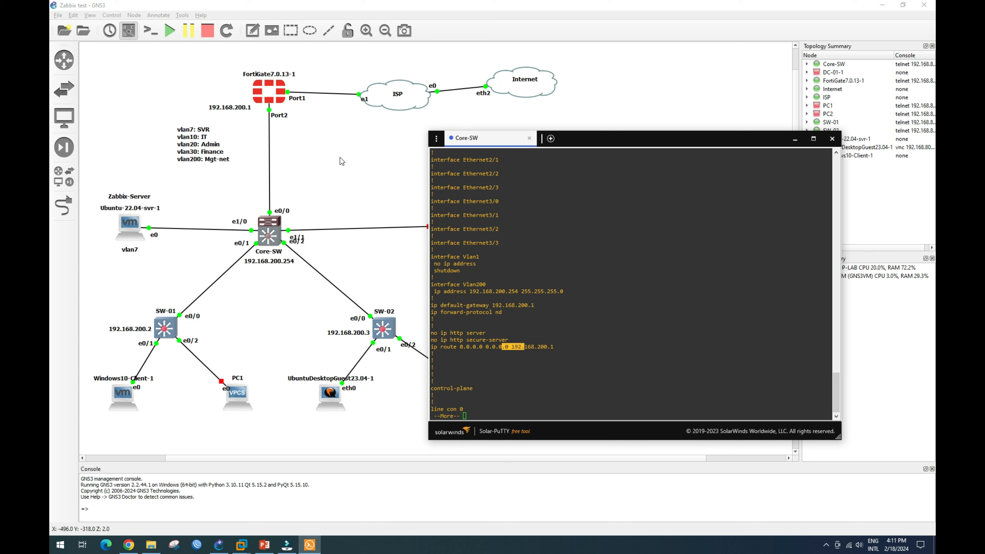
click(478, 409)
Show the rest of the configuration and start a ping to a 192.168 address.
key(Return)
key(Return)
key(Return)
key(Return)
key(Return)
key(Return)
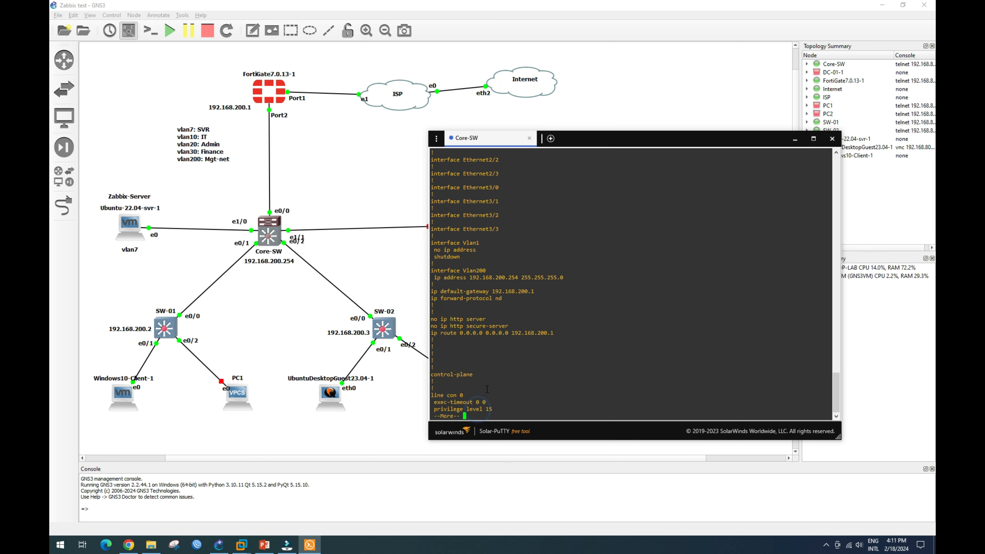
key(Return)
key(Return)
key(Return)
key(Return)
key(Return)
key(Return)
key(Return)
key(Return)
key(Return)
key(Return)
key(Return)
key(Return)
key(Return)
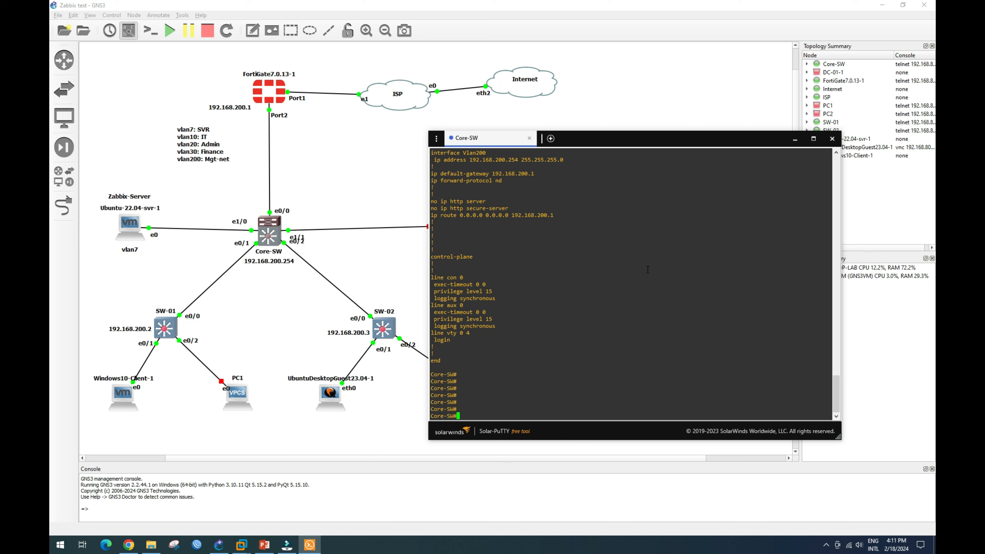
text(ping 192.168.)
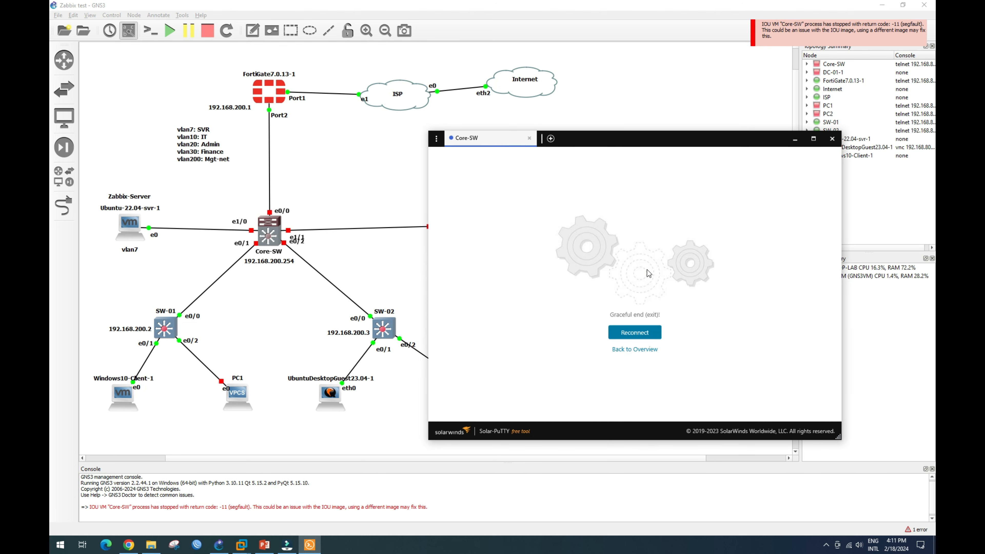
Start the crashed Core-SW node in GNS3, then bring the Windows10-Client VM forward.
right_click(269, 235)
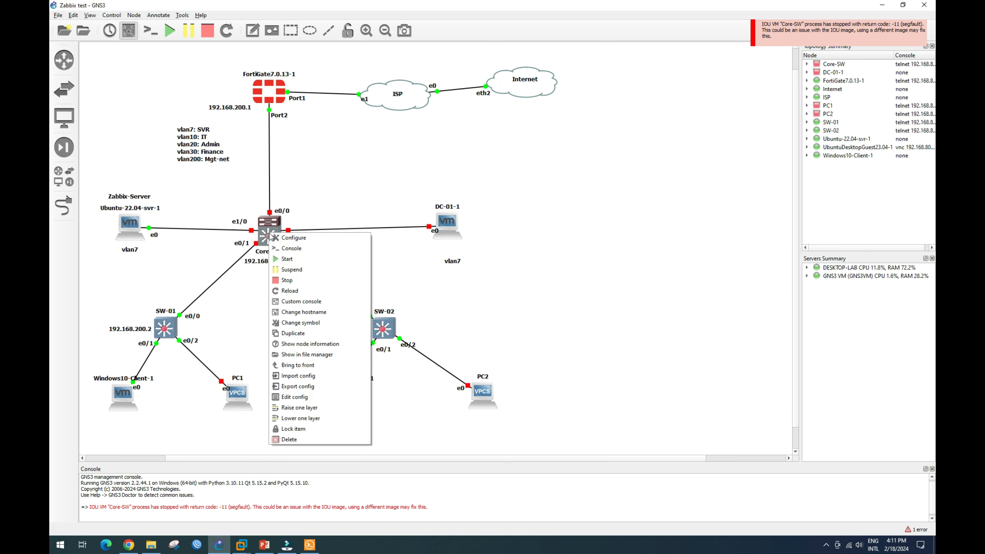
click(287, 259)
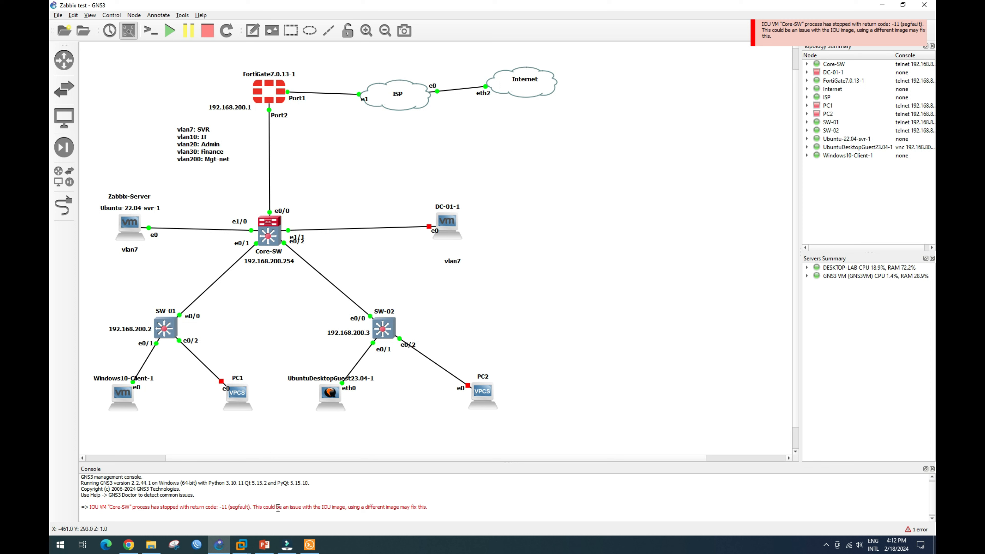
mouse_move(249, 549)
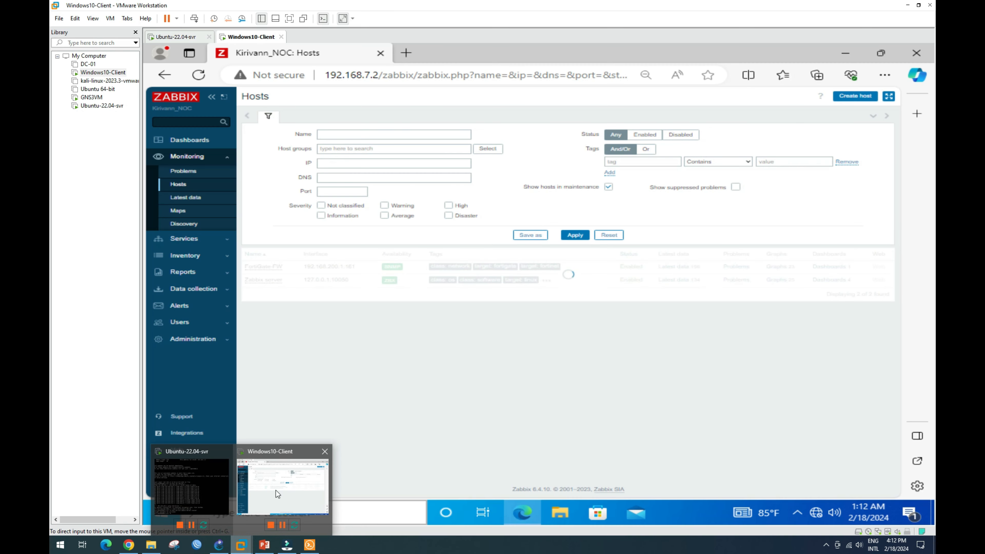
click(275, 489)
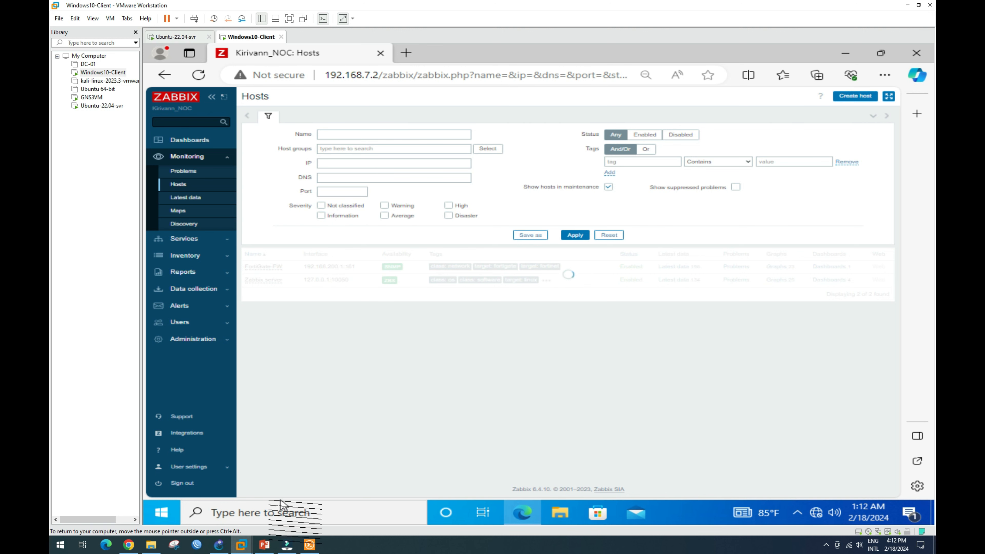
Reload the Zabbix Hosts page in the Windows10-Client VM, then go back to the GNS3 topology.
mouse_move(219, 550)
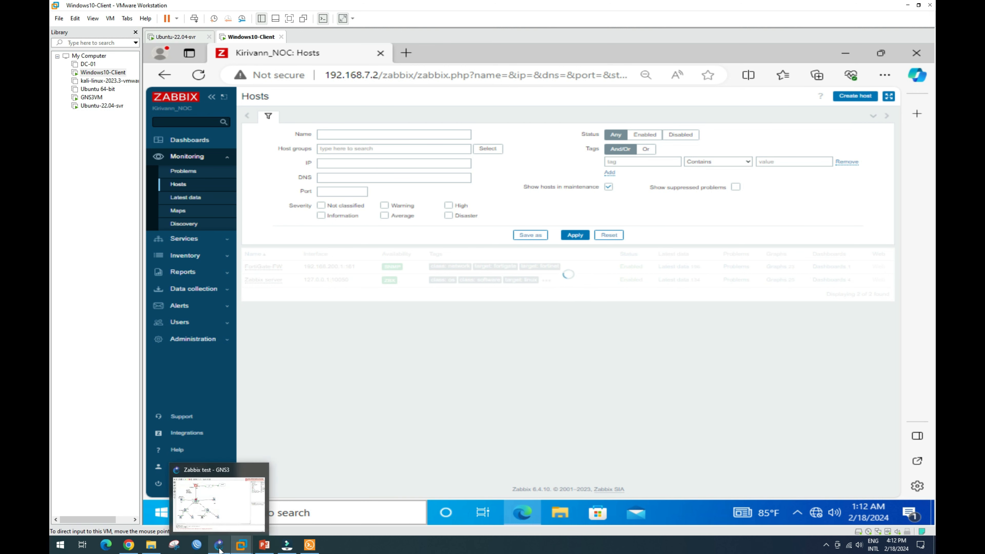
click(220, 551)
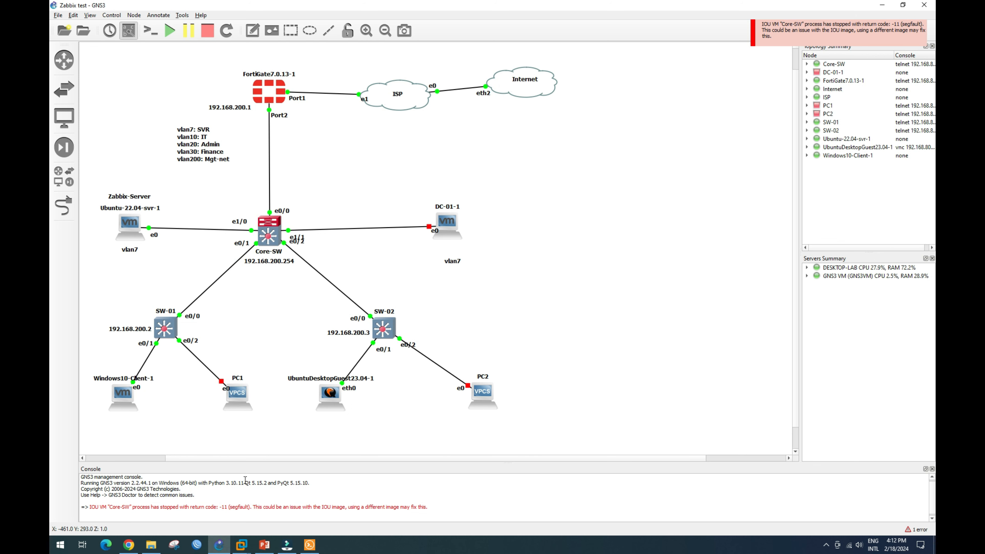
mouse_move(247, 545)
click(289, 495)
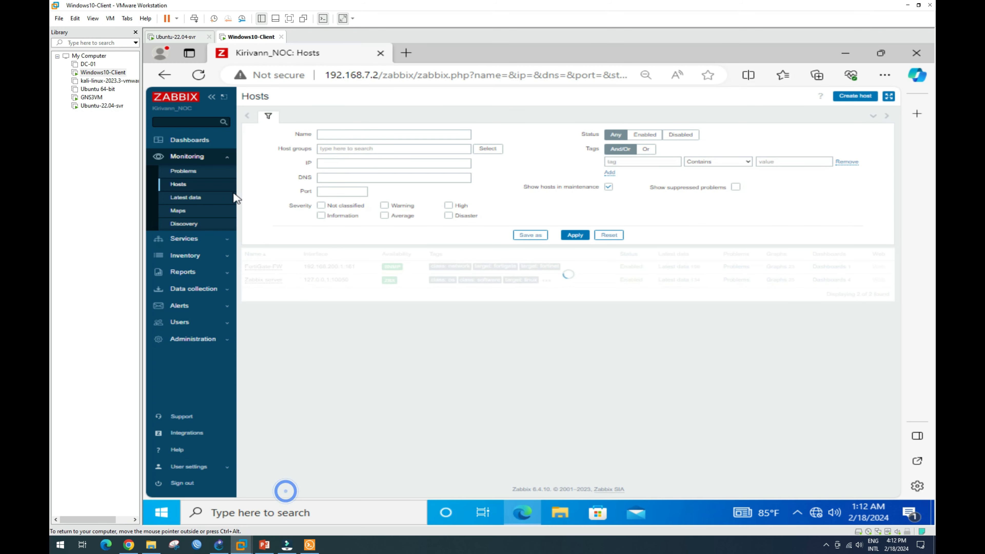
click(193, 78)
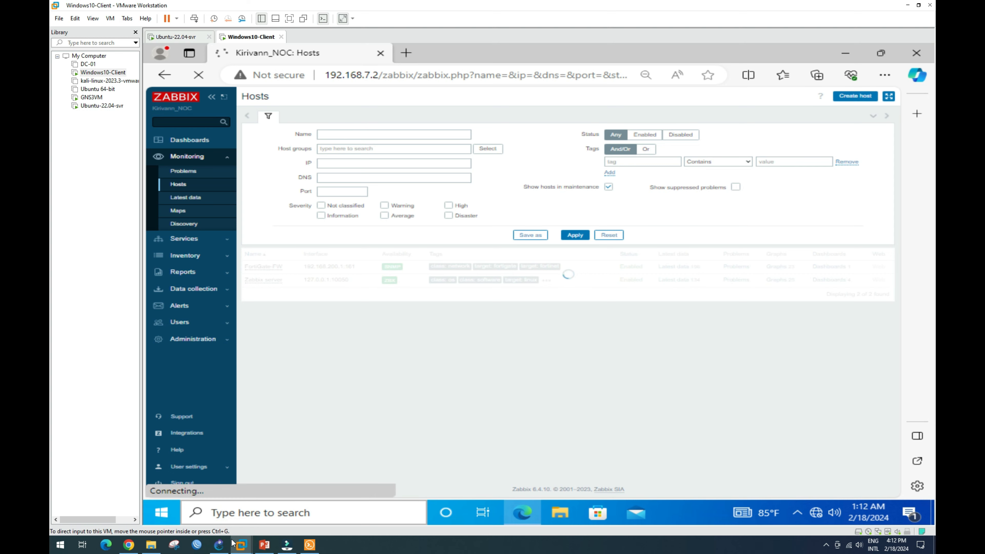
click(219, 545)
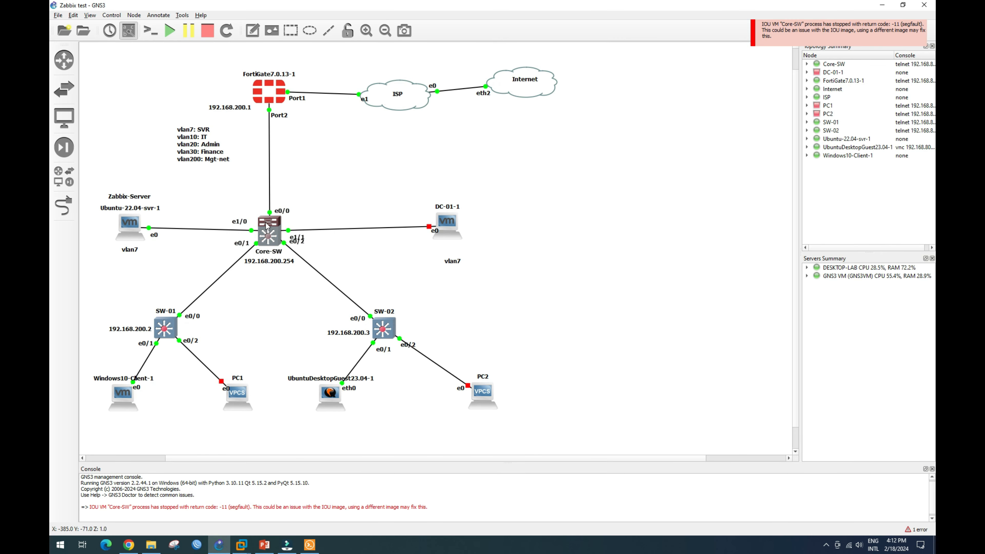
Check Core-SW's info tooltip in GNS3, then bring up its Solar-PuTTY console.
mouse_move(266, 226)
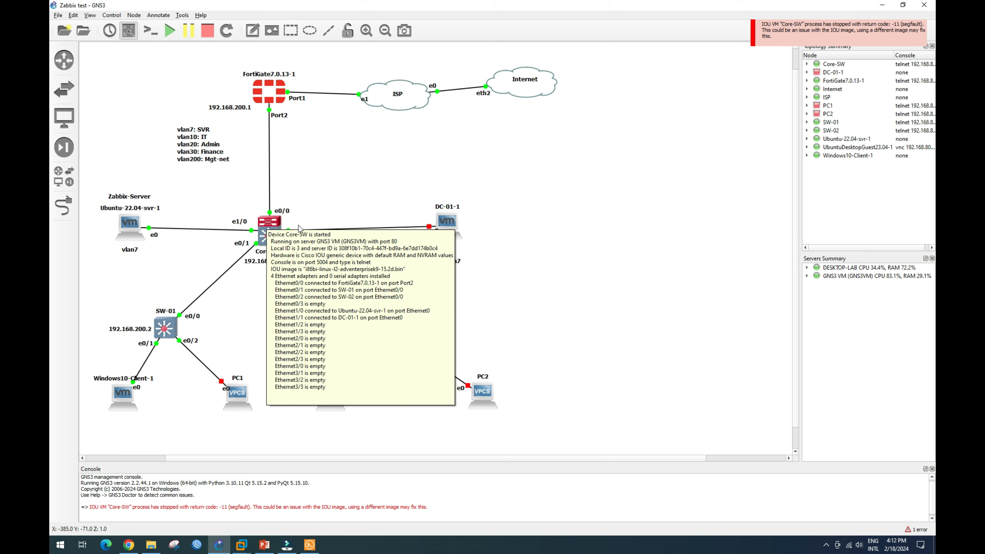
click(370, 200)
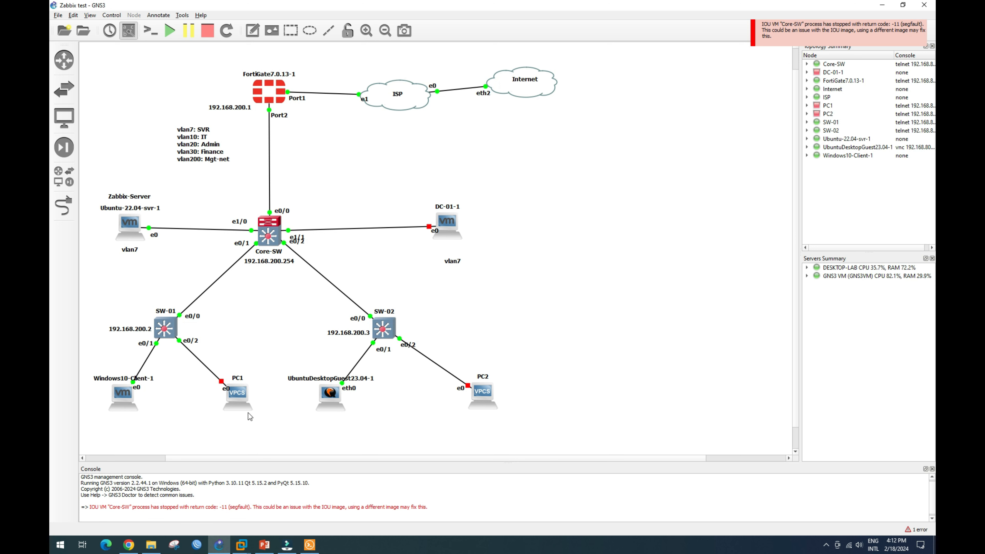
click(309, 547)
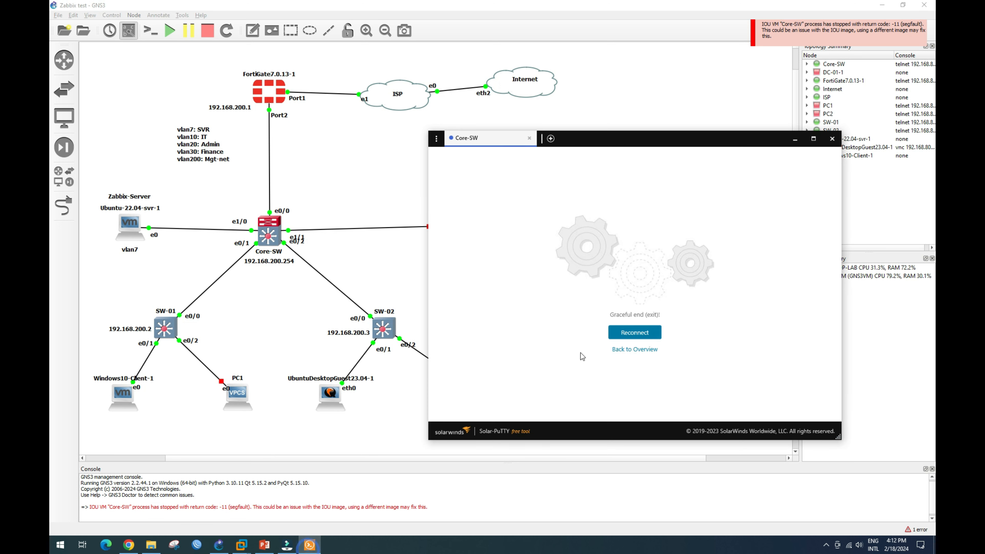
Reconnect the Core-SW console and ping 192.168.7.2 twice.
click(635, 333)
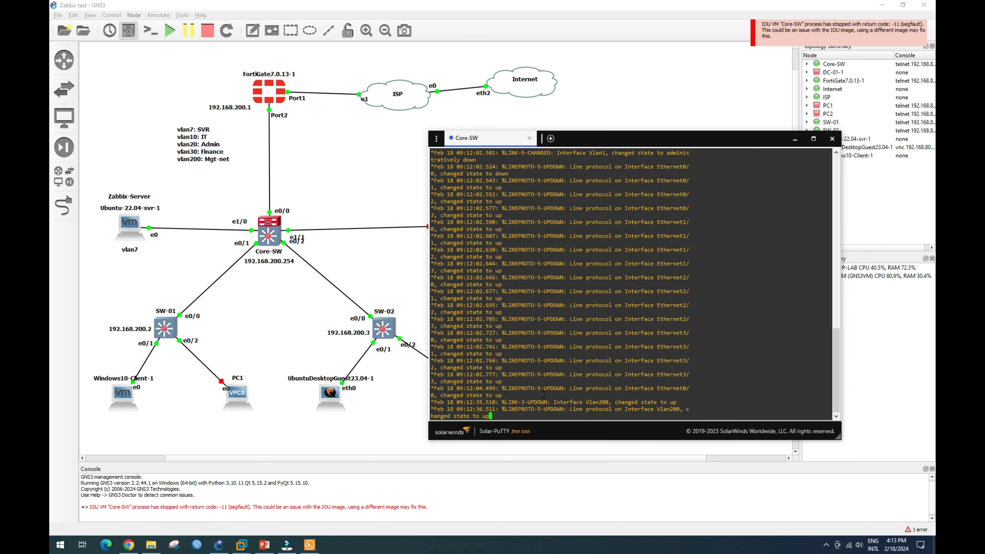
key(Return)
key(Return)
key(Return)
key(Return)
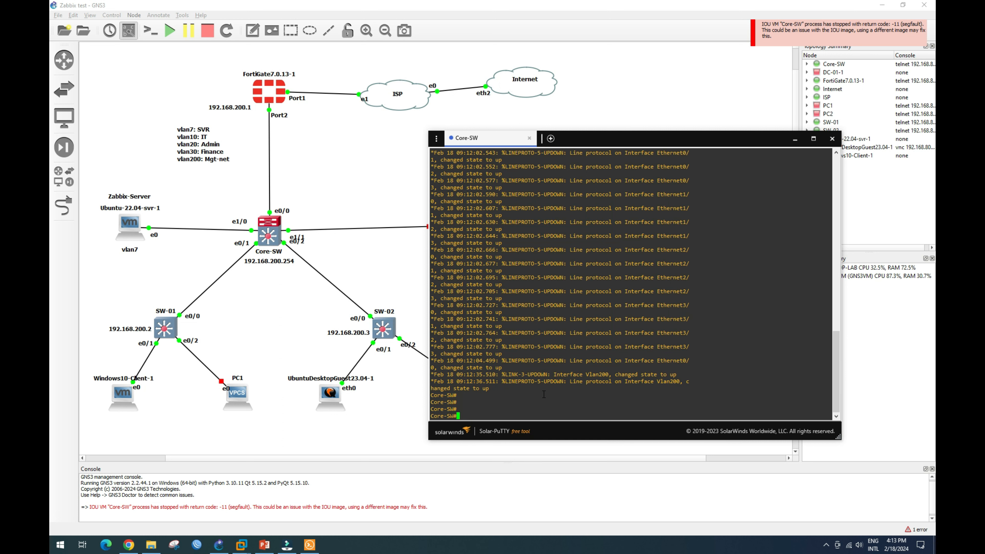
key(Return)
key(Return)
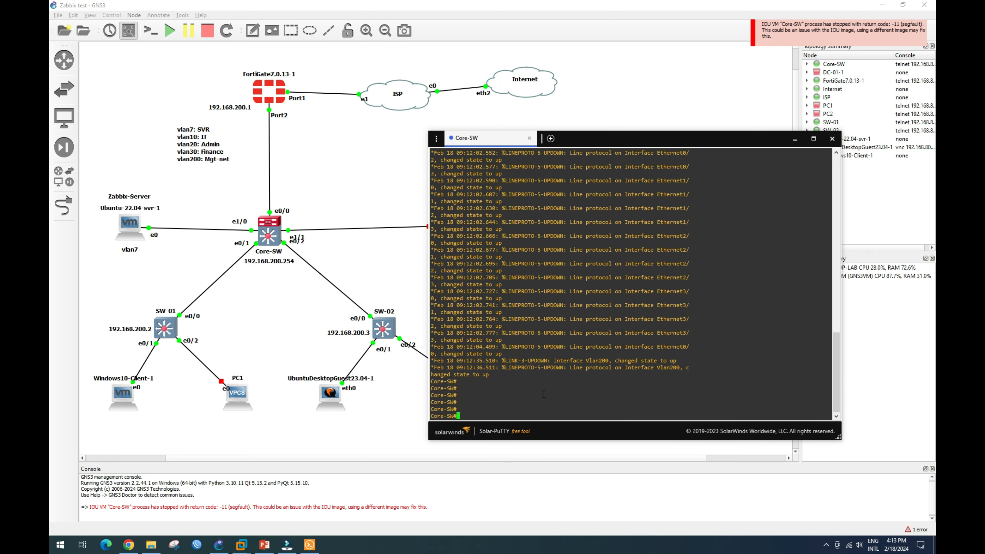
key(Return)
key(Return)
key(Return)
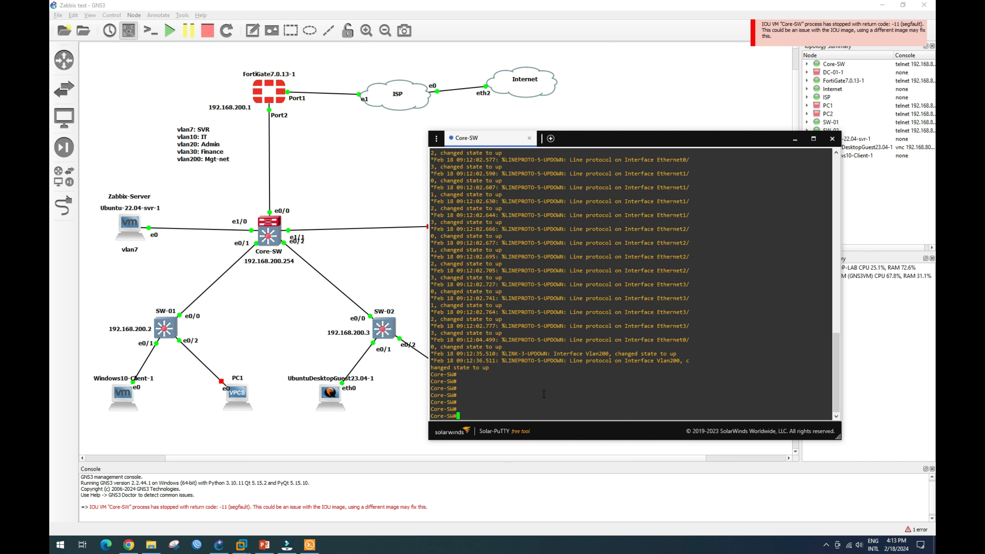
text(ping)
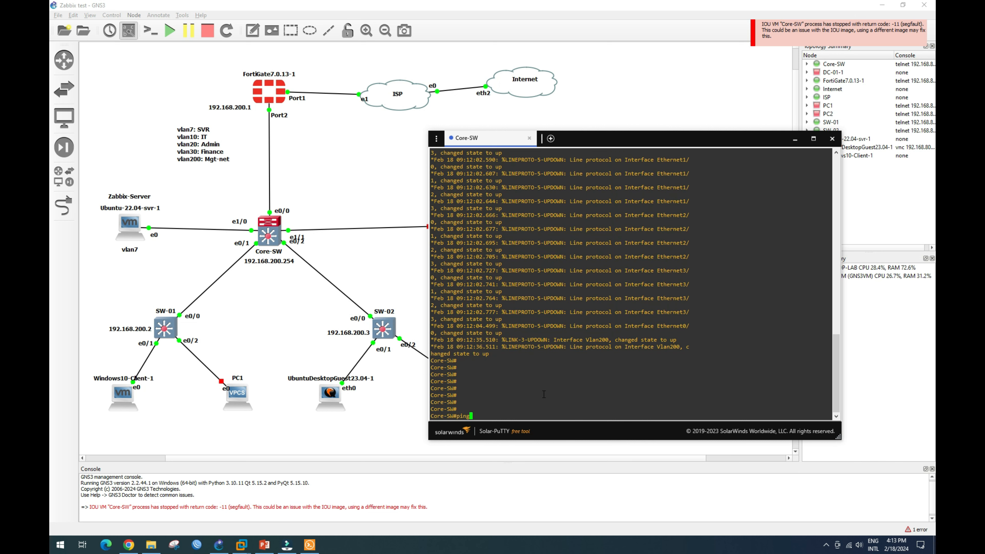
text( 192.168.7.2)
key(Return)
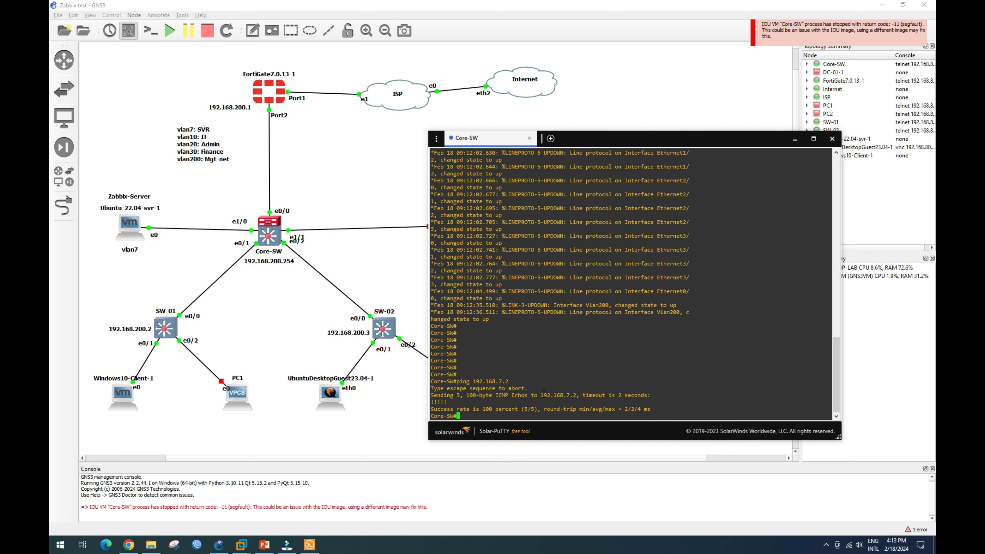
key(Up)
key(Return)
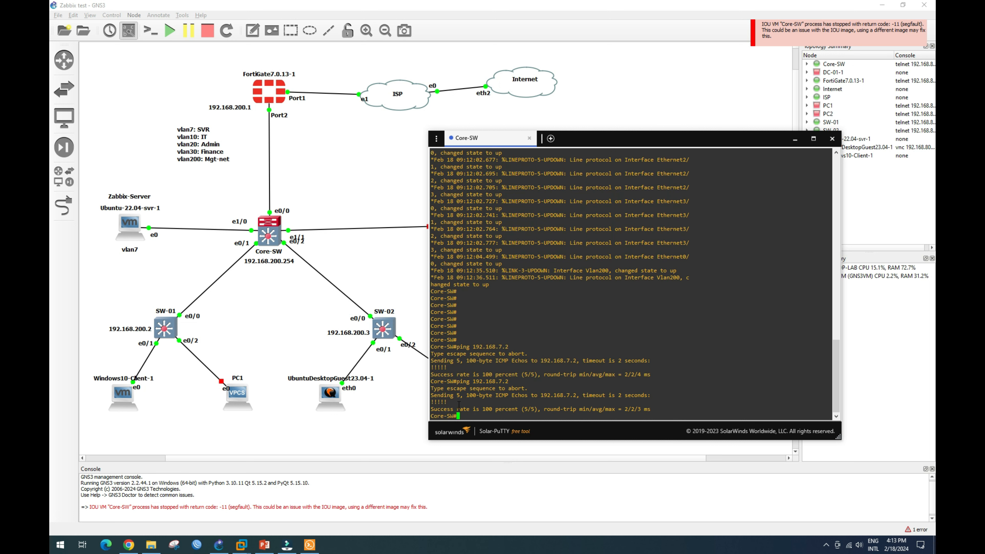
Check the 100% ping replies, then return to the Windows10-Client VM.
drag(455, 404, 408, 402)
click(458, 415)
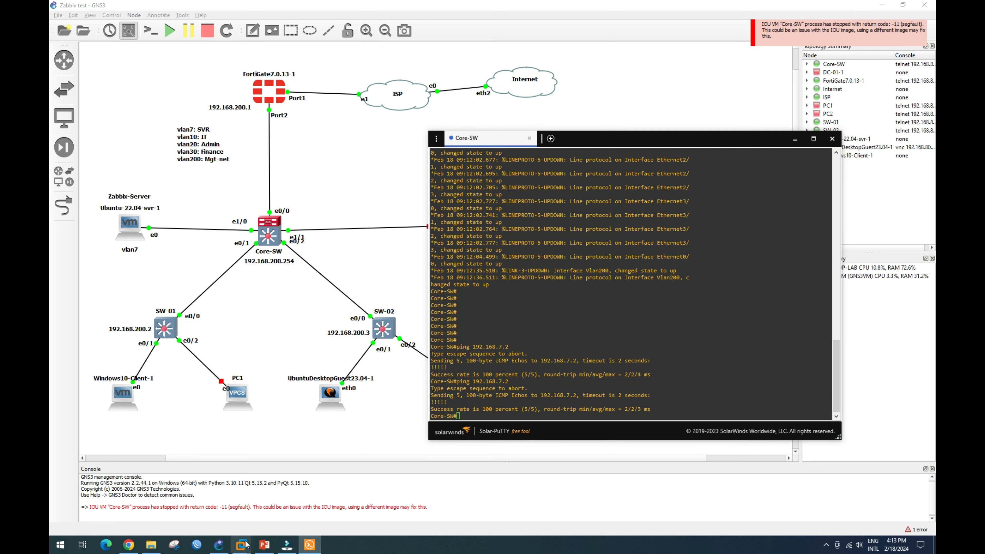
mouse_move(242, 545)
click(292, 493)
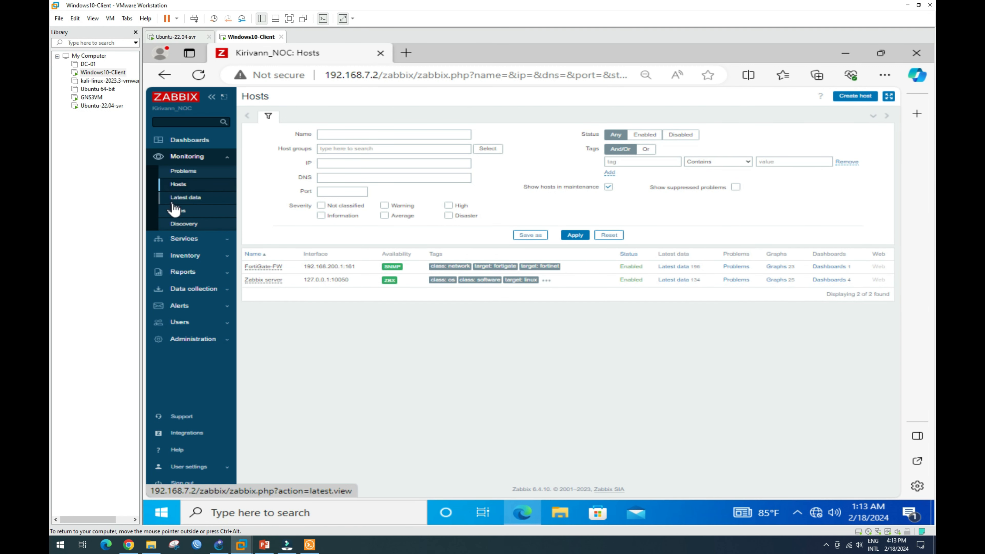
Reopen Monitoring > Hosts, which times out, then launch CMD from the Run prompt.
click(185, 187)
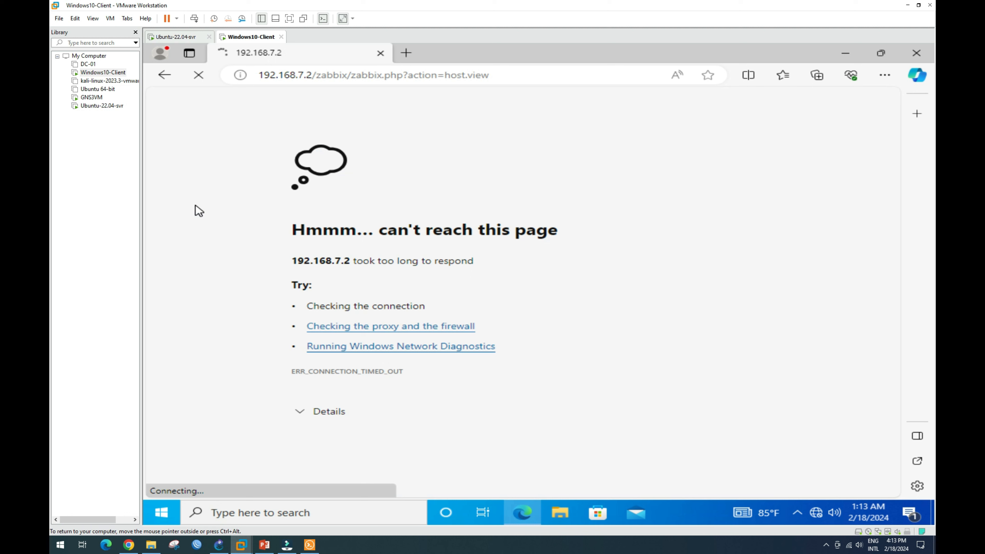
key(super+r)
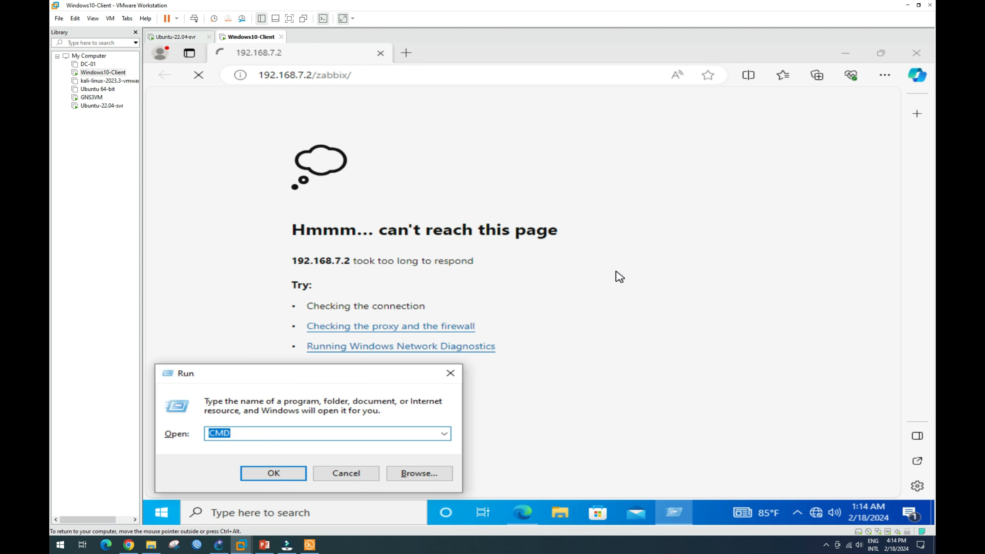
key(Return)
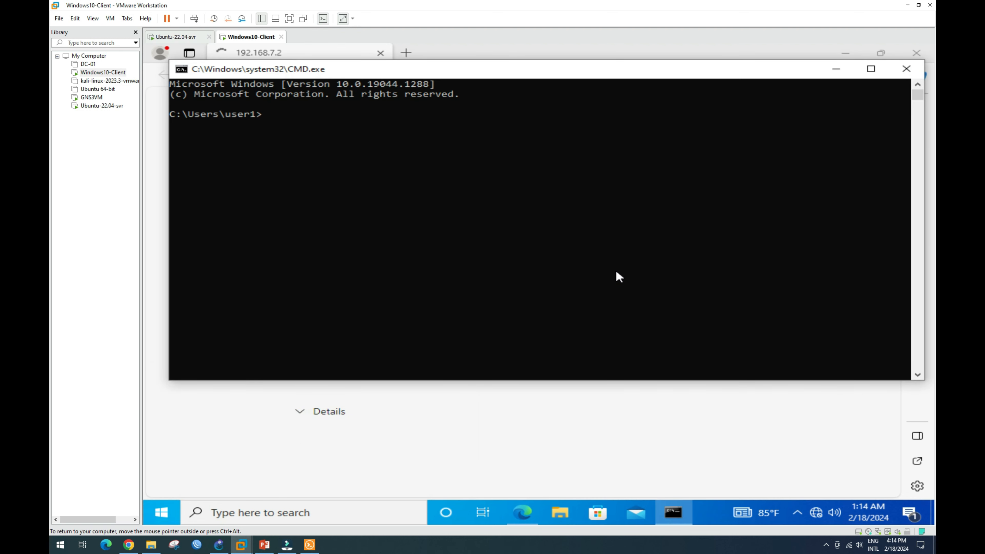
Run ipconfig, ping 192.168.7.2 (100% loss), then run ipconfig /release.
text(ipconfig)
key(Return)
text(pin)
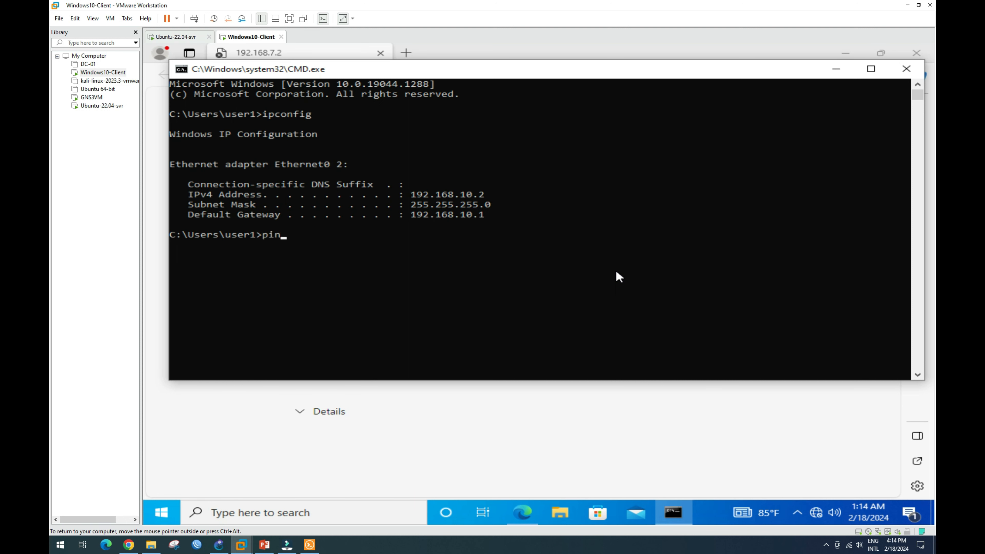
text(g 192.168.7.2)
key(Return)
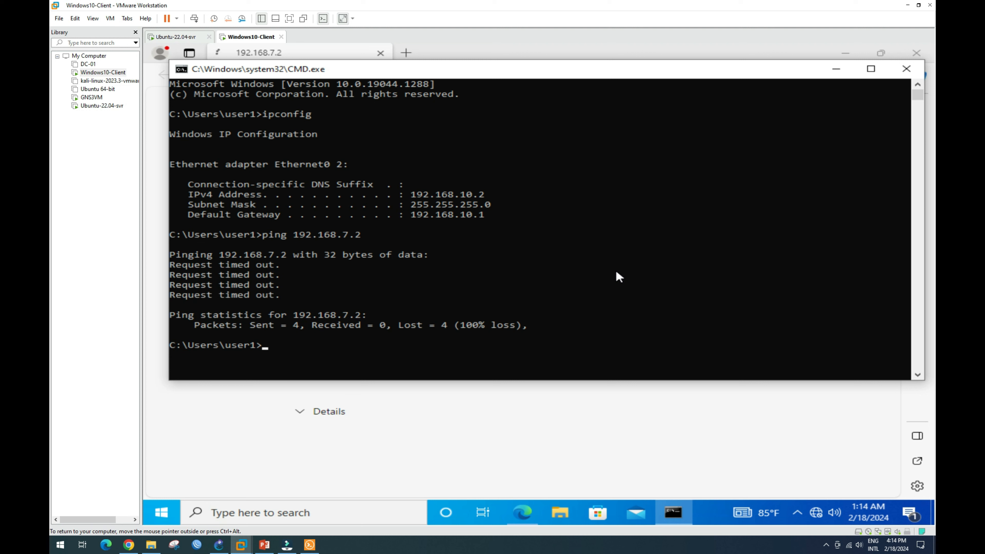
text(ipconfig /release)
key(Return)
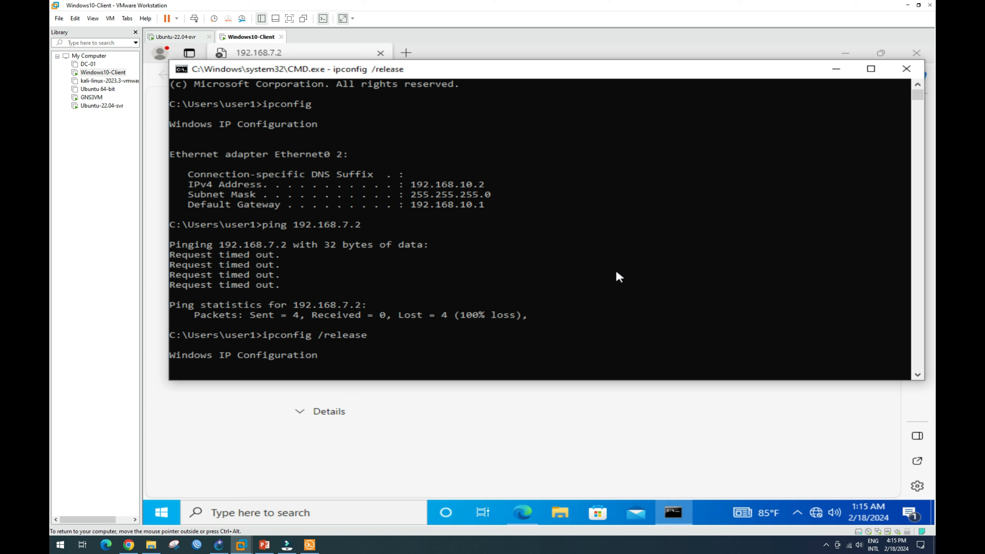
Run ipconfig /renew by editing the recalled command, then close the Command Prompt.
key(Up)
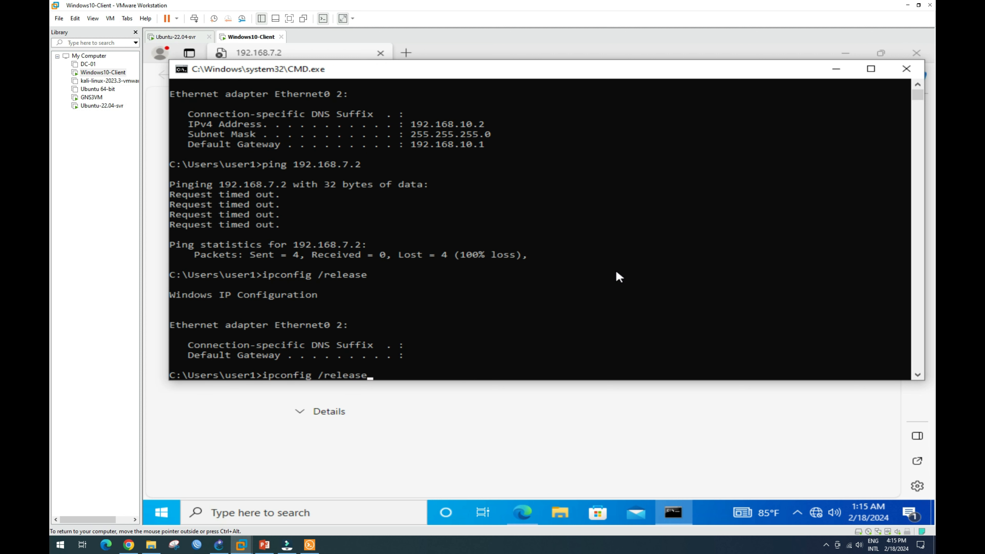
key(BackSpace)
key(BackSpace)
key(BackSpace)
key(BackSpace)
key(BackSpace)
text(new)
key(Return)
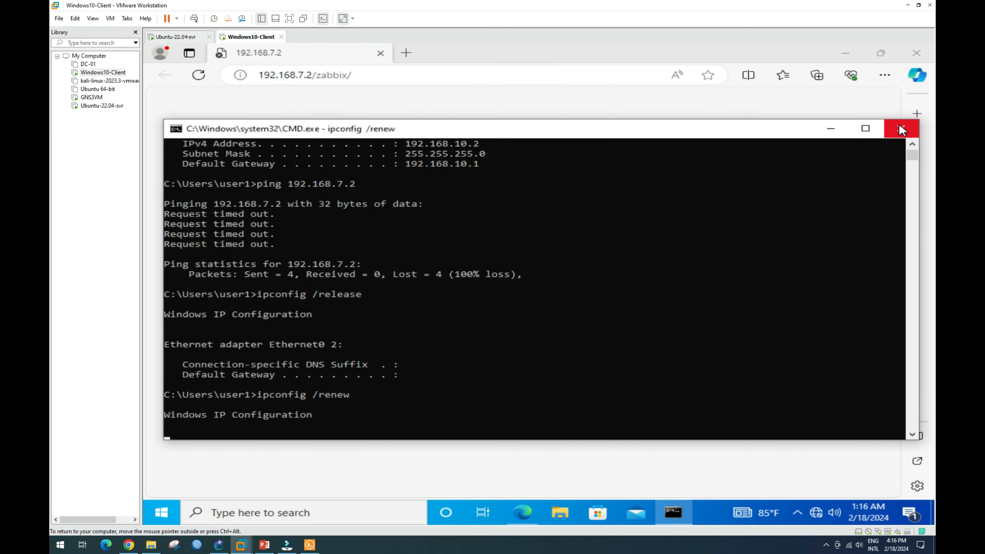
click(900, 129)
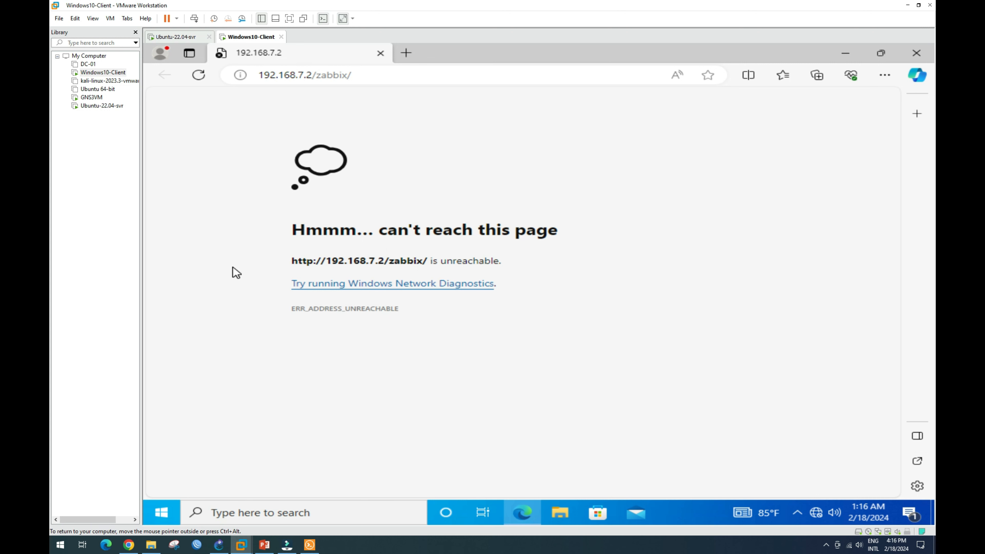
Close Edge in the client VM, open and close the Start menu, and switch to GNS3.
click(928, 57)
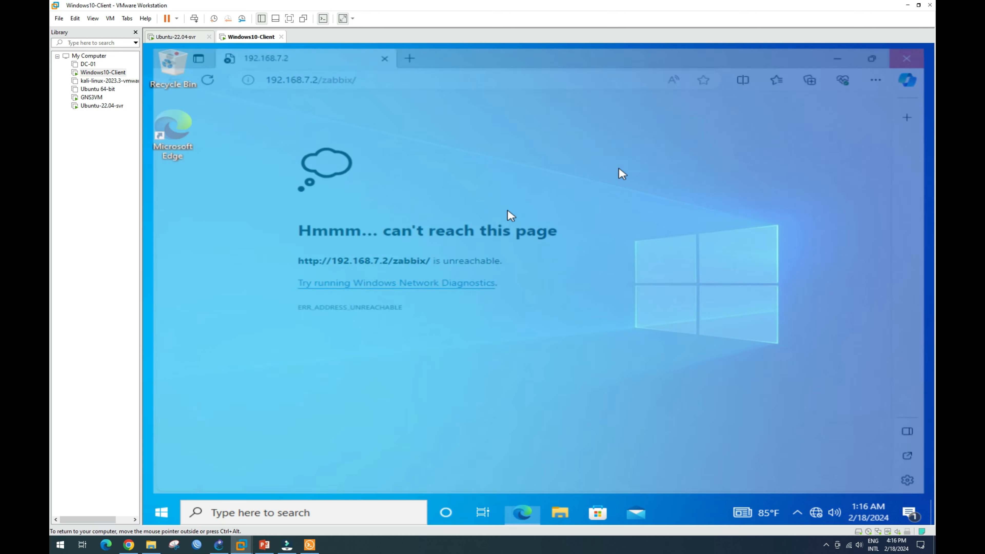
click(169, 514)
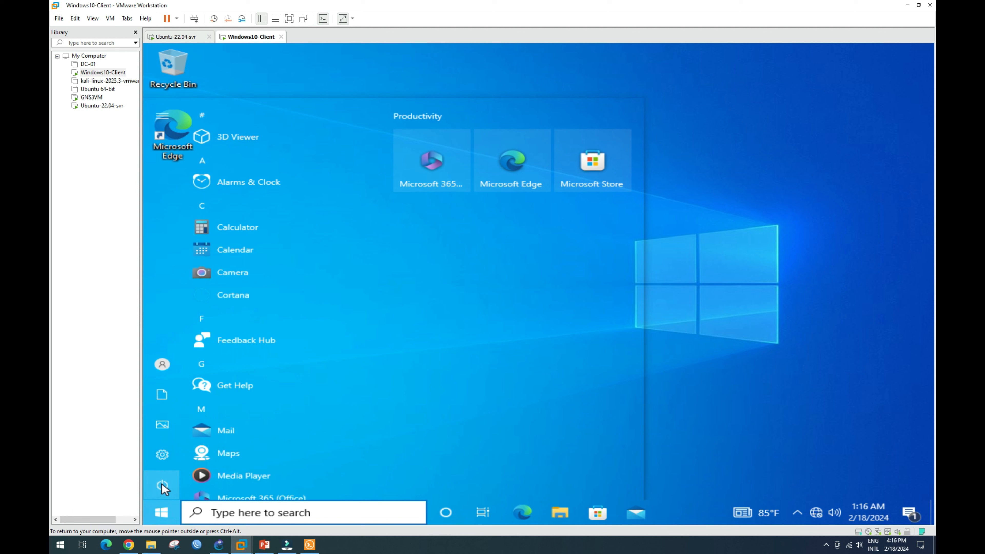
click(166, 516)
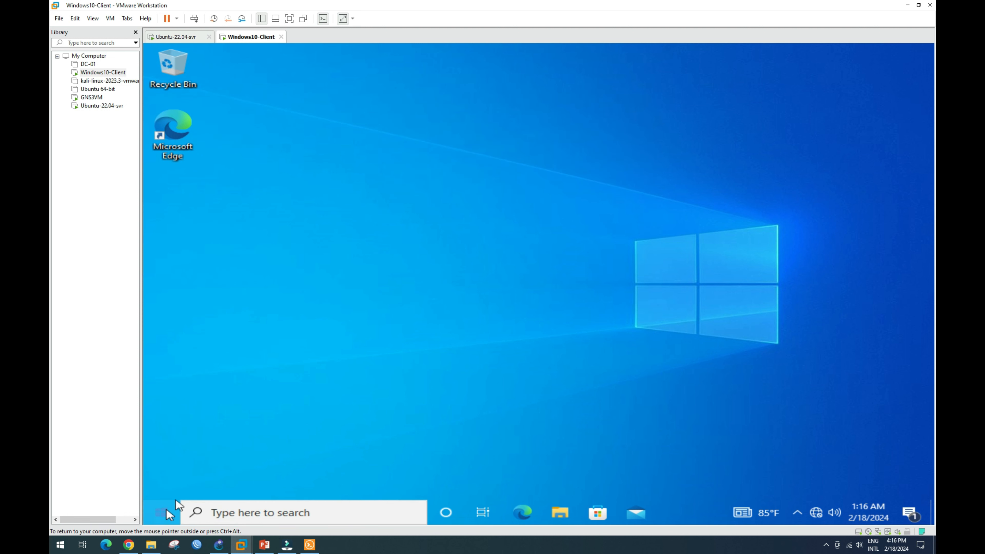
click(219, 545)
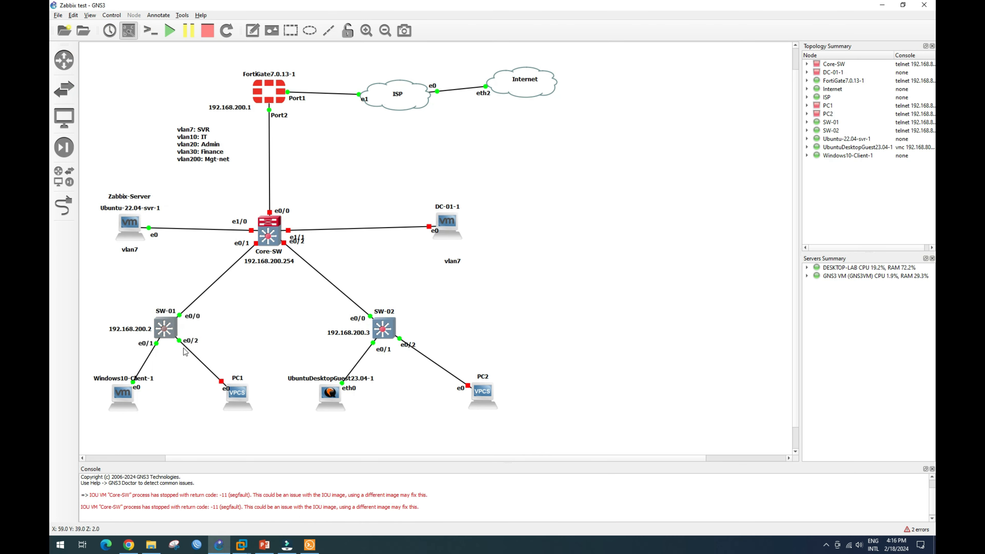
Reload the Windows10-Client-1 node, start Core-SW, then bring the Windows10-Client VM forward.
right_click(129, 396)
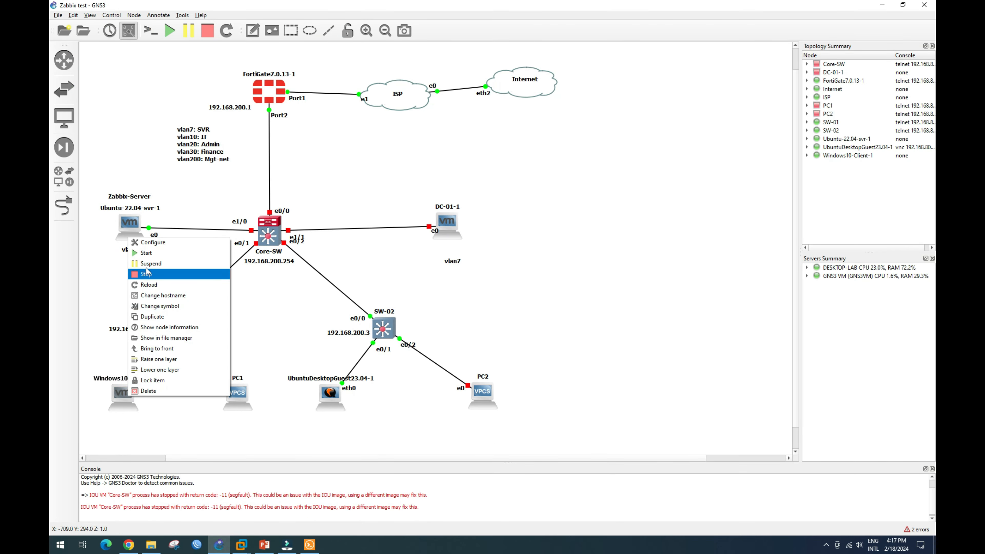
click(156, 286)
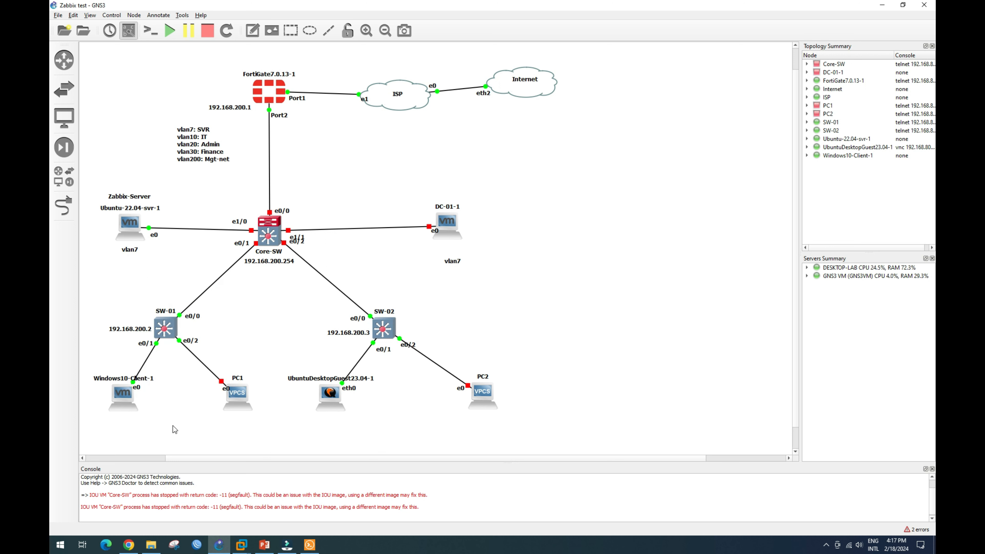
mouse_move(270, 244)
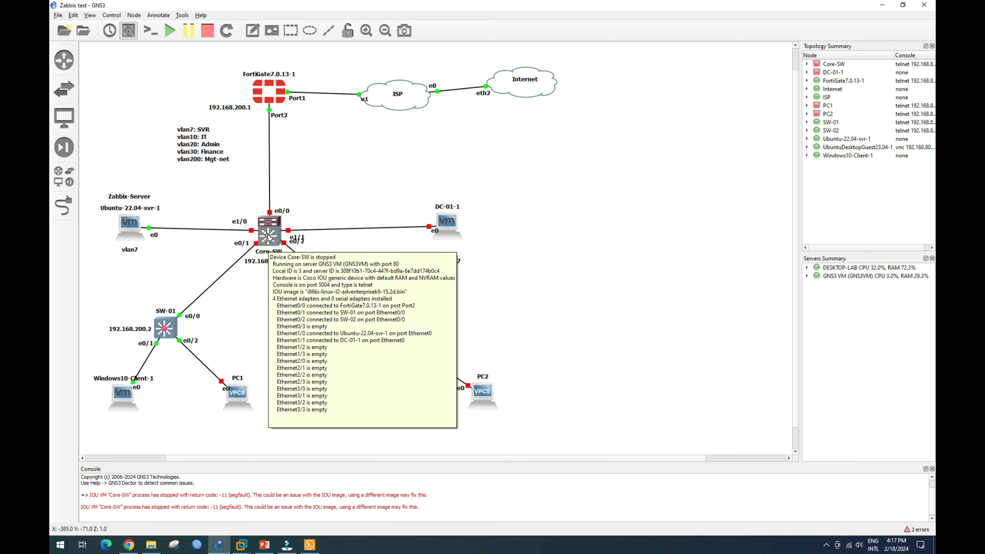
right_click(268, 238)
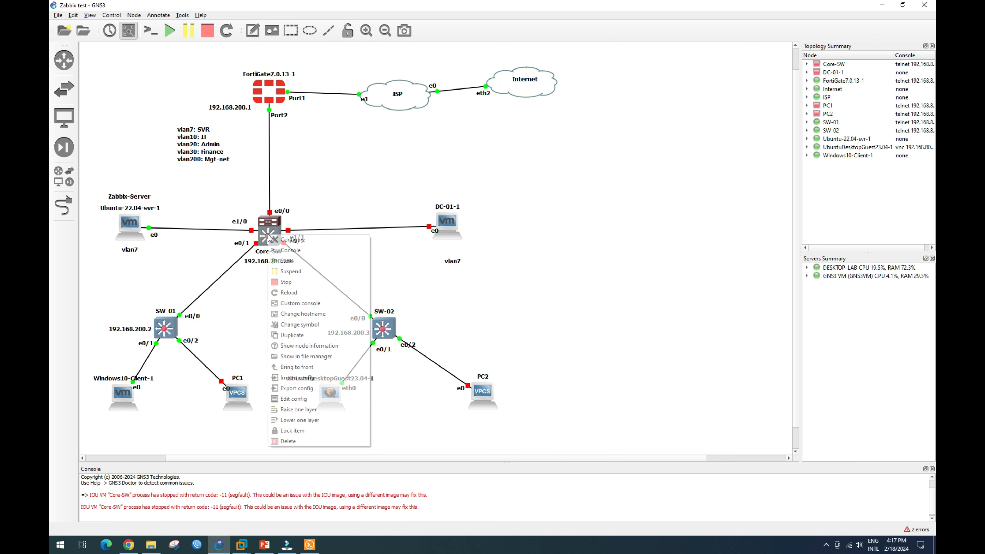
click(284, 261)
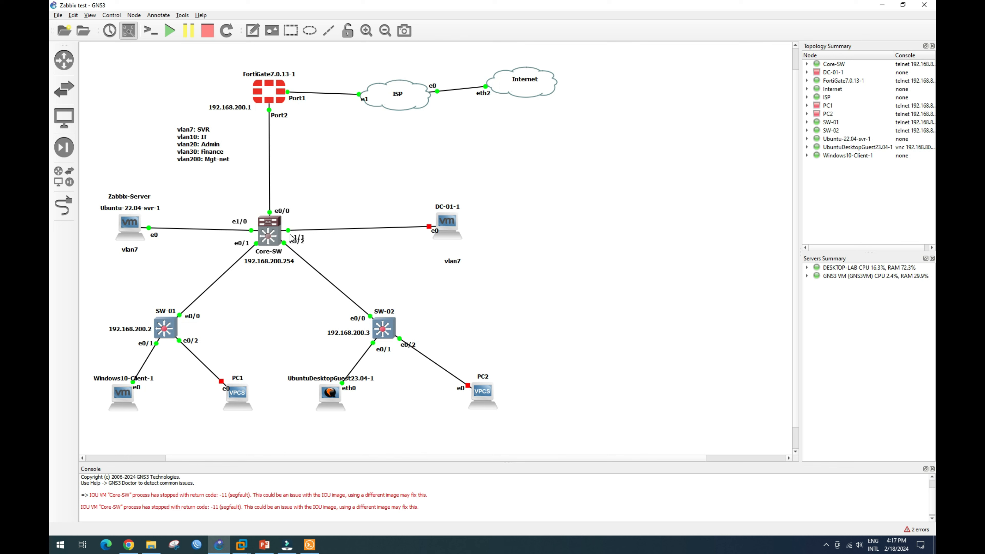
click(241, 545)
click(277, 493)
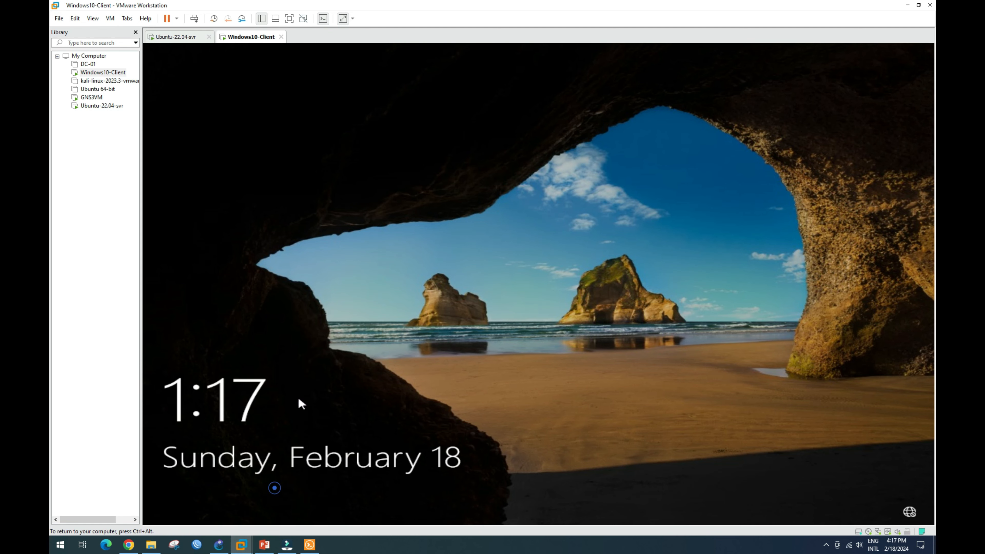
Enter the account password to sign in, then launch CMD from the Run prompt.
click(496, 300)
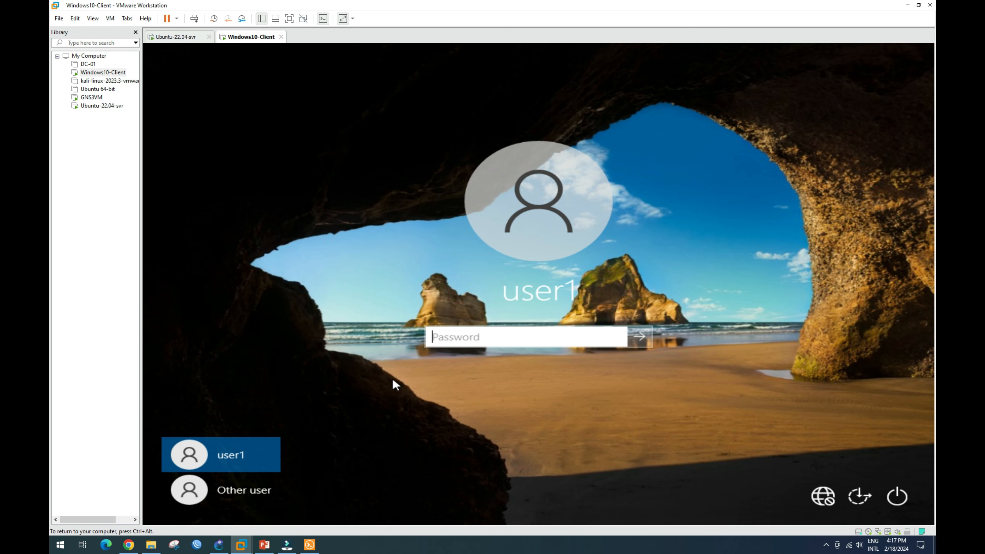
text(•••••)
key(Caps_Lock)
text(••••••)
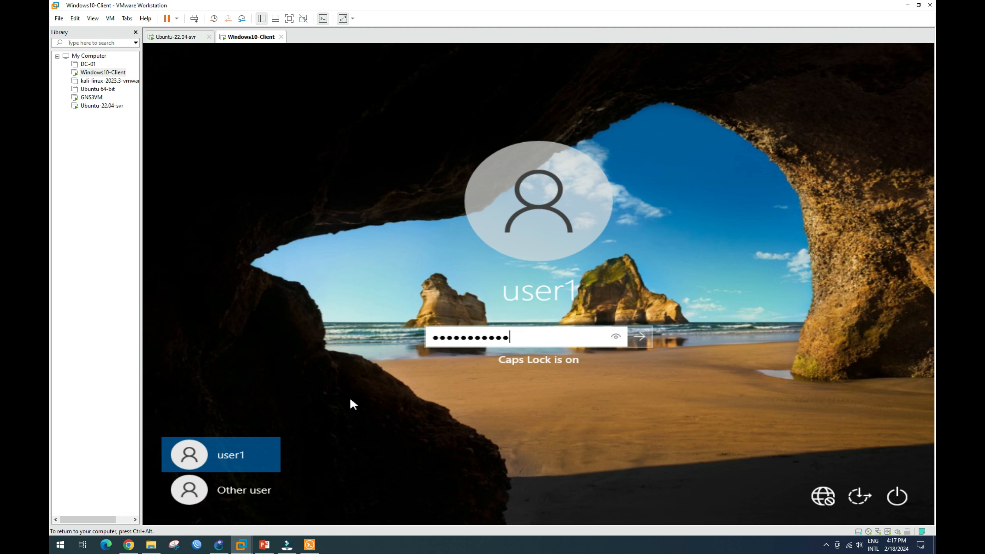
key(Return)
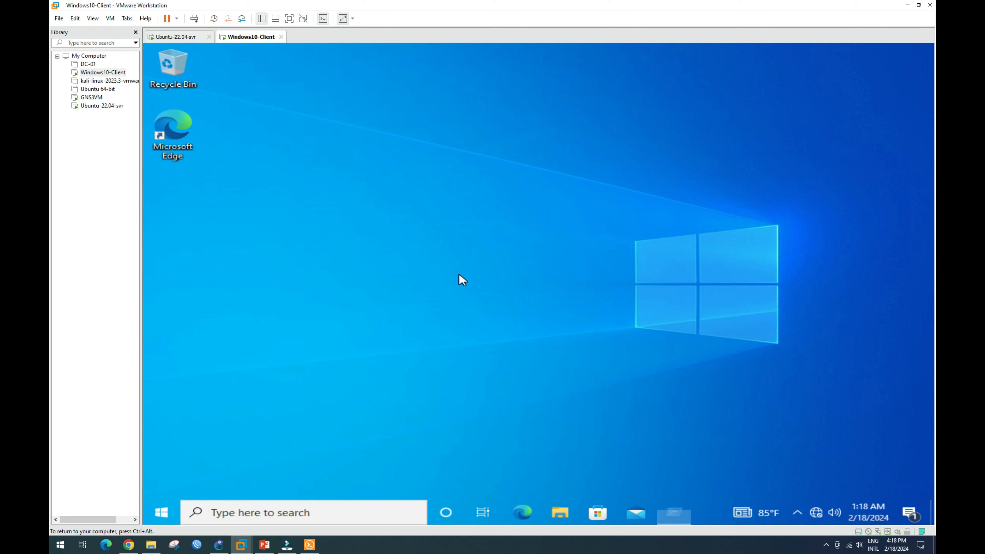
key(super+r)
key(Return)
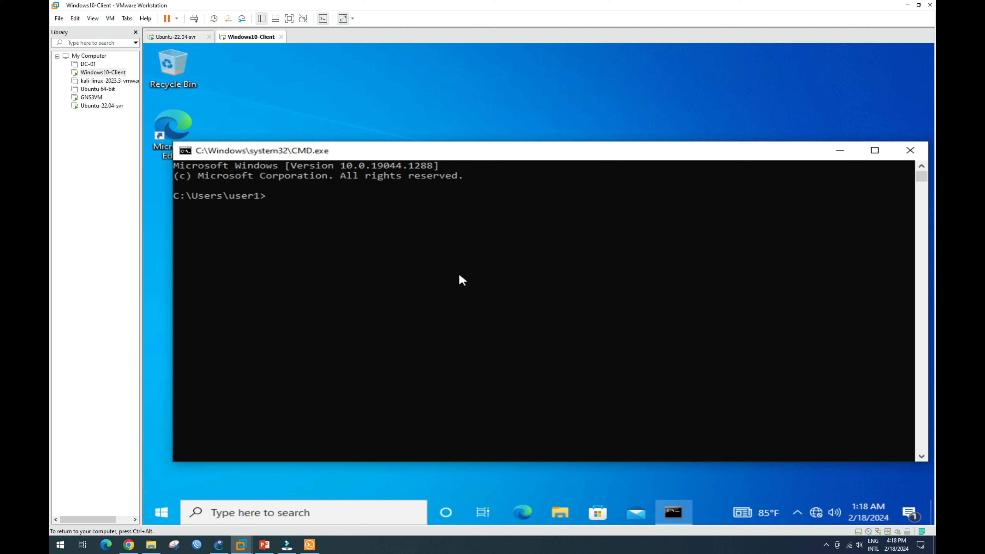
Run ipconfig, which shows only 169.254.128.184, close CMD, and return to GNS3.
text(ipconfig)
key(Return)
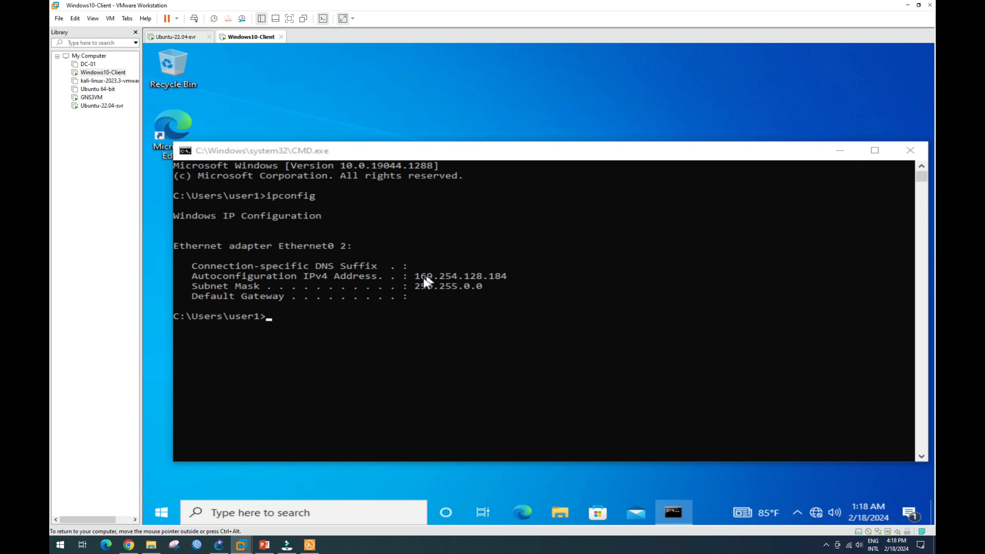
click(909, 155)
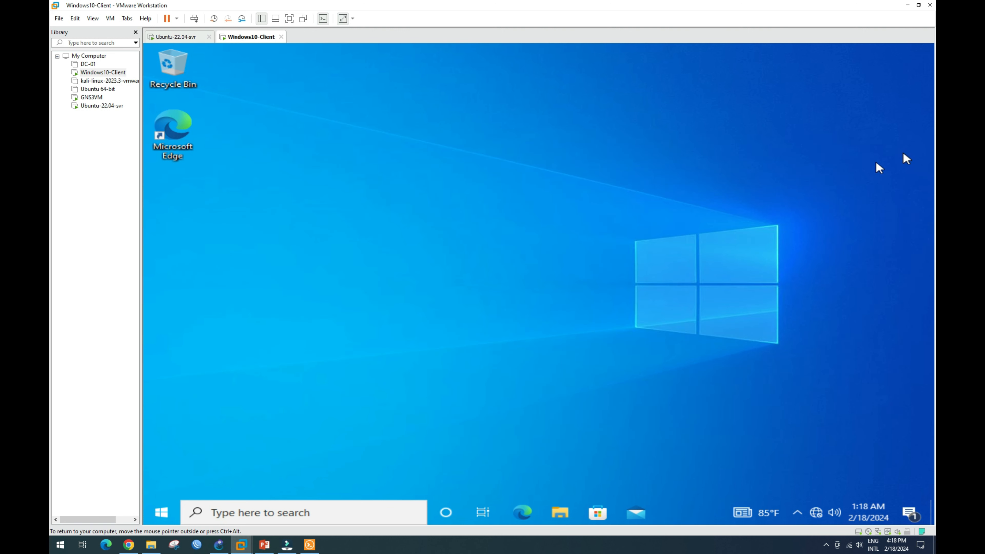
click(219, 545)
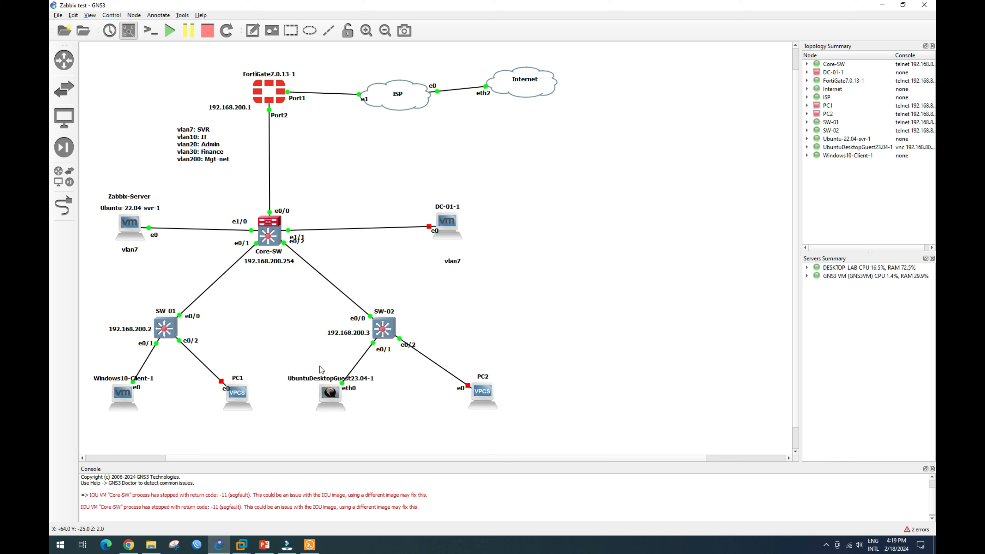
Open the UbuntuDesktopGuest23.04-1 console in TightVNC, log in to Ubuntu, and launch Firefox.
double_click(331, 394)
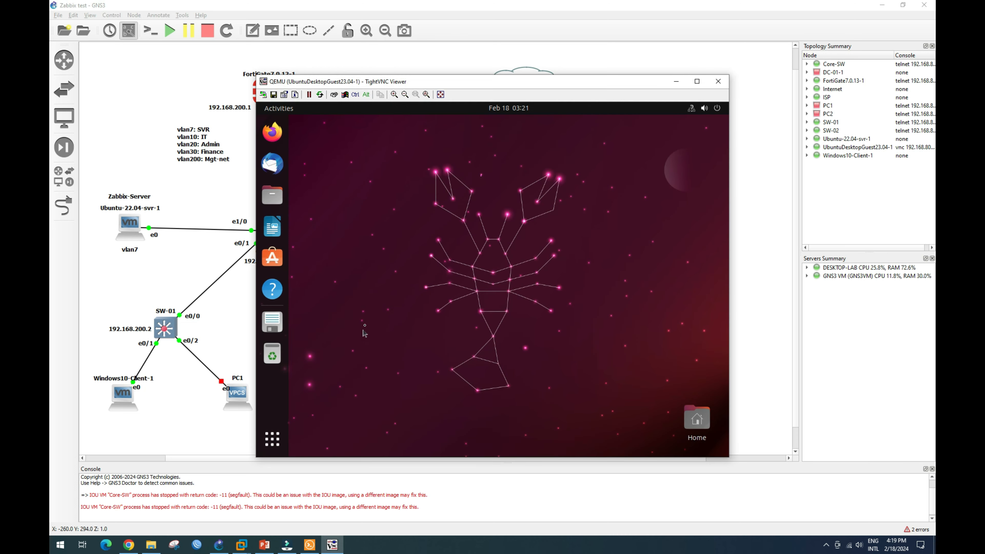
drag(523, 84, 700, 79)
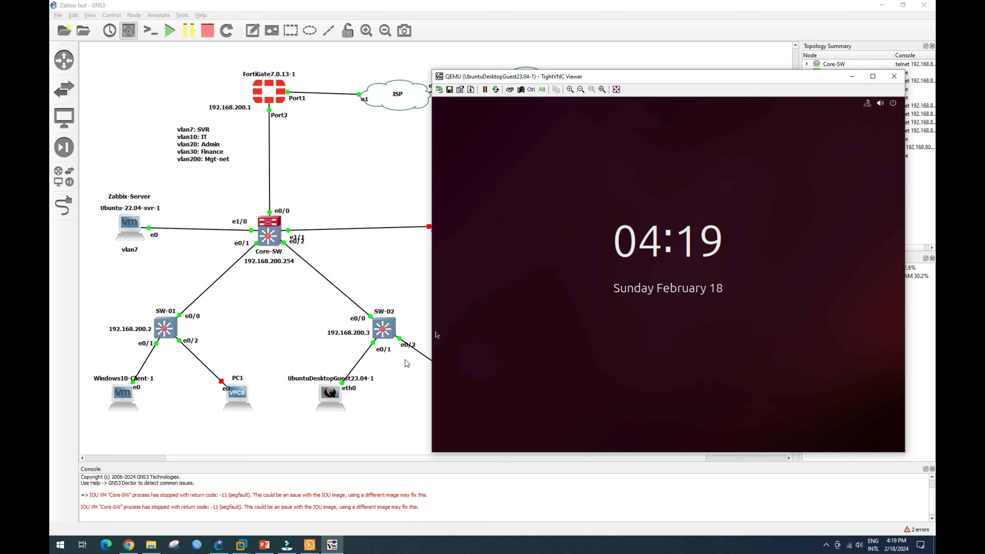
click(640, 324)
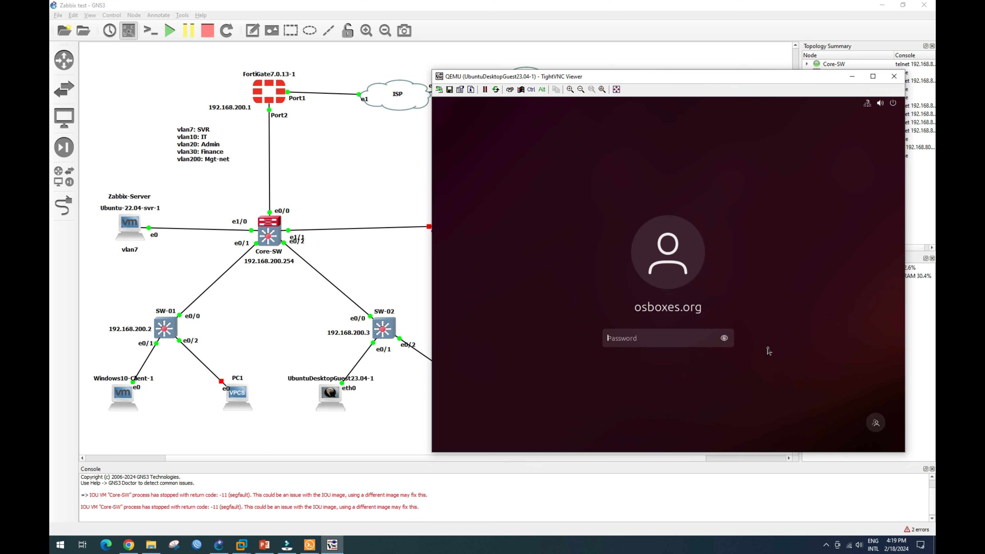
text(•)
key(BackSpace)
text(•••••••••••)
key(Return)
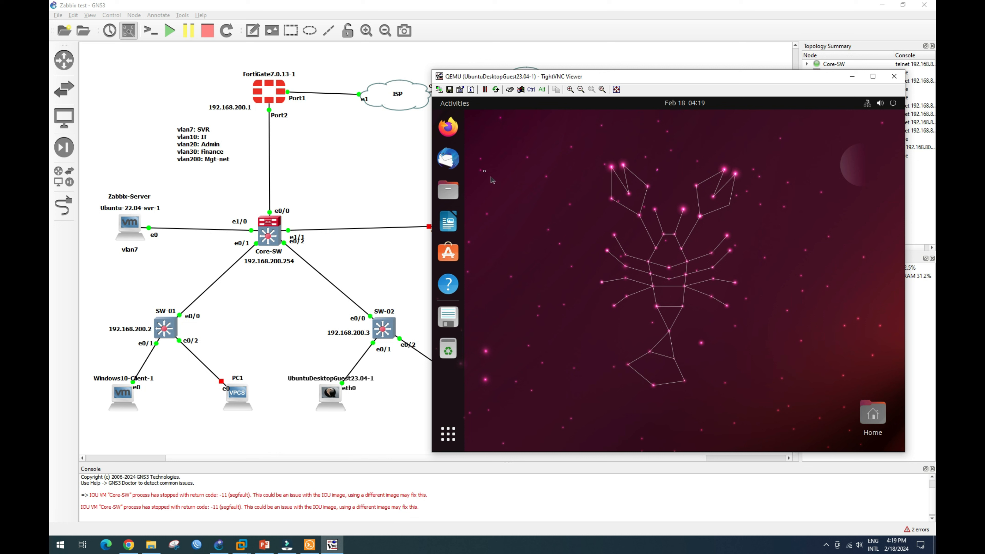
click(449, 127)
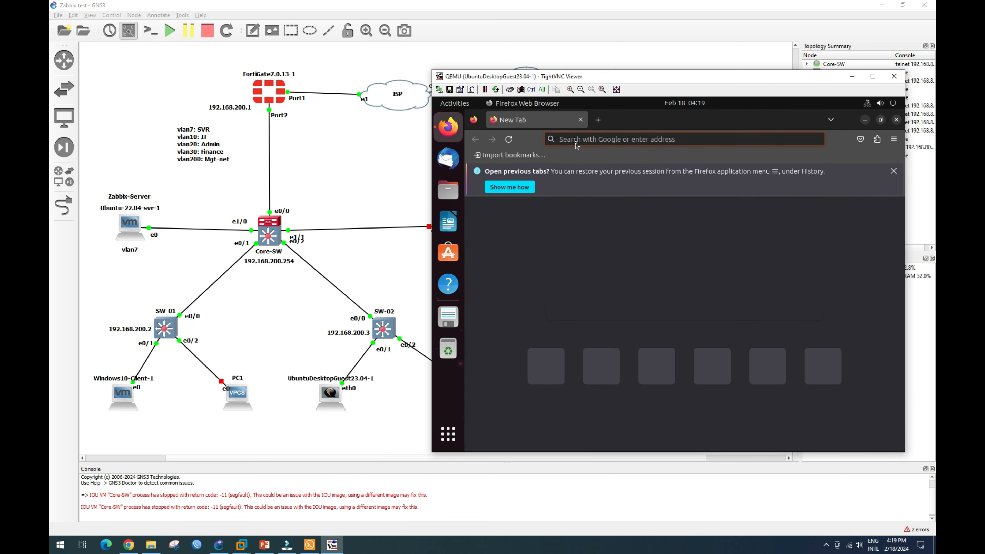
Open the Zabbix frontend at 192.168.7.2 and sign in with the saved credentials.
click(575, 139)
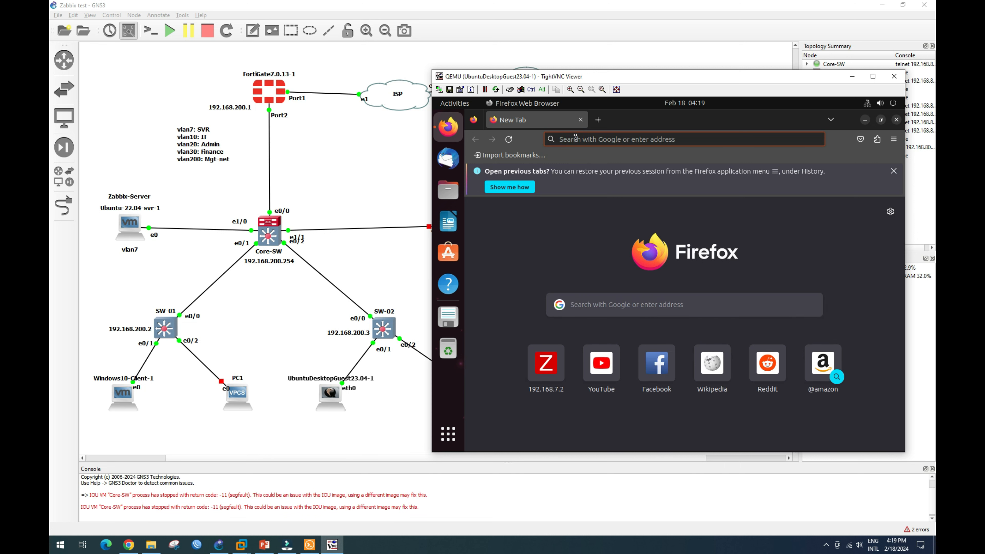
click(576, 139)
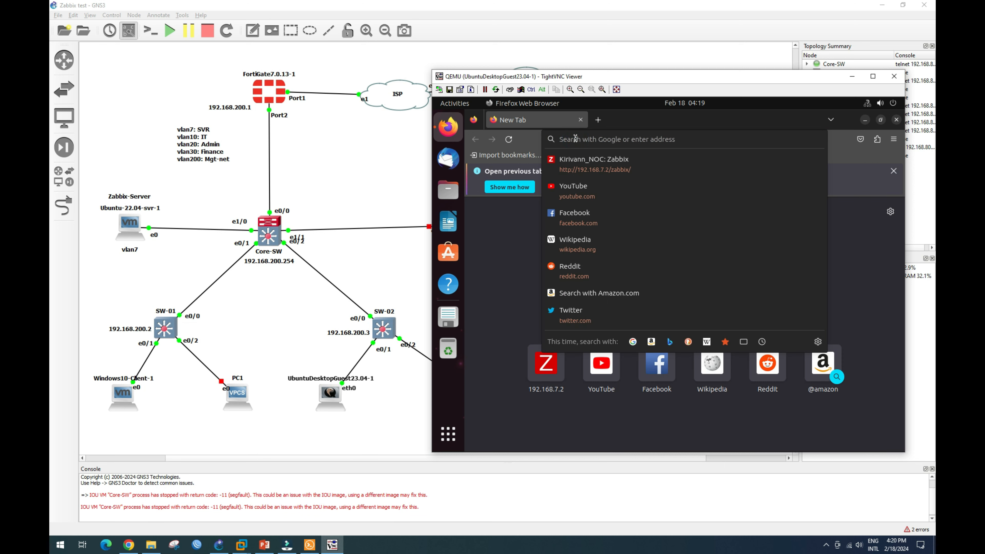
text(192.168.7.2/)
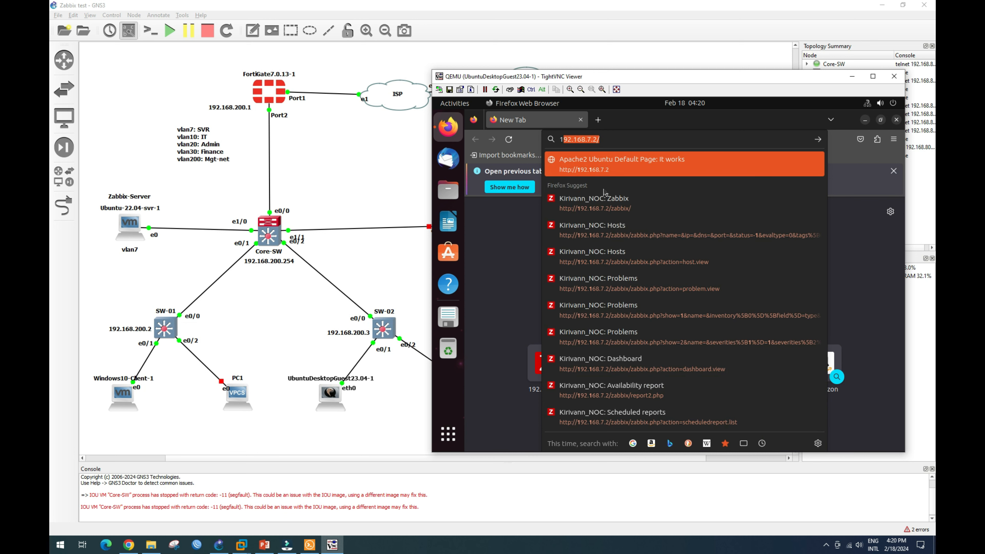
click(593, 204)
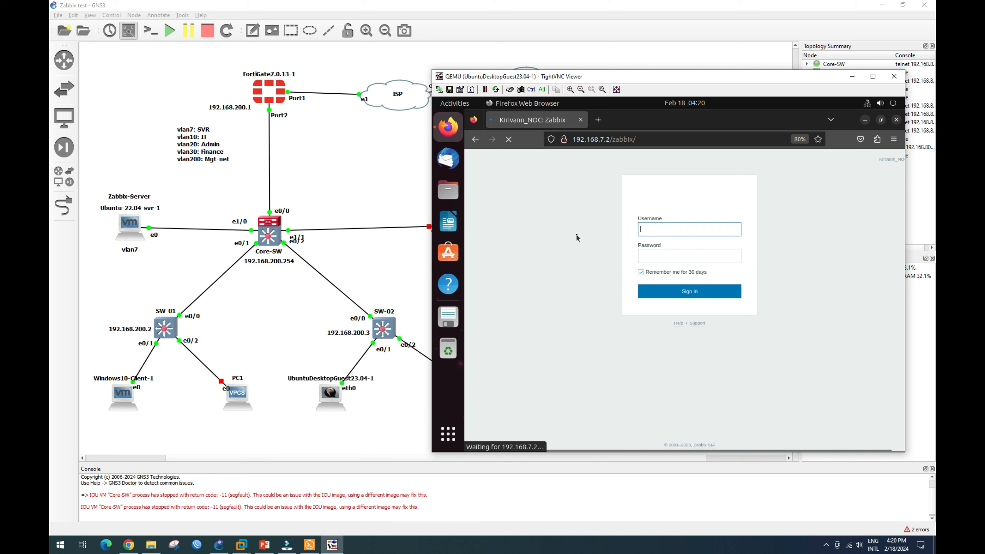
text(A)
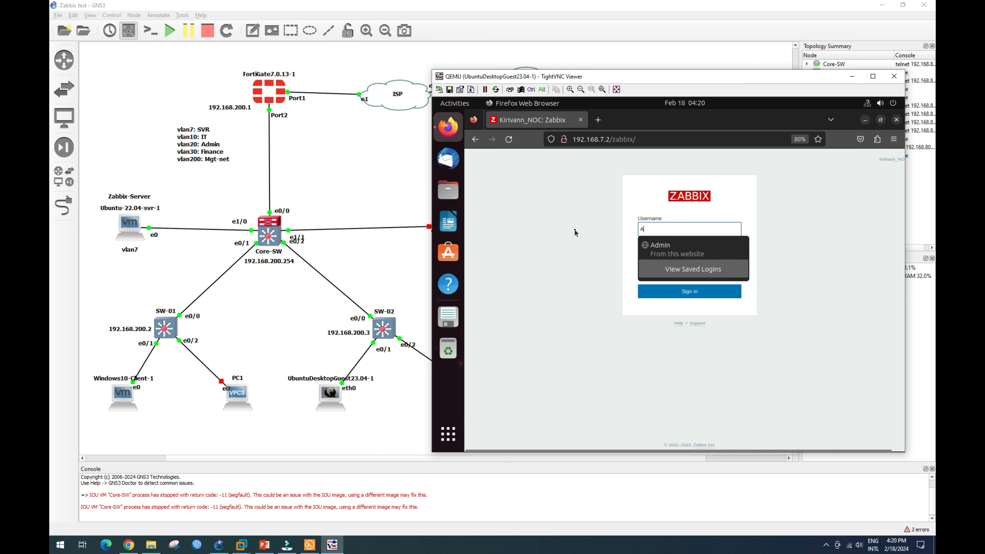
click(679, 251)
click(686, 294)
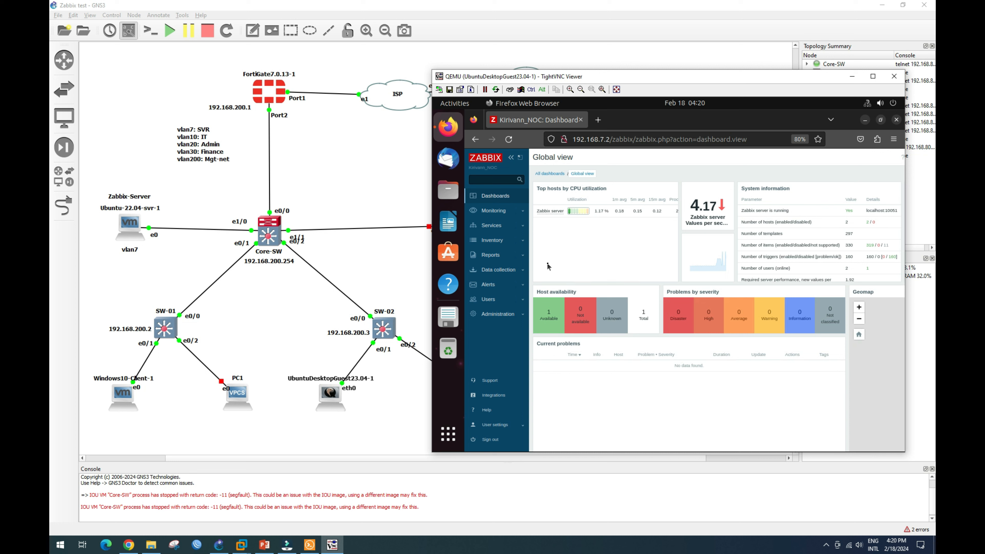
Open the Monitoring > Hosts list and move and widen the remote desktop window.
click(503, 214)
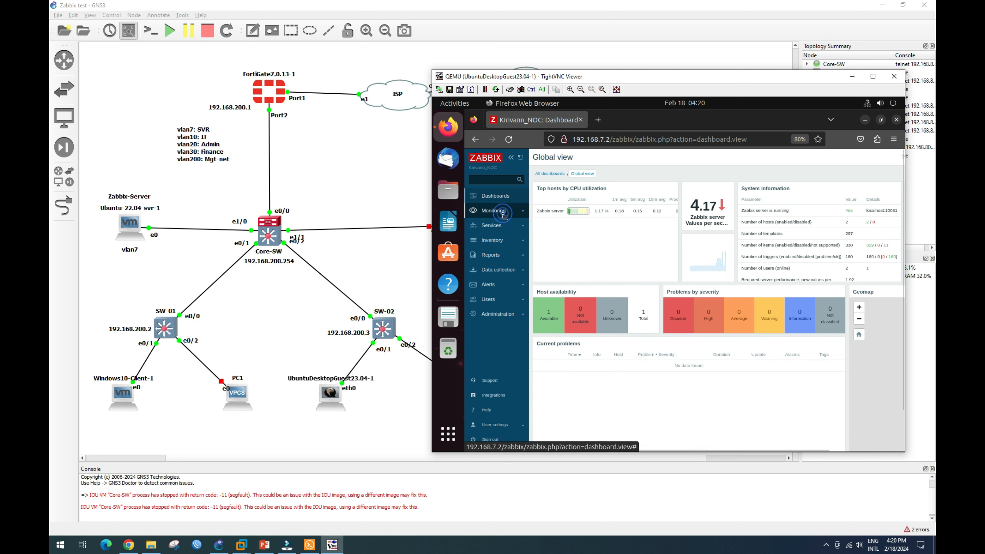
click(487, 237)
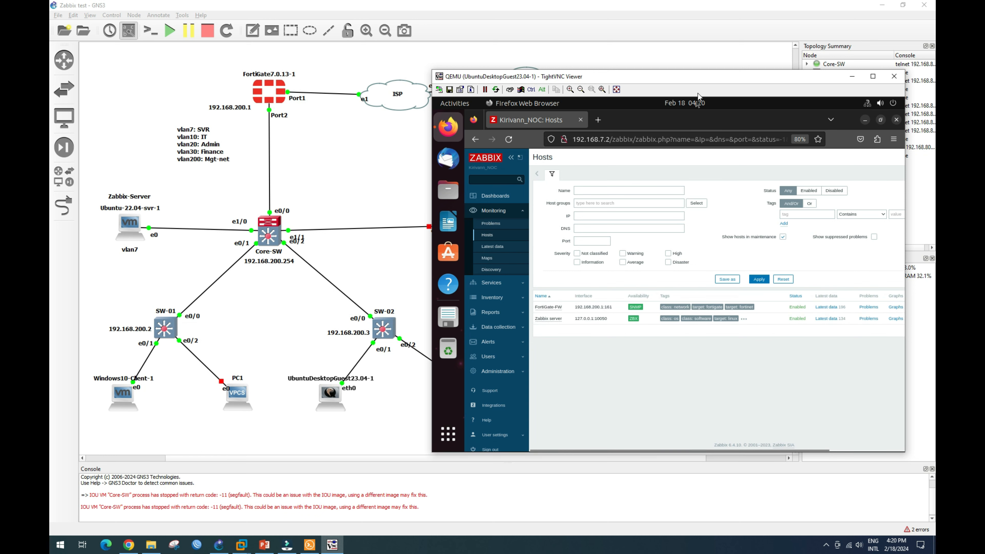
drag(711, 77, 691, 116)
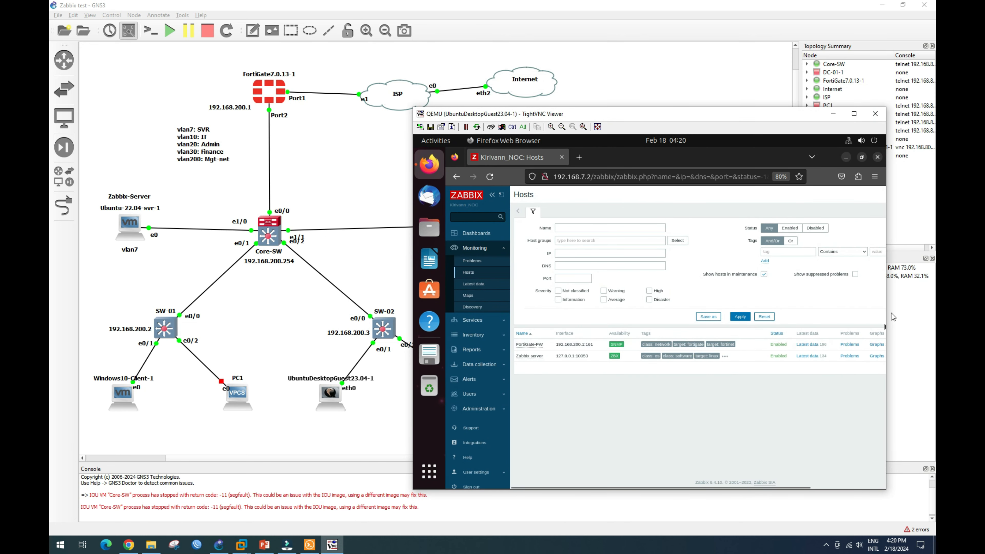
drag(886, 313, 922, 313)
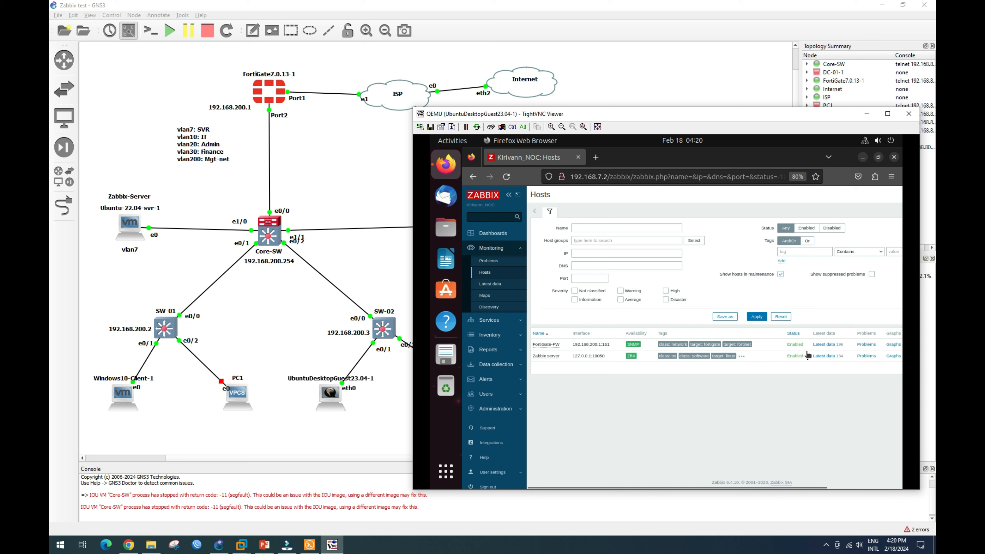
Zoom the Hosts page out to show more columns, then open the Core-SW console.
scroll(790, 364, down, 1)
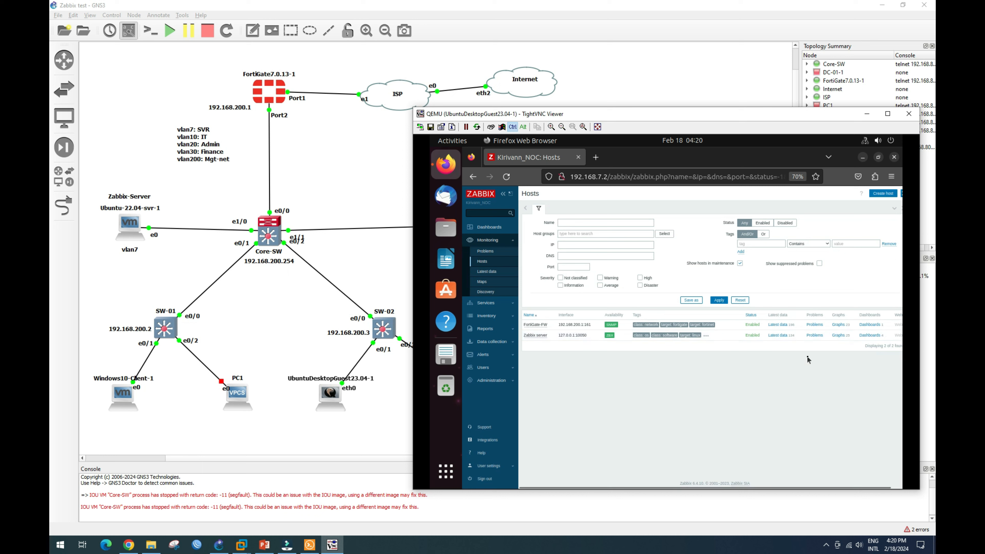
scroll(809, 359, down, 1)
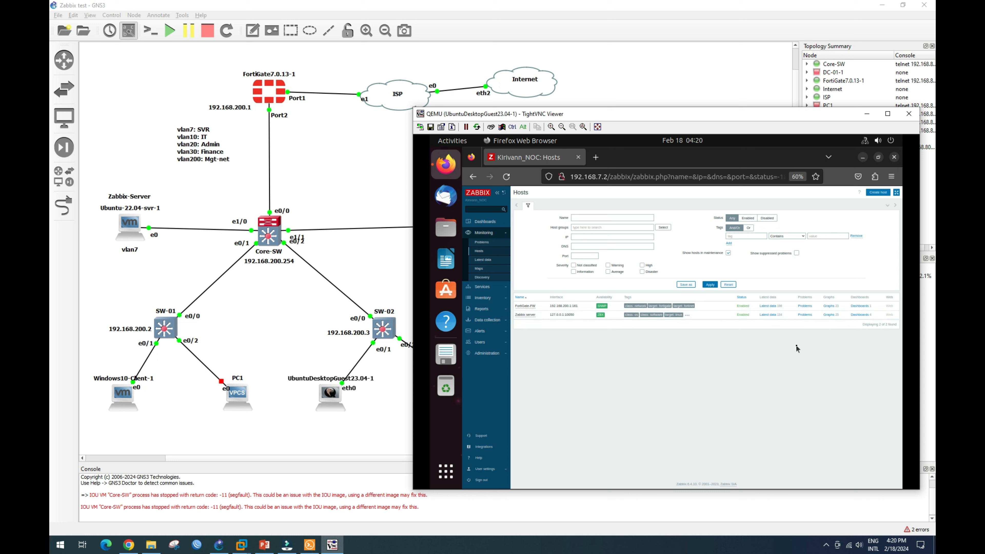
key(ctrl)
ctrl+scroll(652, 347, up, 1)
drag(706, 114, 708, 102)
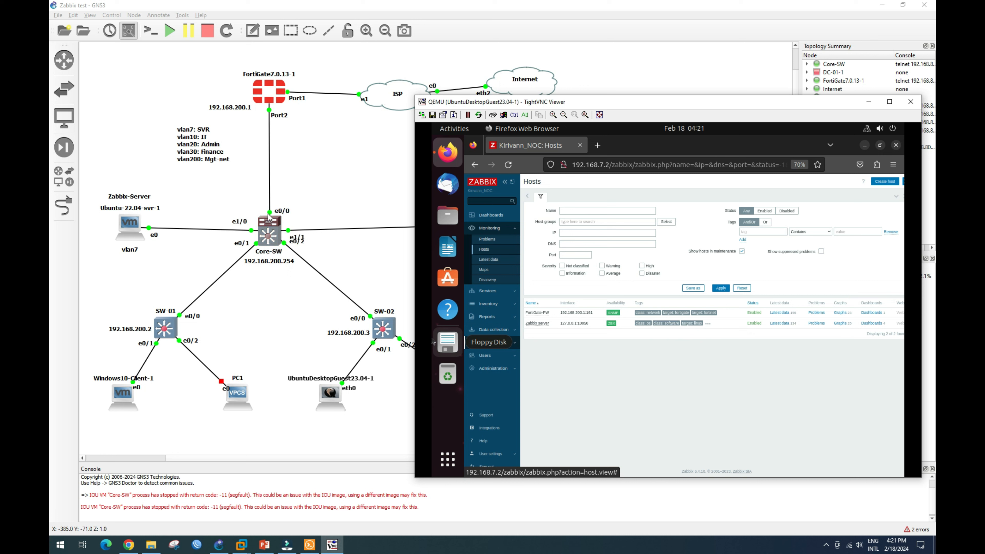
double_click(270, 234)
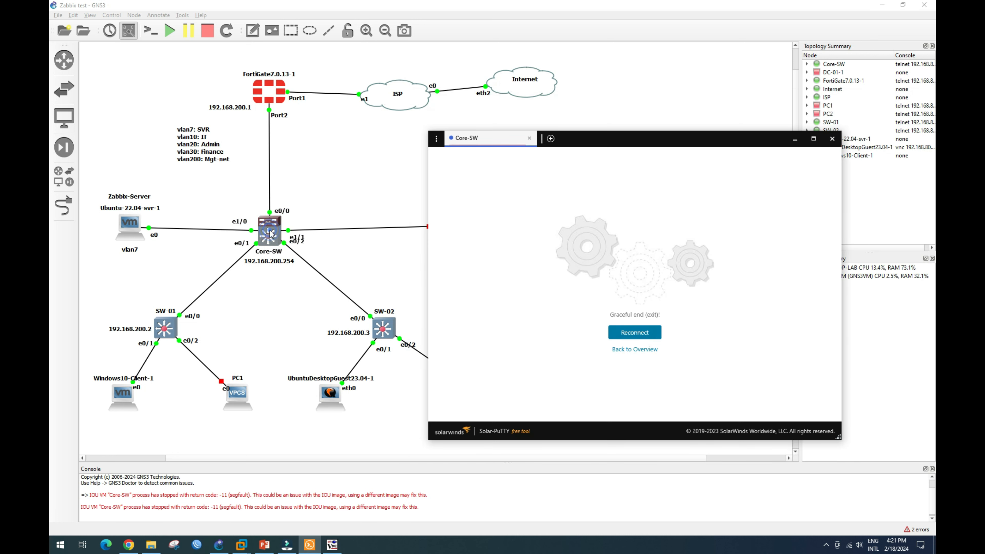
Reconnect the Core-SW session and list its VLANs with 'sh vlan bri'.
click(638, 332)
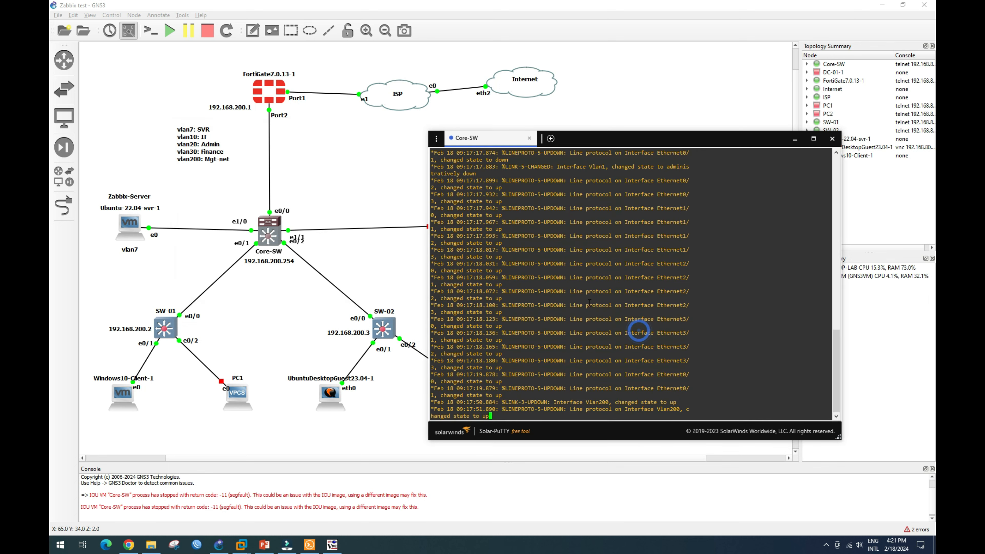
key(Return)
key(Return)
key(Return)
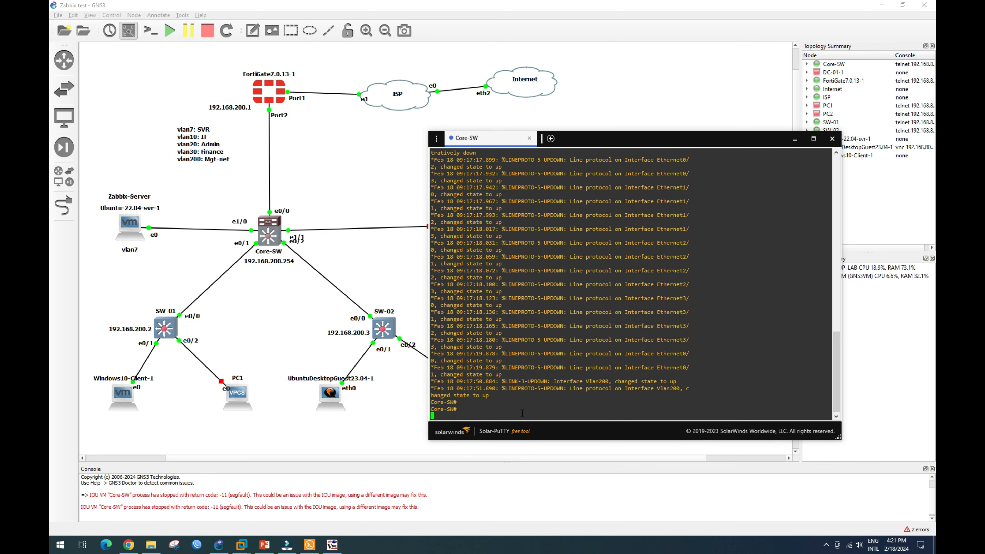
key(Return)
key(Return)
key(Return)
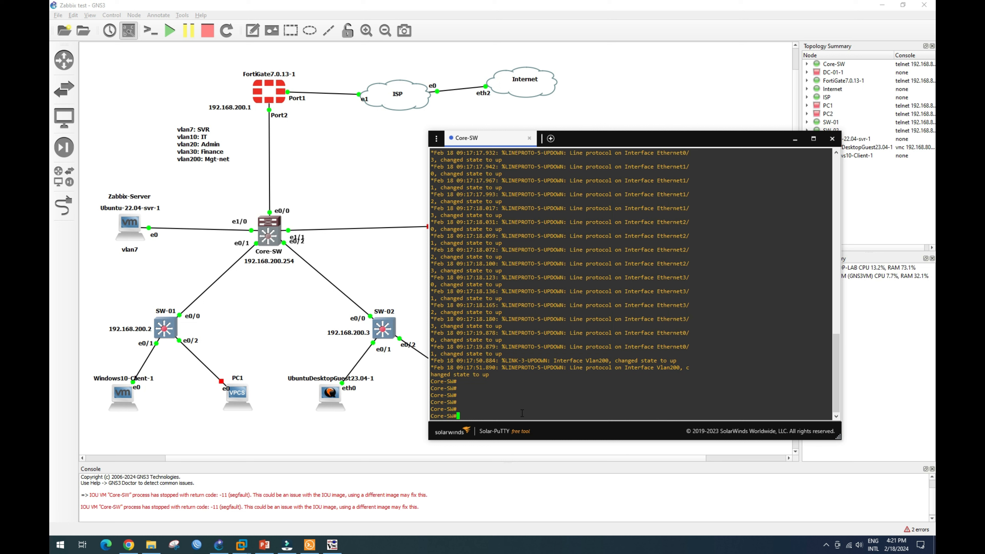
text(sh vlan bri)
key(Return)
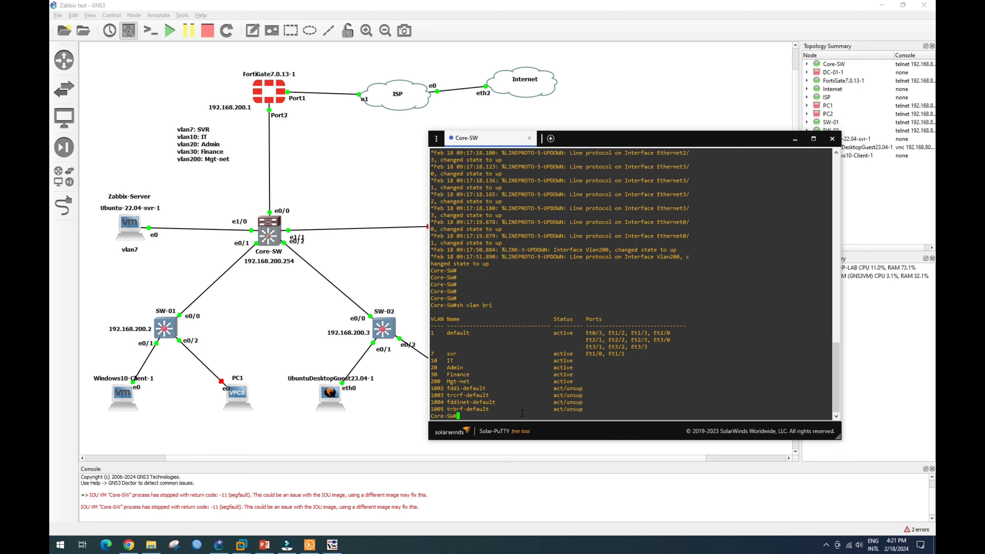
key(Return)
key(Return)
key(Return)
Run 'sh ip int bri' and confirm Vlan200 holds 192.168.200.254.
text(sh )
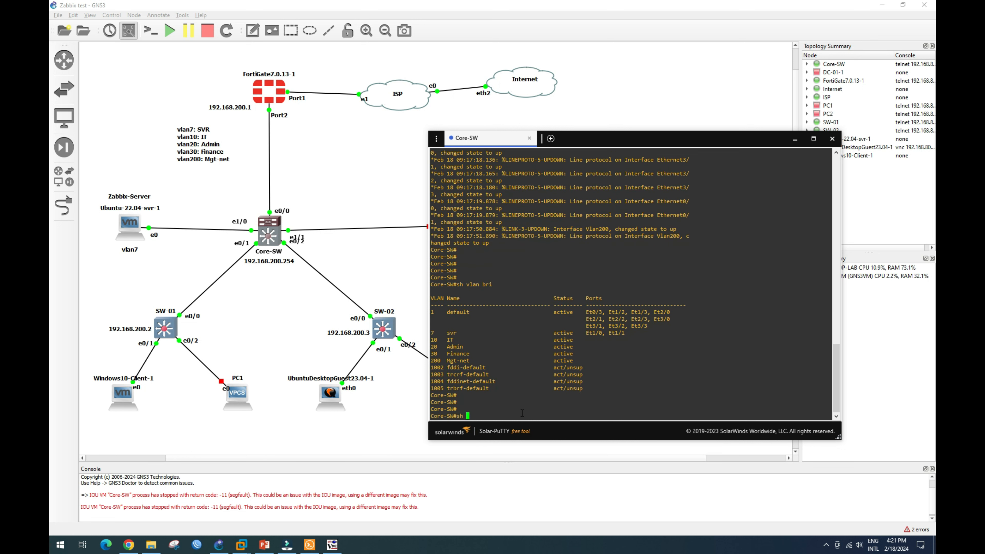
text(ip int bri)
key(Return)
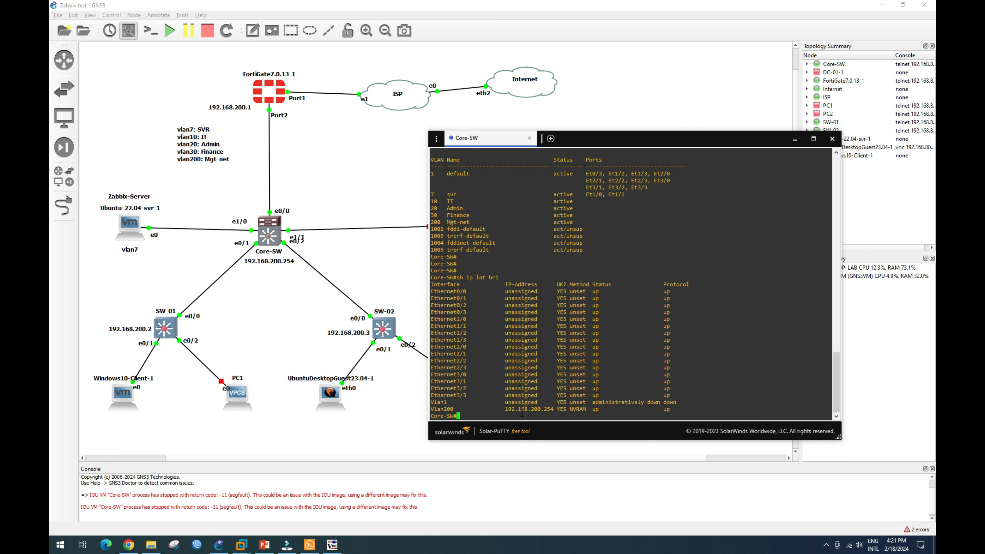
key(Return)
key(Return)
drag(431, 395, 586, 398)
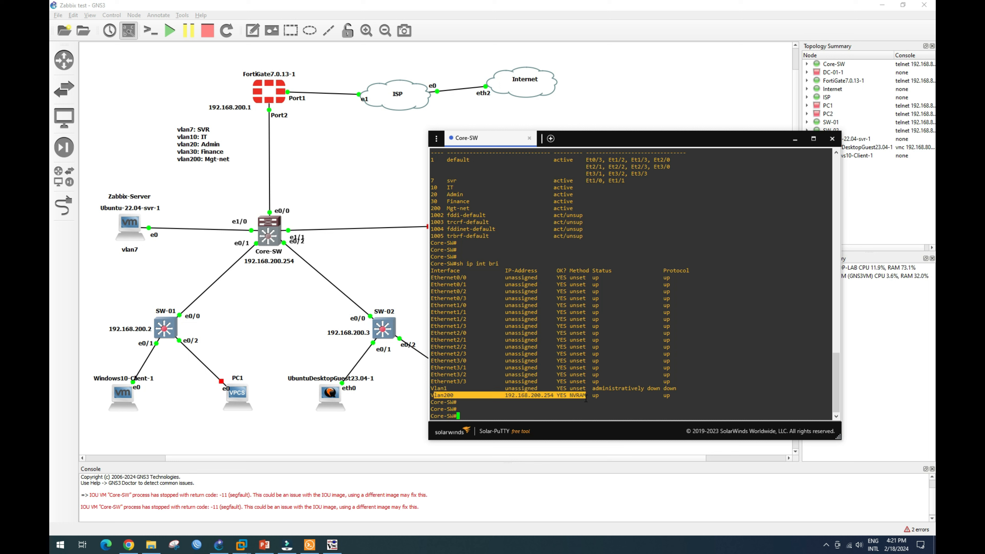
click(472, 415)
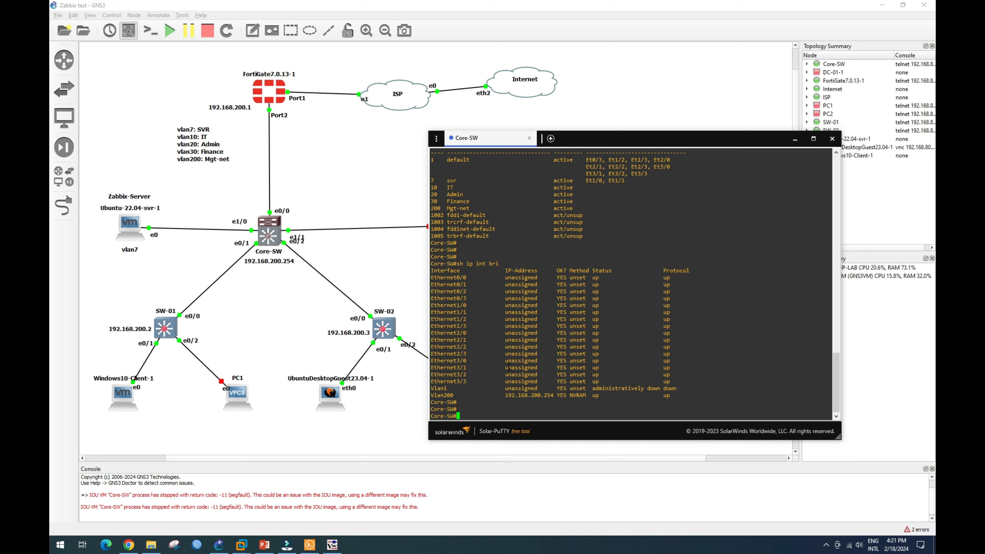
Confirm with 'sh snmp' that the SNMP agent is not enabled, then enter 'conf t'.
text(sh snm)
key(Tab)
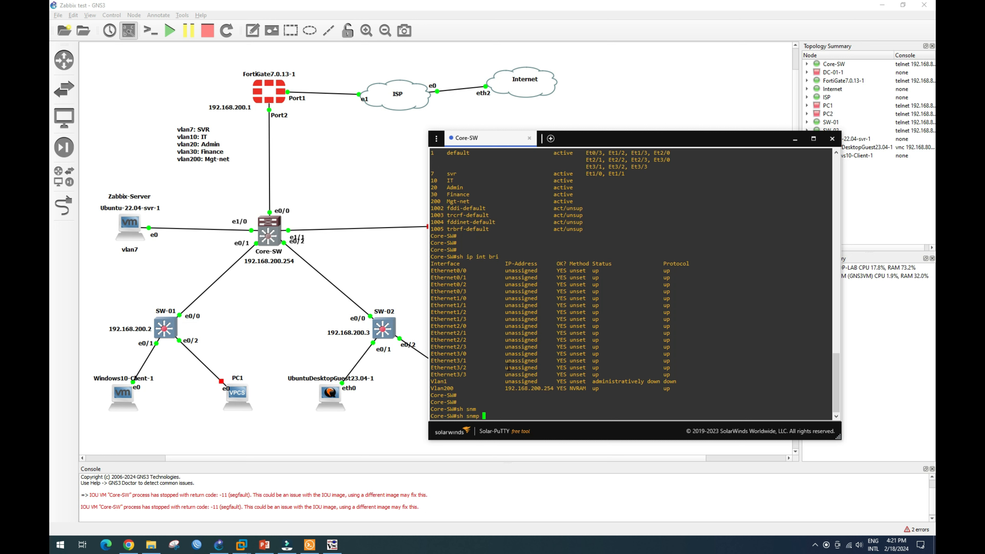
key(Return)
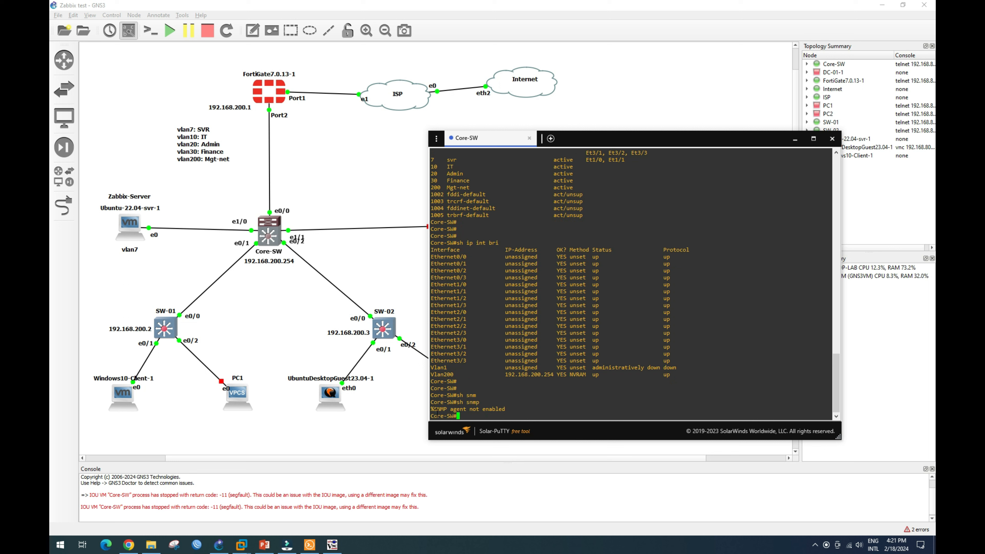
drag(430, 409, 436, 416)
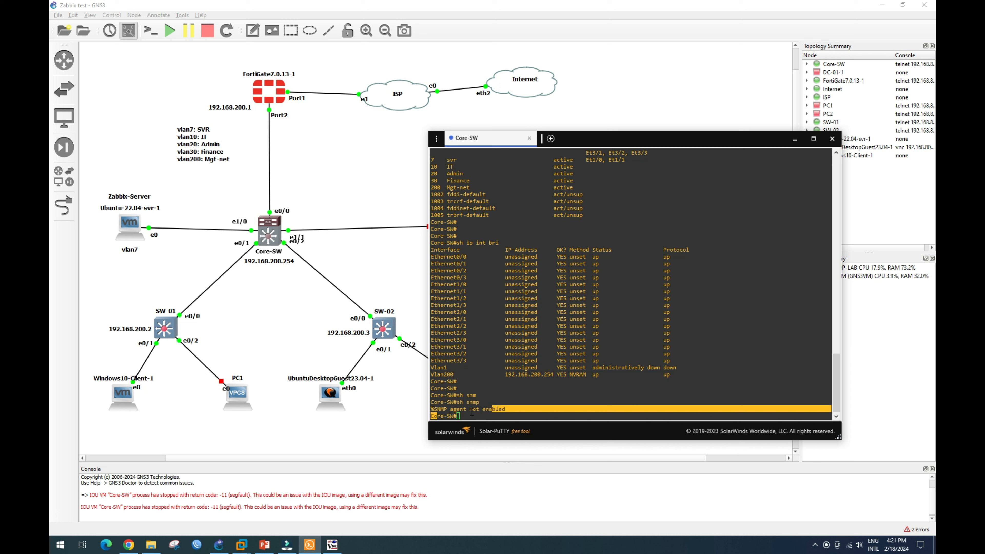
click(495, 409)
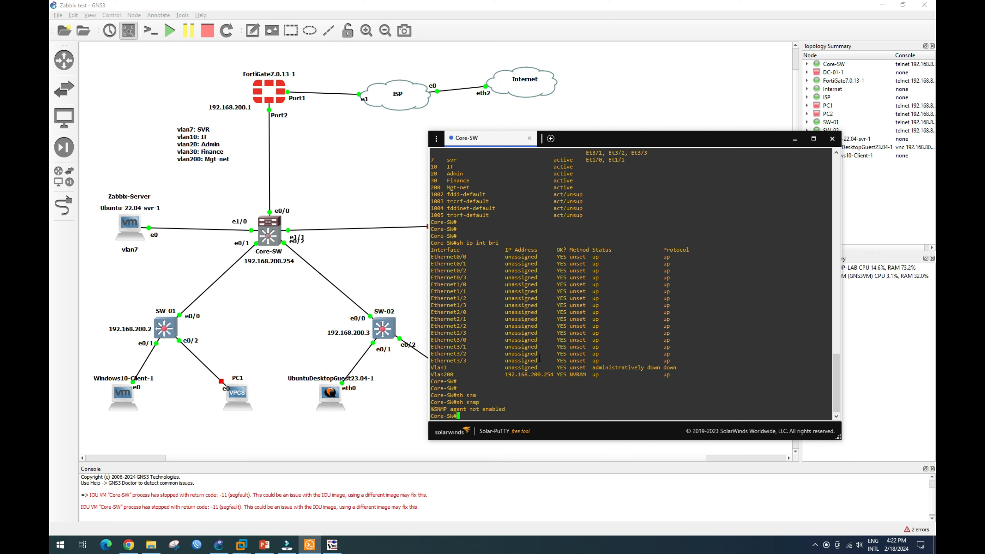
click(473, 417)
text(conf t)
key(Return)
Raise the console window and enter 'snmp-server community public ?' to list access options.
click(635, 138)
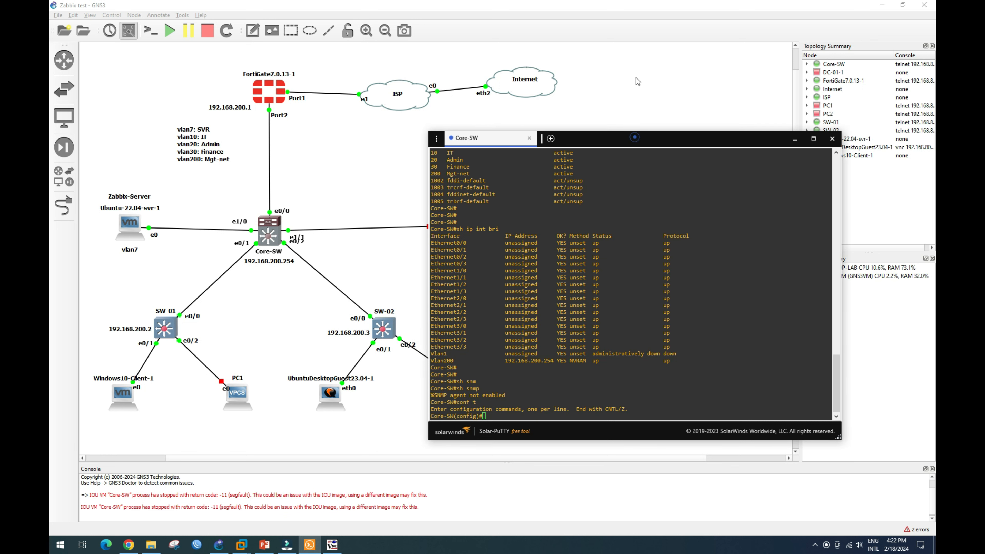
drag(675, 129, 678, 83)
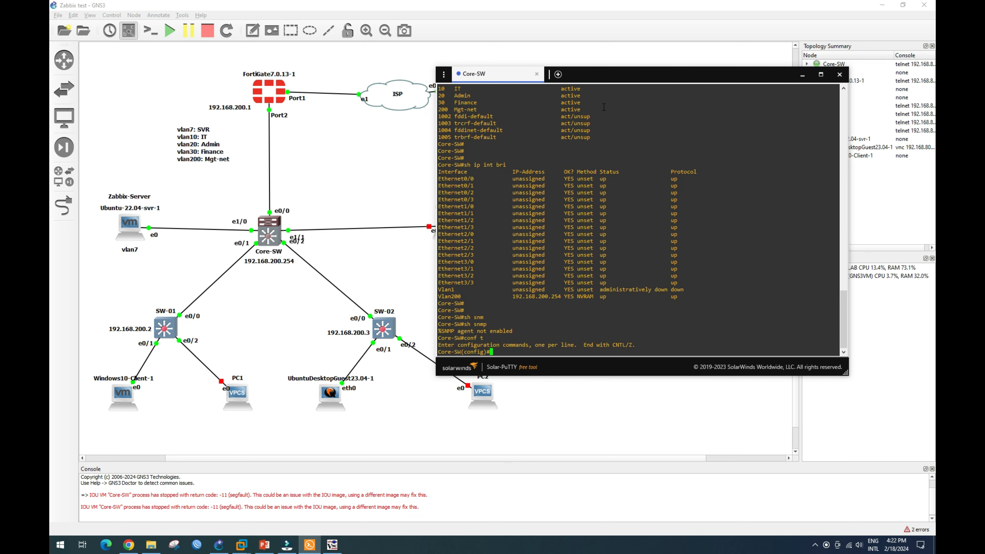
drag(630, 75, 629, 47)
click(663, 307)
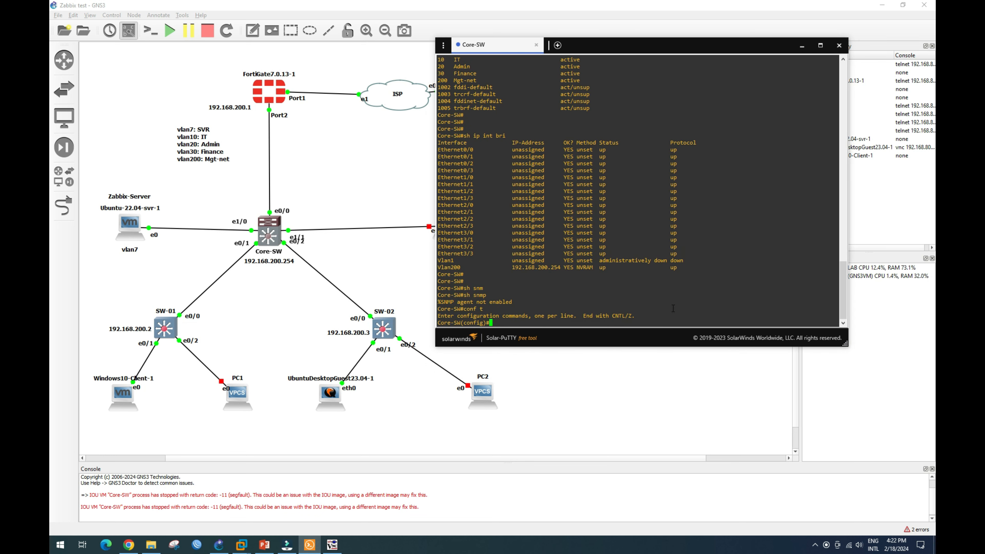
key(Return)
key(Return)
key(Return)
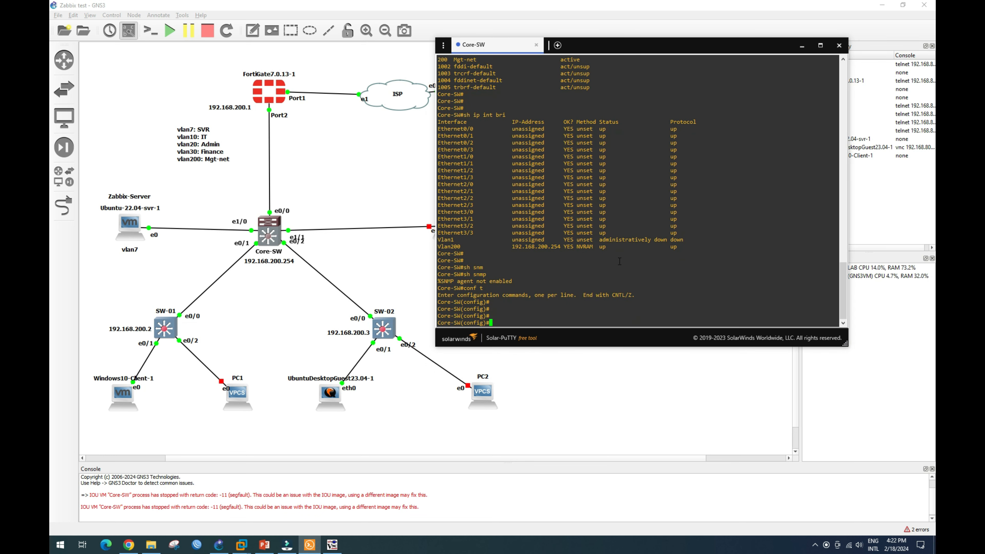
text(snmp)
key(Tab)
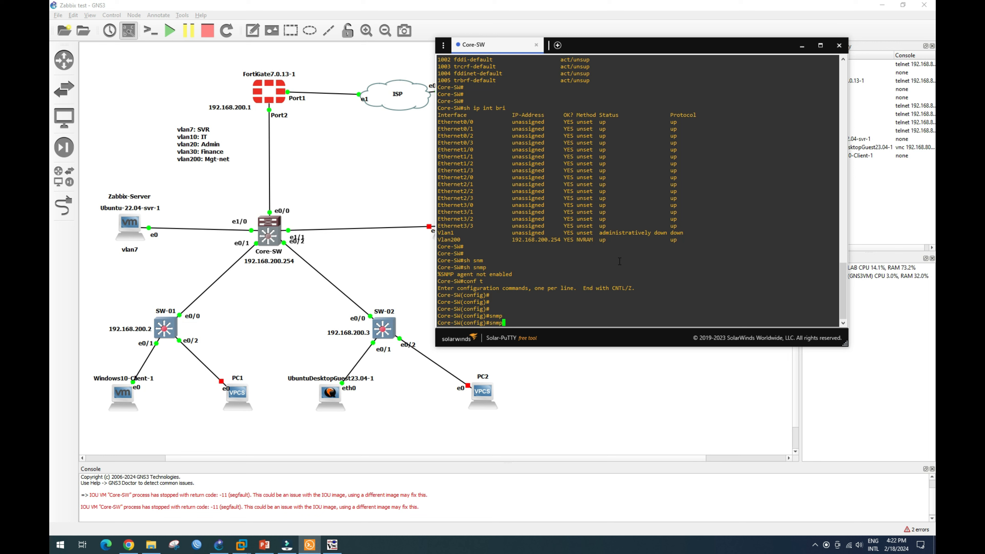
text(-ser)
key(Tab)
text(comm)
key(Tab)
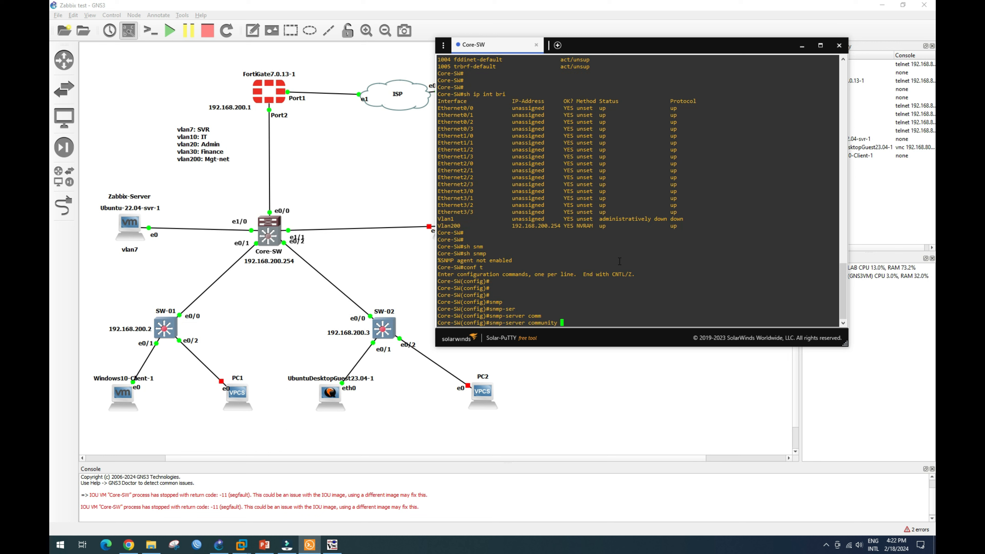
text(public ?)
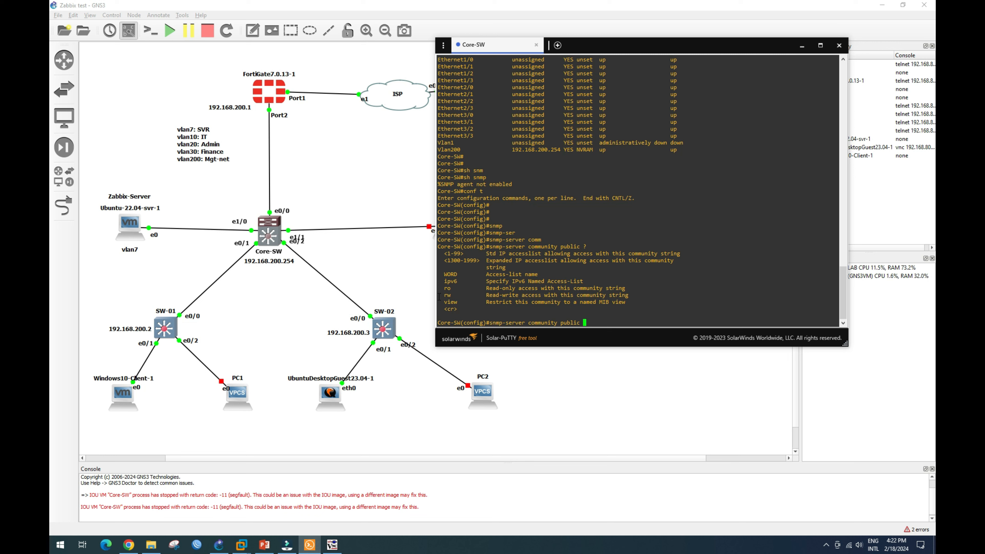
Complete the command with rw to give the public community read-write access.
drag(442, 297, 489, 296)
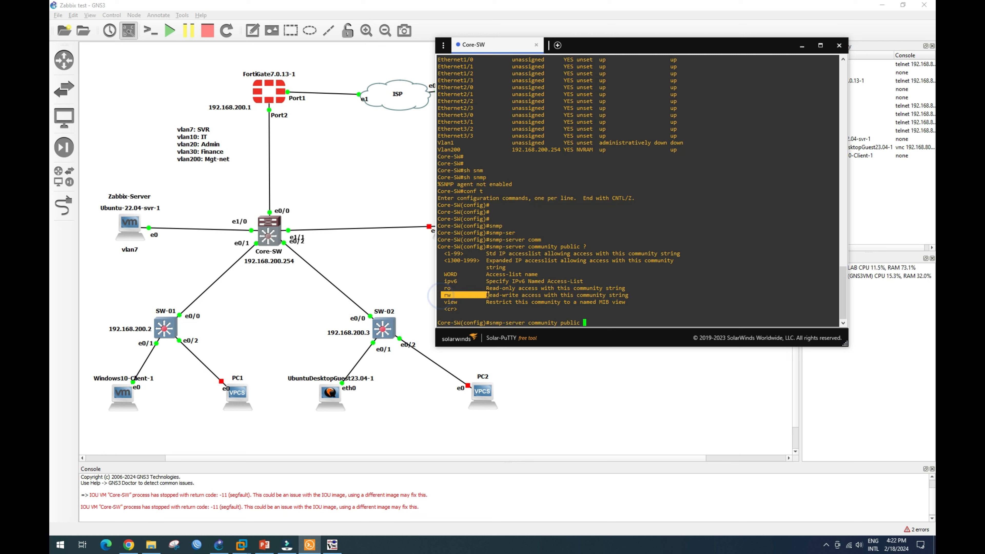
click(585, 322)
text(rw)
key(Tab)
key(Return)
List the available snmp-server subcommands with 'snmp-server ?'.
text(sn)
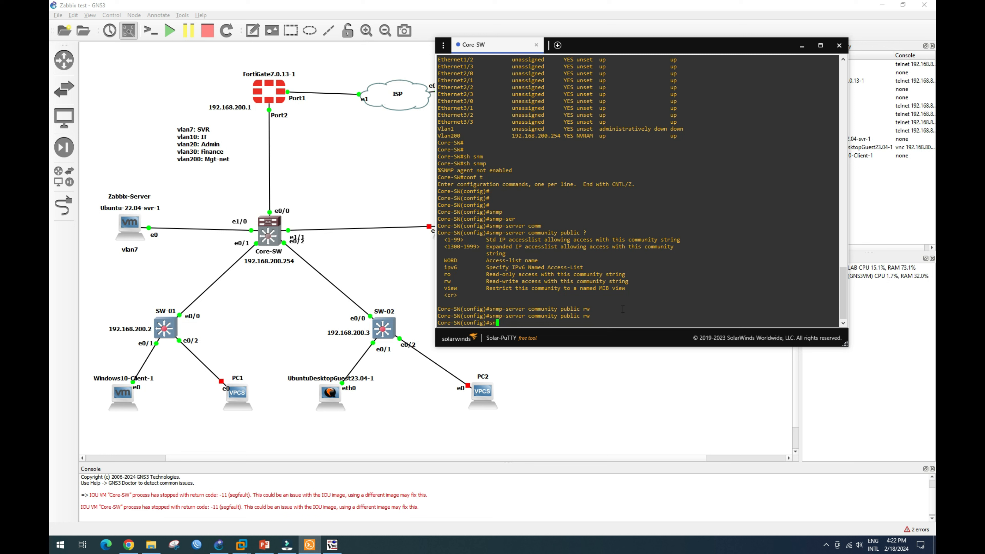
text(mp-se)
key(Tab)
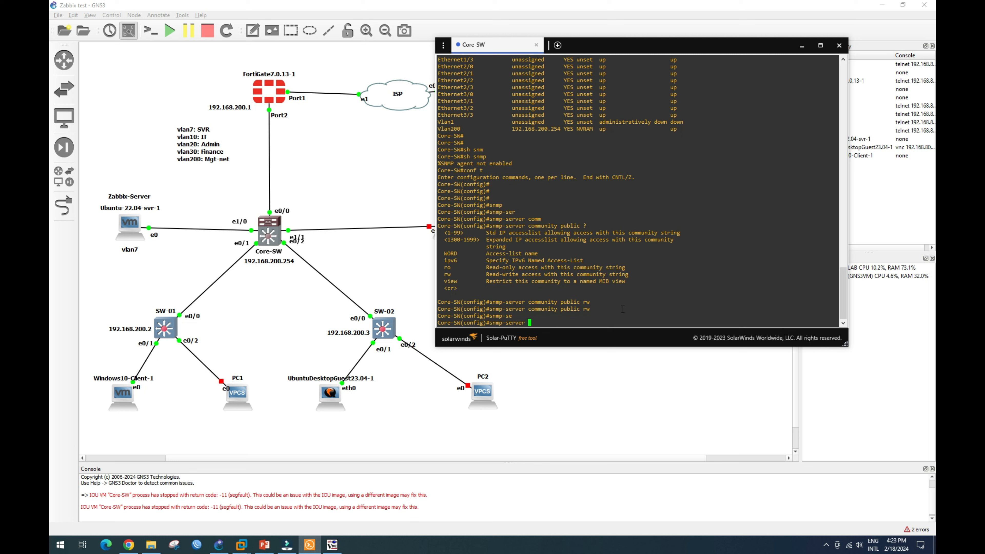
text(cont)
key(Tab)
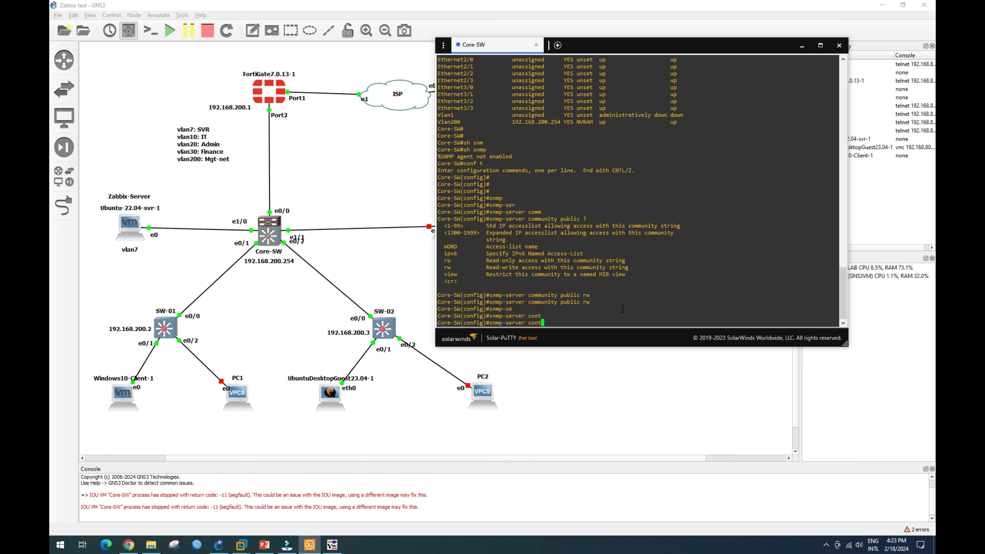
key(Tab)
key(BackSpace)
key(BackSpace)
key(BackSpace)
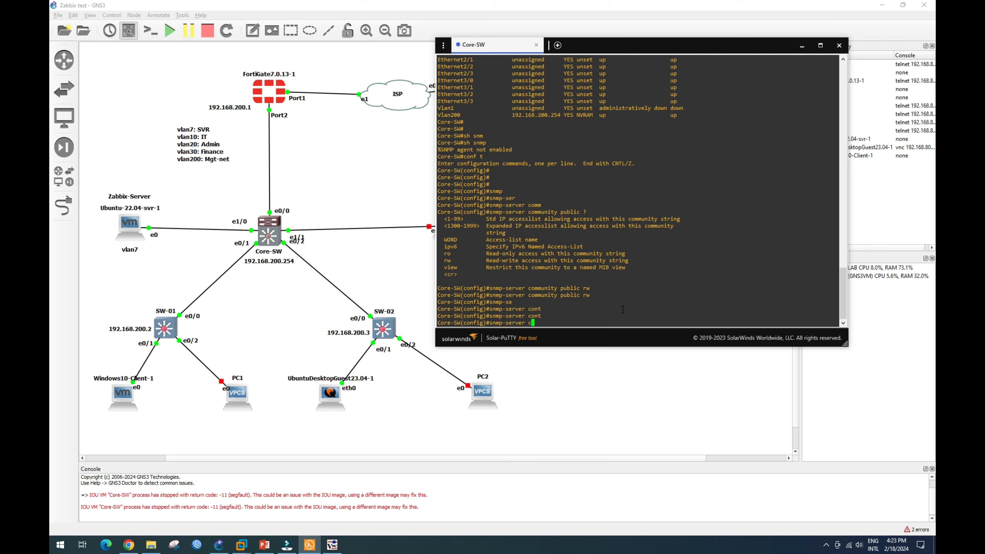
text(omu)
key(Tab)
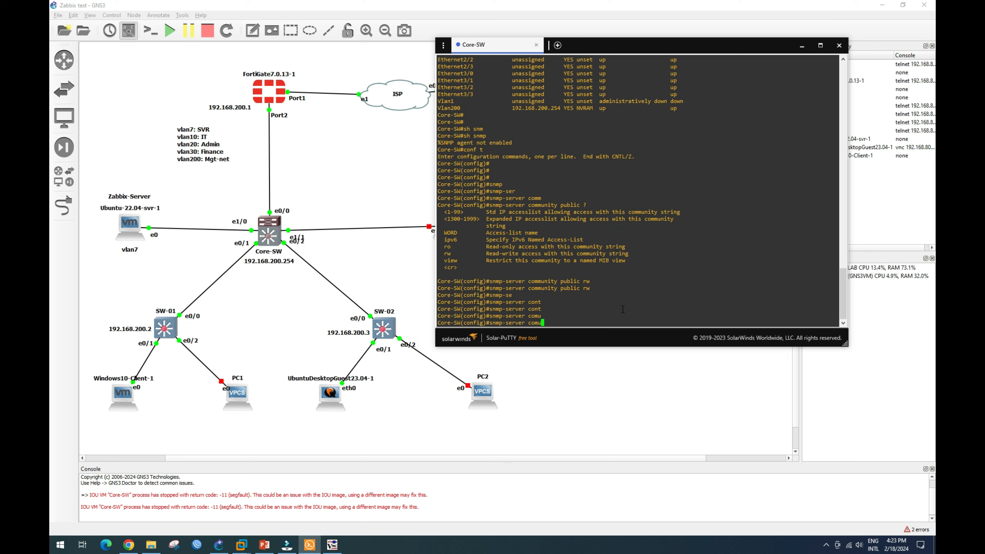
key(BackSpace)
text(mu)
key(Tab)
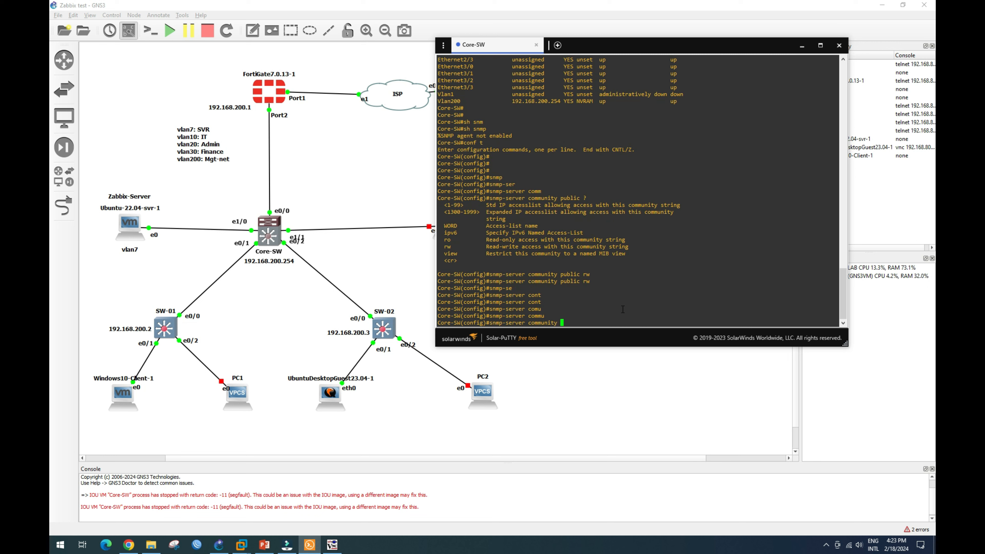
text(t)
key(Tab)
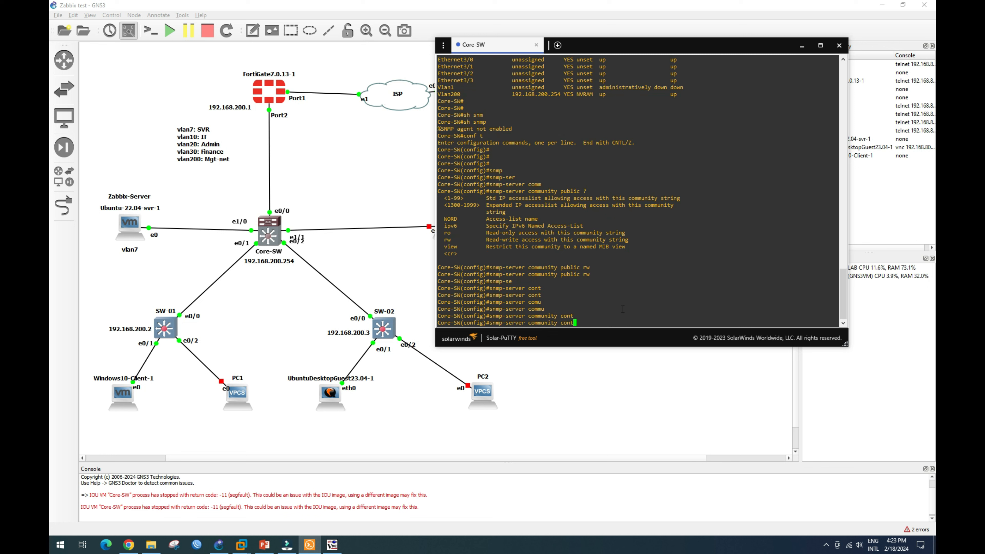
key(BackSpace)
key(BackSpace)
key(BackSpace)
key(BackSpace)
key(BackSpace)
key(BackSpace)
key(BackSpace)
key(BackSpace)
key(BackSpace)
text(?)
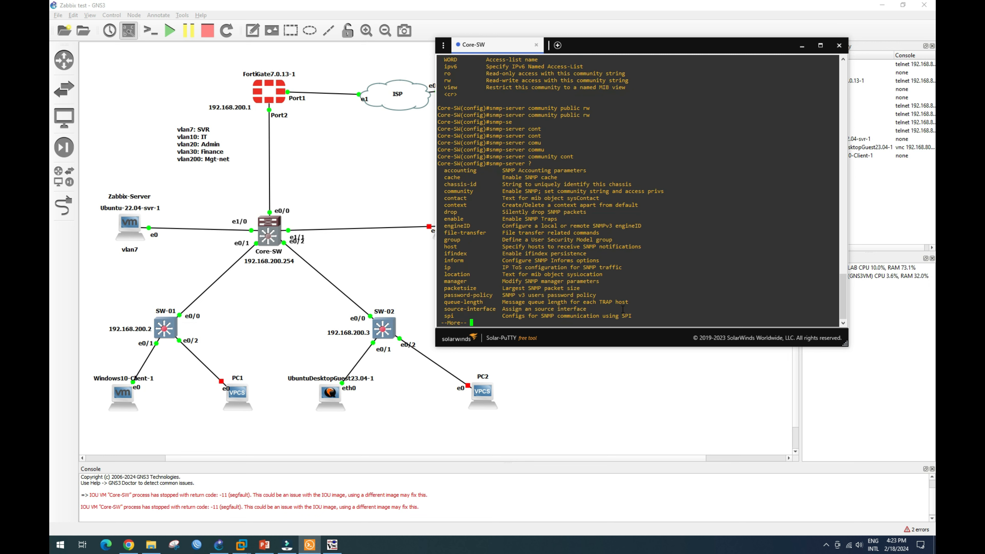
Set the SNMP contact to the administrator's name with 'snmp-server contact'.
key(Return)
key(Return)
key(Return)
key(Return)
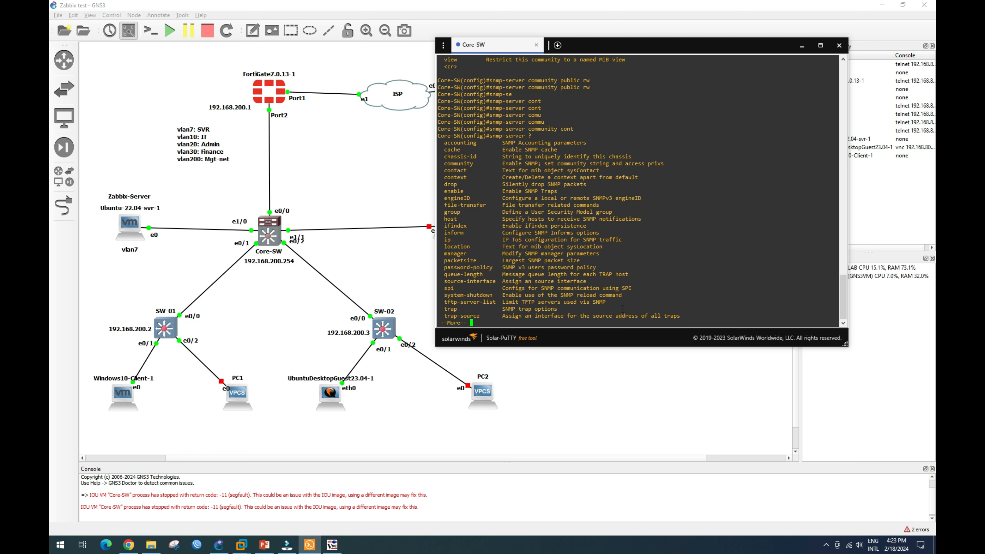
key(Return)
key(Return)
key(Return)
key(Return)
key(Return)
key(Return)
key(Up)
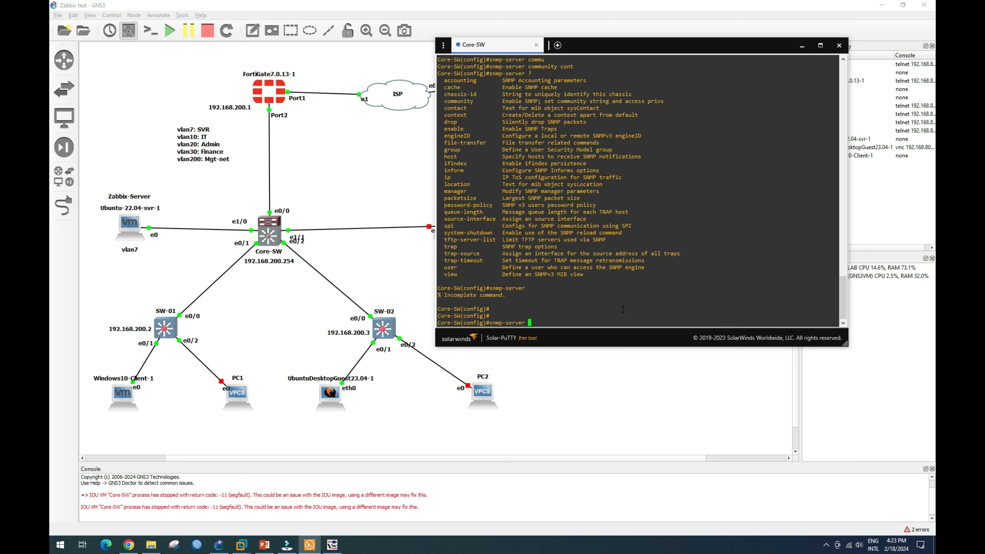
text(contac)
key(Tab)
text(Kirivan)
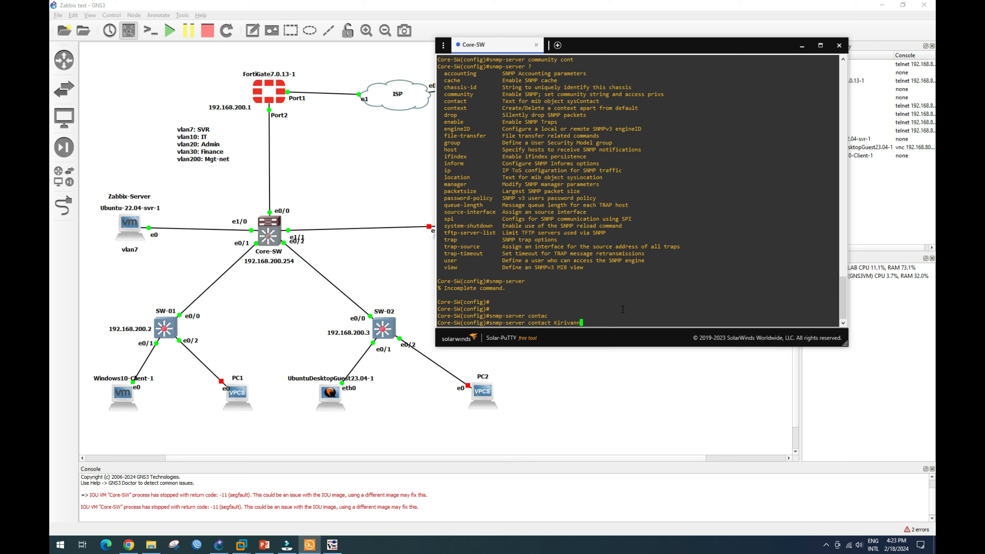
key(Return)
Set the SNMP location to Phnom Penh.
text(sn)
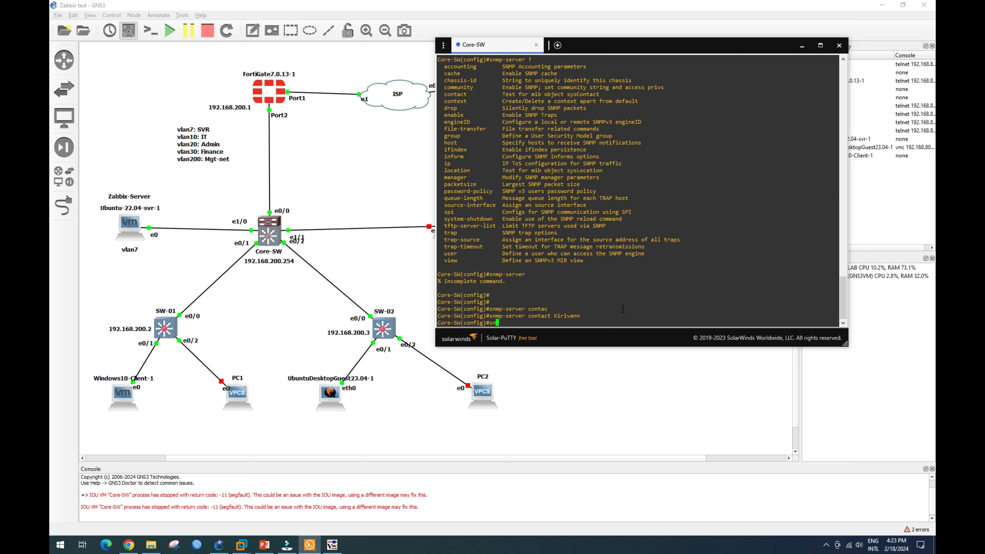
text(mp-ser)
key(Tab)
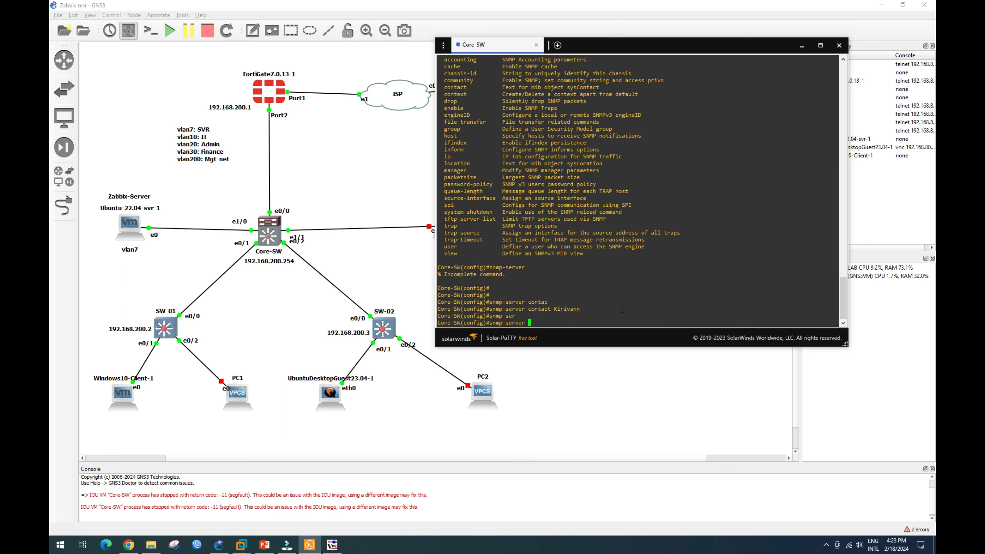
text(loca)
key(Tab)
text(Phnom Penh)
key(Return)
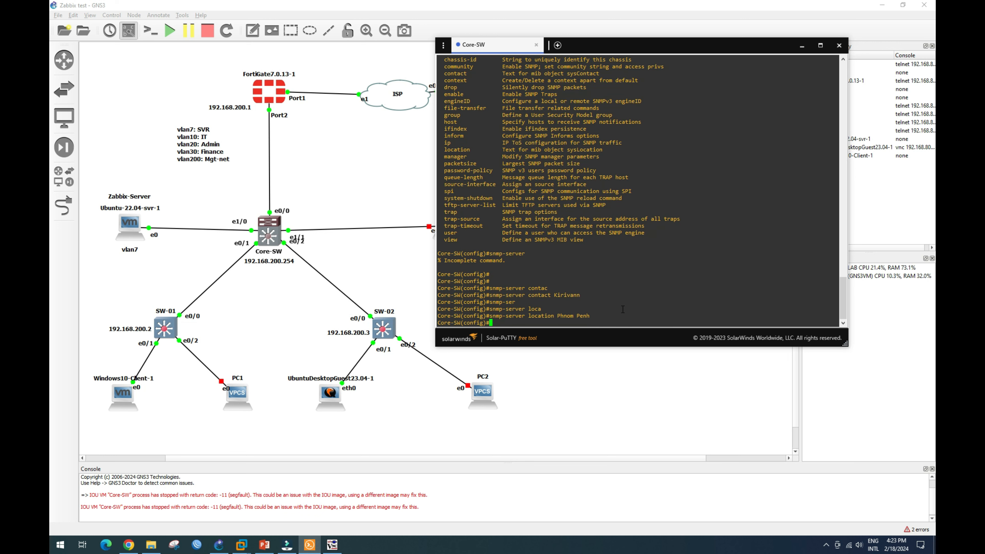
Leave configuration mode with 'end' and save the configuration with 'wr'.
text(end)
key(Return)
text(wr)
key(Return)
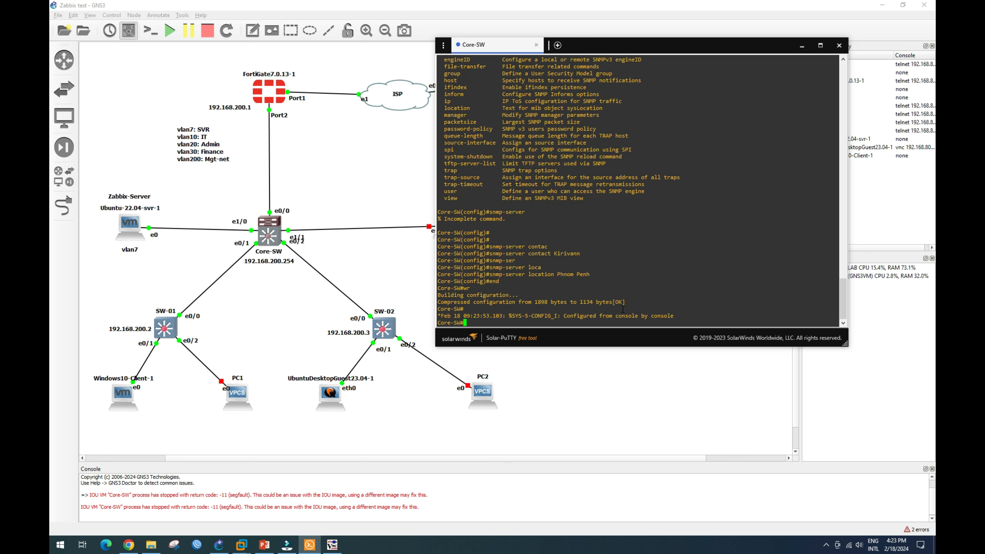
Run 'sh snmp' and check the contact and Phnom Penh location lines in the output.
text(sh snmp)
key(Tab)
key(Return)
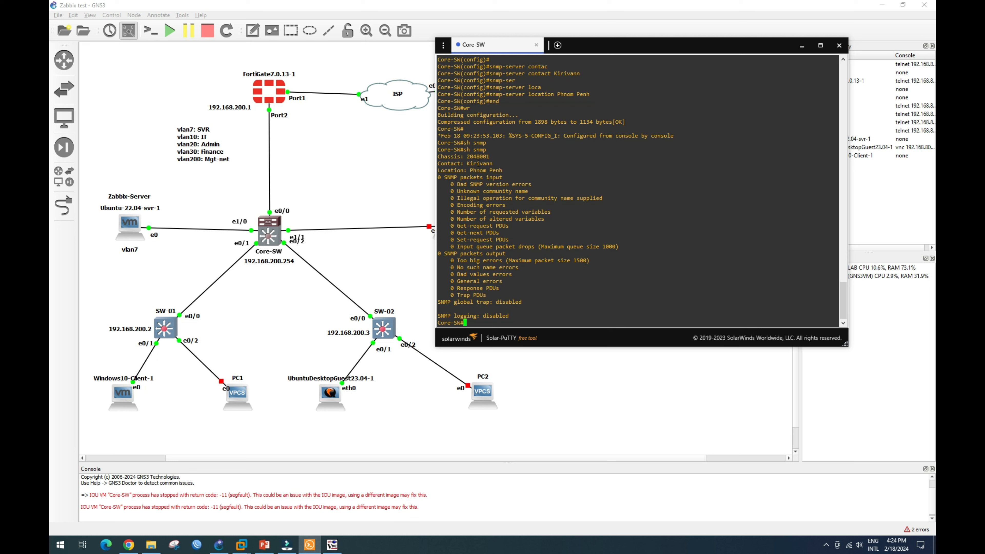
drag(465, 165, 489, 164)
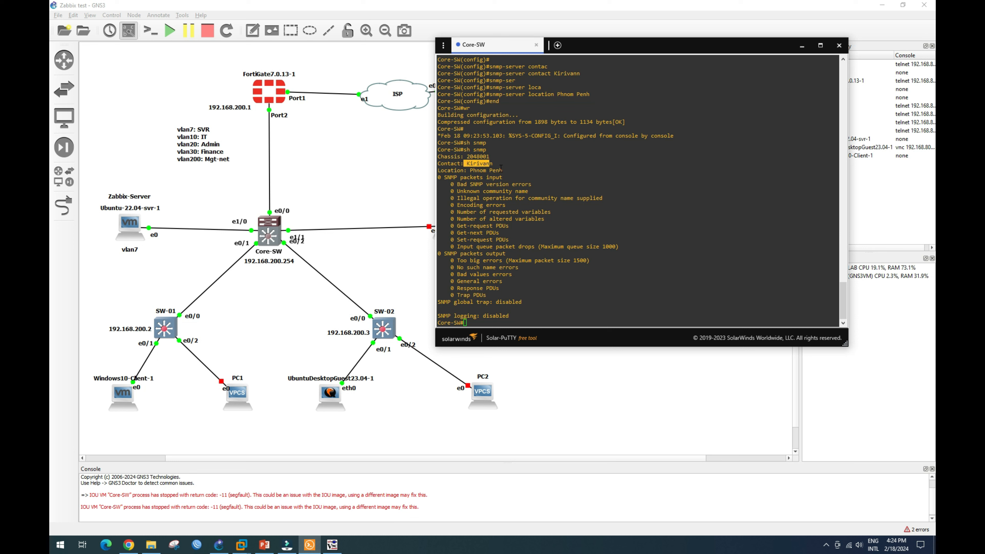
drag(467, 170, 501, 170)
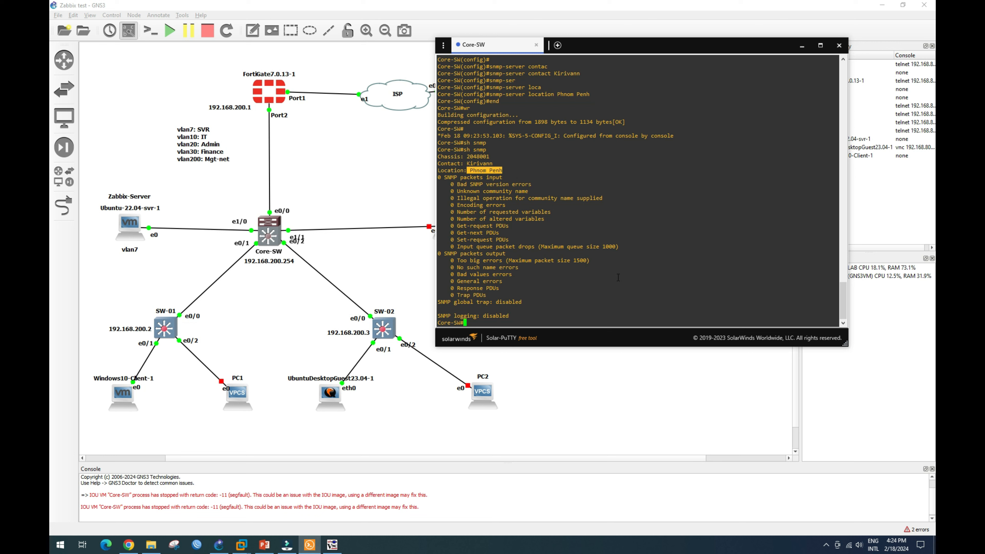
Run 'sh run' and page down to the Vlan200 address and default route lines.
text(sh run)
key(Return)
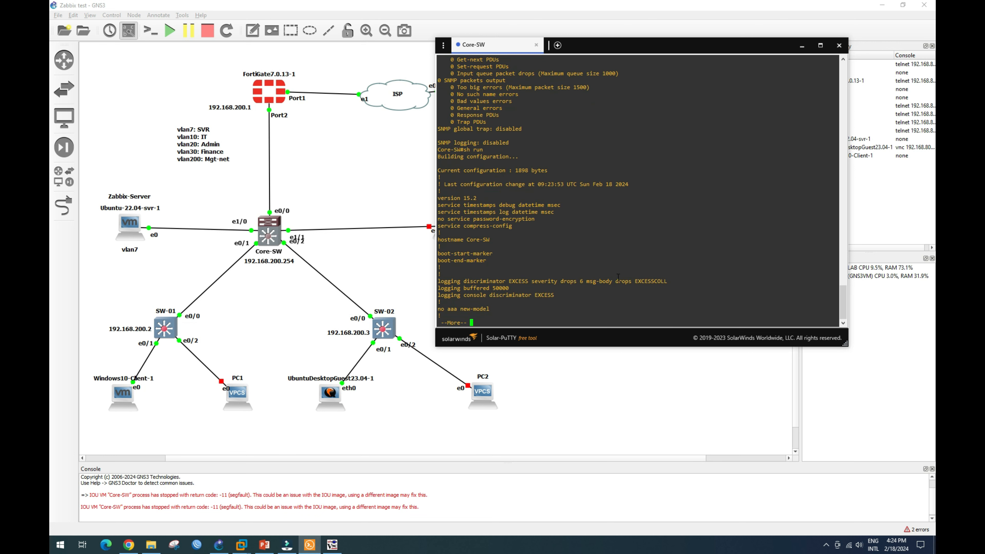
key(space)
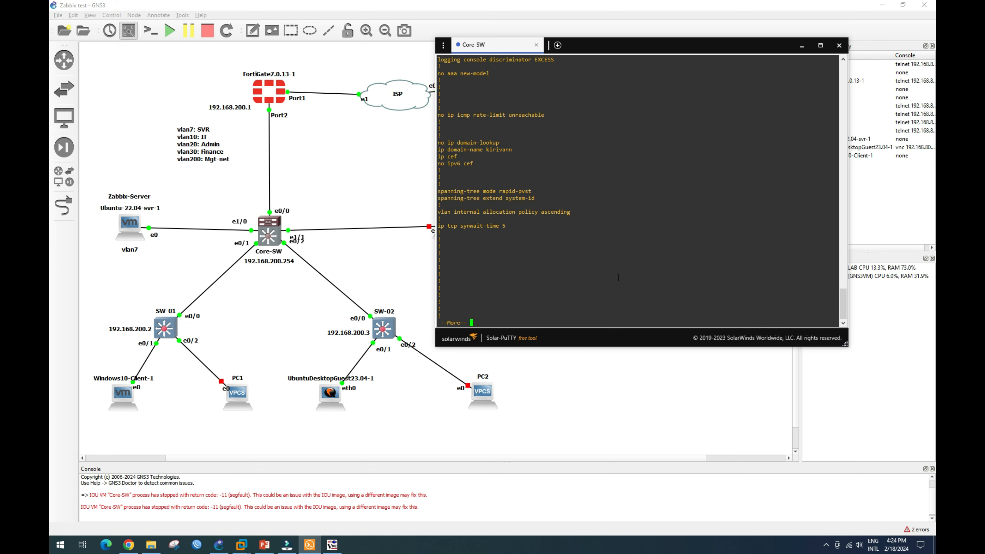
key(space)
key(space)
key(Return)
key(Return)
key(Return)
key(Return)
key(Return)
key(Return)
key(Return)
key(Return)
key(Return)
key(Return)
key(Return)
key(Return)
key(Return)
key(Return)
key(Return)
key(Return)
key(Return)
key(Return)
key(Return)
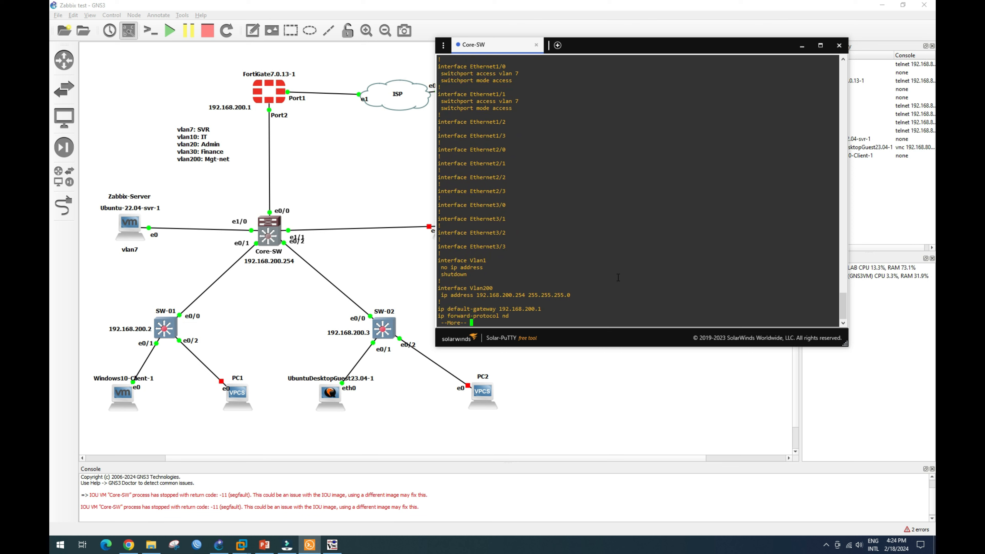
key(Return)
key(Return)
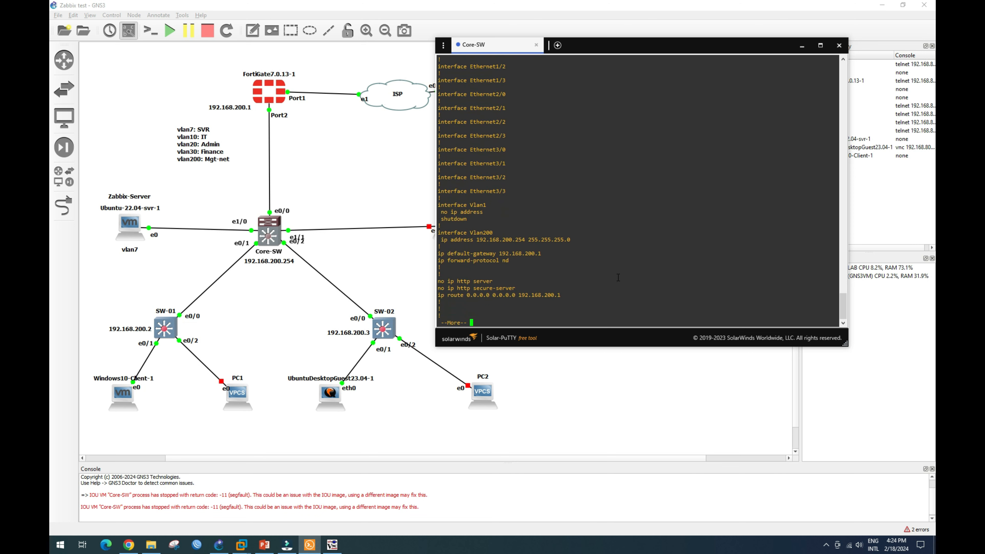
drag(452, 239, 542, 235)
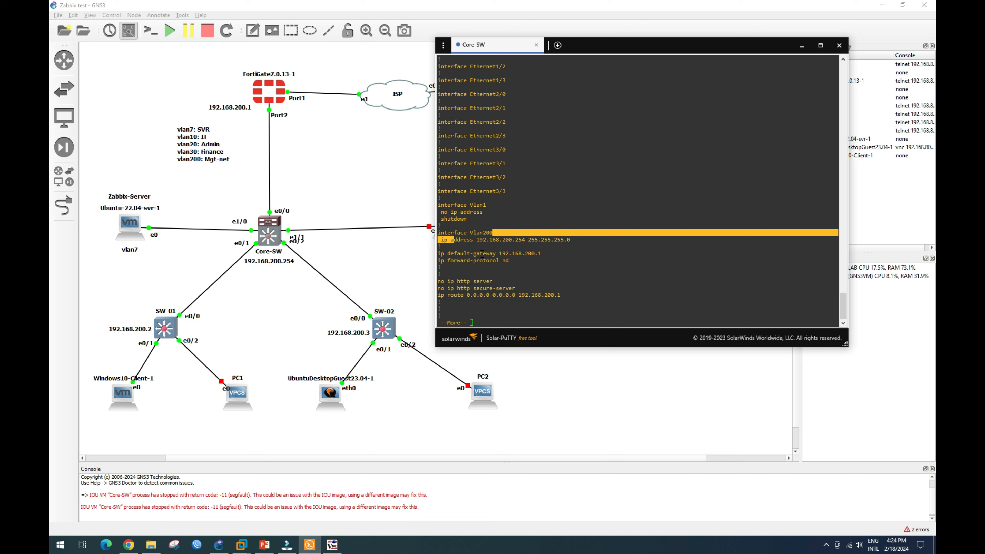
drag(481, 254, 518, 254)
drag(458, 295, 518, 288)
Page on to the snmp-server community public RW and contact lines.
key(Return)
key(Return)
key(Return)
key(Return)
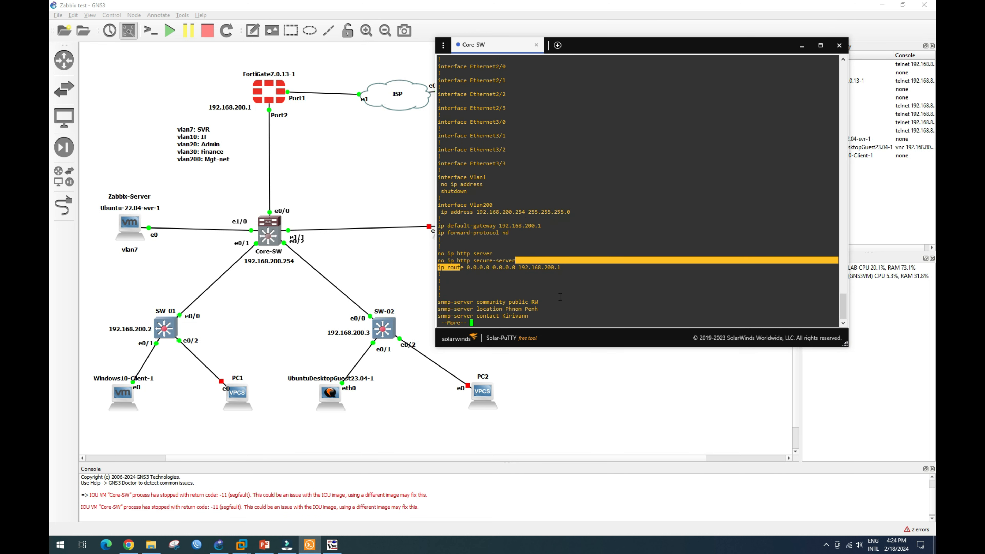
key(Return)
key(Return)
key(Return)
key(Return)
drag(441, 274, 542, 275)
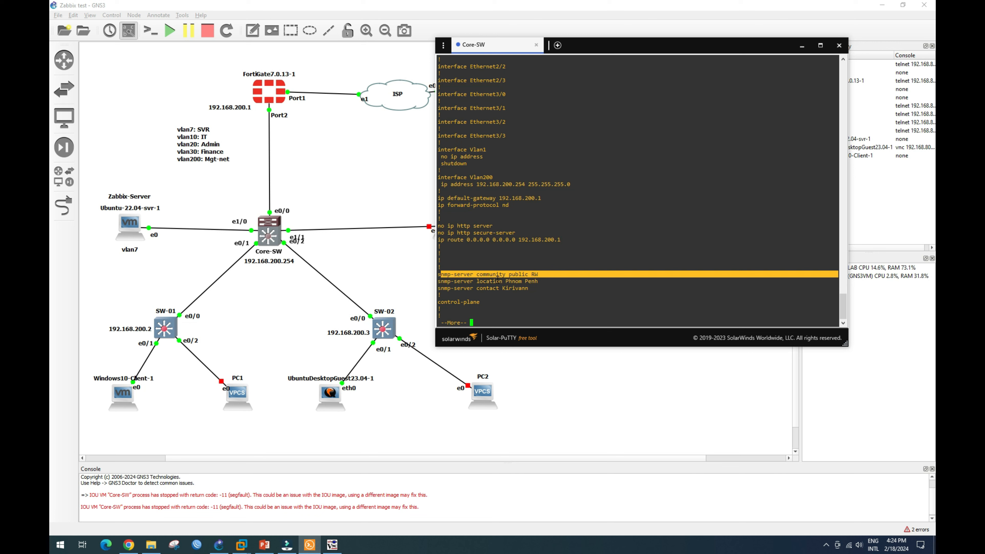
drag(480, 288, 529, 288)
key(Return)
key(Return)
key(Return)
key(Return)
key(Return)
key(Return)
key(Return)
key(Return)
key(Return)
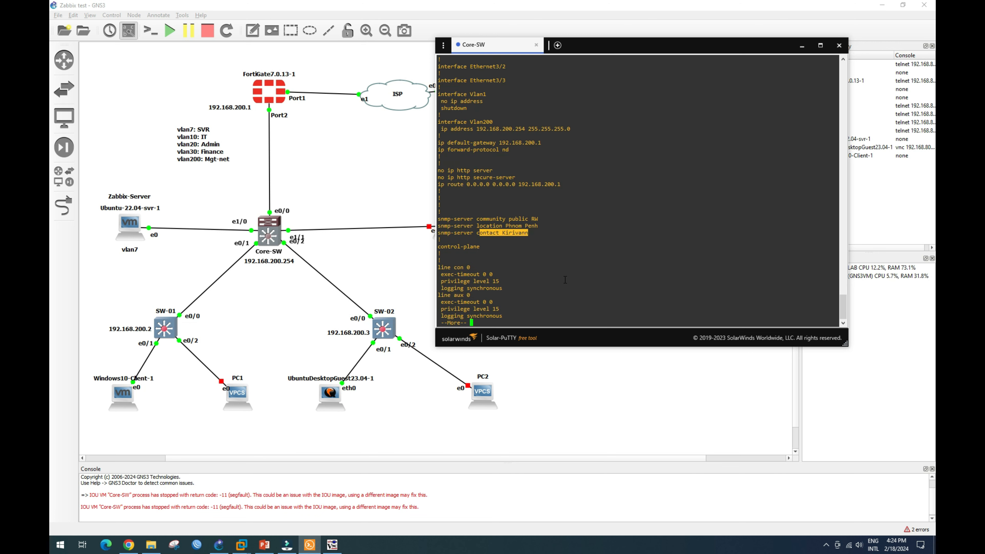
key(Return)
key(Return)
key(Return)
key(Return)
key(Return)
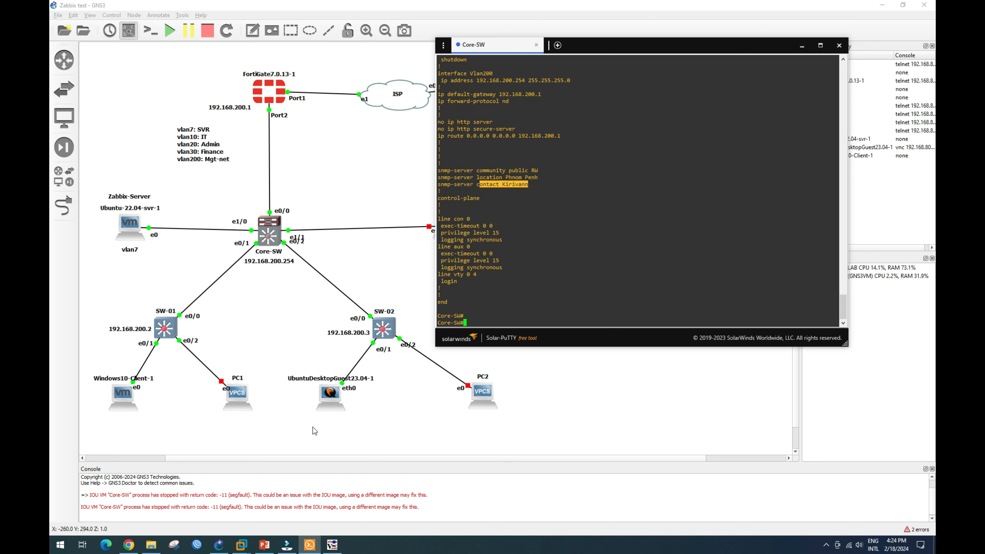
click(332, 545)
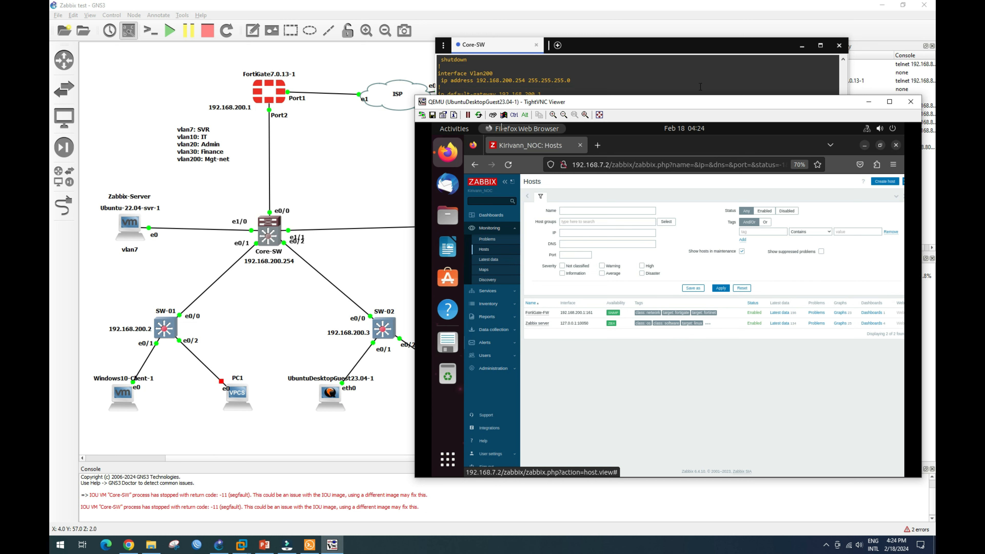
Go to Data collection > Hosts and click Create host for a blank host form.
drag(709, 103, 691, 73)
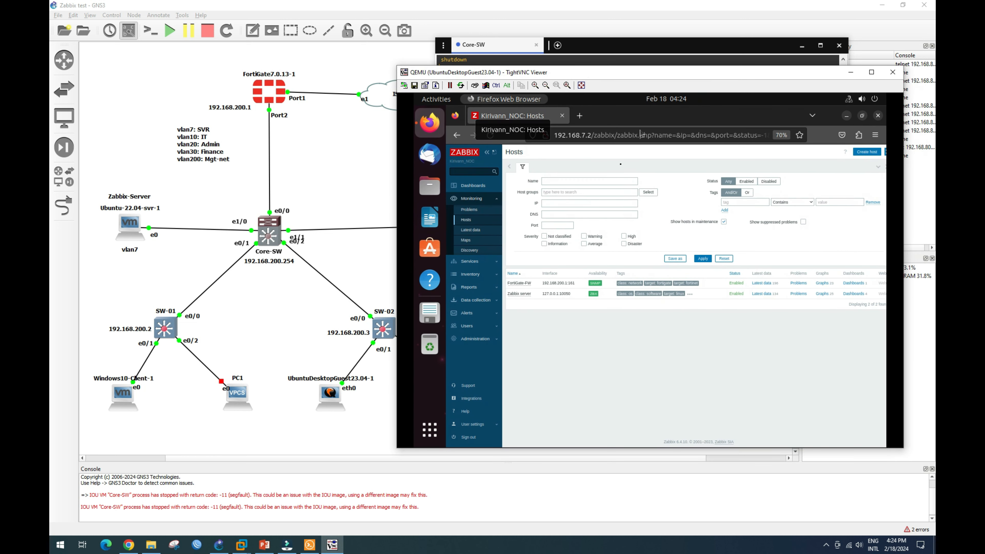
click(491, 304)
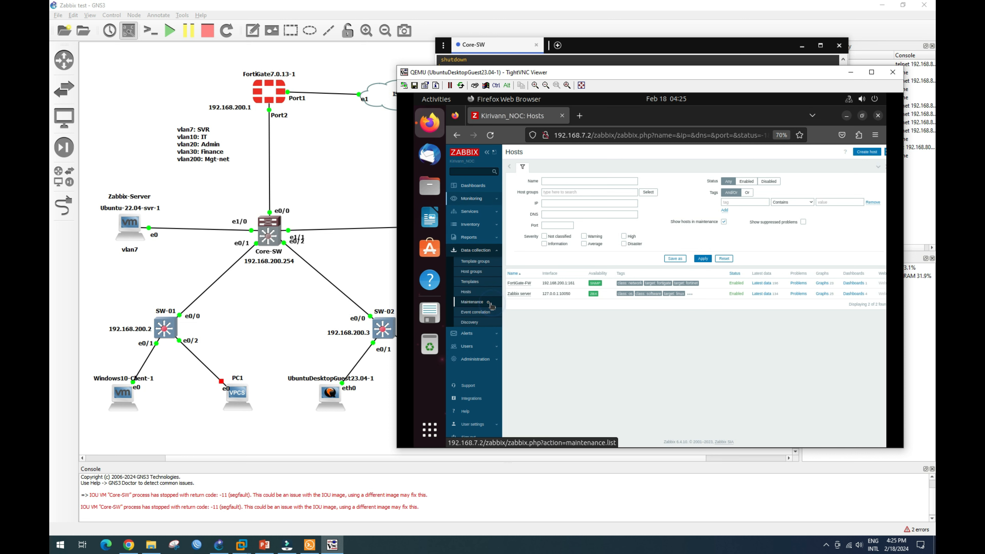
click(467, 294)
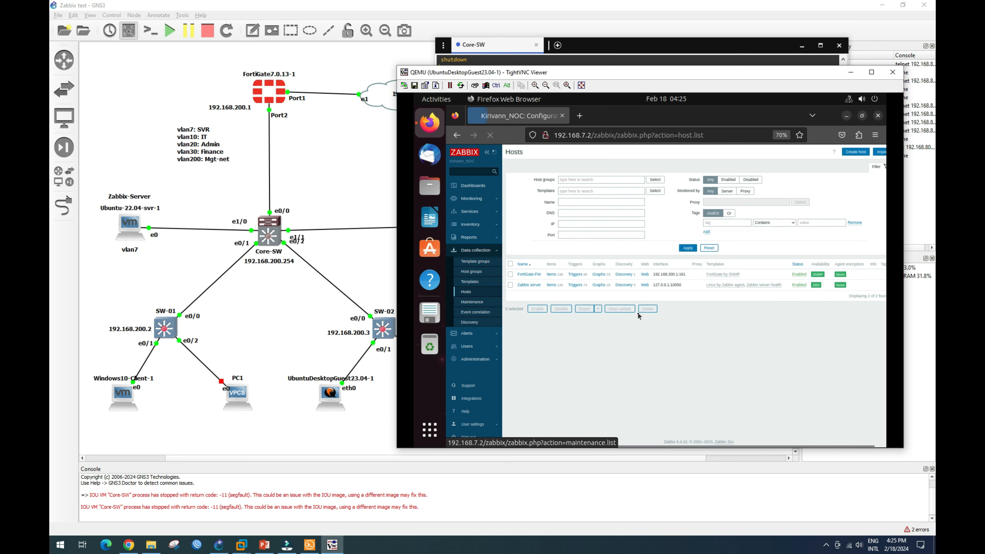
click(856, 152)
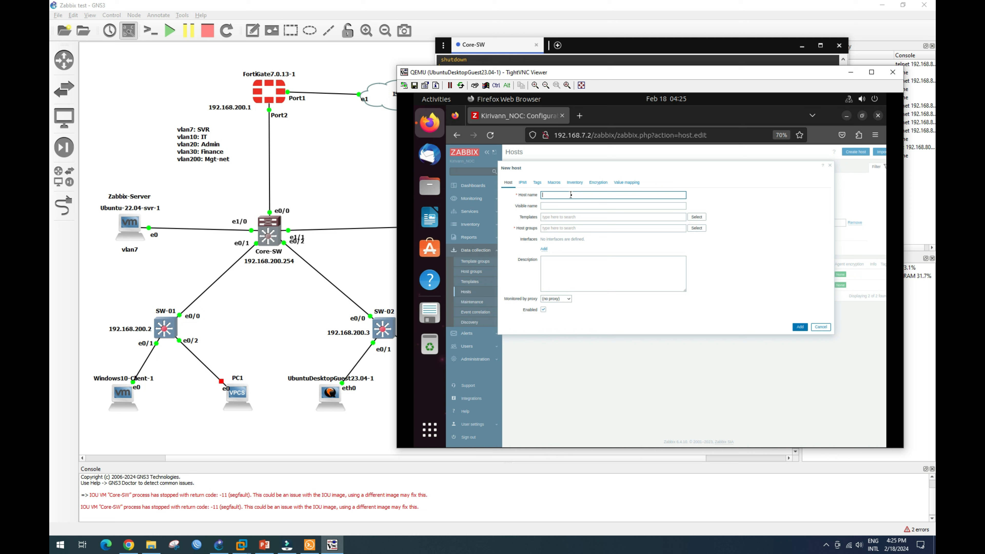
Enter Core-SW as the host name and open the template selection list.
text(Core-SW)
click(588, 216)
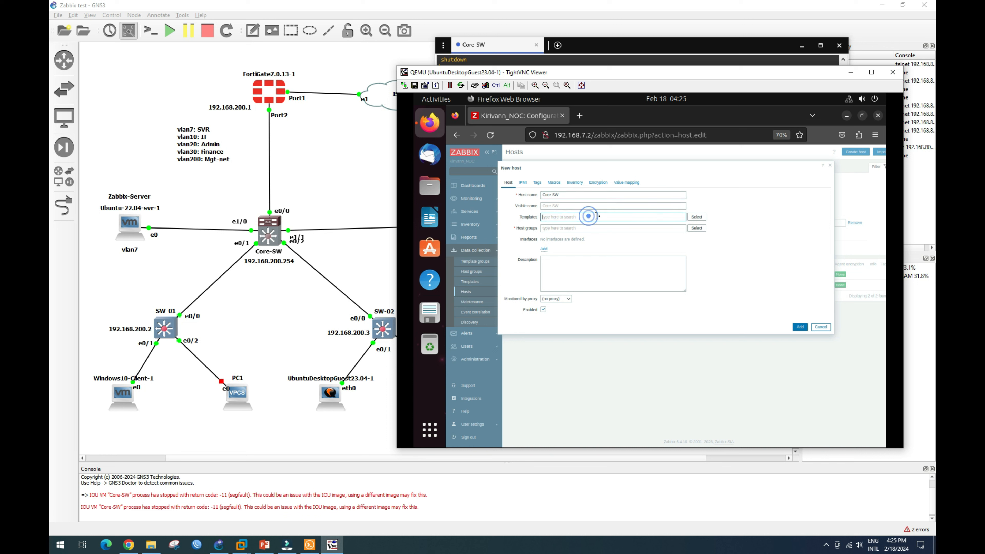
click(696, 217)
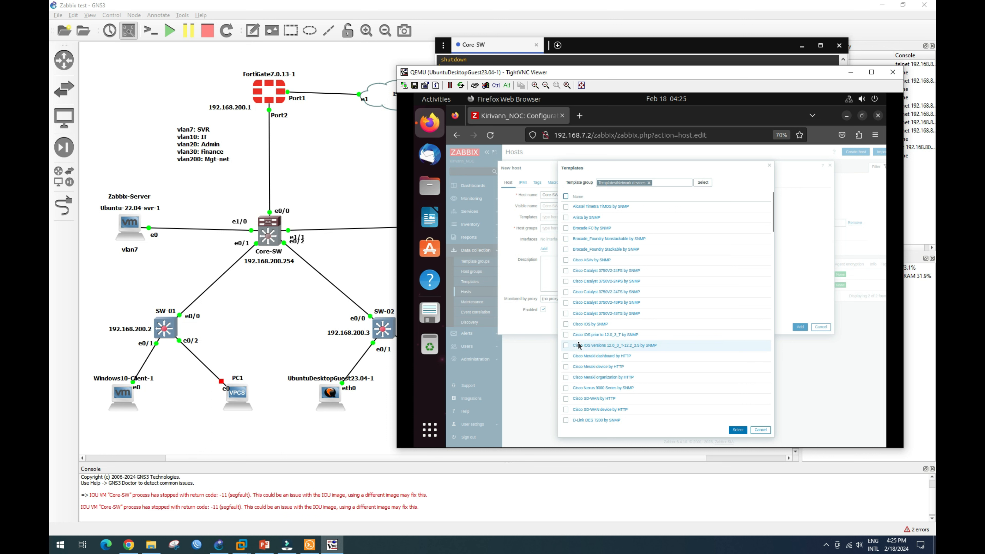
Tick the Cisco IOS by SNMP template and confirm the selection.
scroll(579, 345, down, 1)
scroll(579, 345, down, 1)
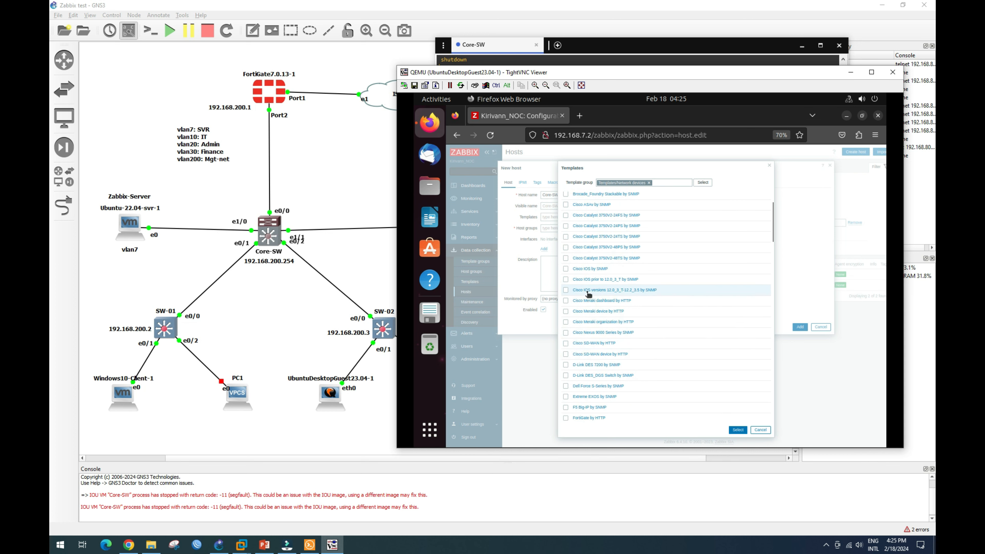
scroll(588, 299, up, 2)
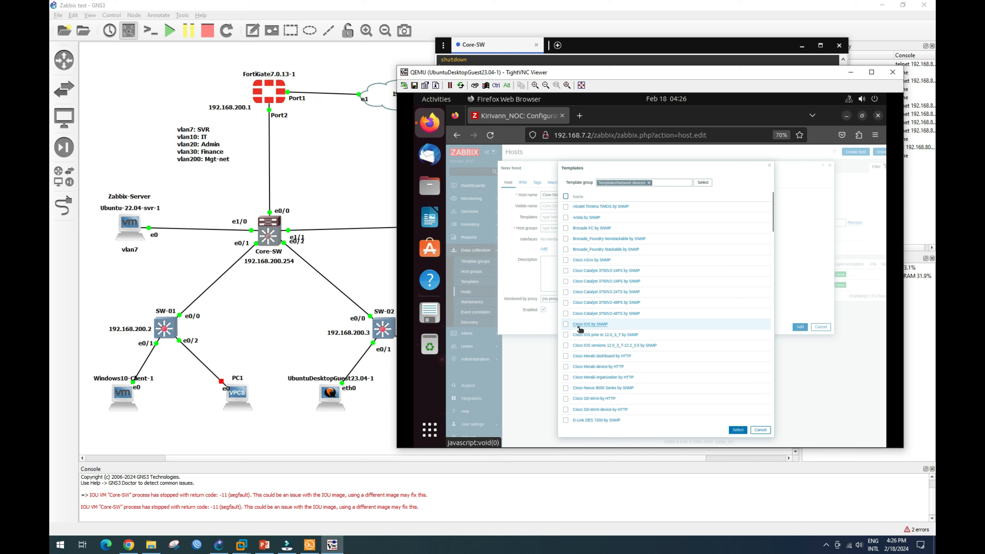
click(566, 325)
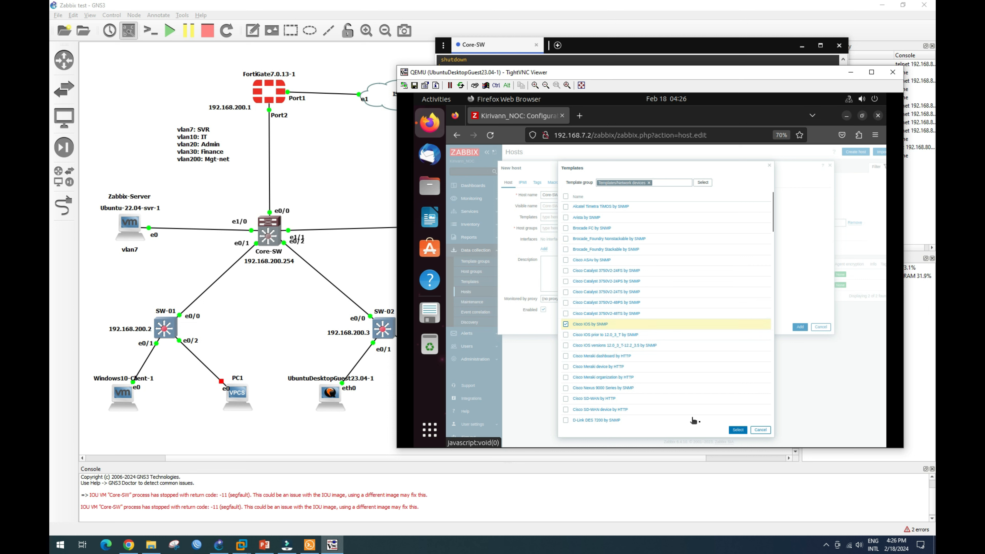
click(738, 429)
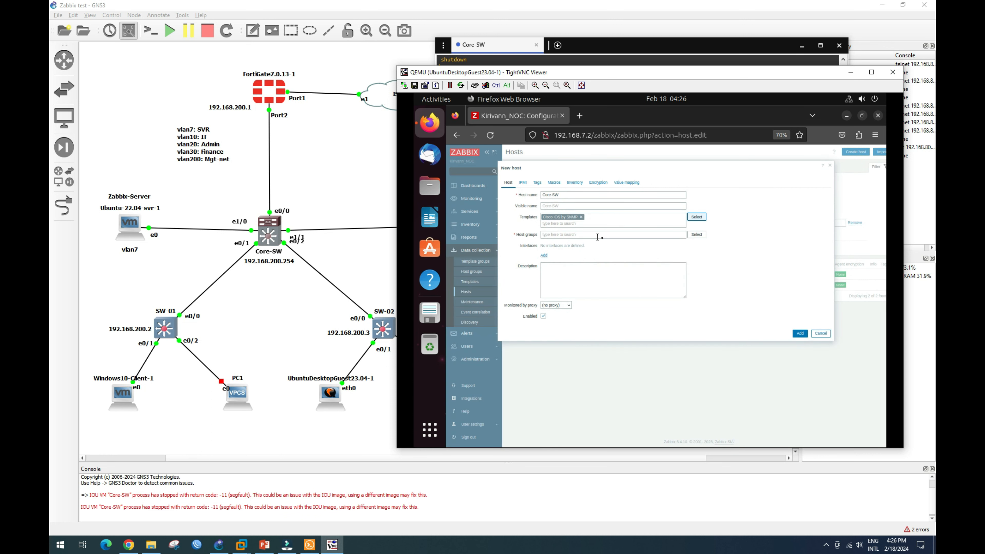
Assign the host to the Cisco Network Switch and Core Network host groups.
click(694, 235)
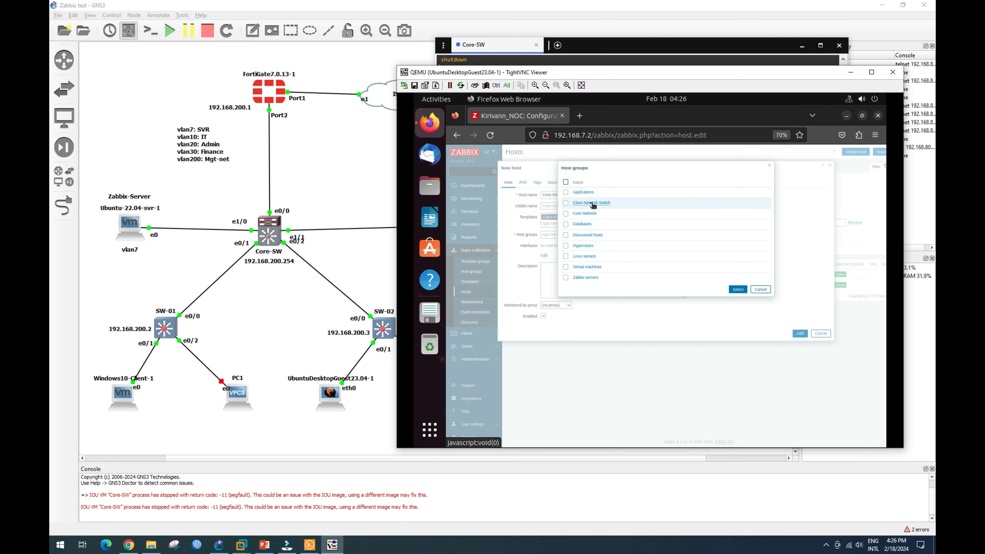
click(566, 203)
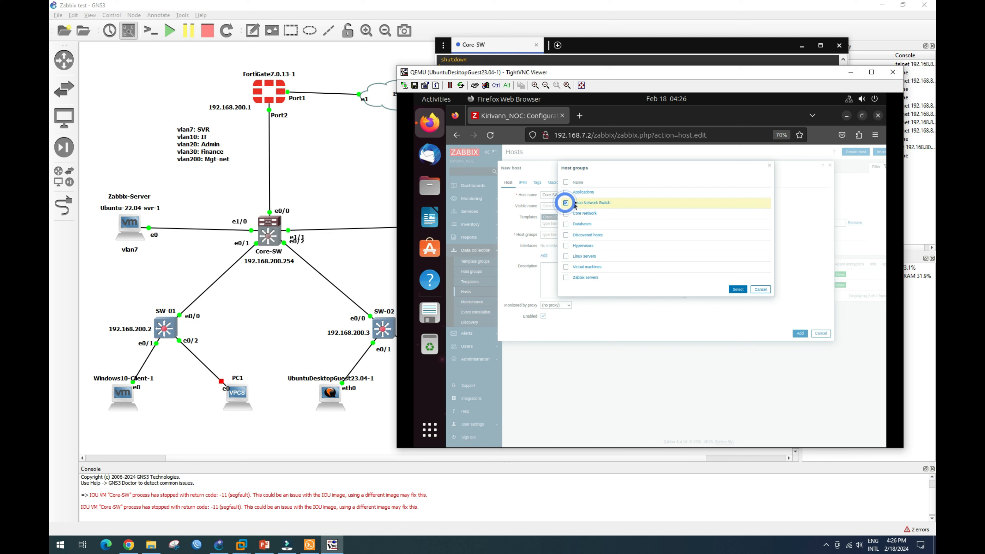
click(566, 215)
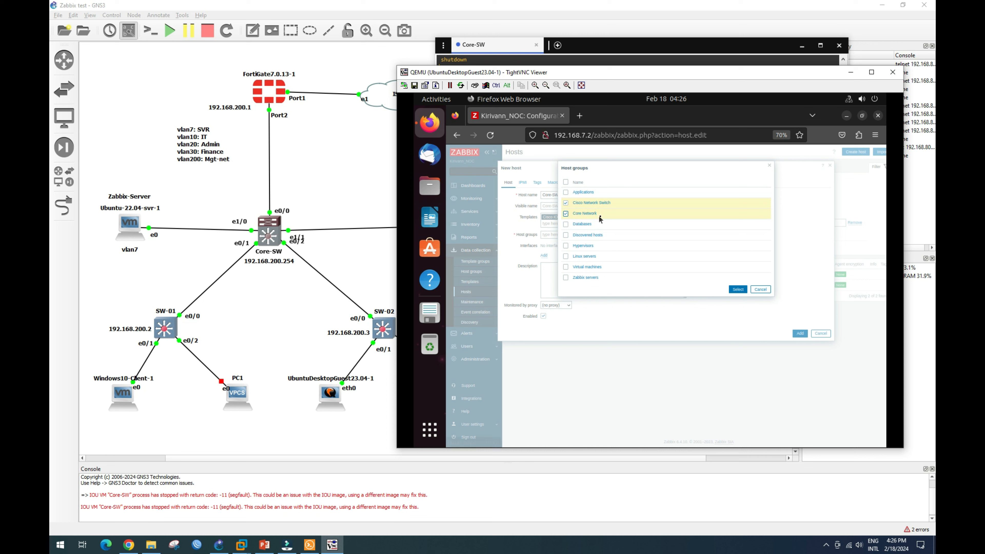
click(739, 291)
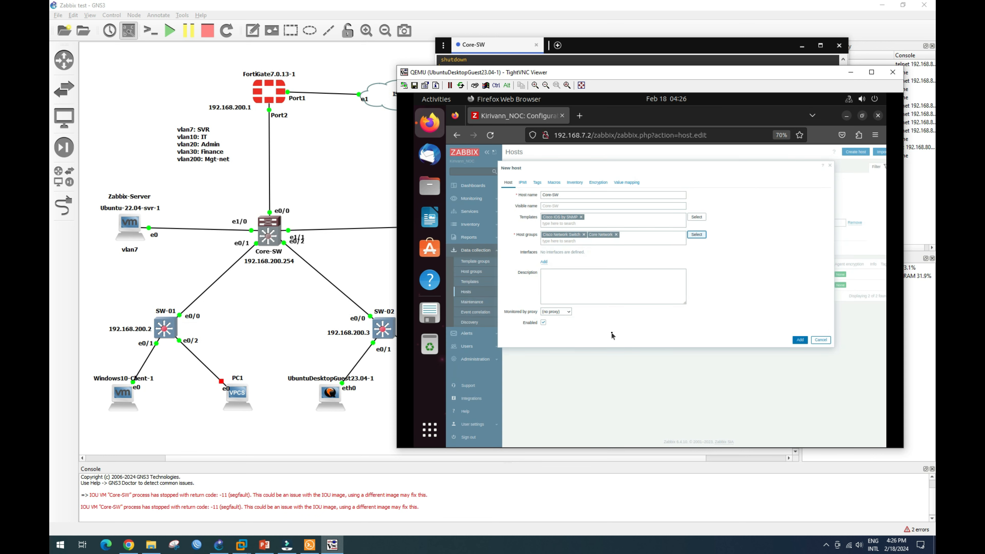
Add an SNMP interface at 192.168.200.254 and change its SNMP version to SNMPv1.
click(544, 263)
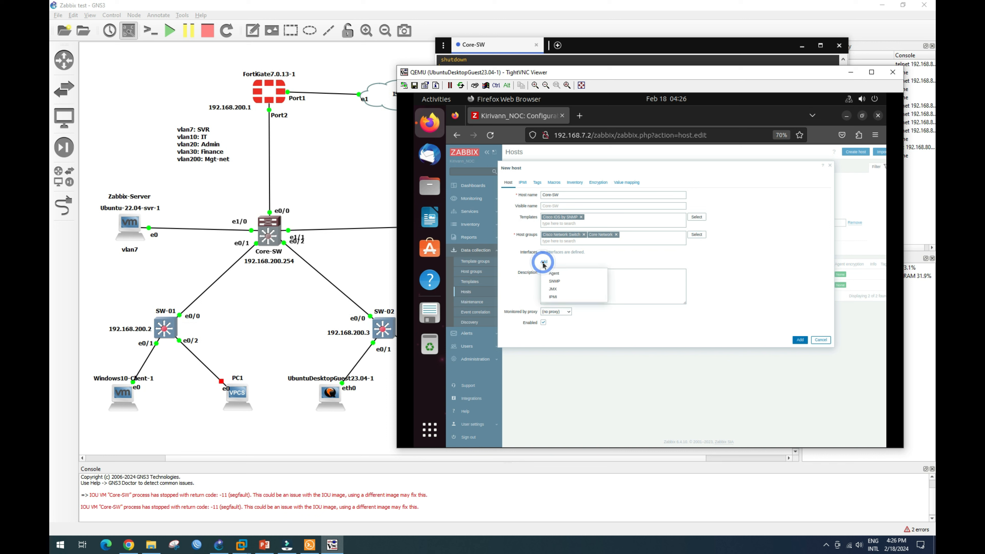
click(556, 283)
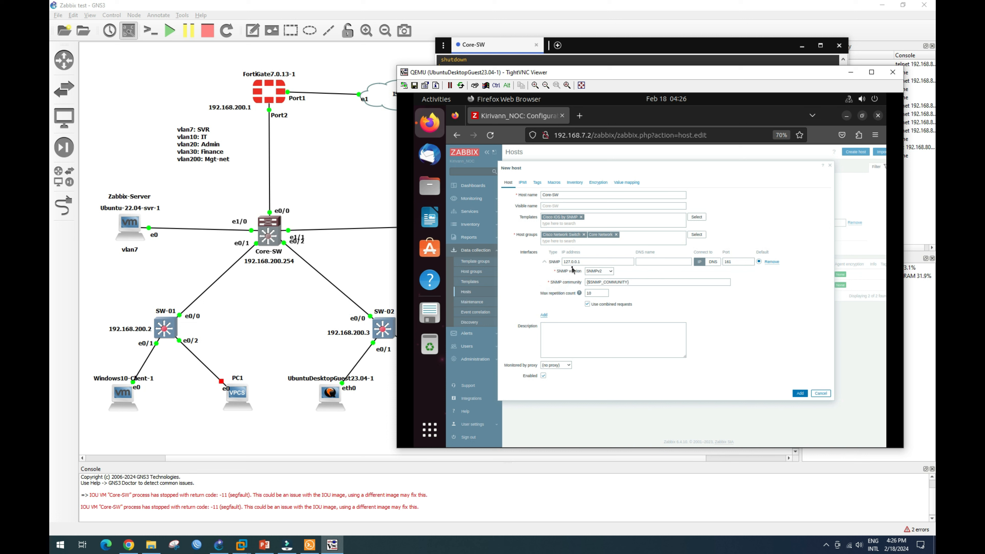
drag(590, 263, 555, 263)
text(192.168.200.254)
click(611, 271)
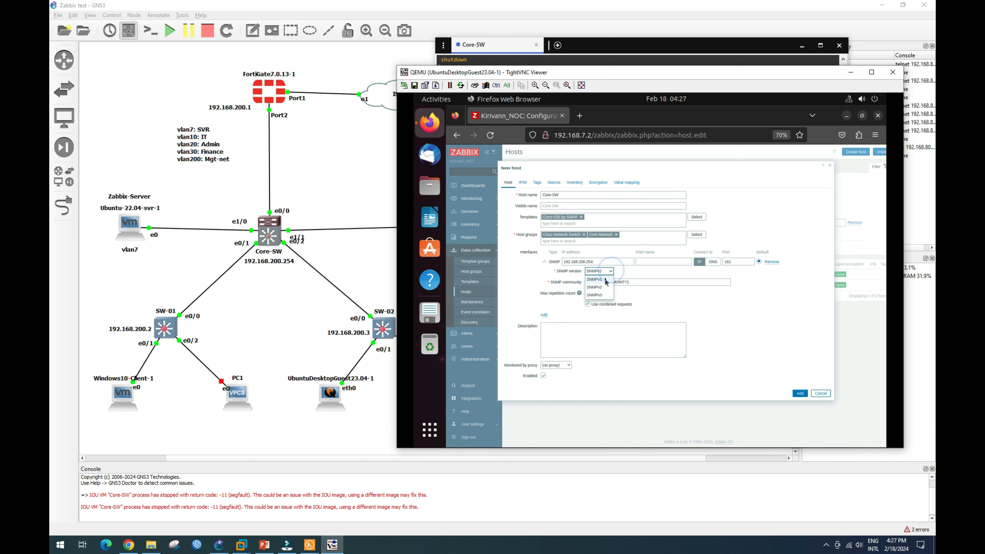
click(605, 279)
drag(629, 283, 567, 285)
key(ctrl+c)
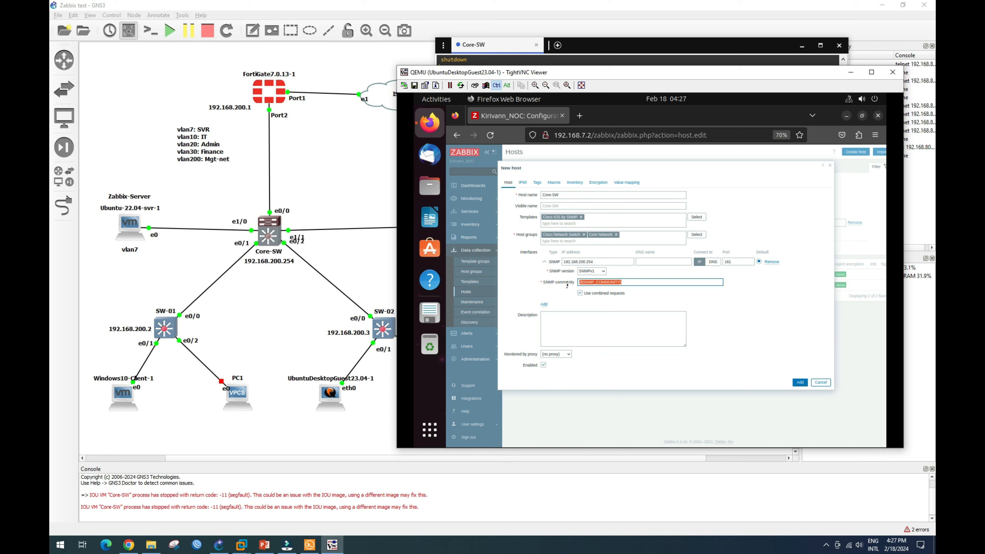
Add the {$SNMP_COMMUNITY} host macro with the value 'public'.
click(553, 182)
click(546, 215)
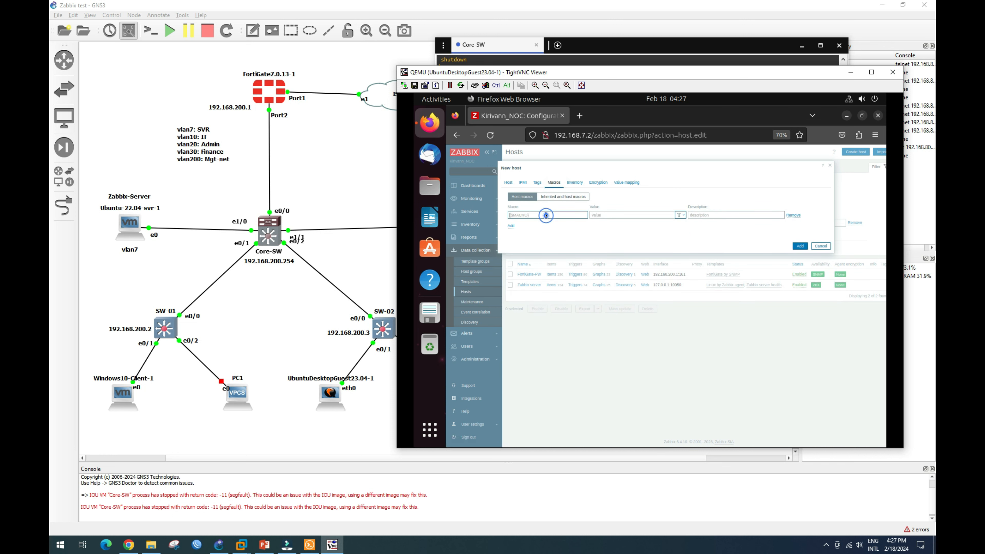
key(ctrl+v)
click(610, 215)
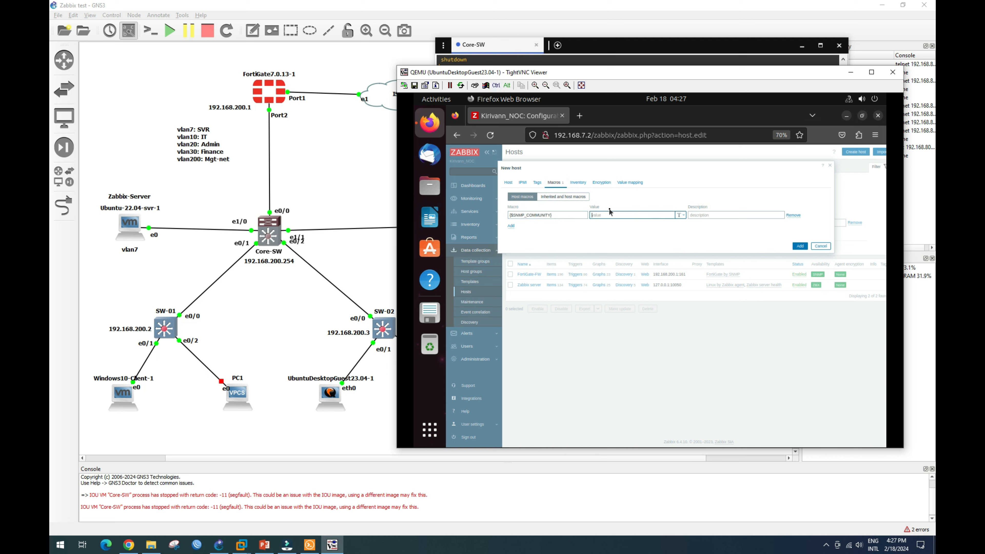
text(public)
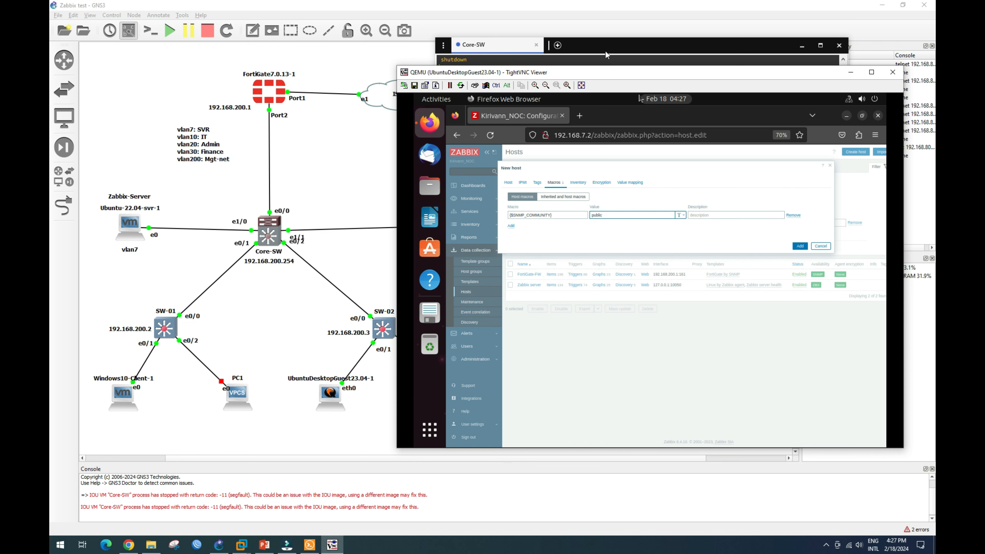
Check the community string against the switch's SNMP config, then save Core-SW.
drag(616, 42, 264, 60)
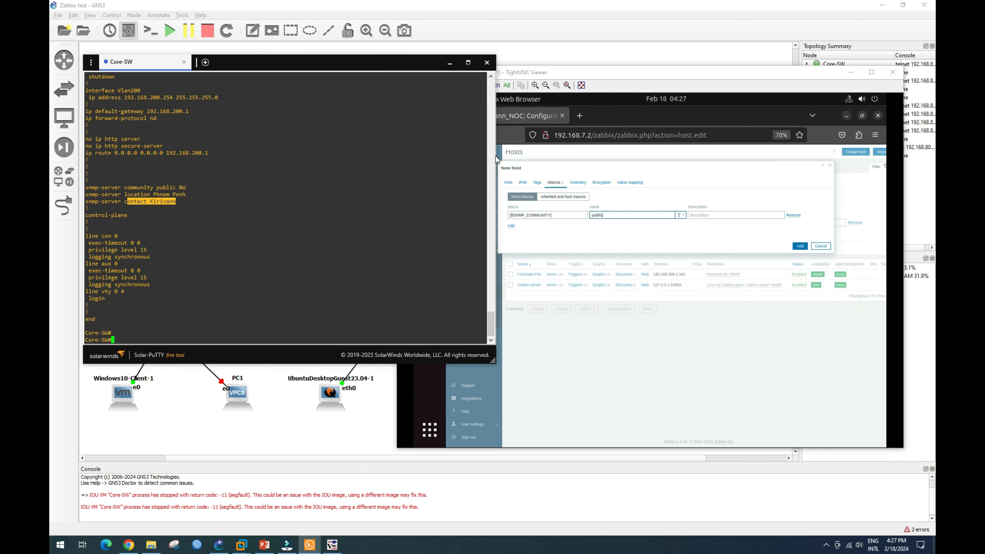
drag(493, 364, 412, 299)
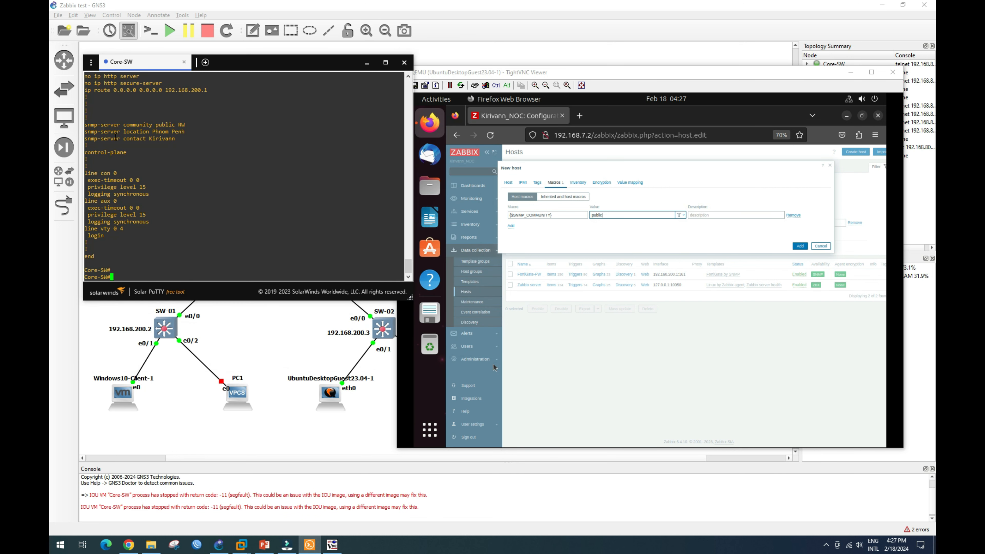
drag(89, 125, 178, 132)
click(798, 247)
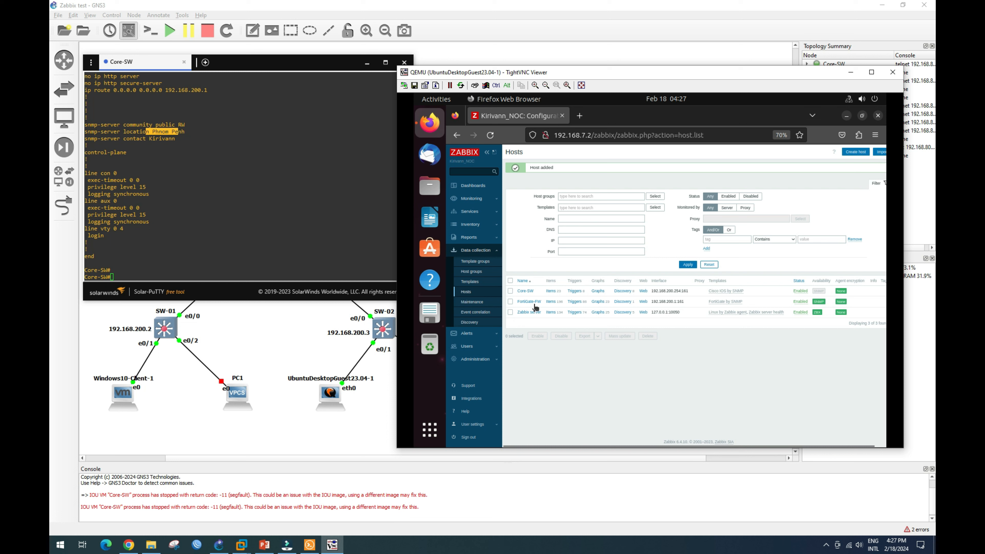
Confirm Core-SW appears beside FortiGate-FW under Monitoring > Hosts and check Latest data.
click(481, 199)
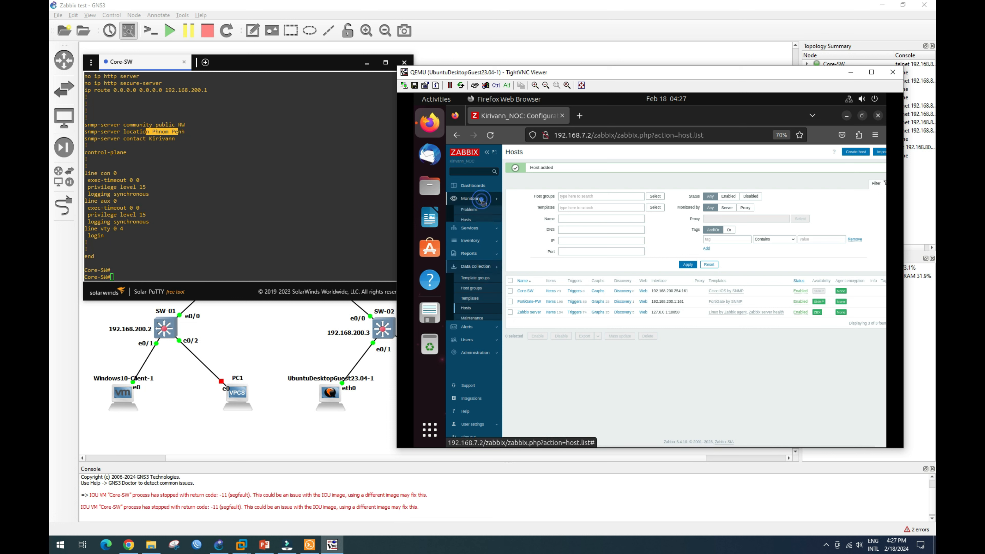
click(467, 221)
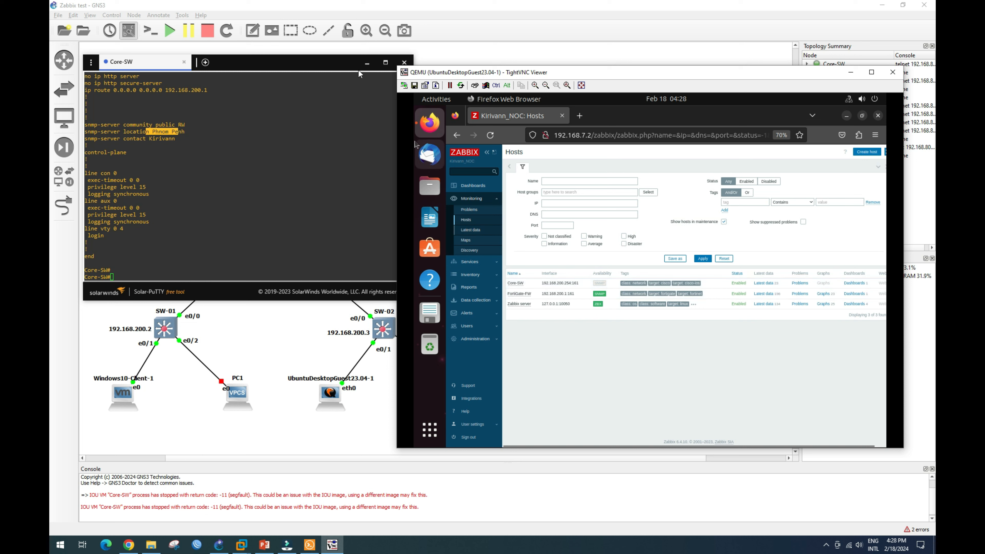
click(366, 64)
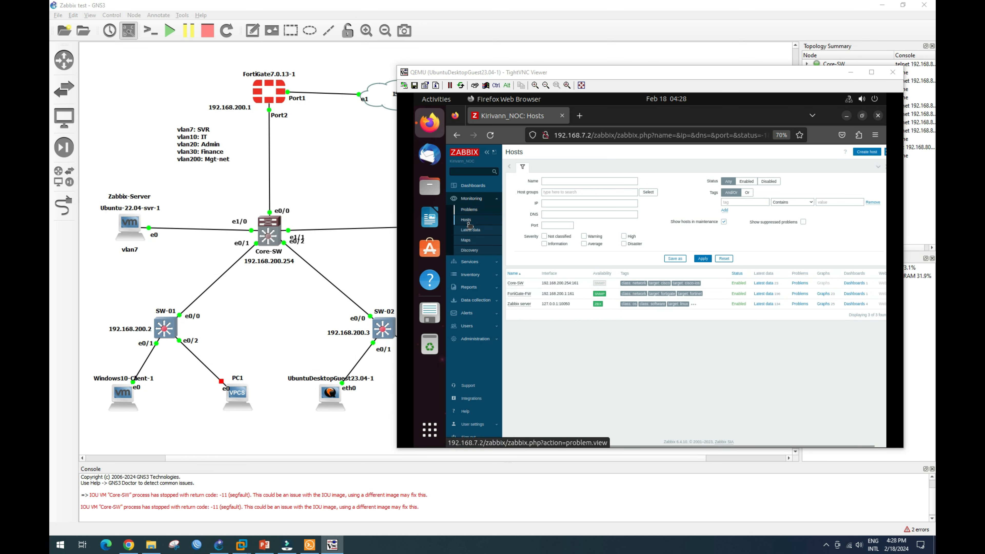
click(472, 233)
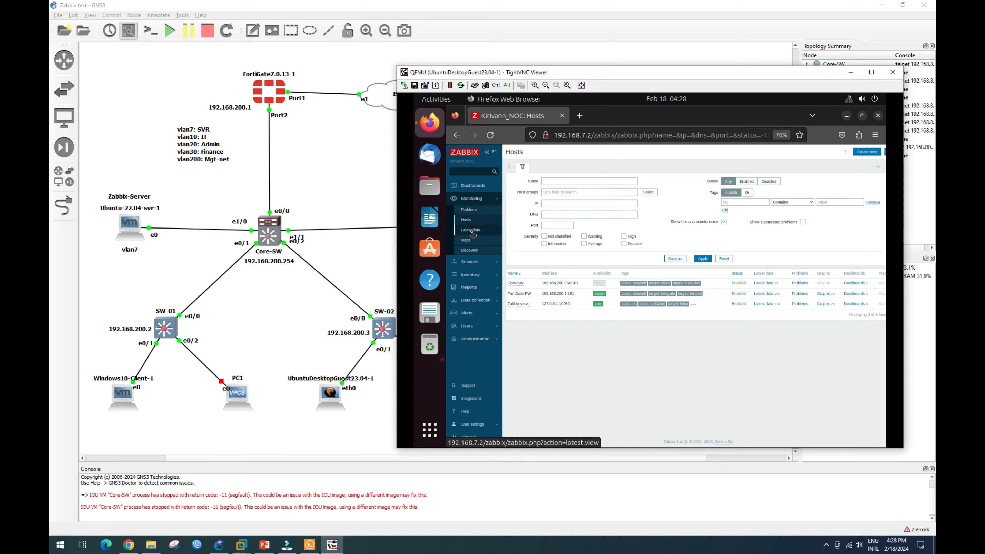
click(469, 221)
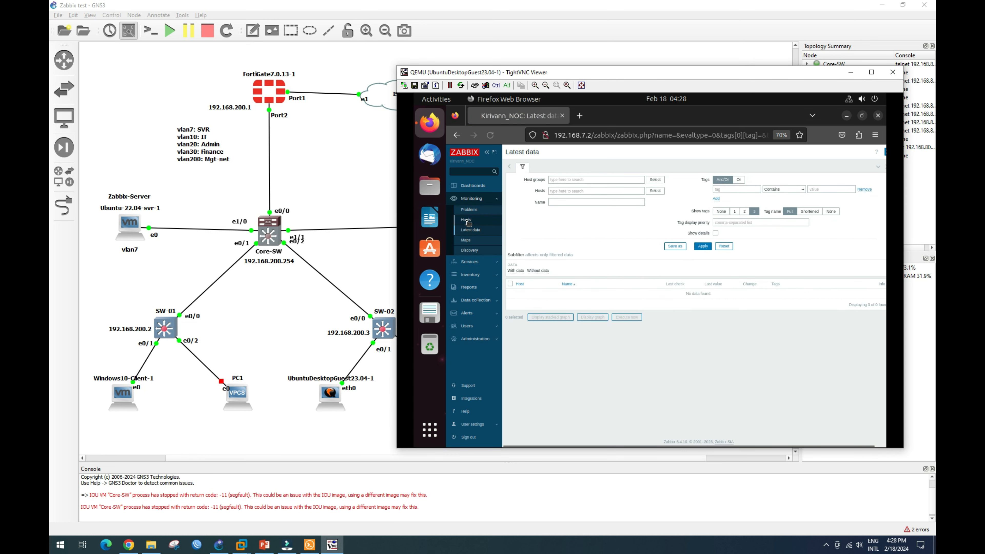
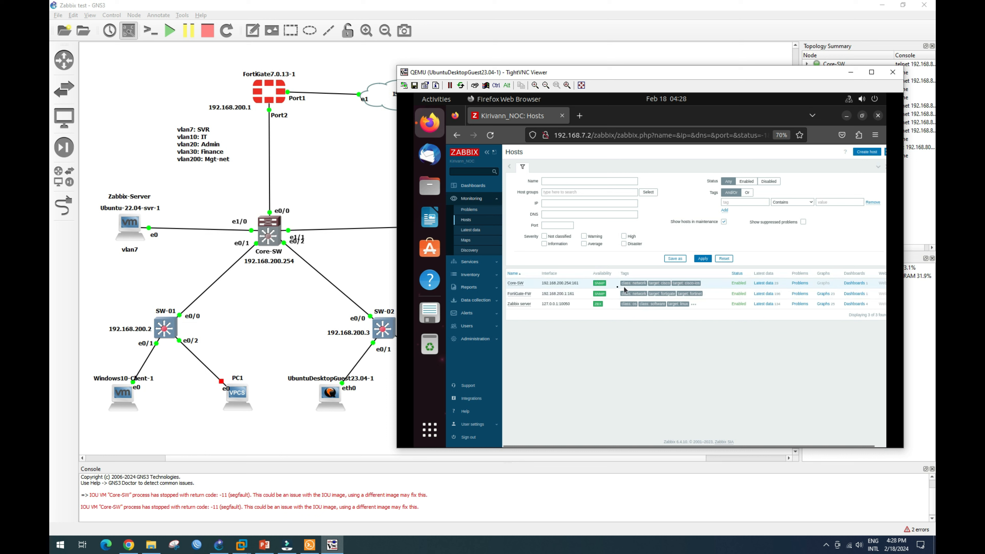
Open Core-SW's host configuration under Data collection, then go back to Monitoring > Hosts.
mouse_move(601, 285)
click(517, 284)
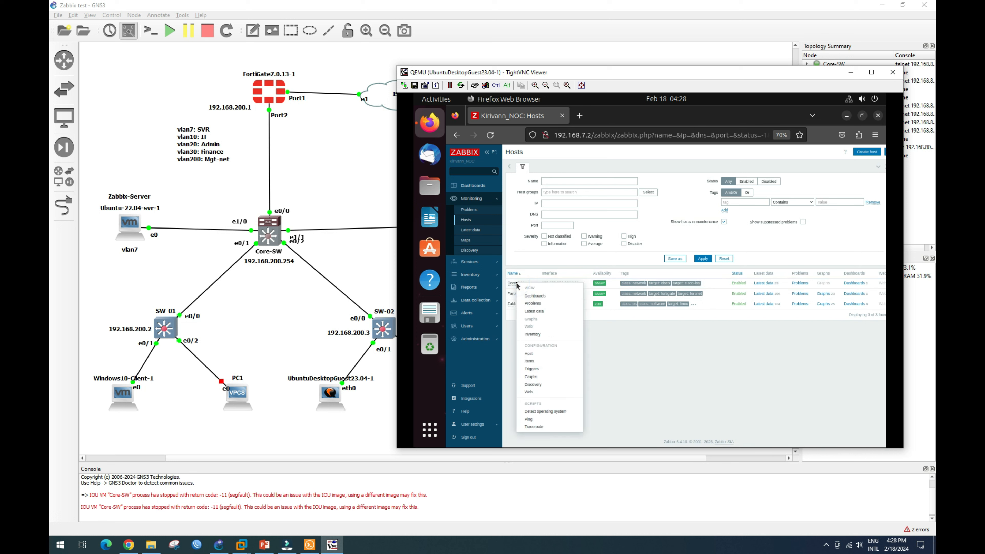
click(481, 302)
click(477, 300)
click(470, 293)
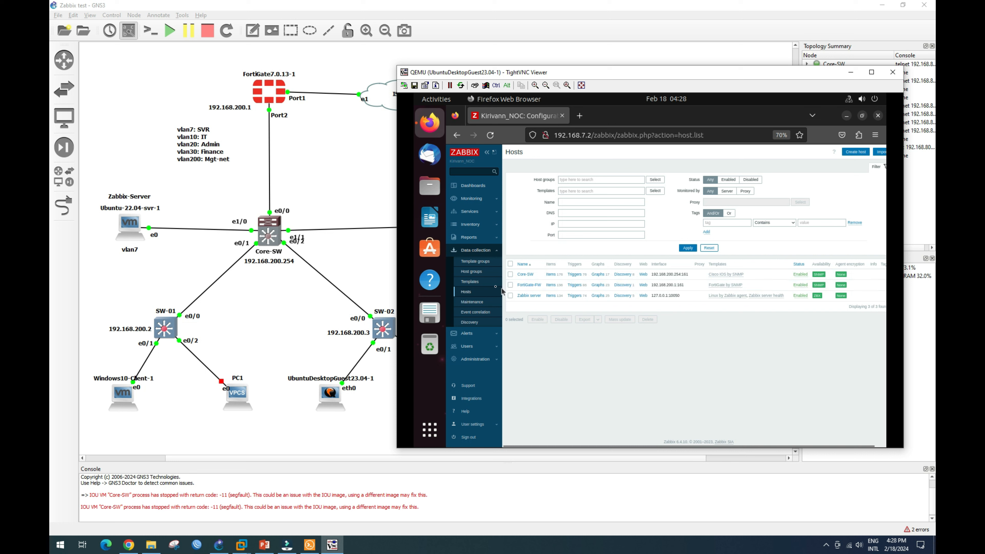
click(481, 198)
click(466, 222)
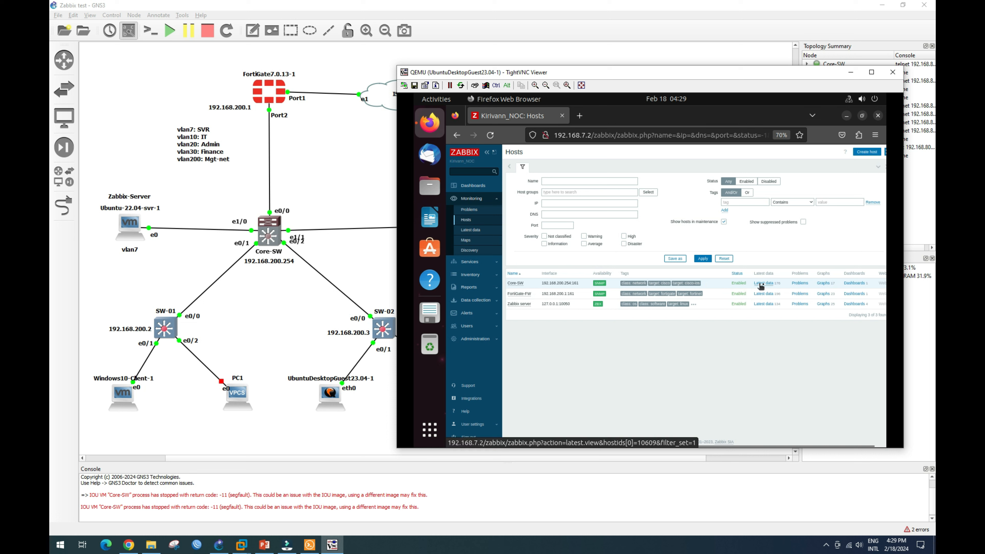
View Core-SW's graphs filtered to the vlan10 interface tag.
click(825, 284)
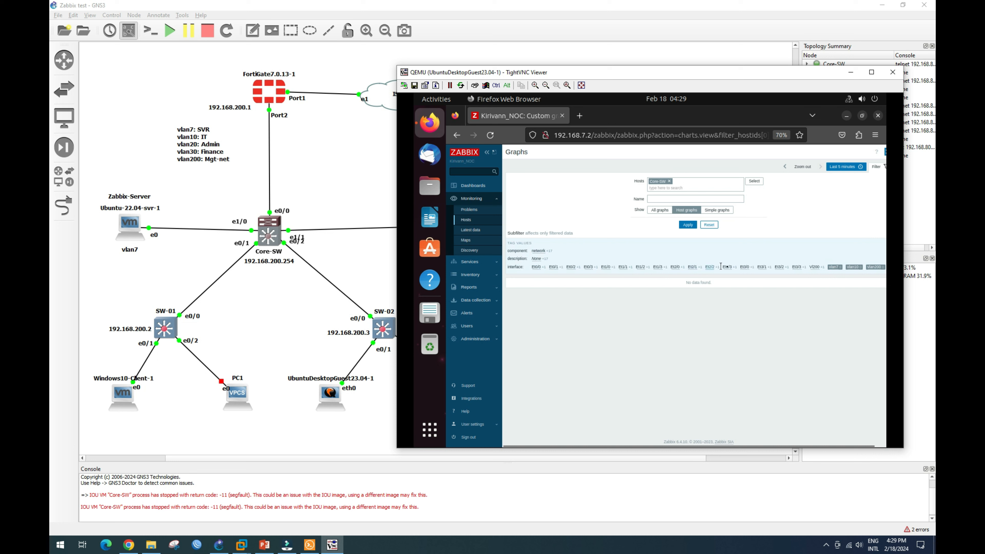
click(834, 267)
click(853, 267)
click(855, 267)
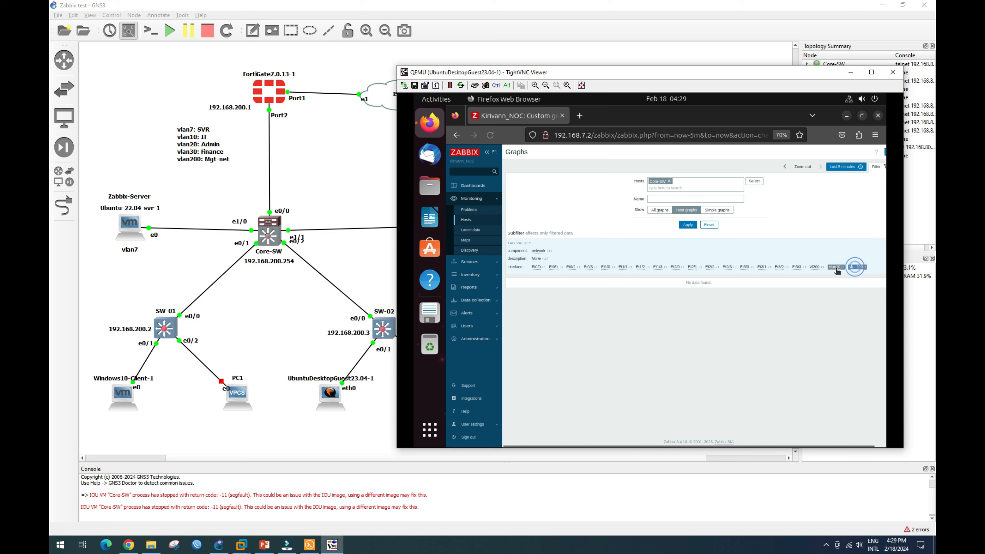
click(835, 268)
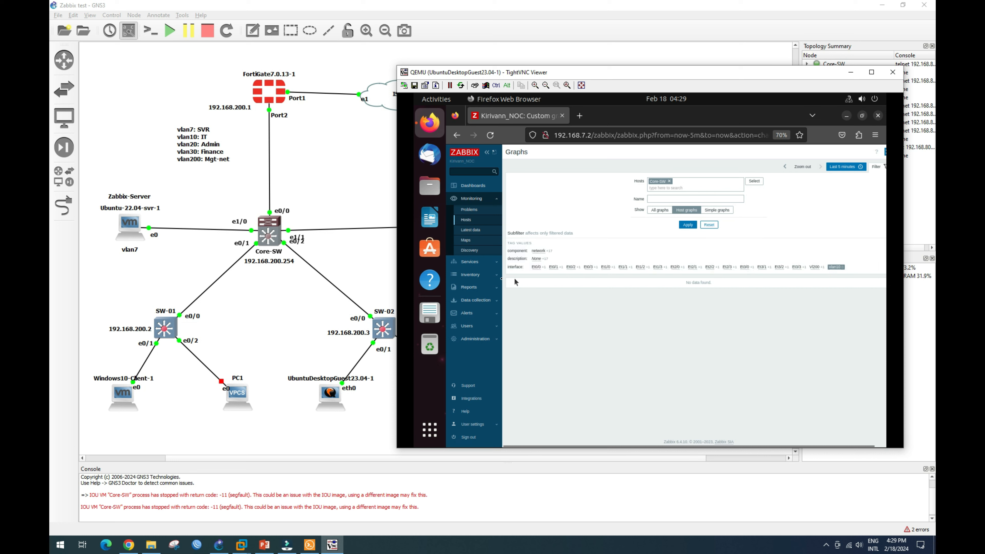
click(838, 268)
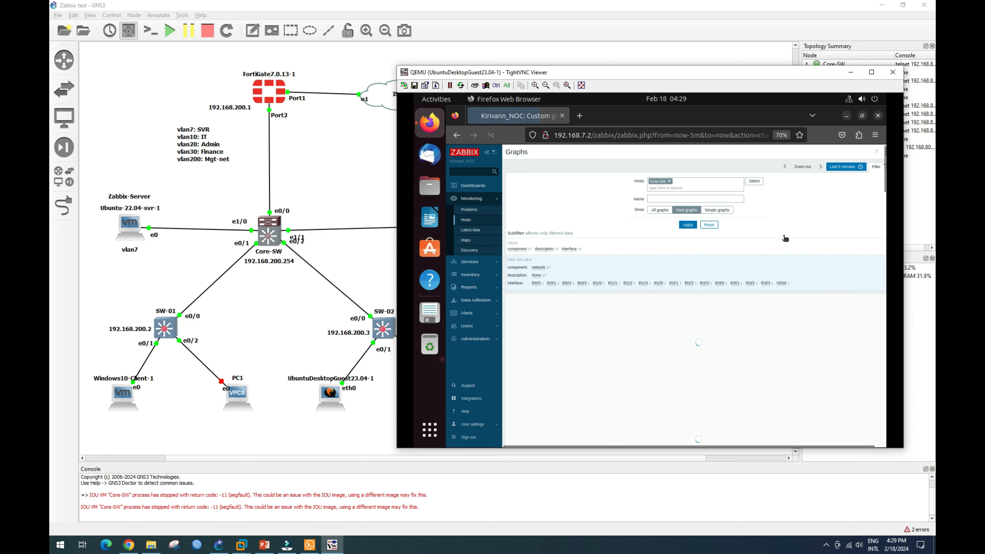
Go back through the dashboard to Monitoring > Hosts, then bring up the GNS3 topology.
click(466, 219)
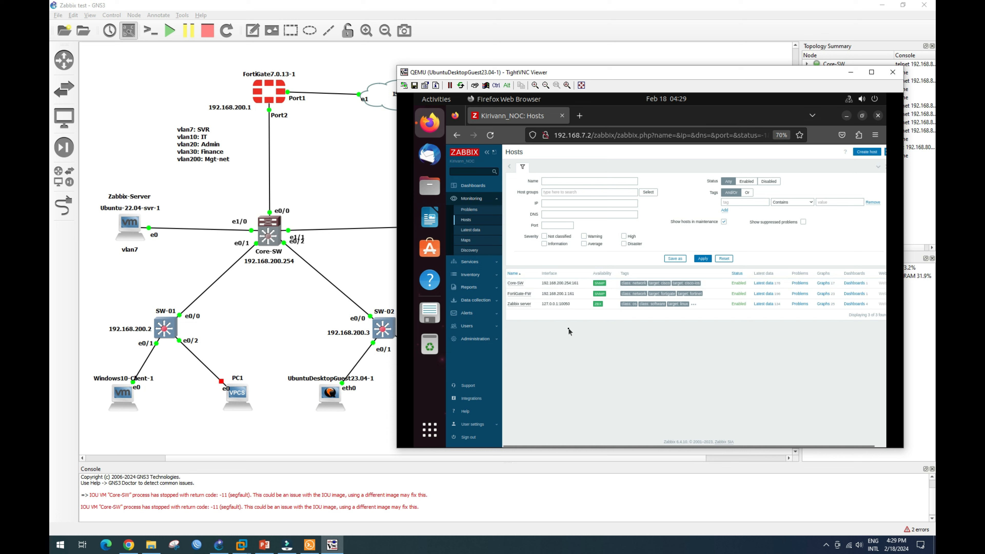
click(474, 186)
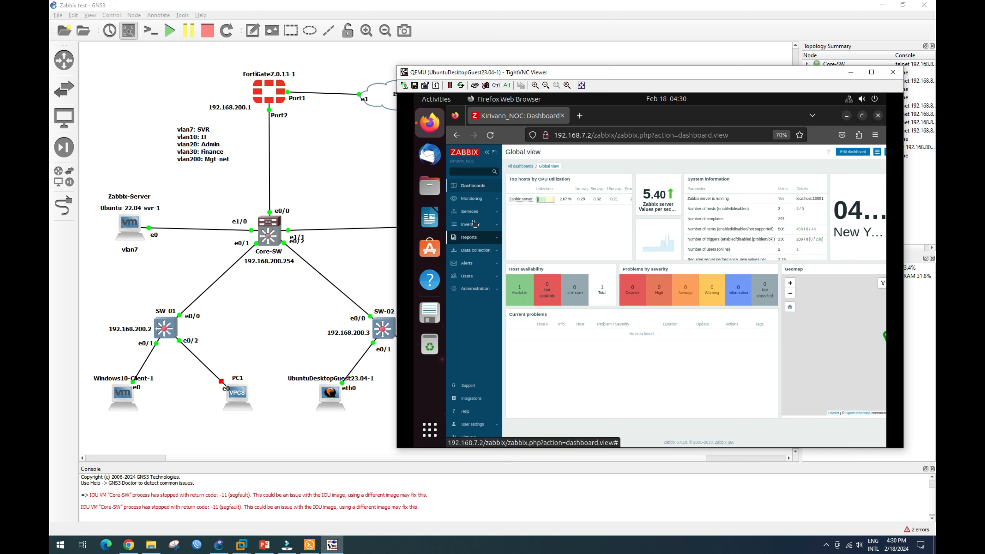
click(476, 199)
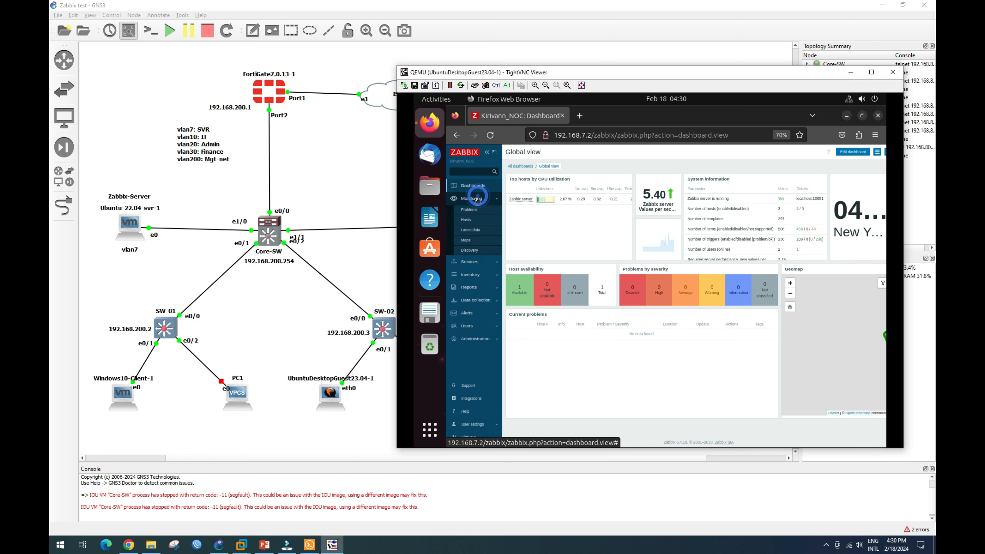
click(467, 221)
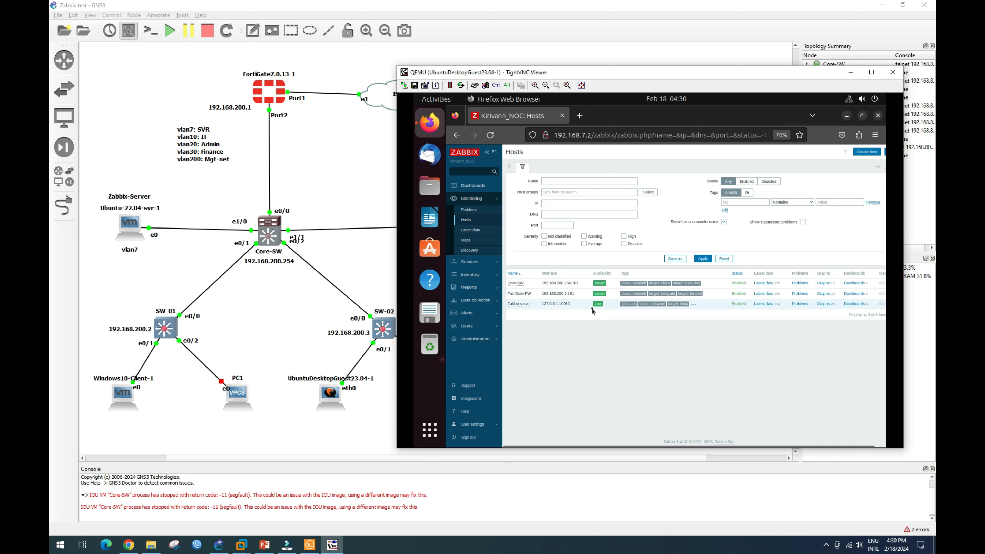
click(168, 329)
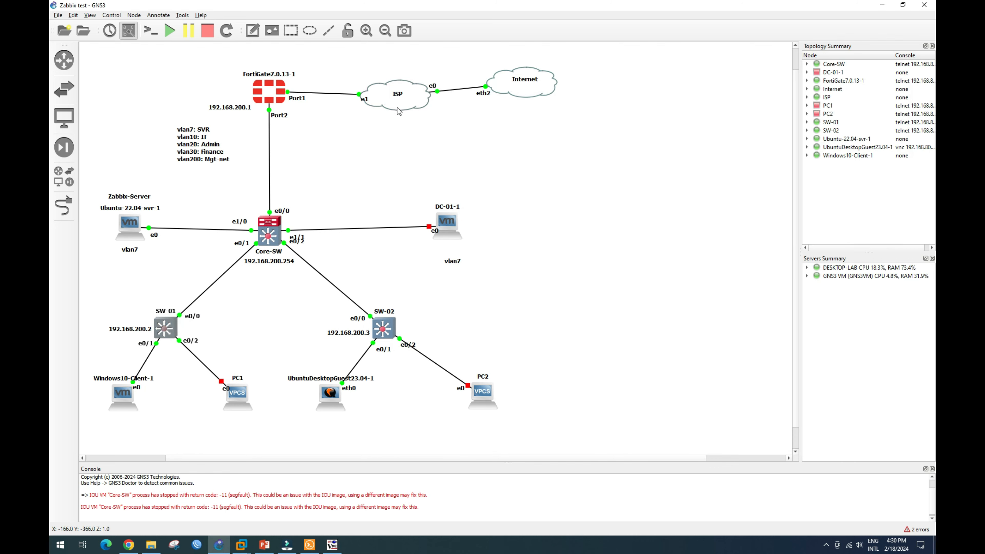
Move the switch console window aside and enlarge it.
drag(327, 62, 759, 51)
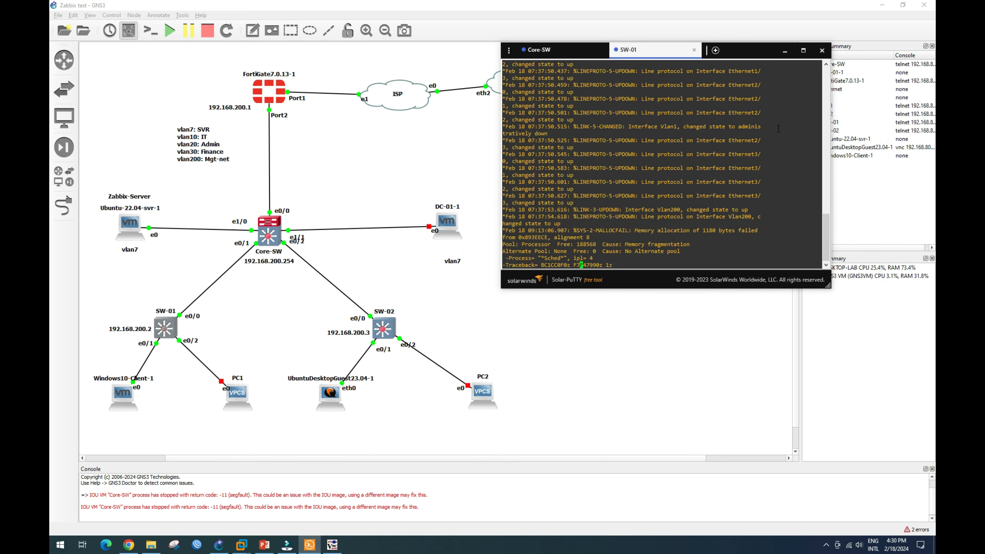
drag(828, 286, 925, 383)
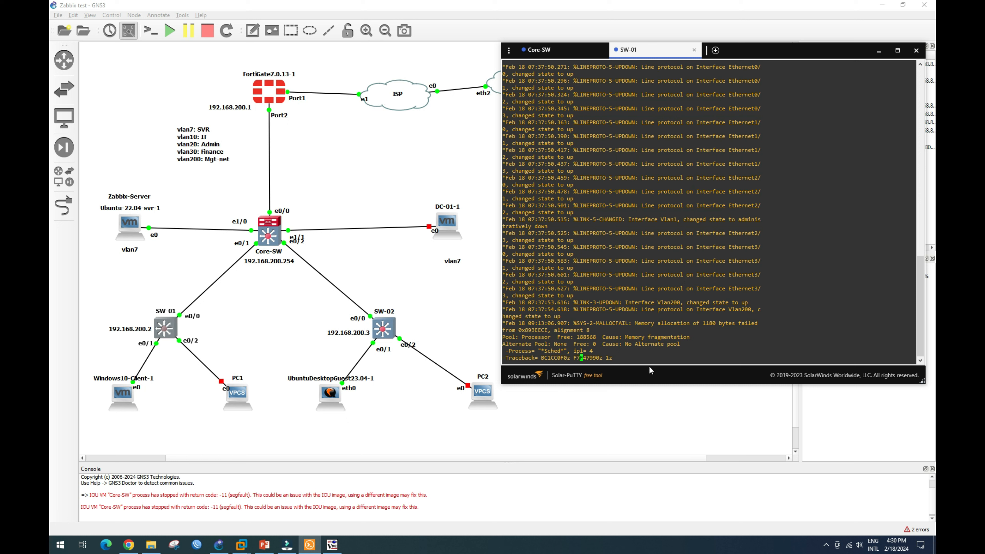
click(620, 359)
click(617, 359)
Reload SW-01 from GNS3 and reconnect its console to get a fresh prompt.
click(218, 325)
right_click(168, 332)
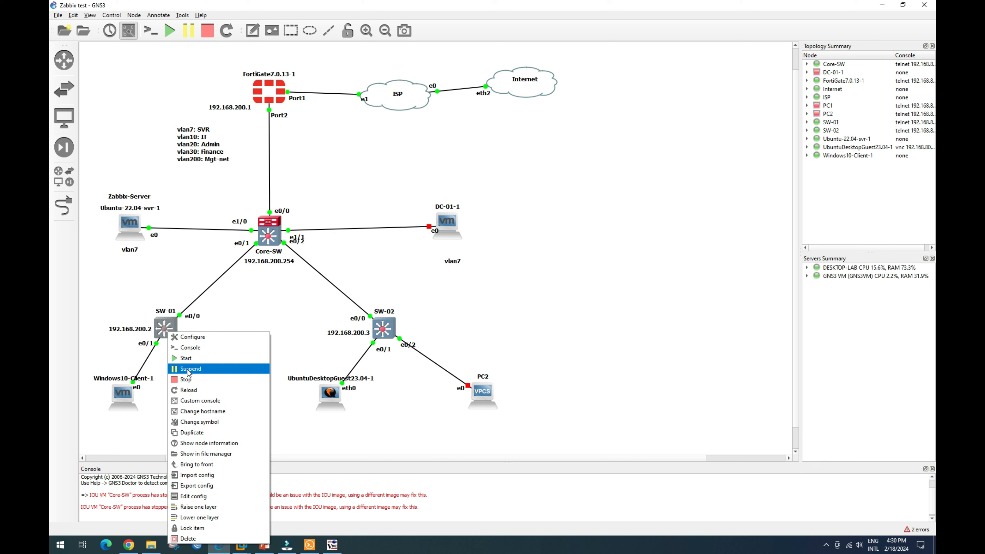
click(192, 391)
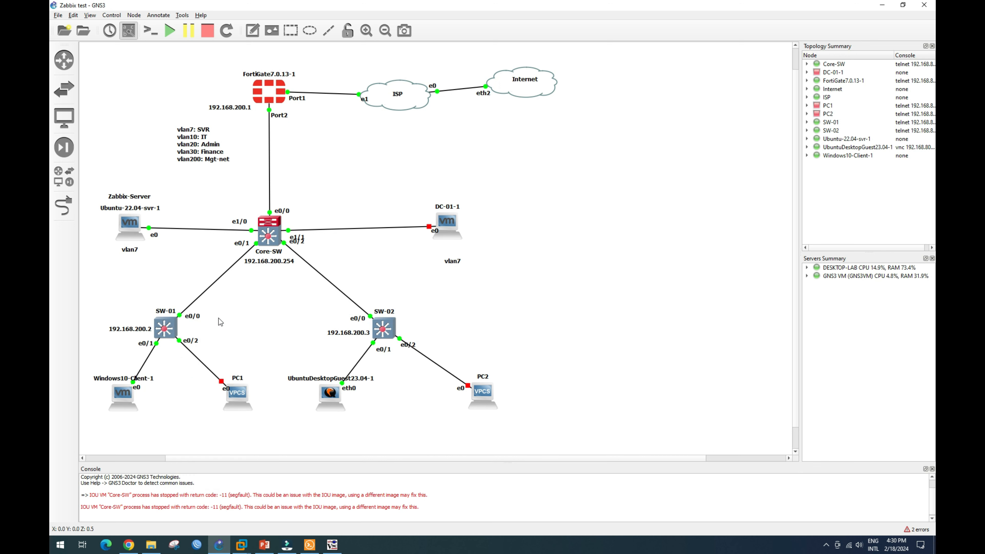
click(309, 545)
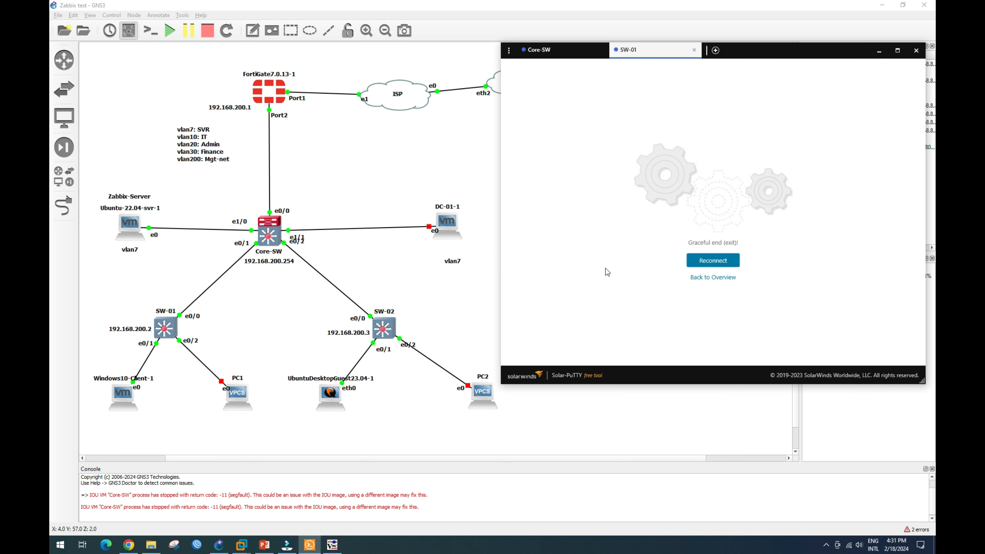
click(713, 260)
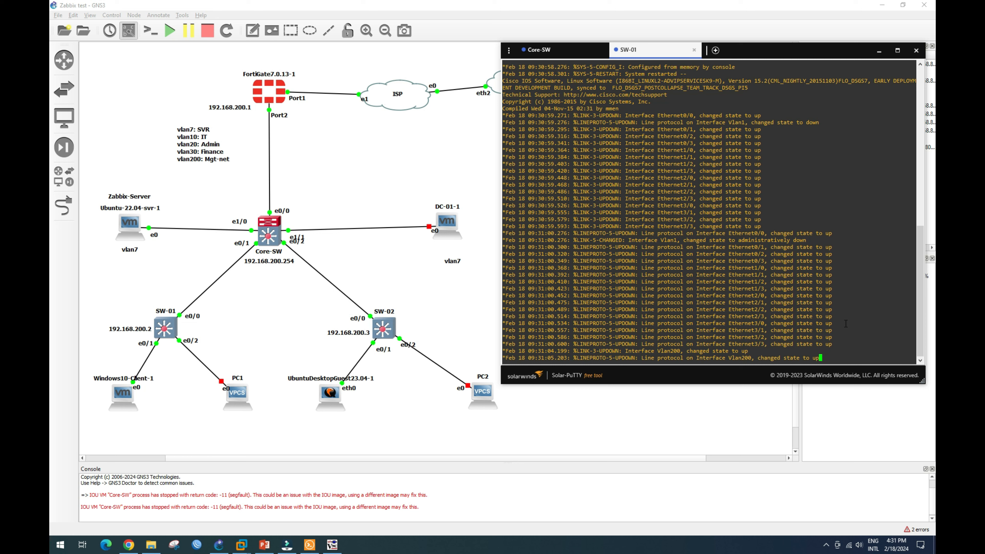
key(Return)
key(Return)
key(Return)
key(Return)
key(Return)
key(Return)
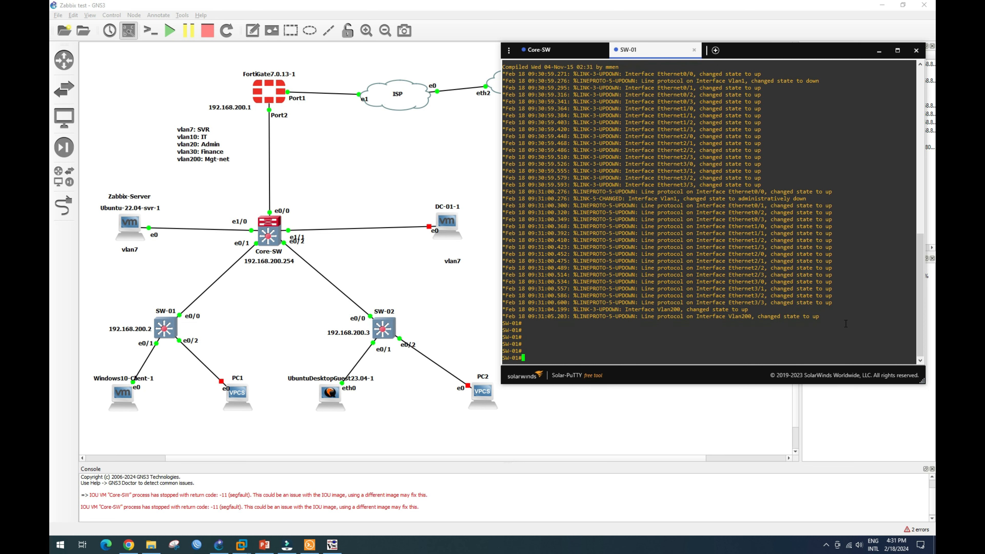
Run sh ip int bri on SW-01 and note Vlan200's address 192.168.200.2.
text(sh ip int bri)
key(Return)
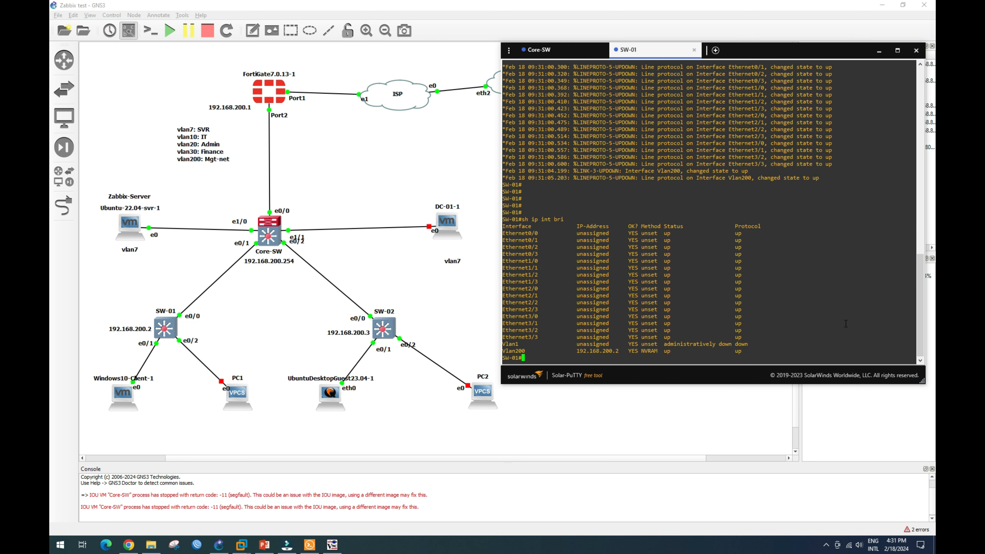
key(Return)
key(Return)
drag(503, 336, 630, 337)
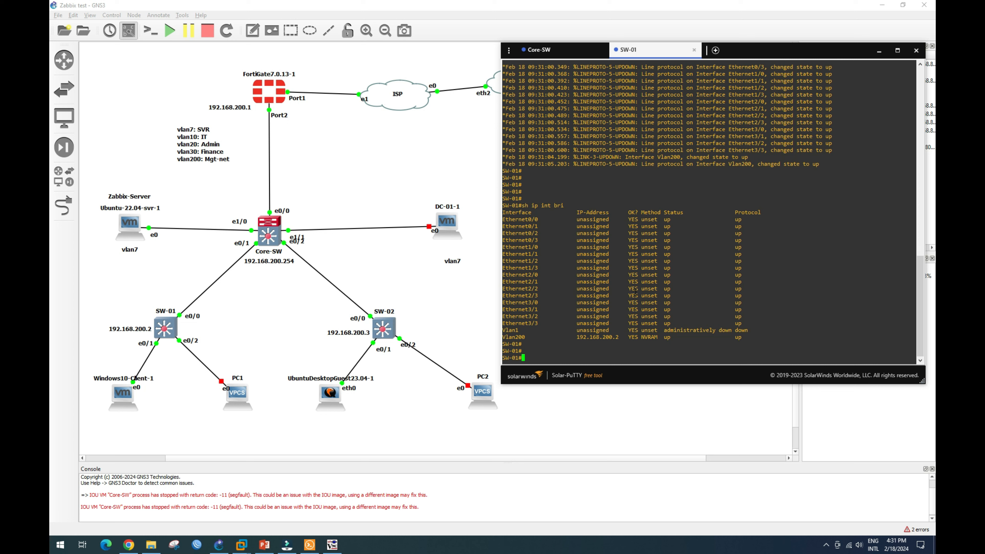
Page through SW-01's running config, noting Vlan200 192.168.200.2 and the default route via 192.168.200.254.
text(sh ru)
key(Return)
key(space)
key(Return)
key(Return)
key(Return)
key(Return)
key(Return)
key(Return)
key(Return)
key(Return)
key(Return)
key(Return)
key(Return)
key(Return)
key(Return)
key(Return)
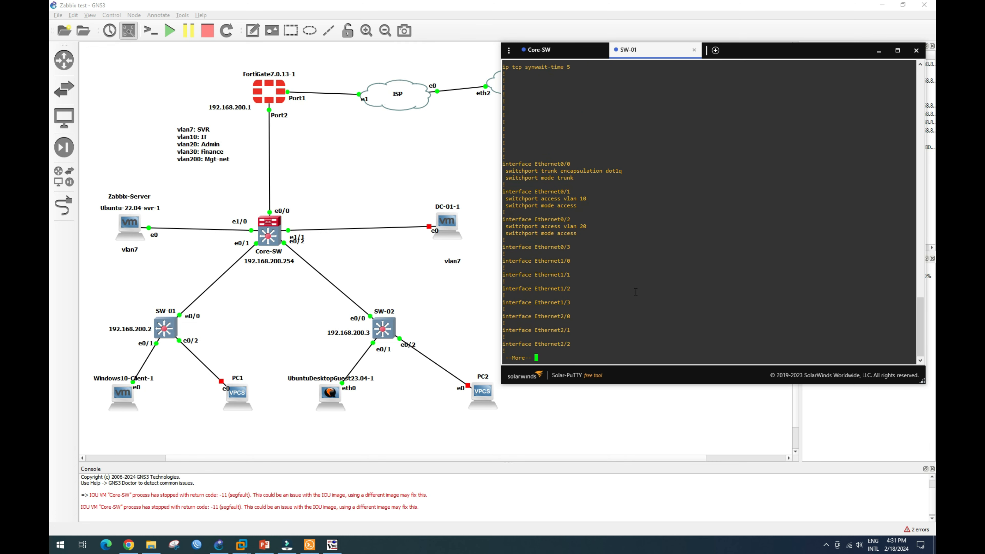
key(Return)
key(Return)
key(Return)
key(Return)
key(Return)
key(Return)
key(Return)
key(Return)
key(Return)
key(Return)
key(Return)
key(Return)
key(Return)
key(Return)
key(Return)
key(Return)
key(Return)
key(Return)
key(Return)
key(Return)
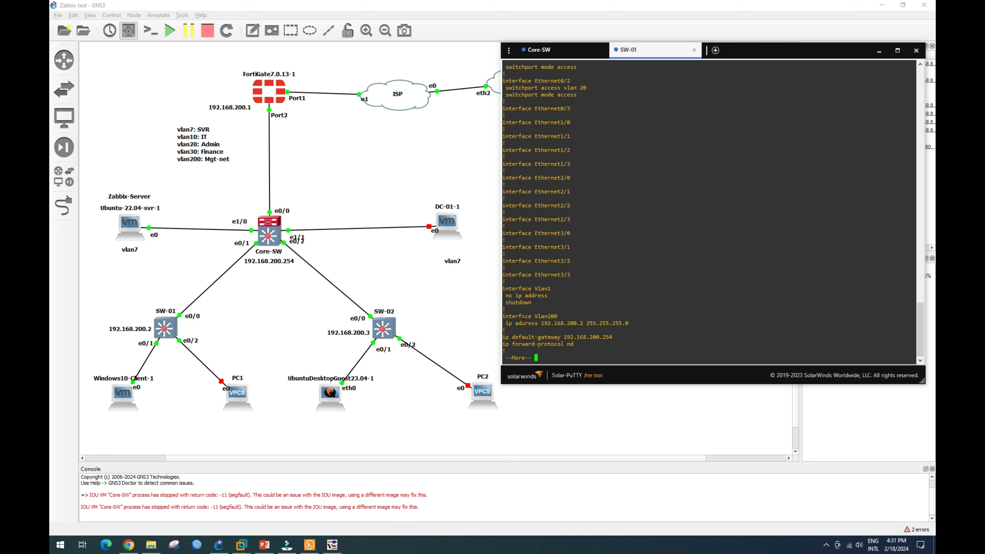
drag(533, 326, 597, 324)
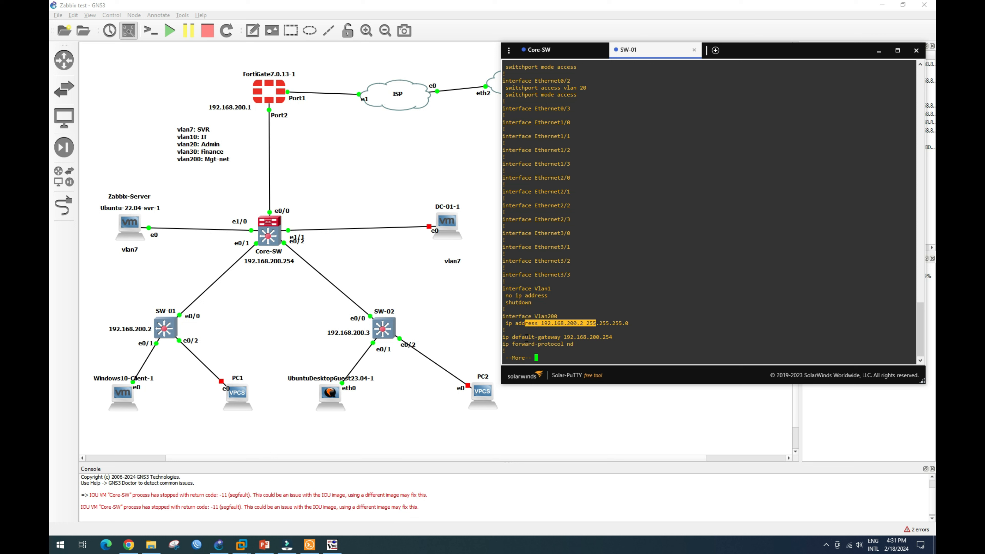
drag(526, 337, 591, 339)
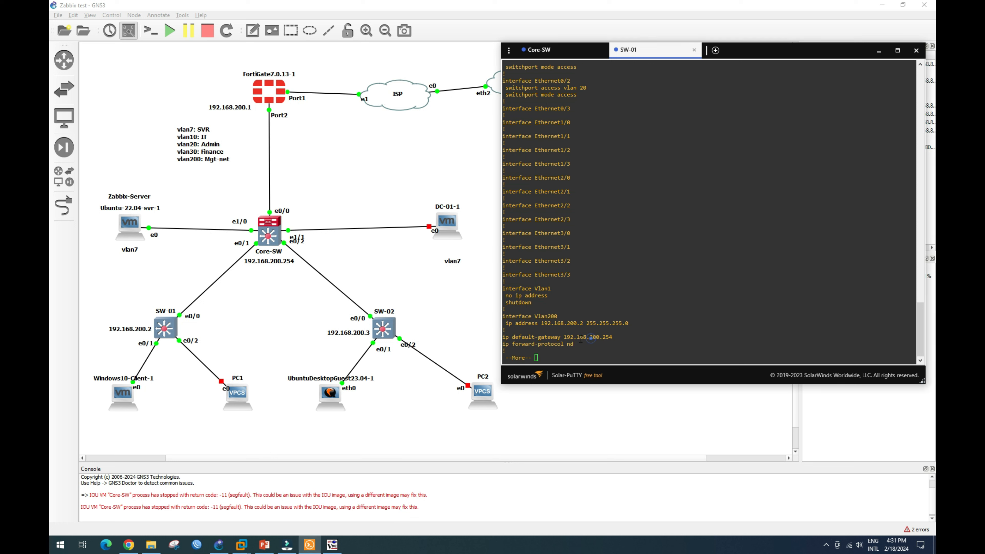
key(Return)
key(Return)
key(Return)
key(Return)
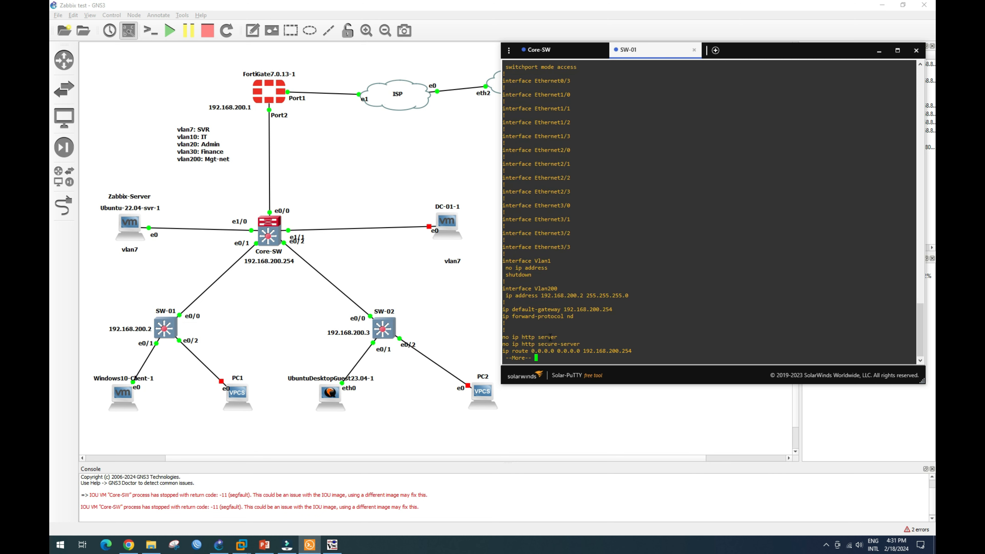
drag(545, 310, 526, 311)
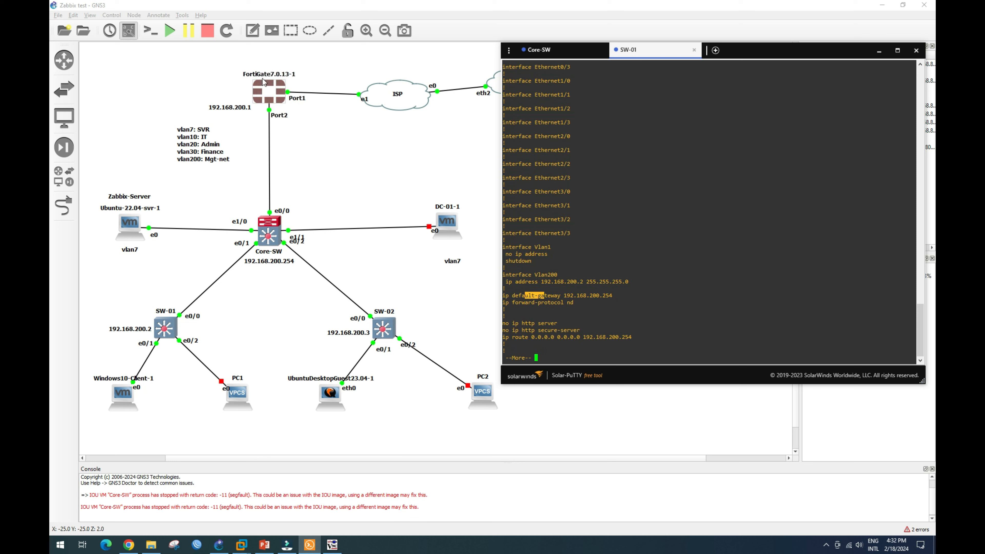
drag(517, 338, 631, 338)
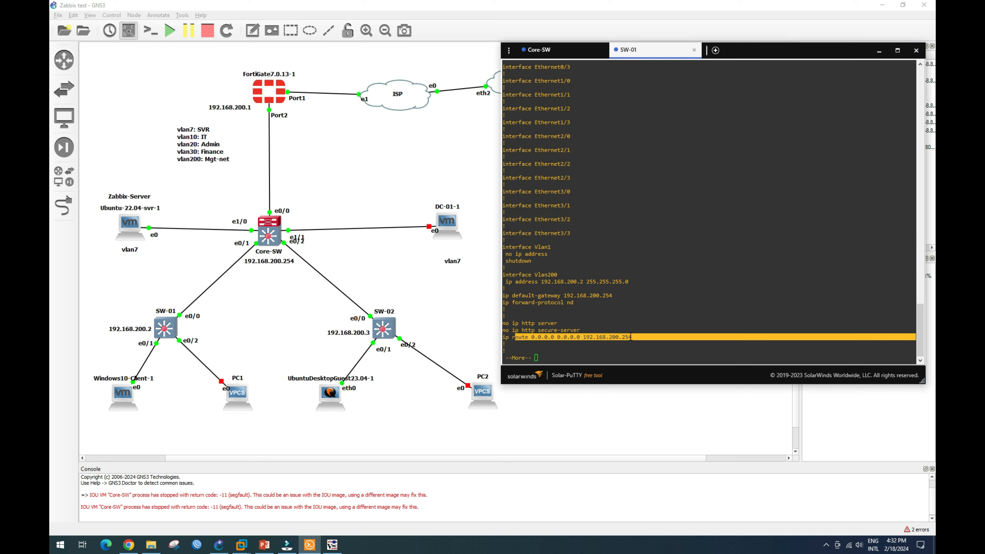
key(Return)
key(Return)
key(Return)
key(Return)
key(Return)
key(Return)
key(Return)
key(Return)
key(Return)
key(Return)
key(Return)
key(Return)
key(Return)
key(Return)
key(Return)
key(Return)
key(Return)
key(Return)
key(Return)
key(Return)
key(Return)
key(Return)
key(Return)
key(Return)
key(Return)
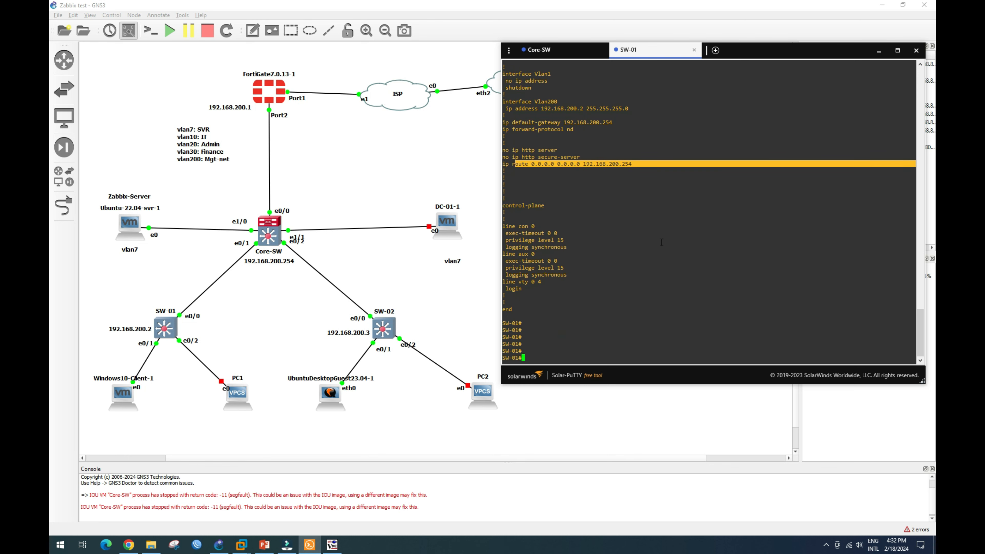
Run show snmp on SW-01, which reports the SNMP agent is not enabled.
text(sh snm)
key(Tab)
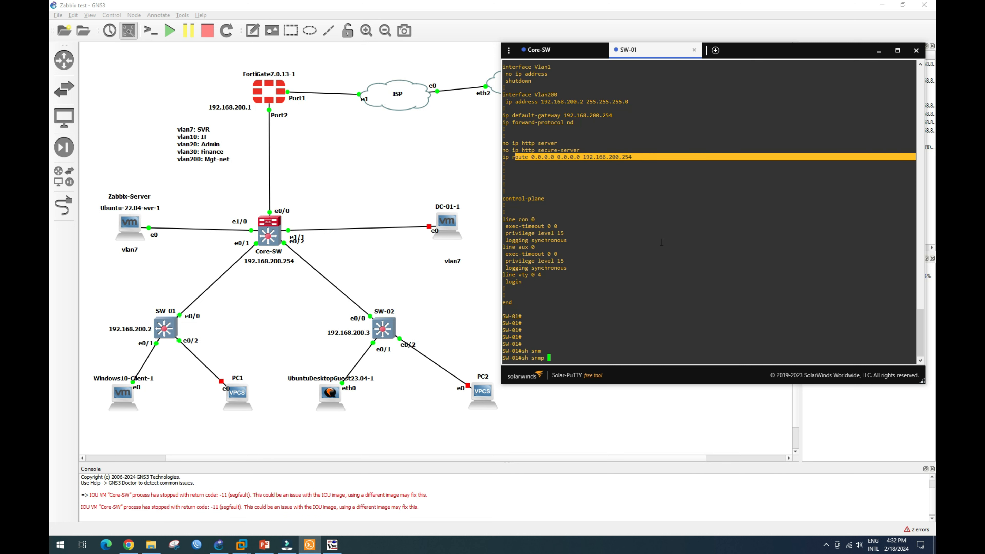
key(Return)
key(Return)
key(Return)
key(Return)
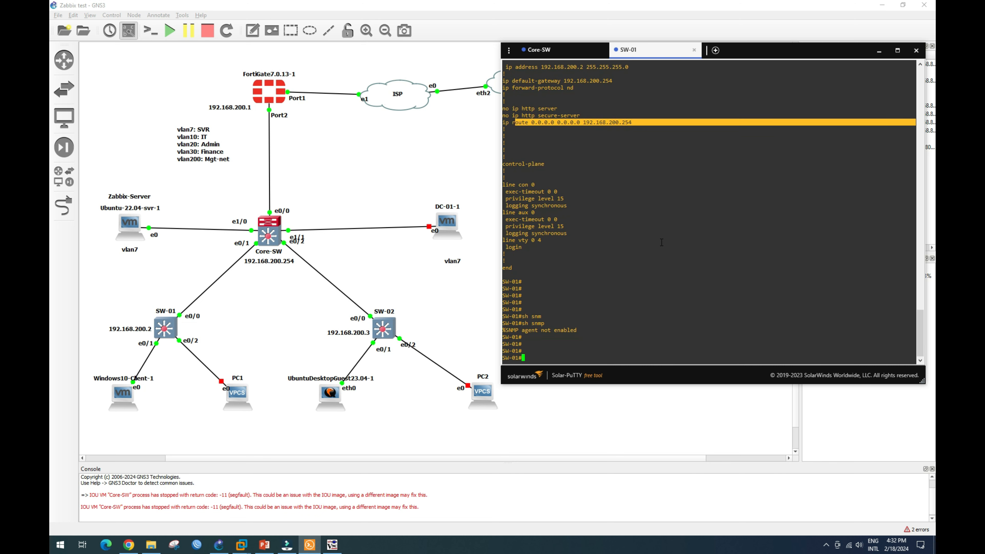
Ping 192.168.7.2 from SW-01.
text(ping 192.168.7)
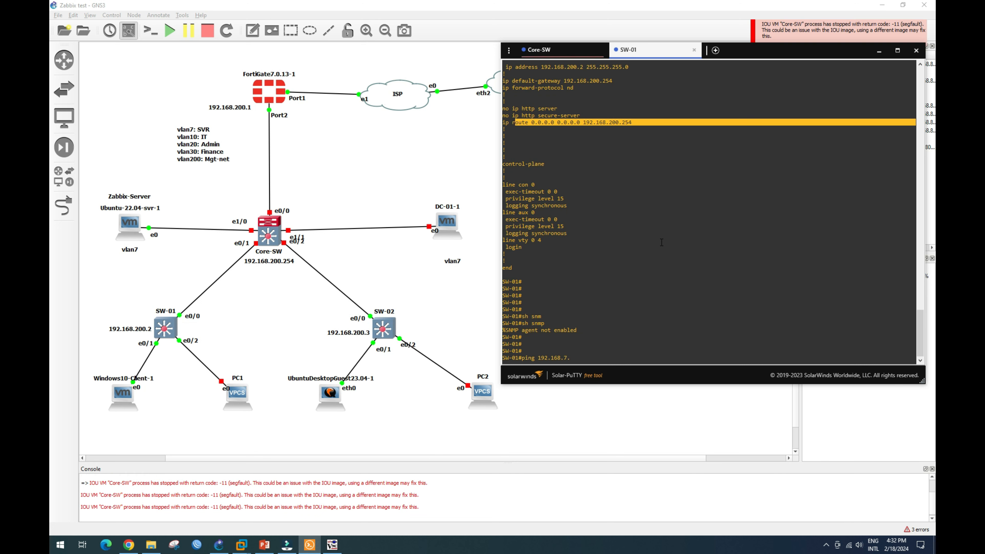
text(.2)
key(Return)
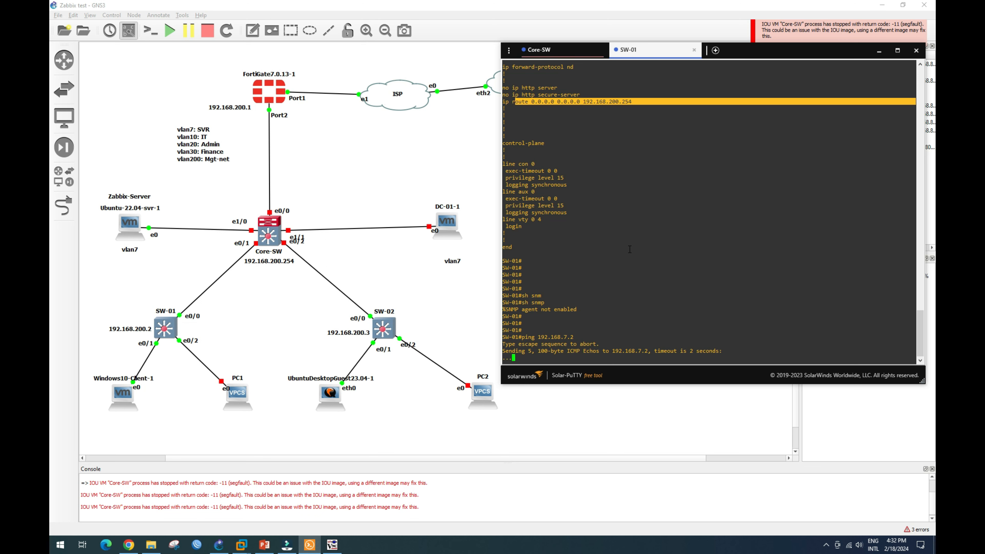
click(289, 307)
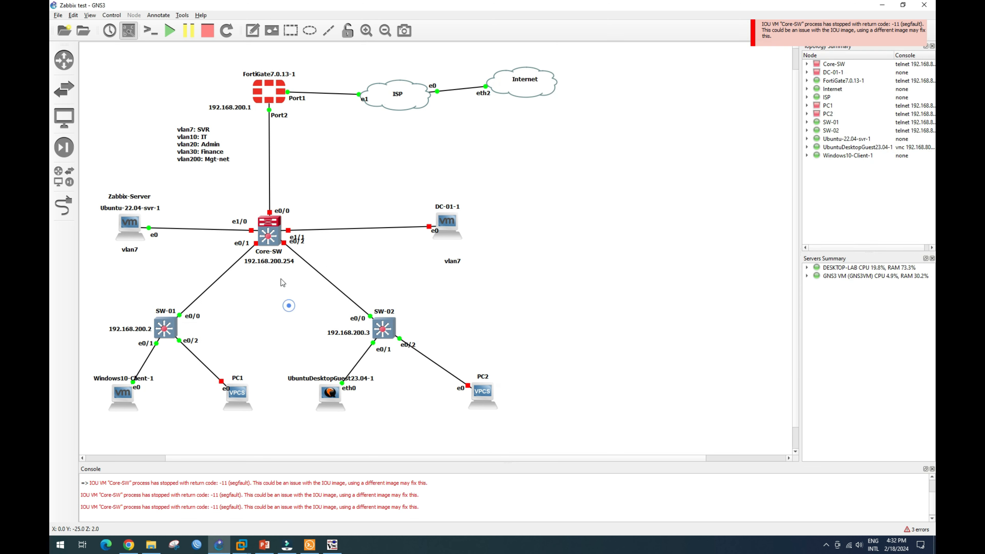
Start the Core-SW node and rerun SW-01's ping to 192.168.7.2 twice.
right_click(272, 237)
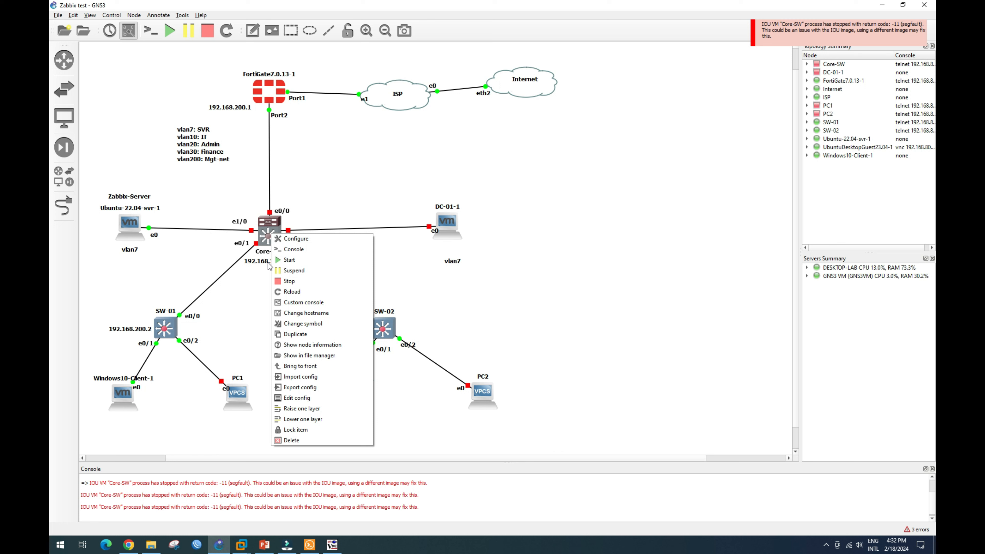
click(289, 262)
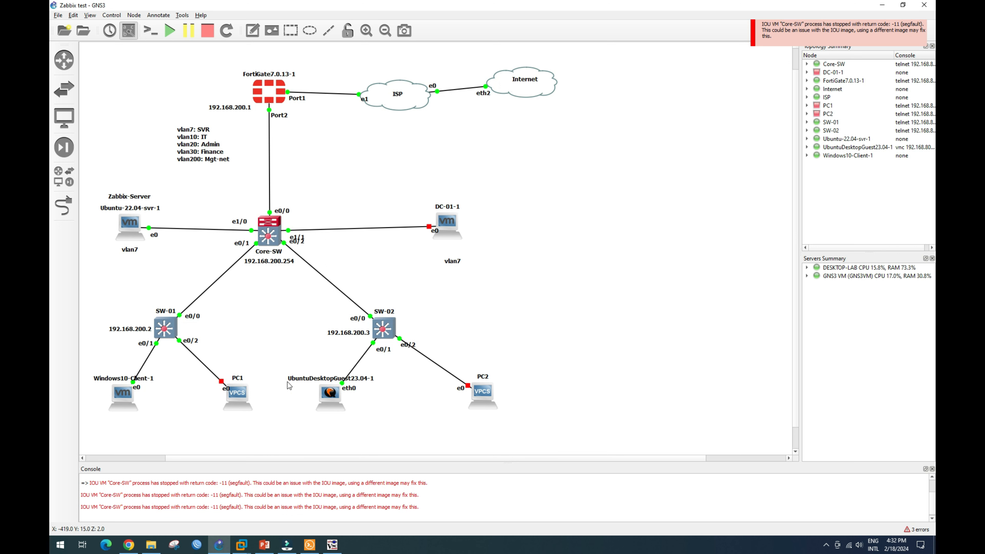
click(309, 544)
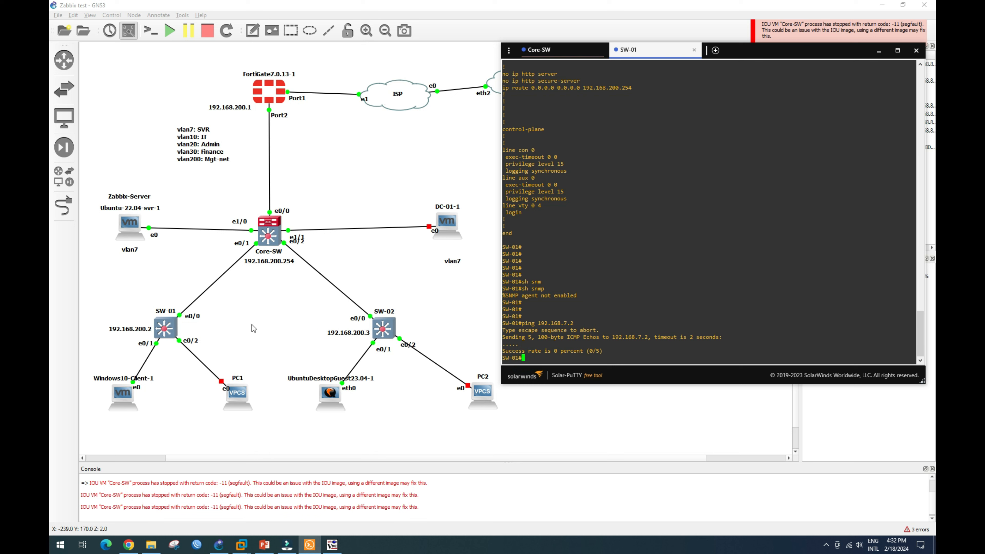
key(Up)
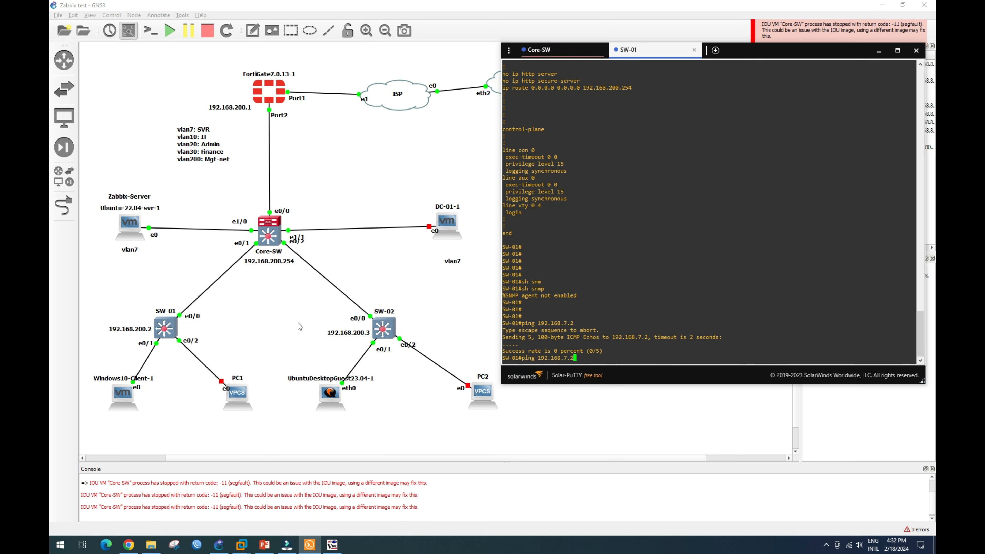
key(Return)
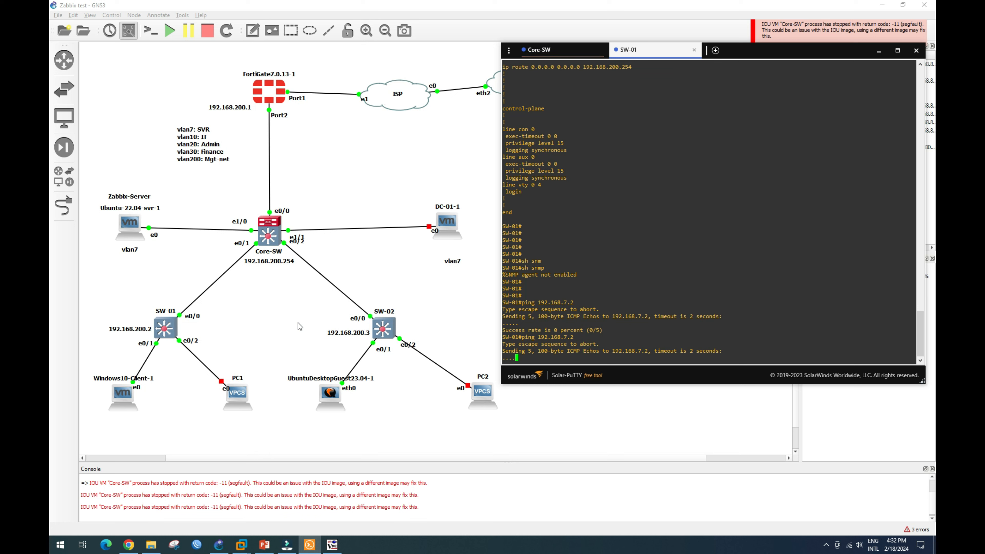
key(Up)
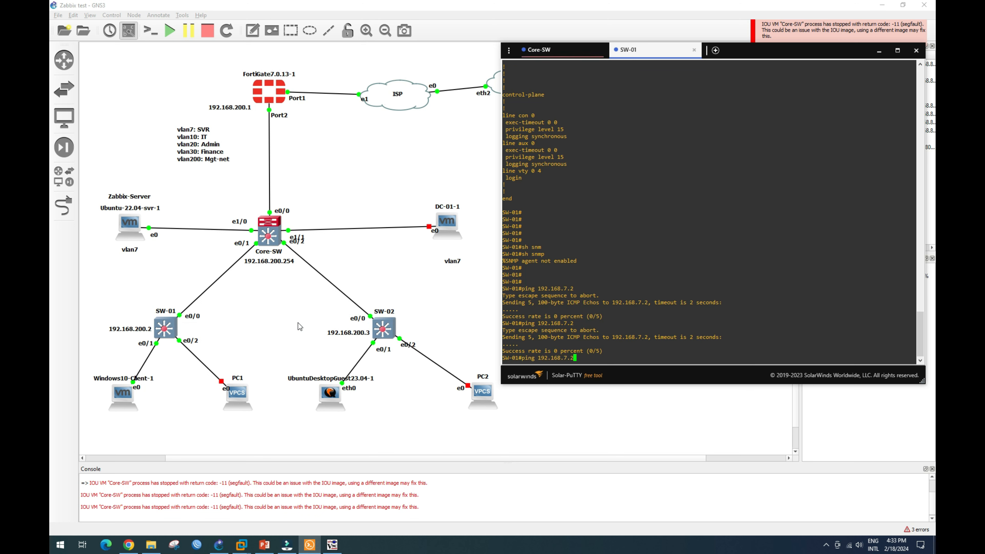
key(Return)
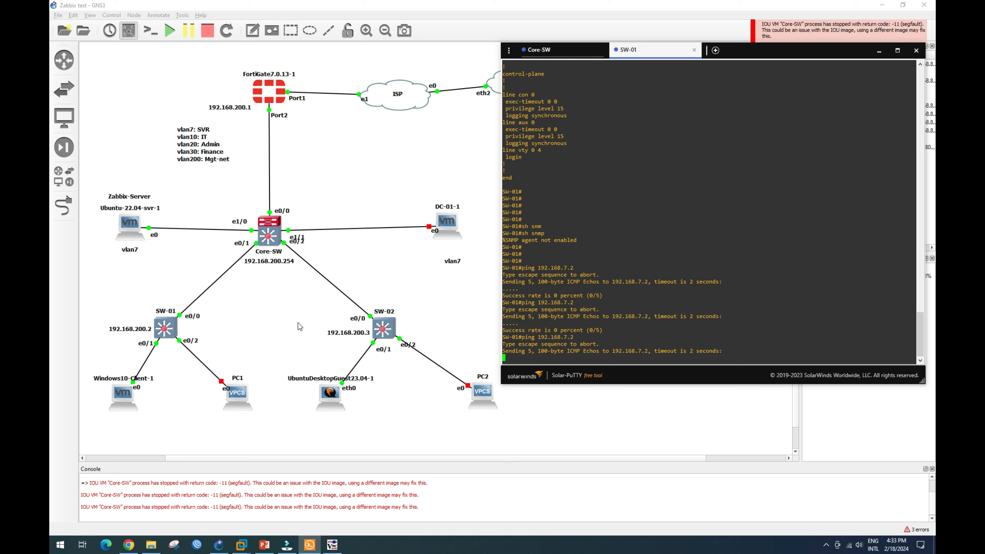
Reconnect the Core-SW console session and clear the recalled ping on SW-01.
click(563, 51)
click(715, 257)
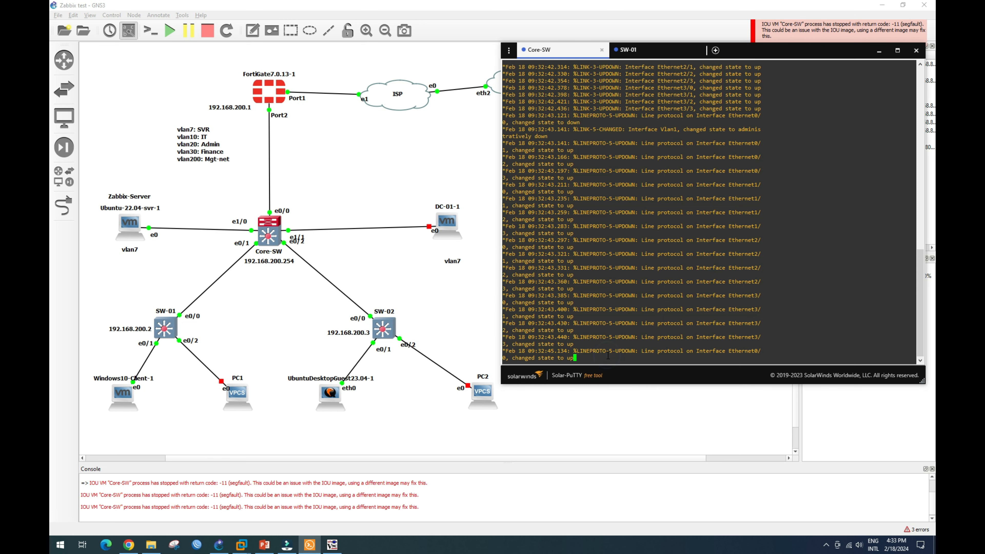
key(Return)
key(Return)
key(Return)
key(Return)
key(Return)
click(640, 50)
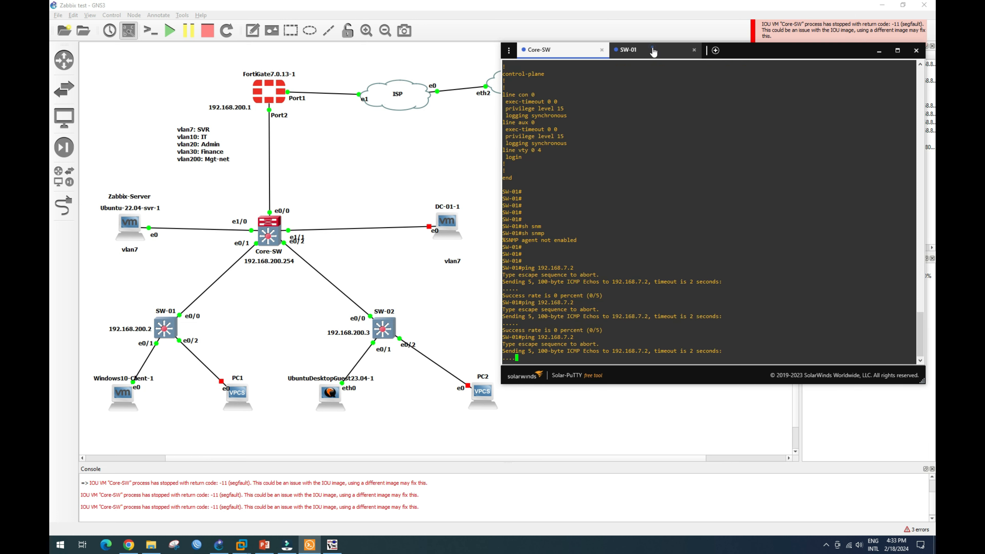
key(Up)
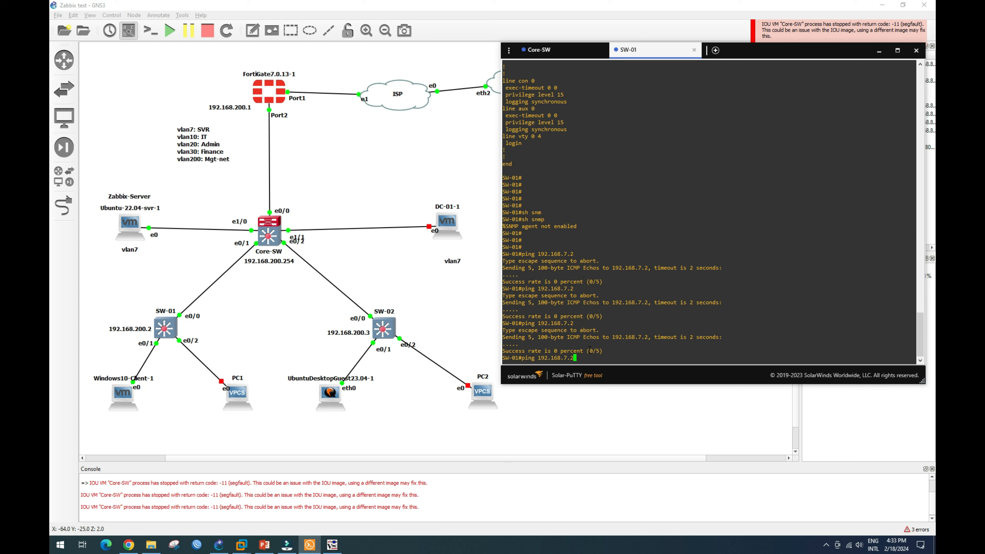
key(BackSpace)
key(BackSpace)
key(BackSpace)
key(BackSpace)
key(BackSpace)
key(BackSpace)
key(BackSpace)
key(BackSpace)
key(BackSpace)
key(BackSpace)
key(BackSpace)
key(BackSpace)
key(BackSpace)
key(BackSpace)
key(BackSpace)
key(BackSpace)
mouse_move(241, 545)
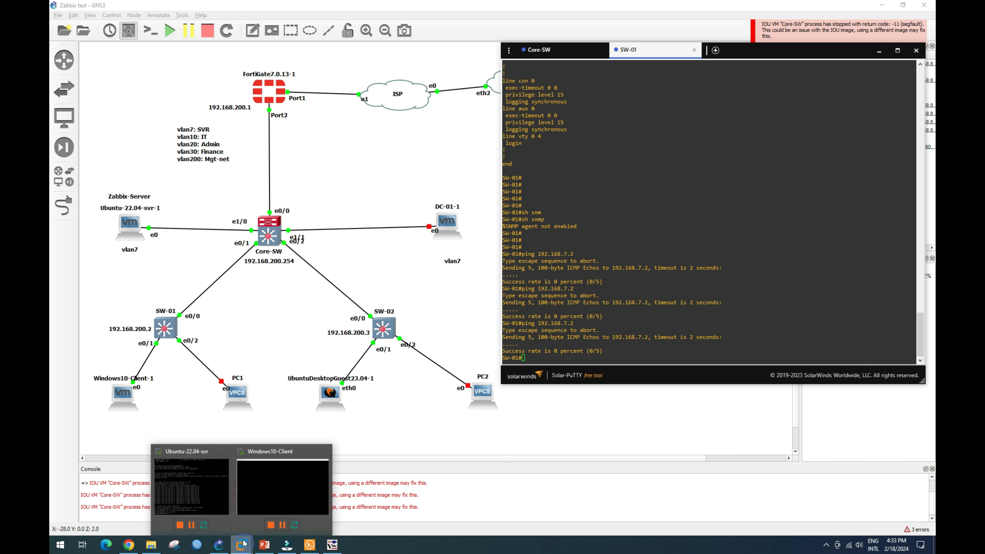
click(194, 499)
From the Ubuntu server, ping Core-SW at 192.168.200.254 and stop it.
click(451, 414)
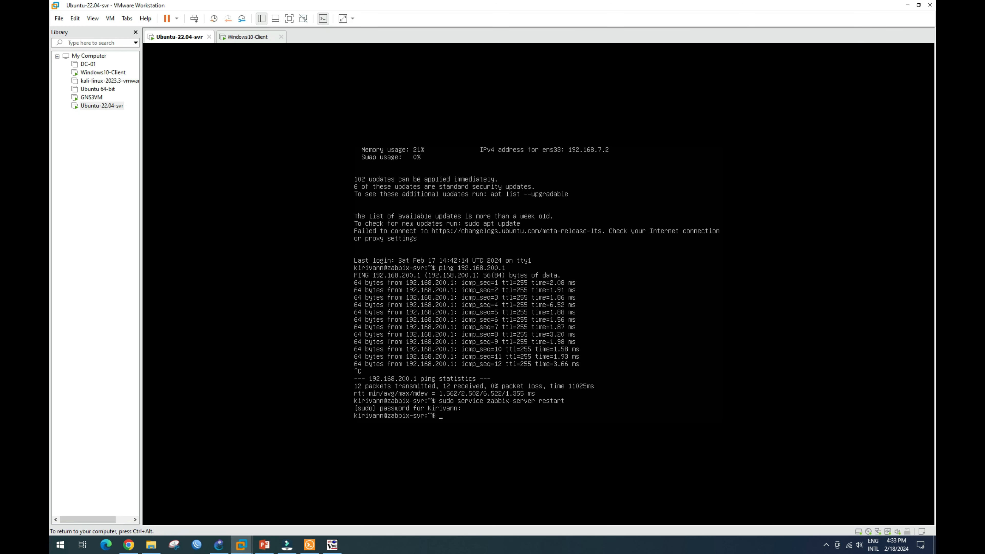
key(Return)
key(Return)
key(Return)
text(P)
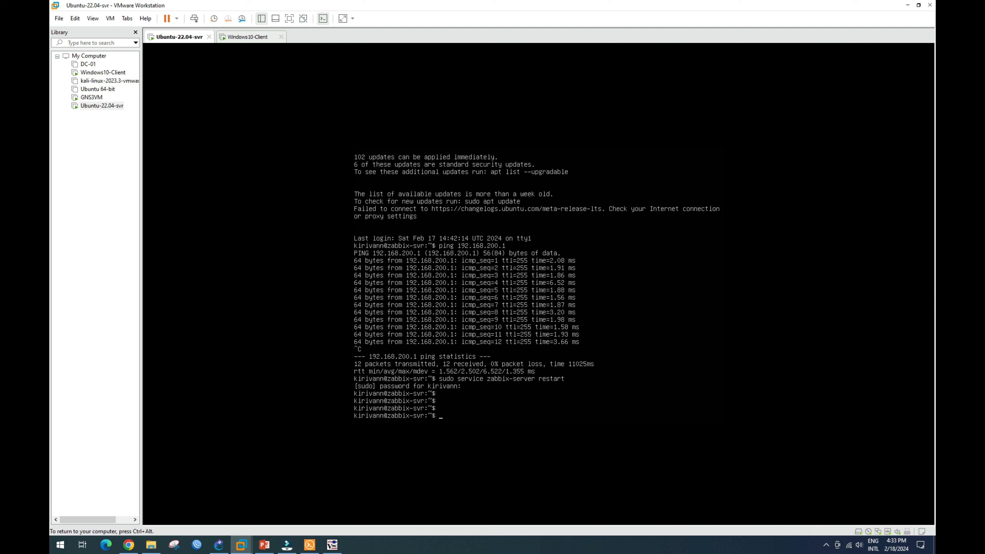
text(PIN)
key(BackSpace)
key(BackSpace)
text(ping 192.168.200.254)
key(Return)
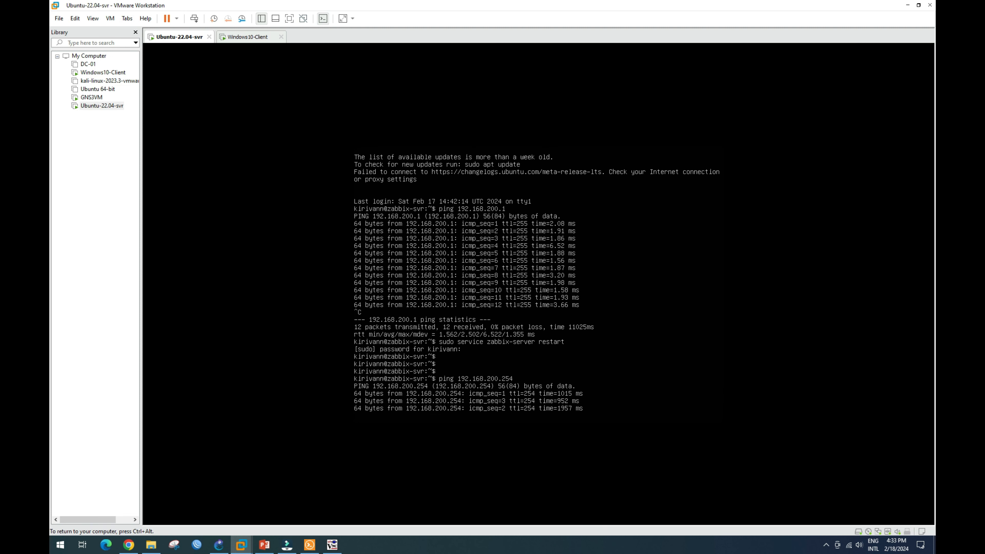
key(ctrl+c)
Ping SW-01 at 192.168.200.2 from the server and stop it.
key(Up)
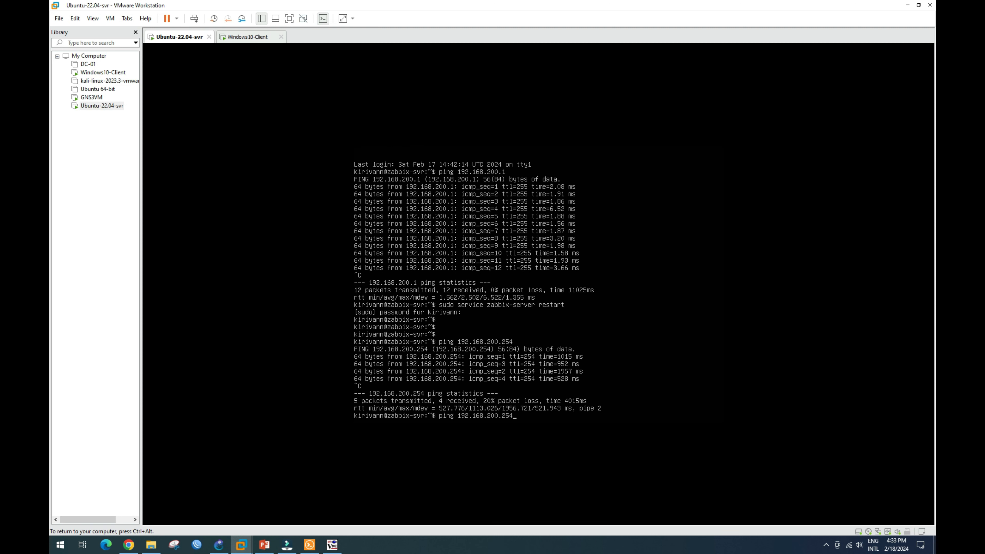
key(BackSpace)
key(BackSpace)
key(Return)
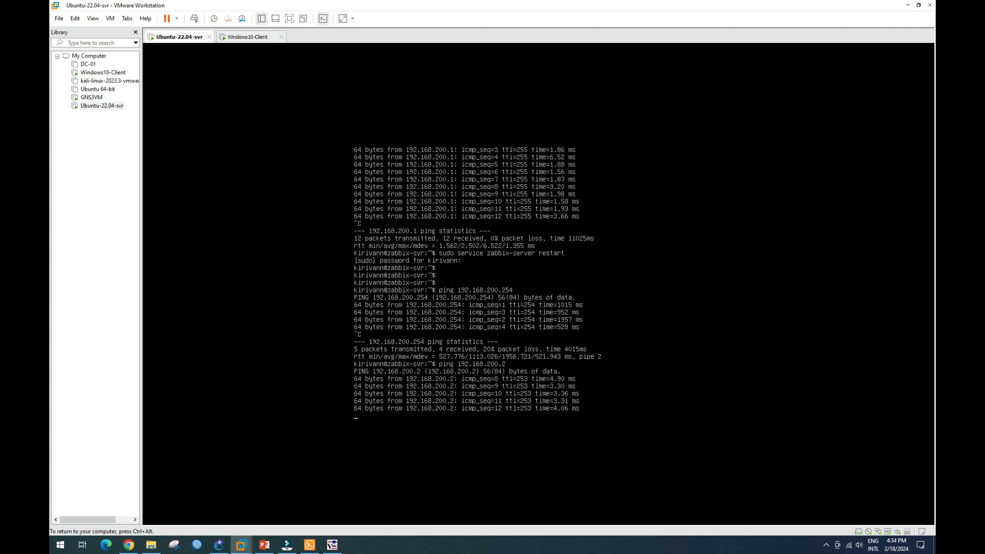
key(ctrl+c)
key(ctrl+alt)
click(219, 546)
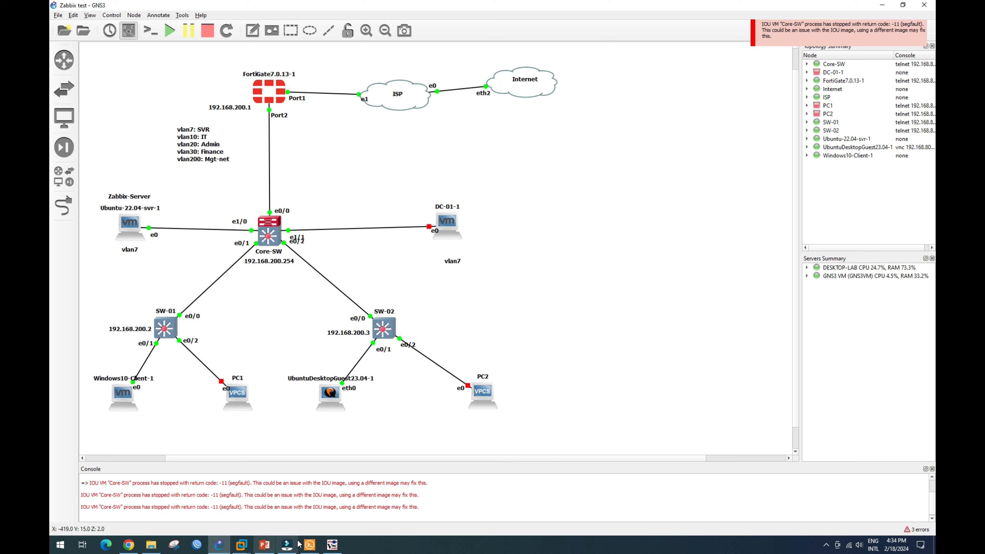
On SW-01, enter configuration mode and add SNMP community 'public' with read-write access.
mouse_move(334, 551)
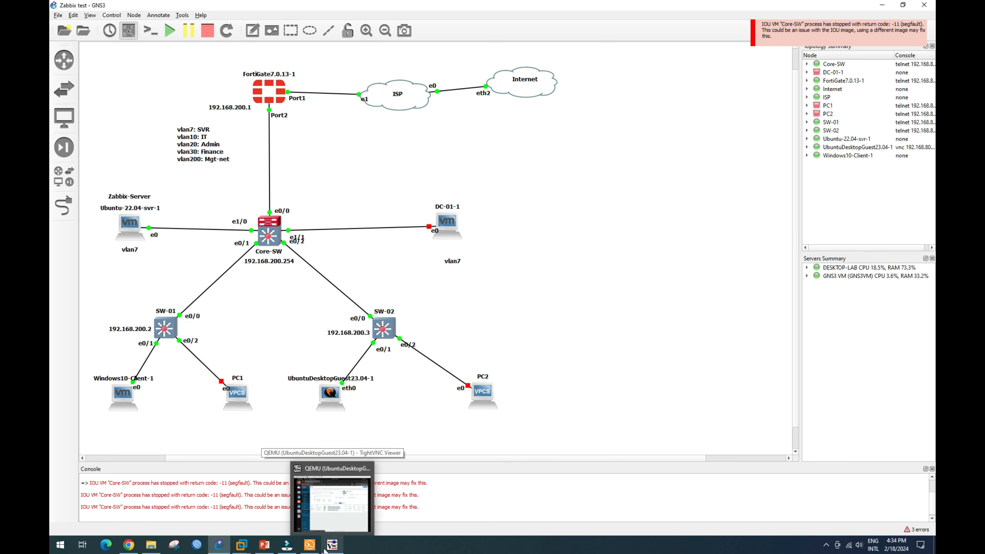
click(308, 490)
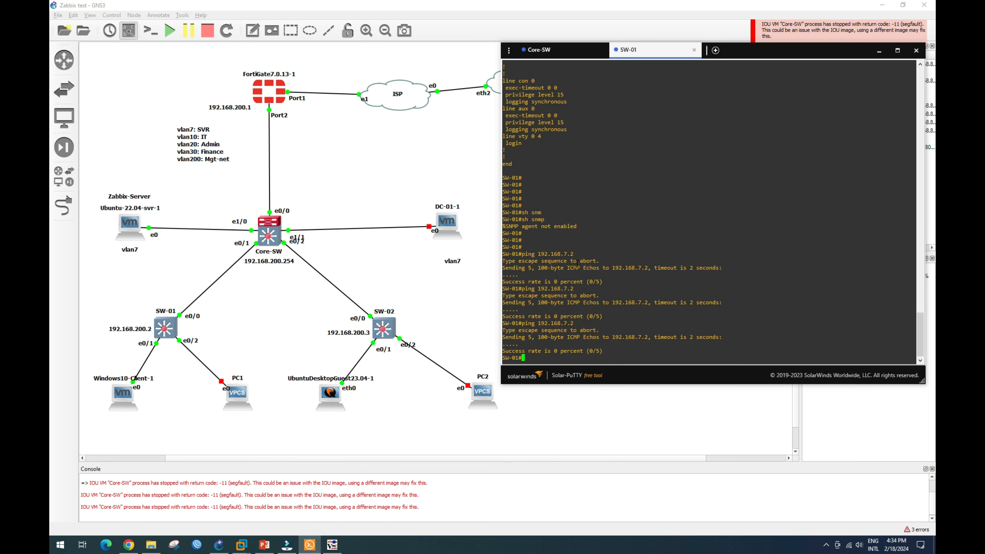
drag(749, 62, 379, 30)
click(150, 333)
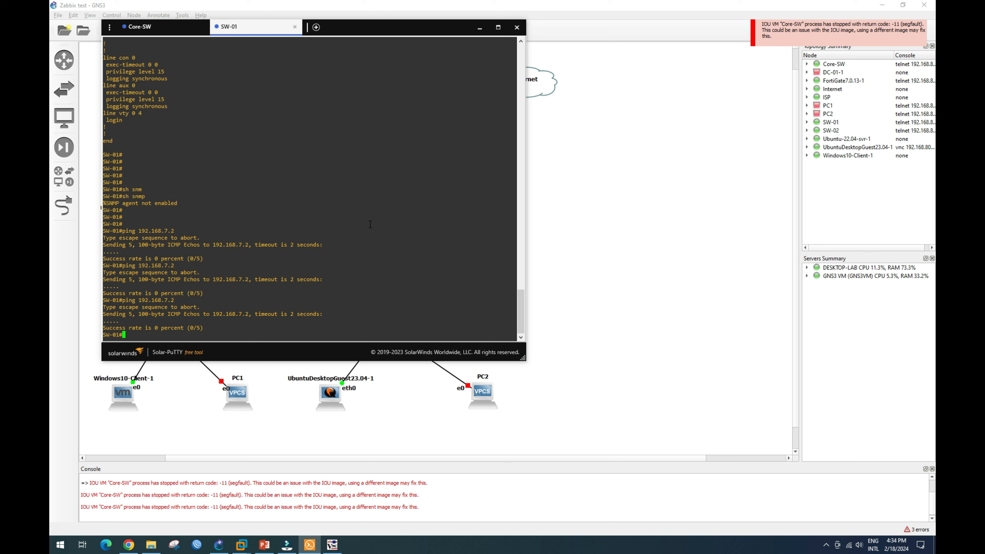
text(conf t)
key(Return)
text(snmp)
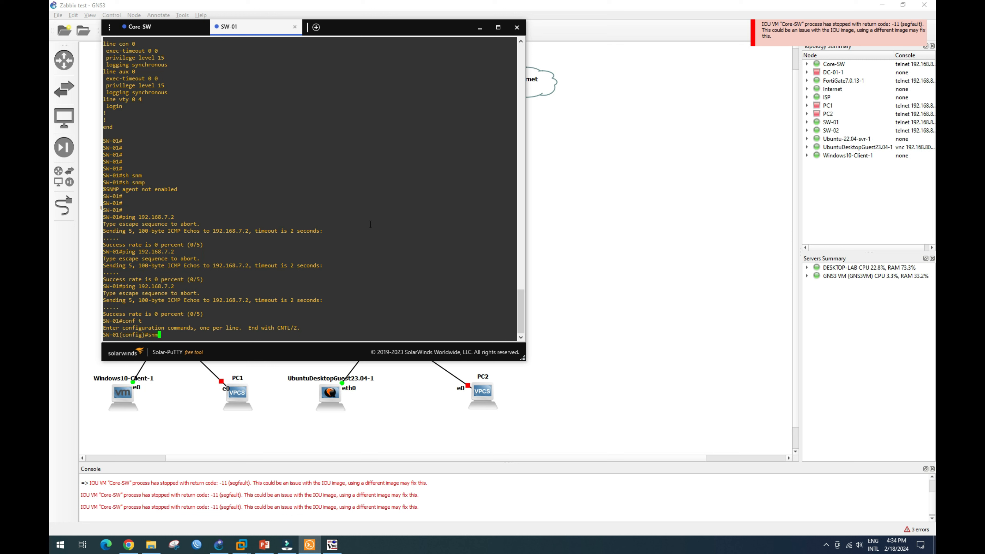
key(Tab)
text(-ser)
key(Tab)
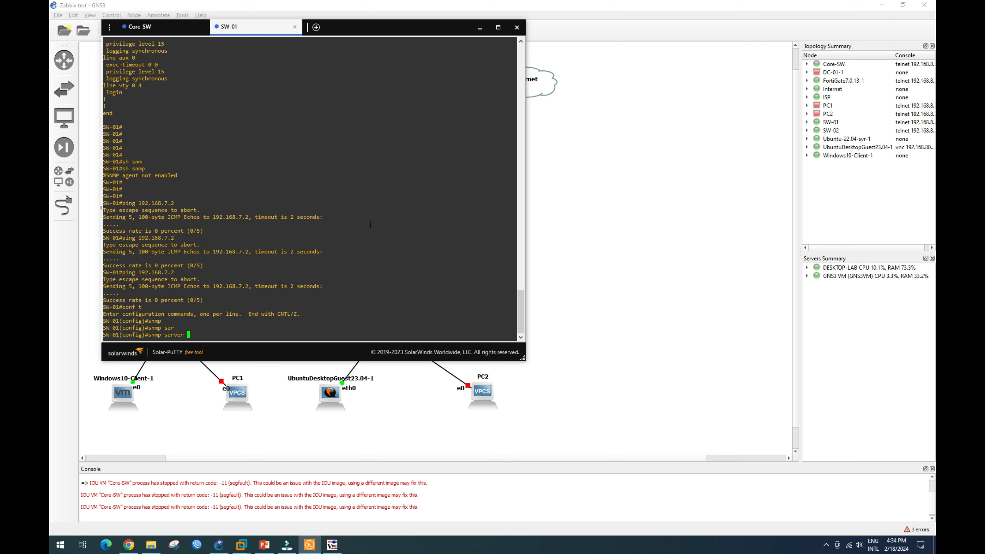
text(comm)
key(Tab)
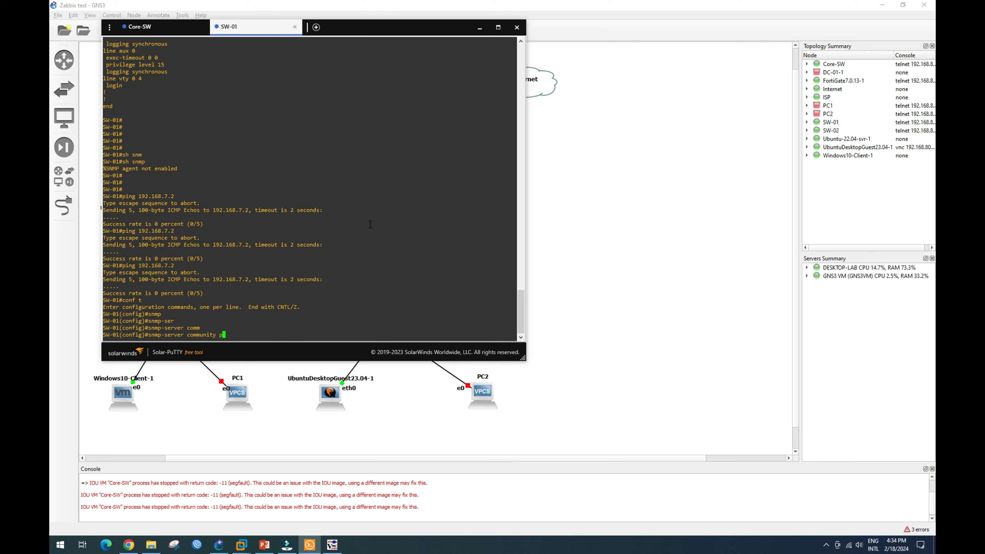
text(public rw)
key(Return)
Set the SNMP contact name and the SNMP location 'Phnom Penh'.
text(s)
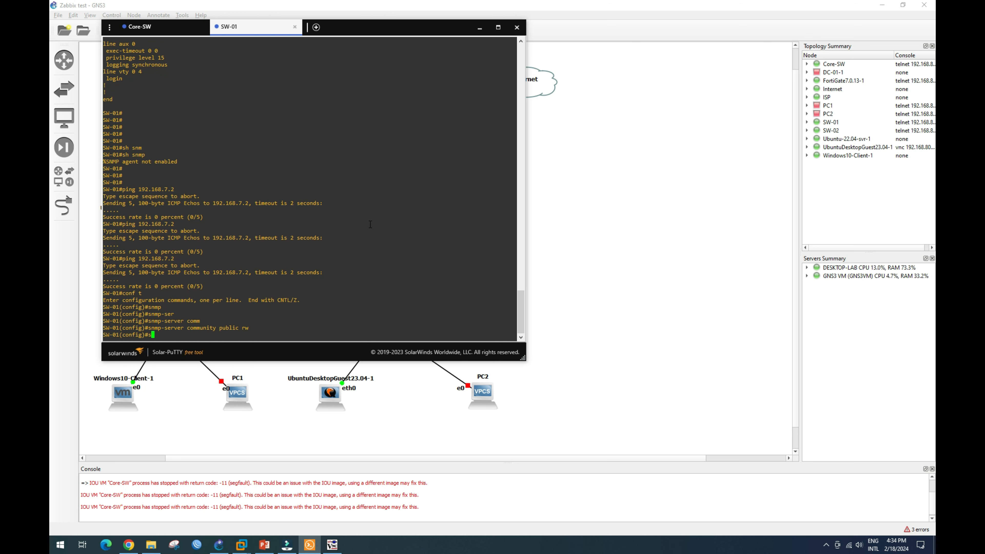
text(nmp-ser)
key(Tab)
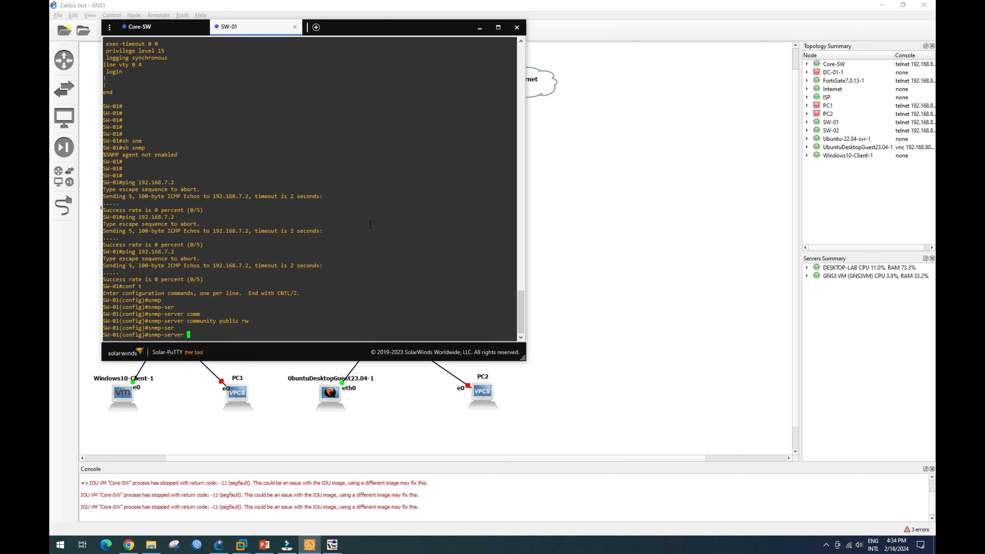
text(conta)
key(Tab)
text(Kirivann)
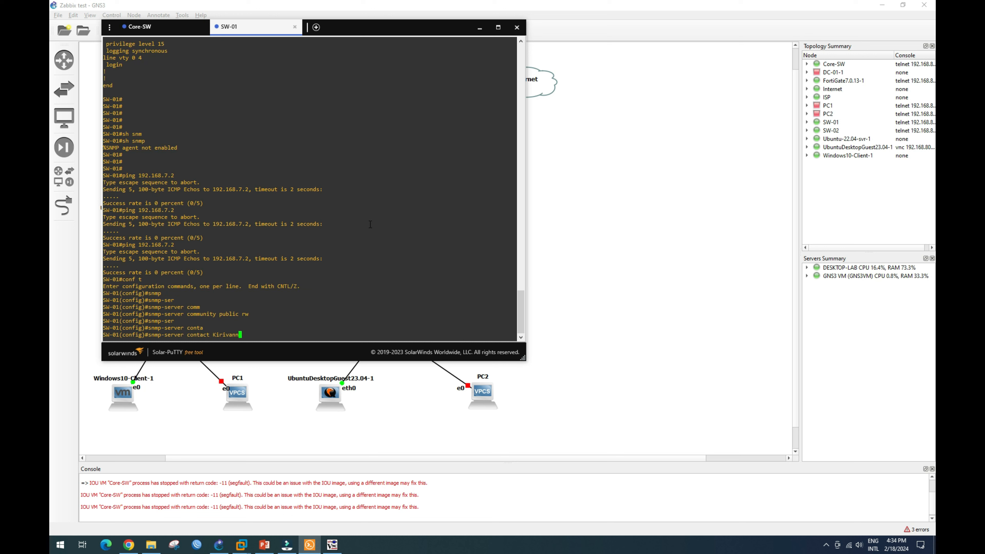
key(Return)
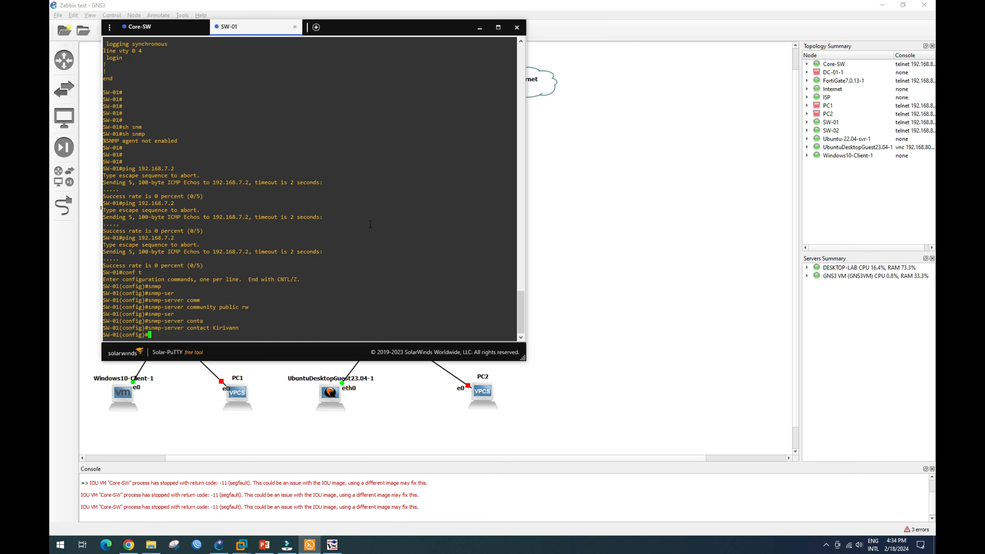
text(snmp)
key(Tab)
text(-ser)
key(Tab)
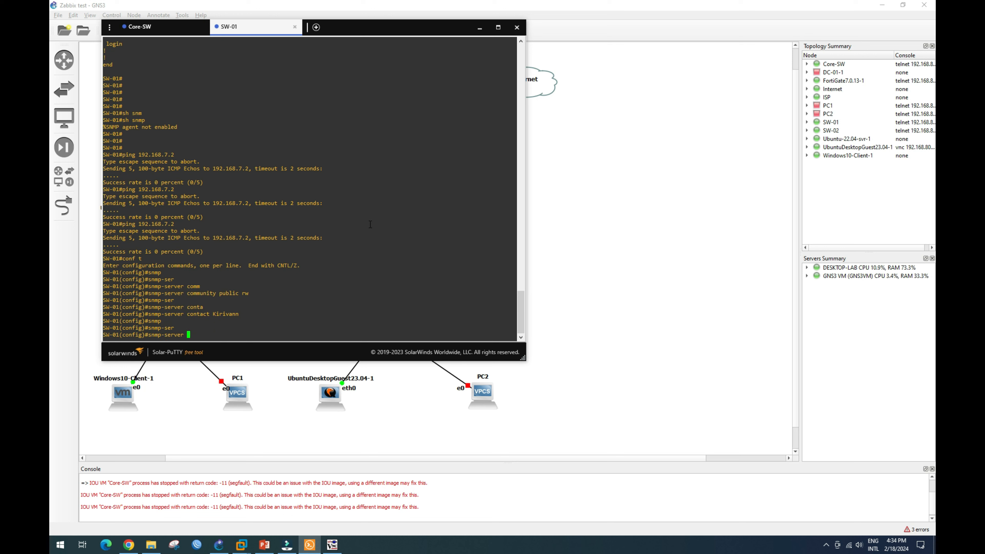
text(loca)
key(Tab)
text(Phnom Penh)
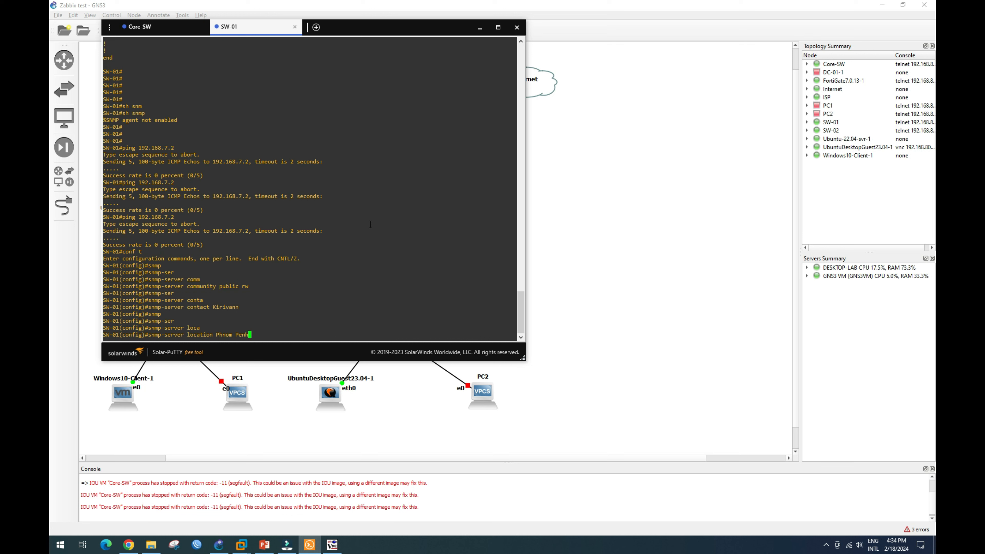
key(Return)
Exit configuration mode and run show snmp to see SNMP running.
text(en)
key(Return)
text(end)
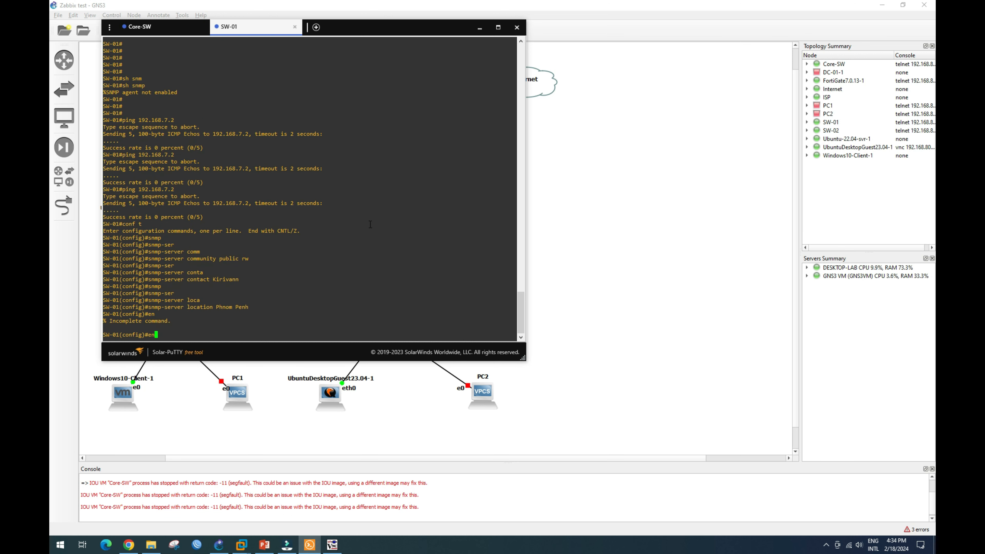
key(Return)
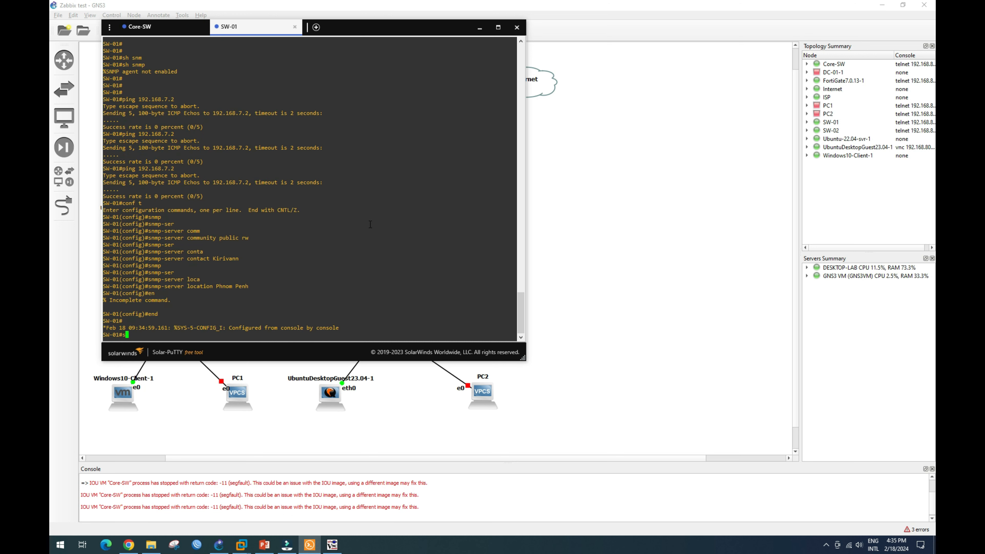
text(sh sh)
key(BackSpace)
text(nmp)
key(Return)
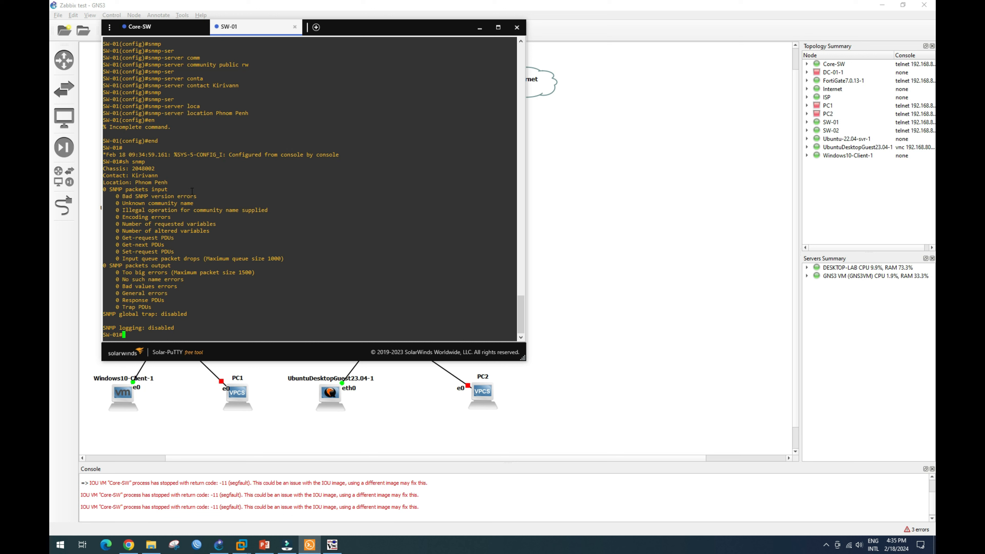
Run sh run on SW-01 and page down to the snmp-server community, location and contact lines.
drag(134, 182, 198, 254)
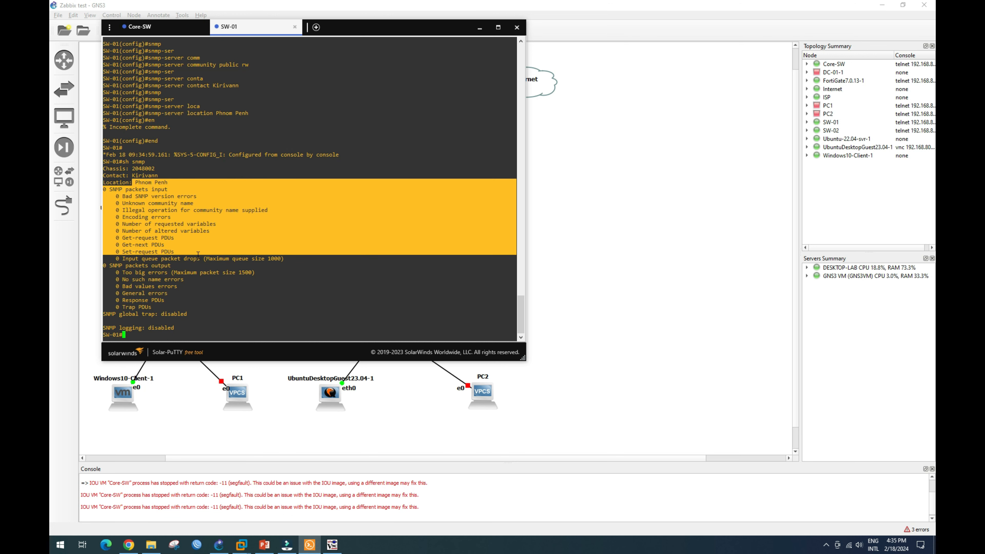
click(244, 255)
text(sh run)
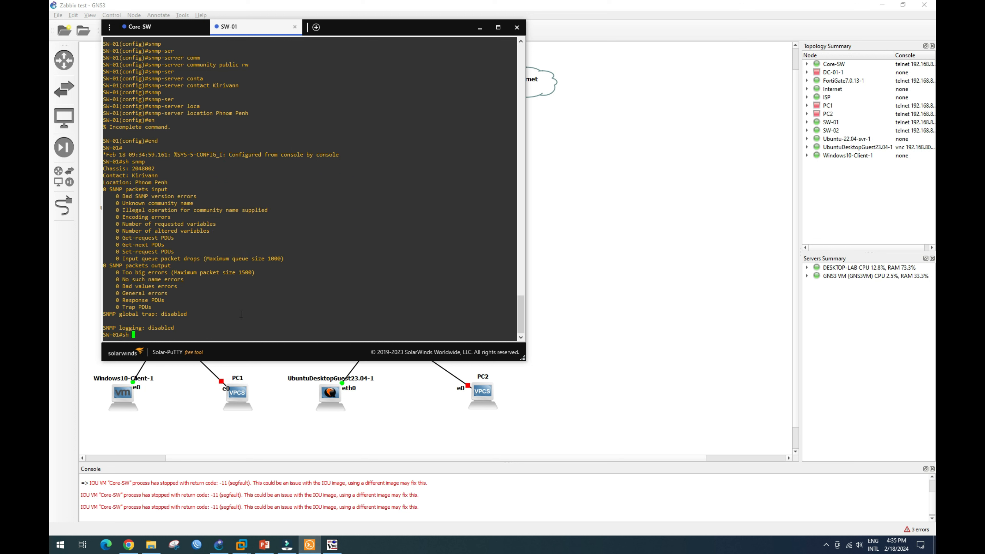
key(Return)
key(Return)
key(Return)
key(Return)
key(Return)
key(Return)
key(Return)
key(Return)
key(Return)
key(Return)
key(Return)
key(Return)
key(Return)
key(Return)
key(Return)
key(Return)
key(Return)
key(Return)
key(Return)
key(Return)
key(Return)
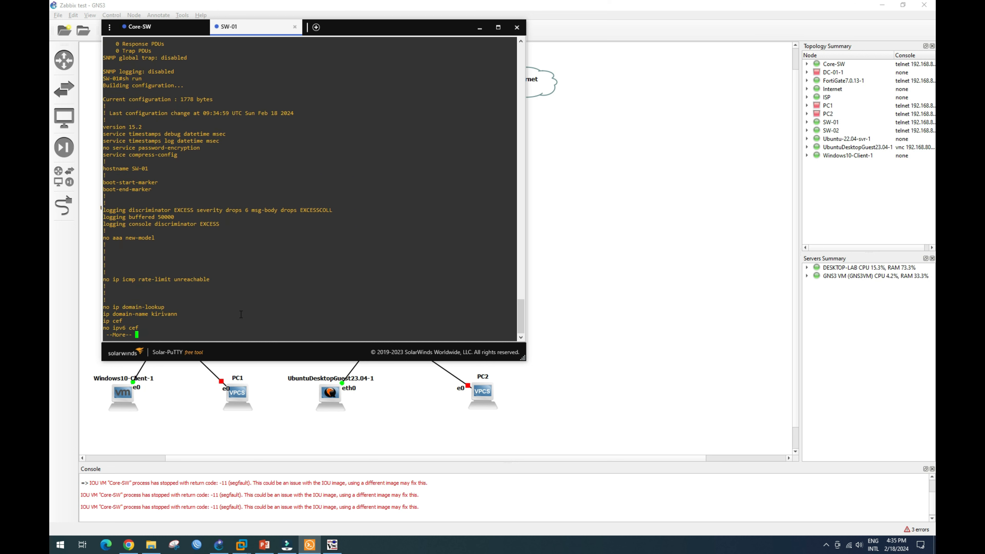
key(Return)
key(Return)
key(Return)
key(Return)
key(Return)
key(Return)
key(Return)
key(Return)
key(Return)
key(Return)
key(Return)
key(Return)
key(Return)
key(Return)
key(Return)
key(Return)
key(Return)
key(Return)
key(Return)
key(Return)
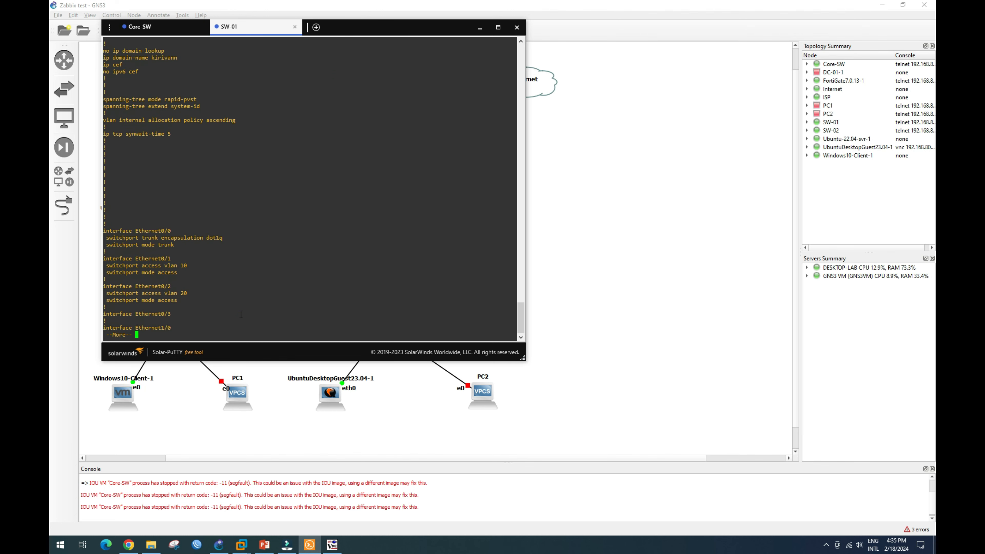
key(Return)
key(Return)
key(Return)
key(Return)
key(Return)
key(Return)
key(Return)
key(Return)
key(Return)
key(Return)
key(Return)
key(Return)
key(Return)
key(Return)
key(Return)
key(Return)
key(Return)
key(Return)
key(Return)
key(Return)
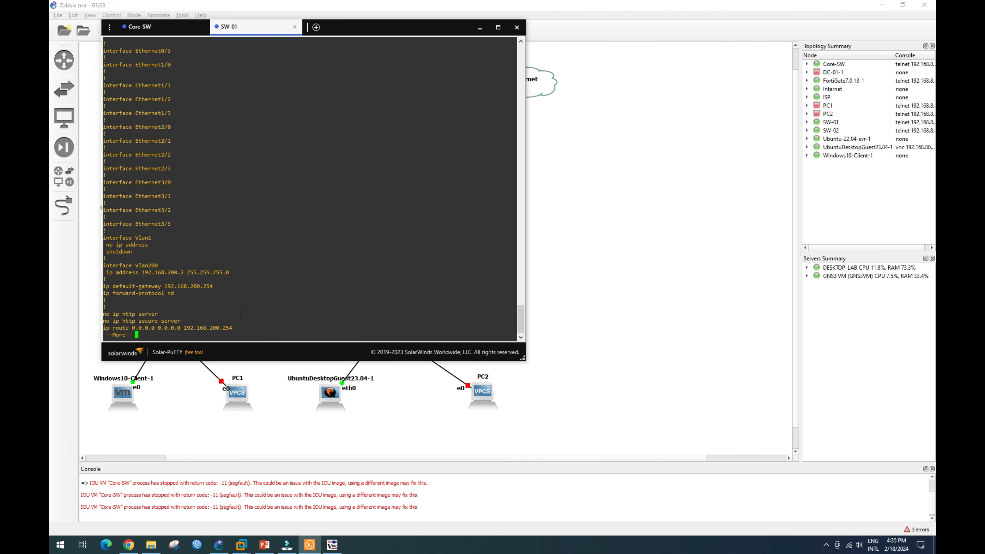
key(Return)
key(Return)
key(Return)
key(Return)
key(Return)
key(Return)
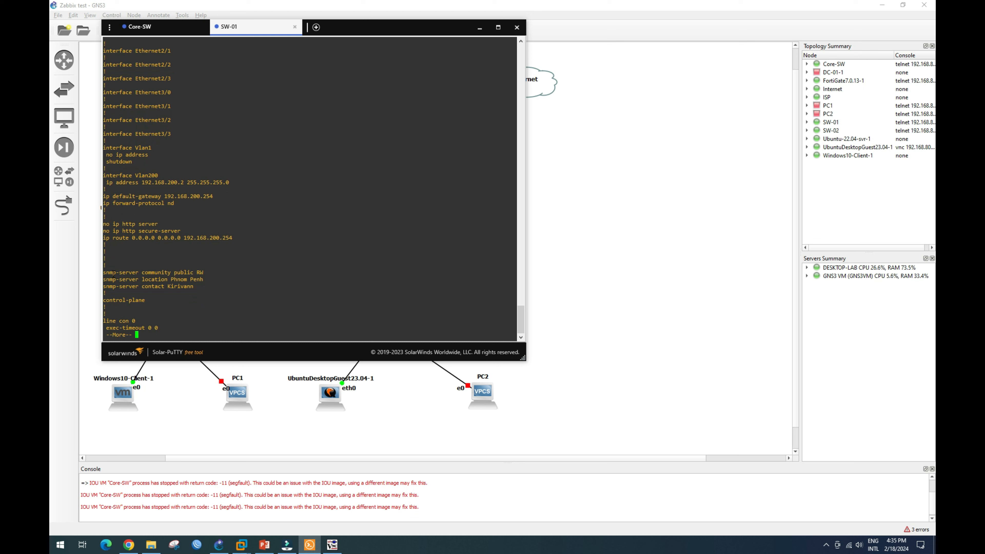
drag(104, 273, 196, 287)
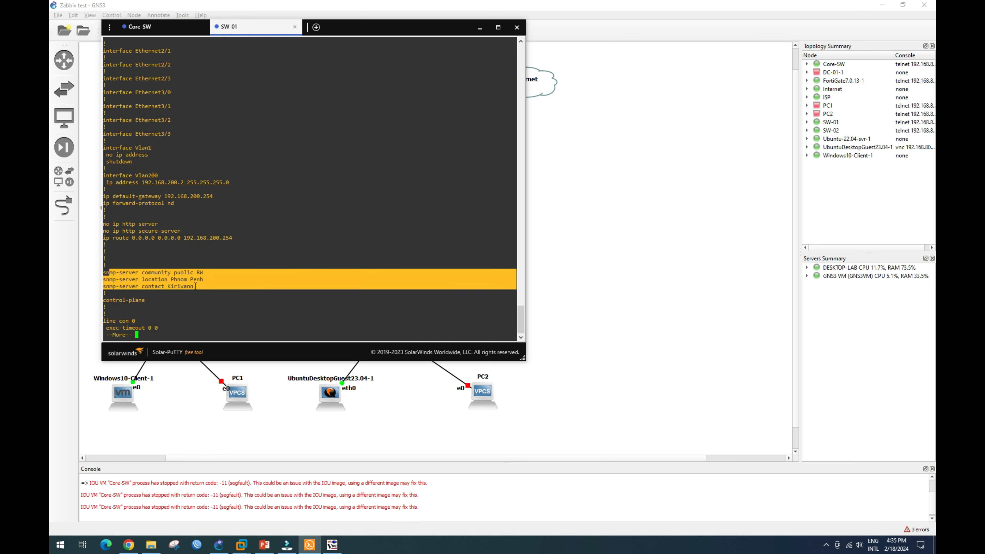
mouse_move(334, 548)
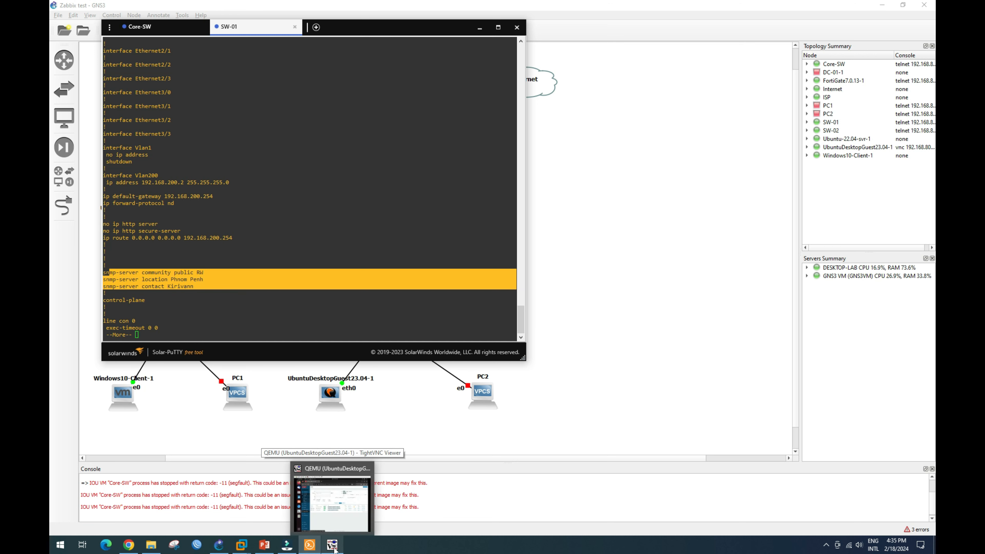
Log into the Ubuntu guest with its password and open Core-SW's problems from Zabbix Hosts.
click(333, 546)
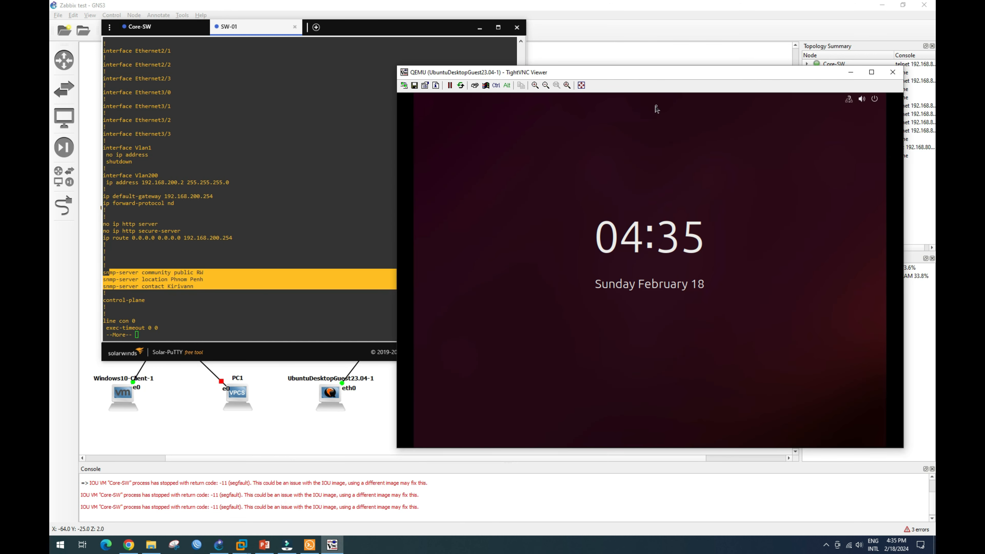
click(662, 265)
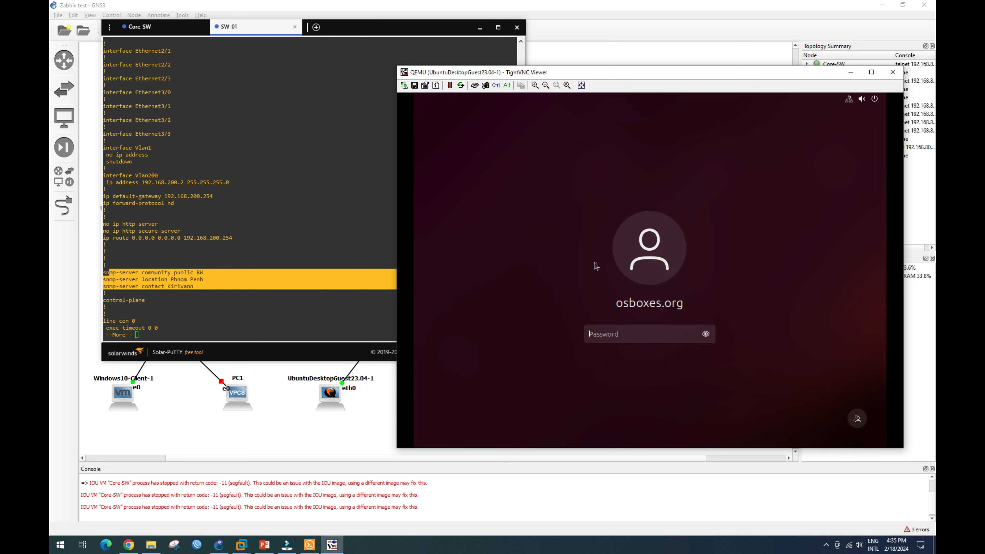
text(osboxes.org)
key(Return)
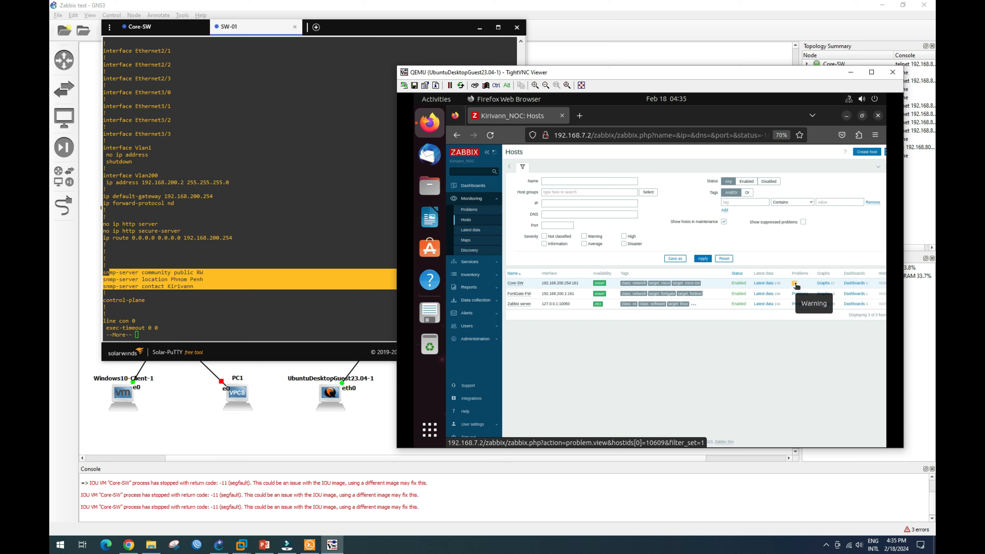
click(796, 285)
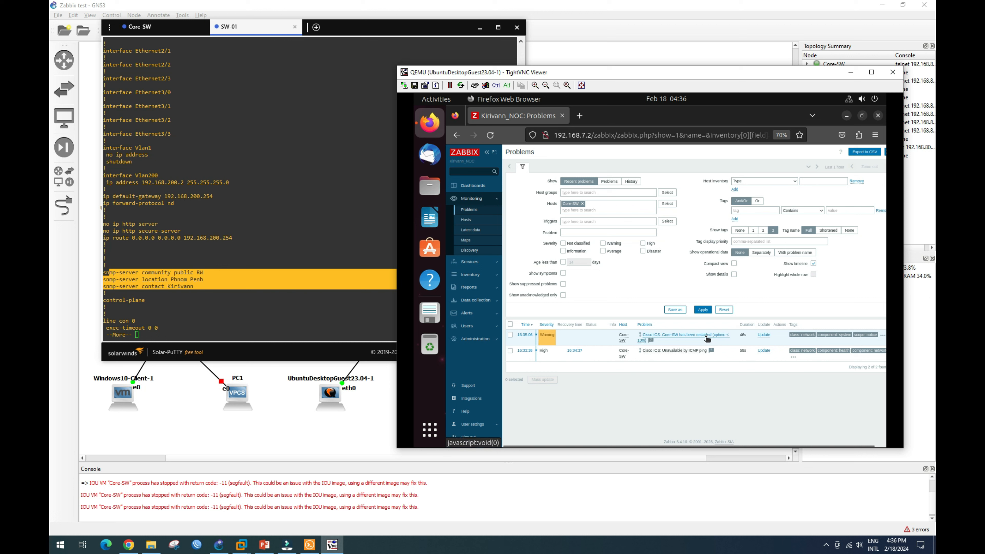
Update Core-SW's restart problem with a note that the switch auto-shuts when pinged.
click(764, 336)
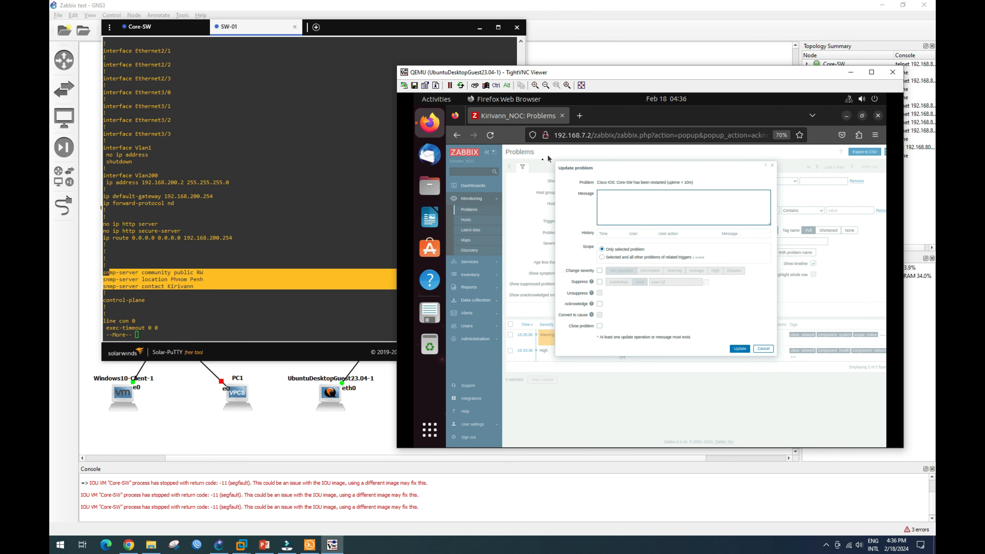
click(609, 199)
text(auto)
text(ch a)
text(uto shut)
text(when)
text( u)
text(sing ping)
text( command)
click(746, 351)
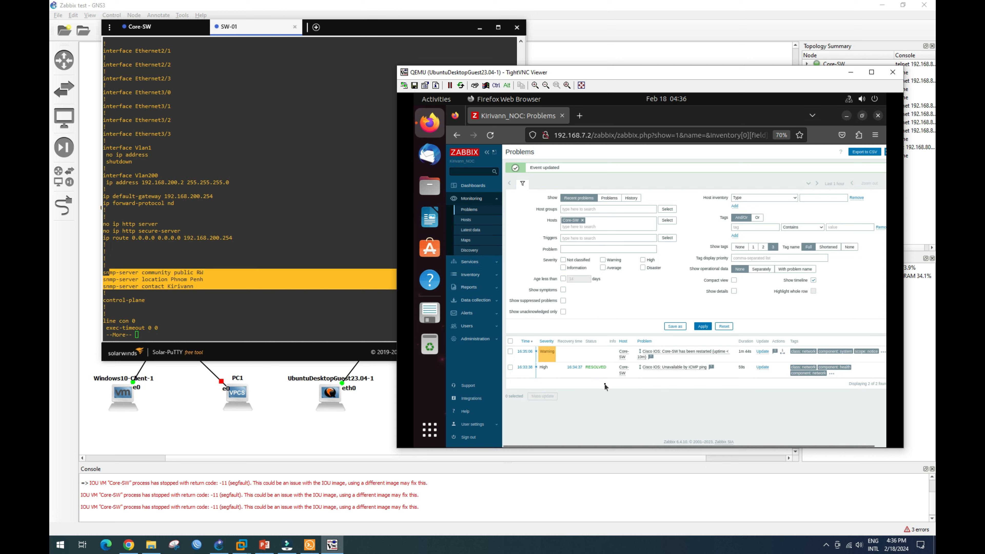
click(469, 222)
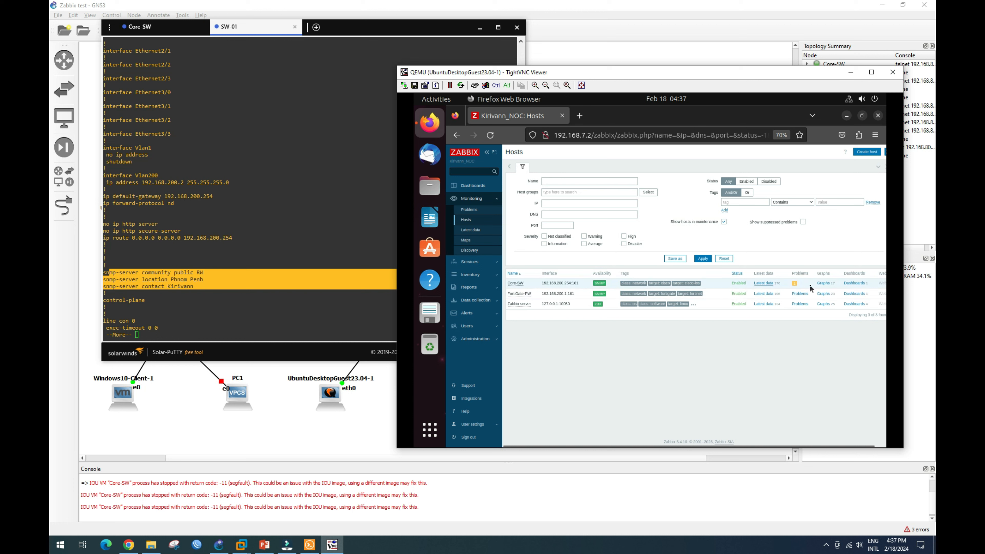
click(795, 284)
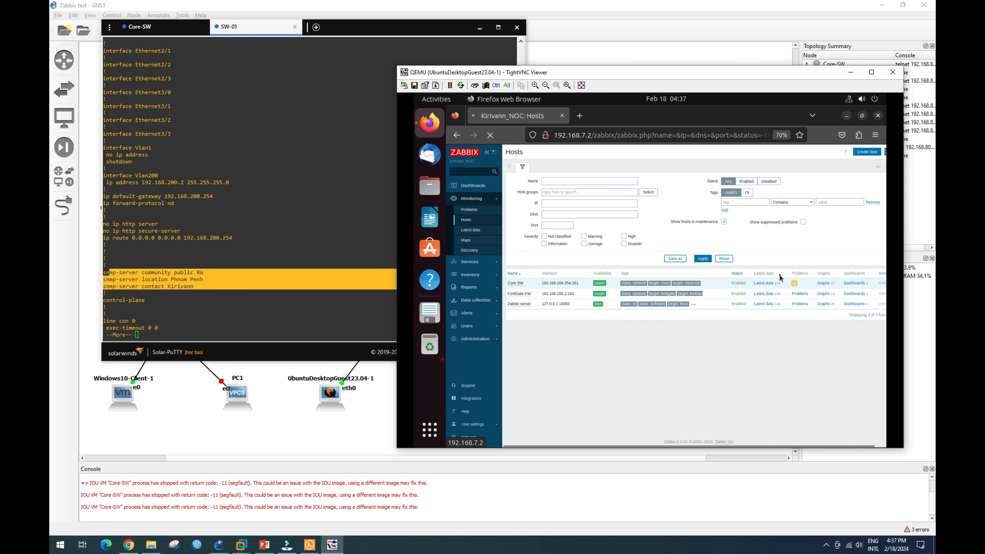